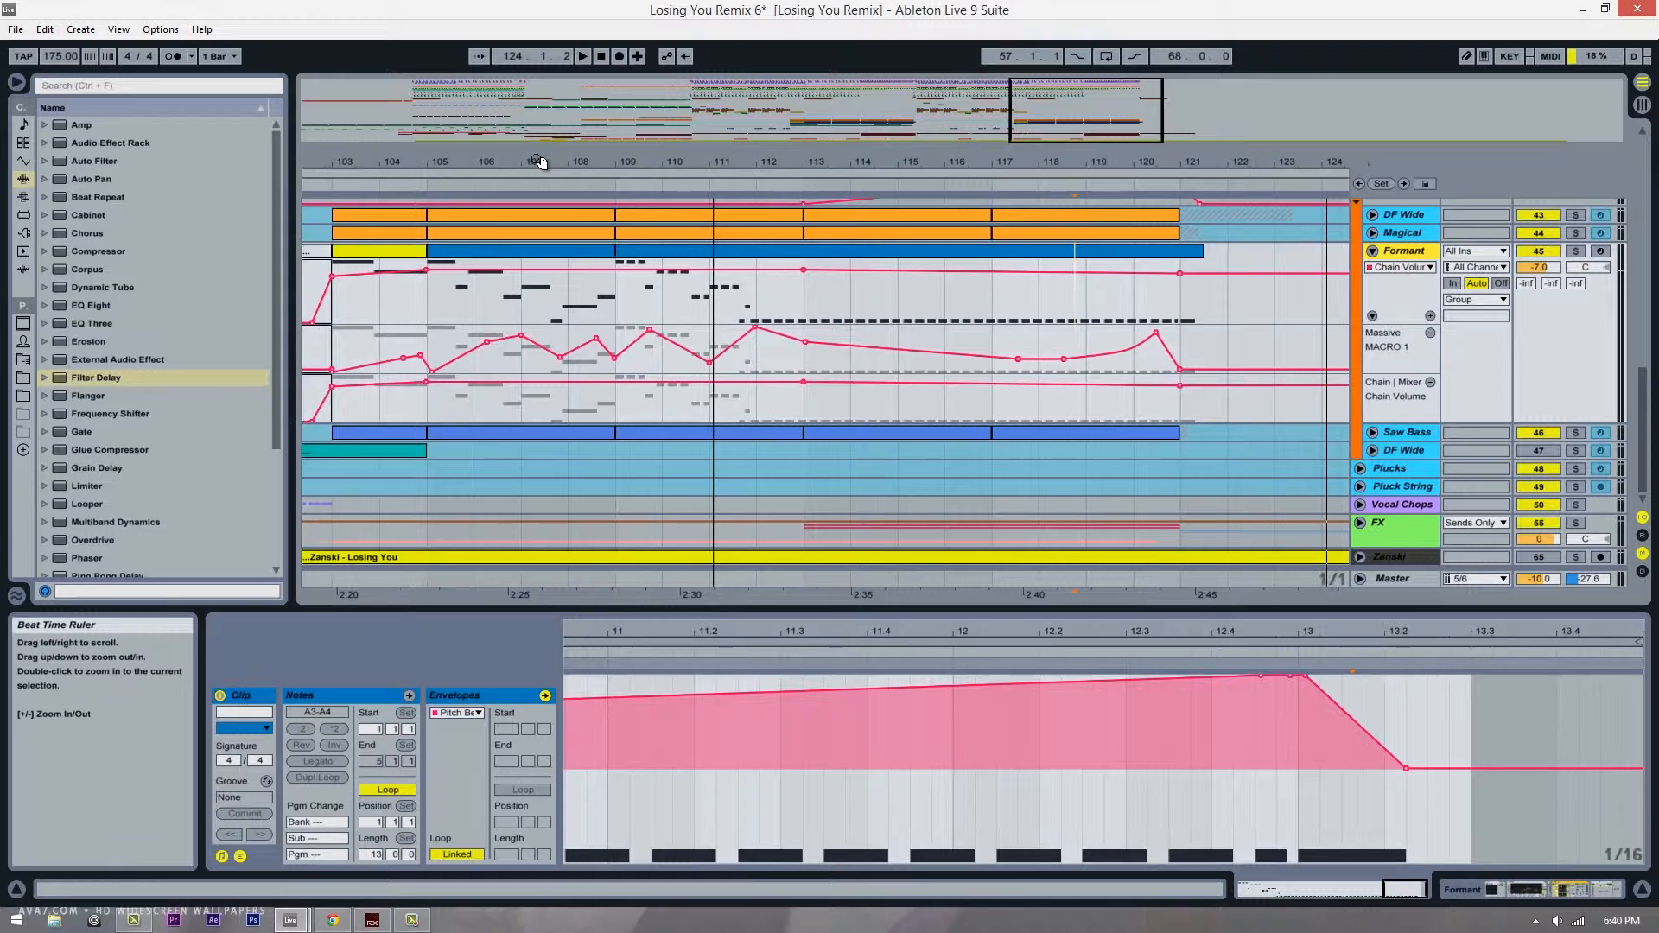
Step: Unfold the Kick track in the Drums group to show its clip waveforms
scroll(931, 514, up, 8)
scroll(609, 342, up, 10)
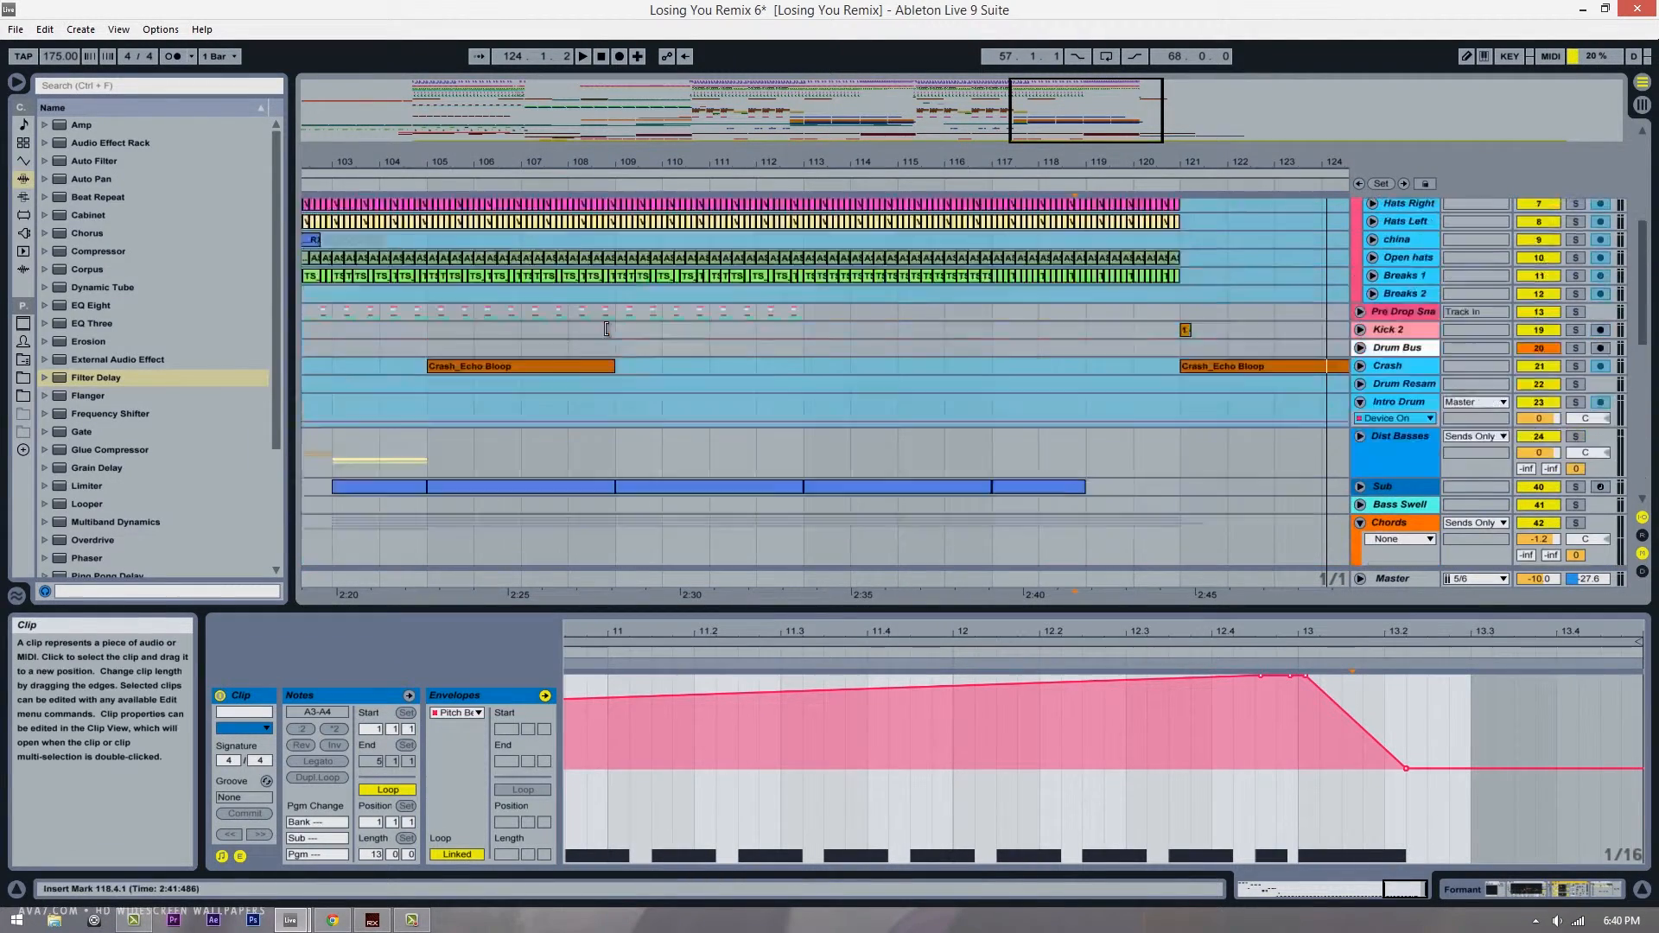
scroll(630, 339, down, 7)
scroll(777, 326, up, 6)
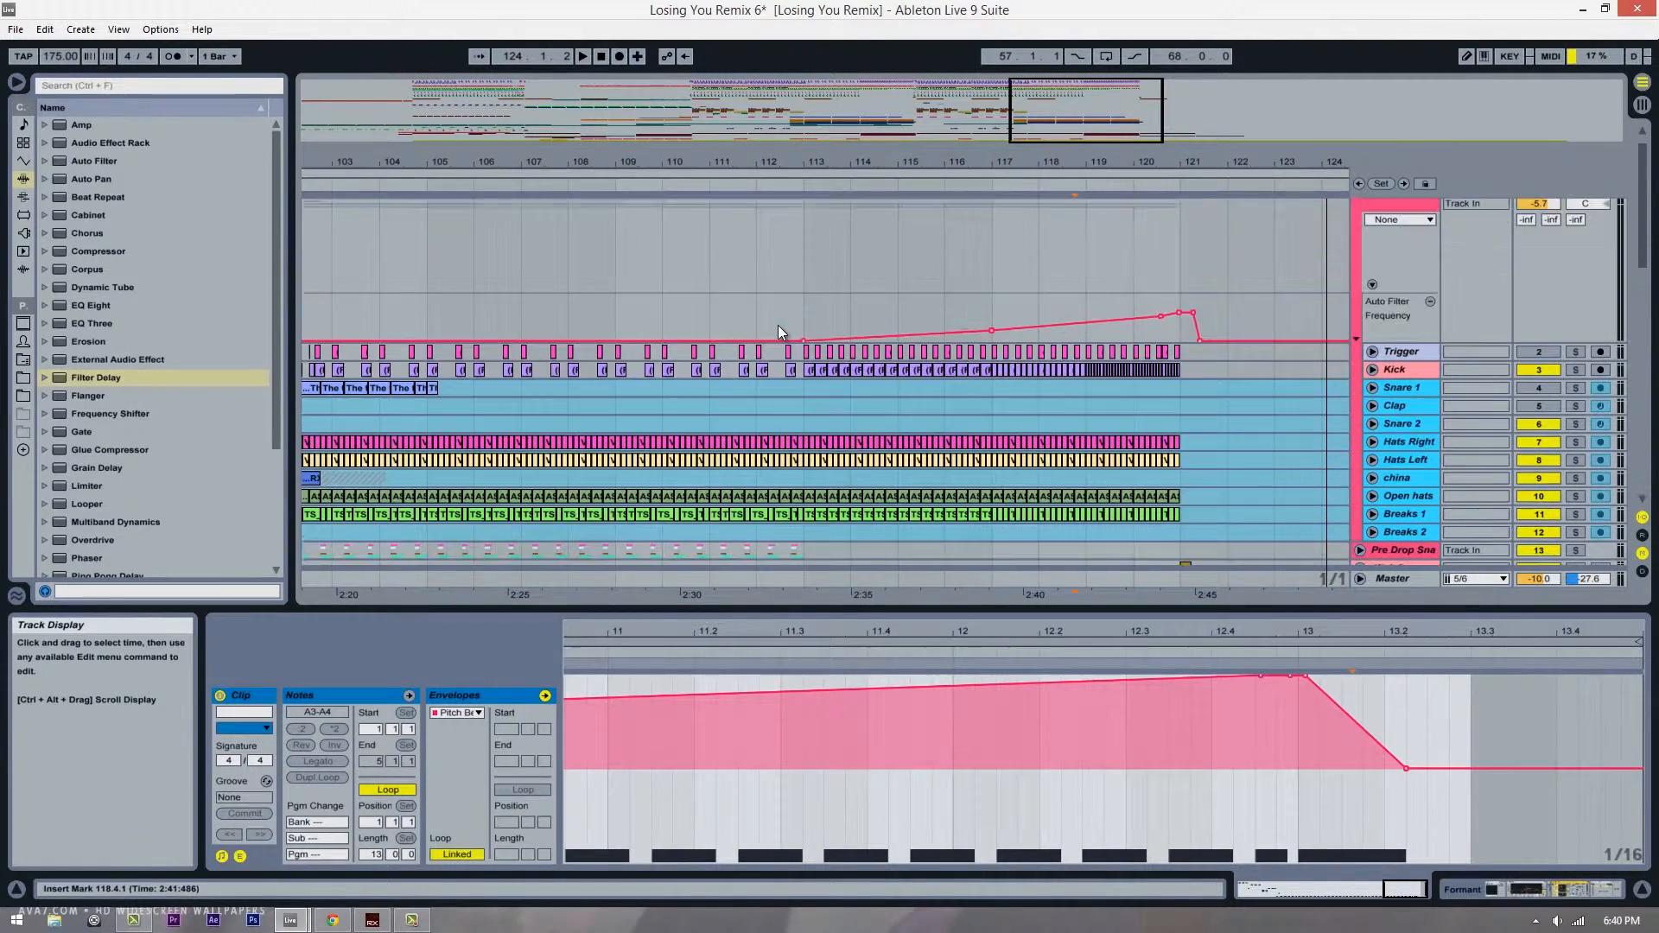
scroll(780, 327, down, 2)
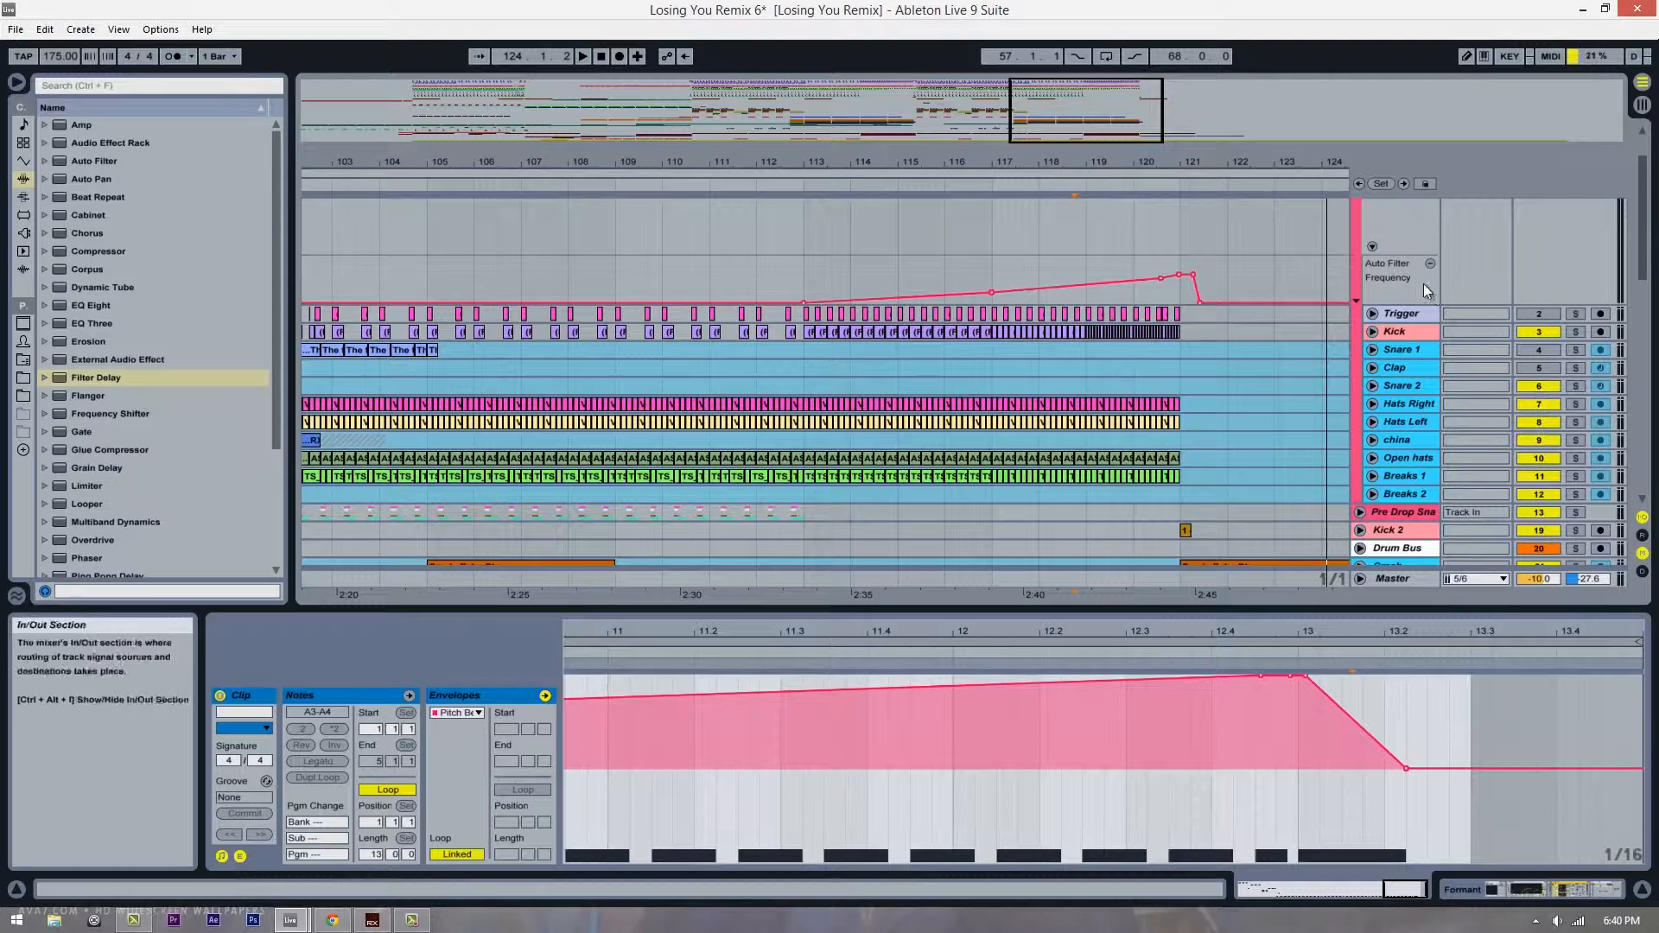
click(1372, 331)
Step: Examine the Drums group's Auto Filter Frequency automation and the Kick clips through the build-up at bars 81–89
drag(840, 164, 852, 162)
scroll(789, 391, down, 1)
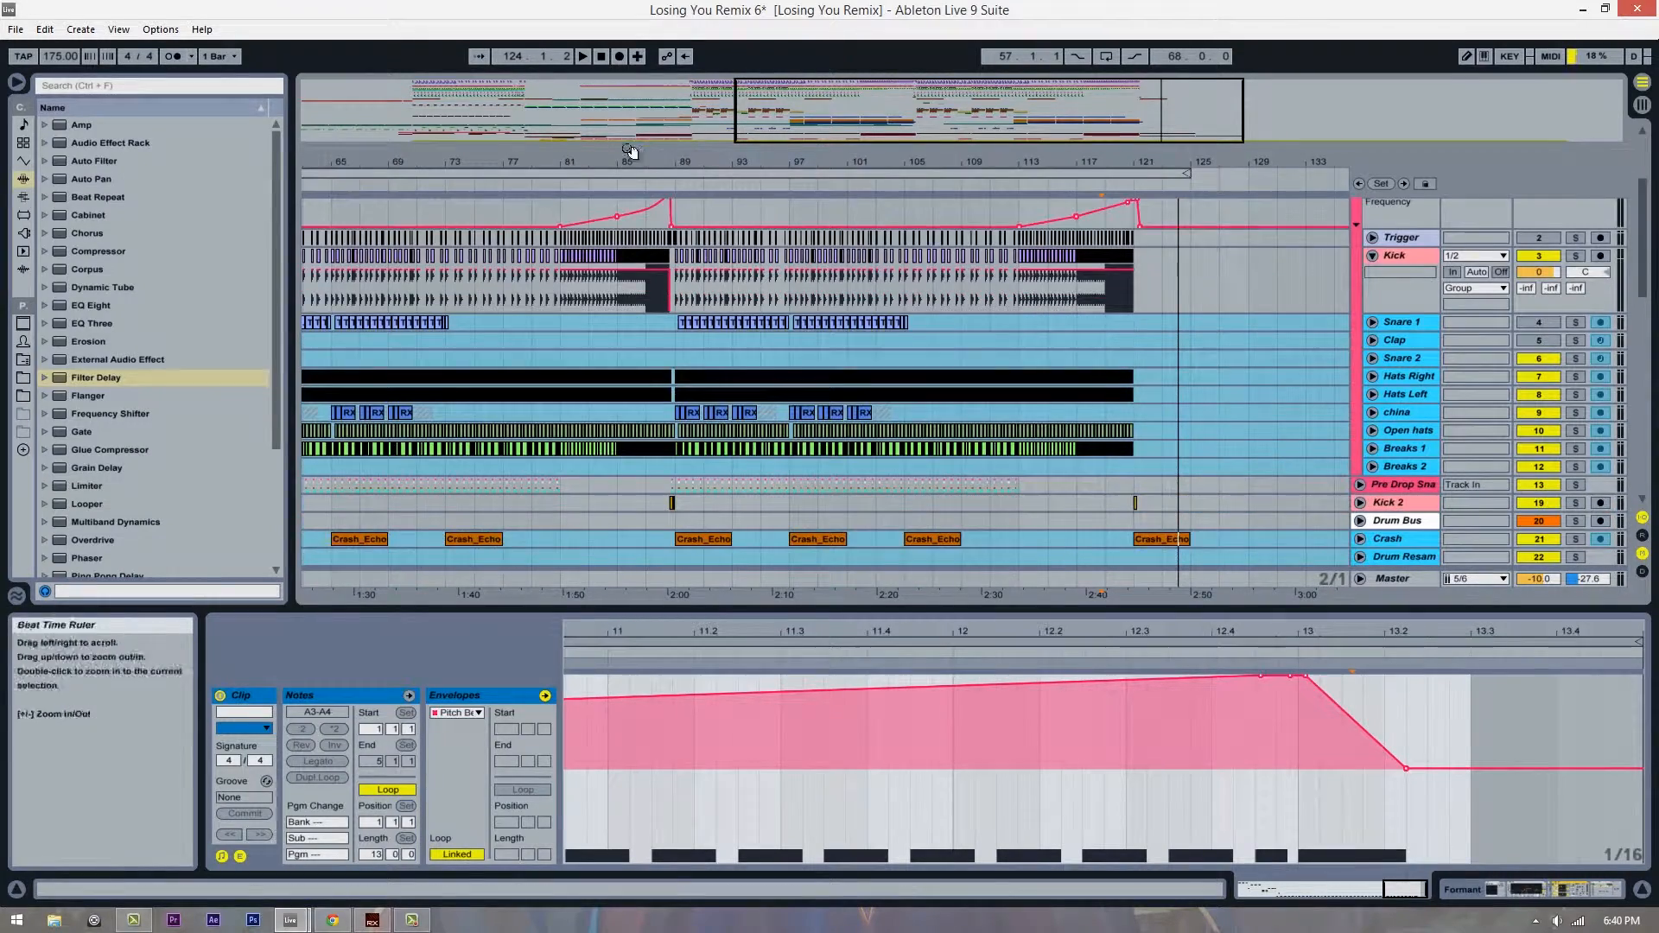
drag(631, 152, 682, 141)
scroll(548, 267, up, 3)
scroll(750, 285, down, 1)
click(752, 247)
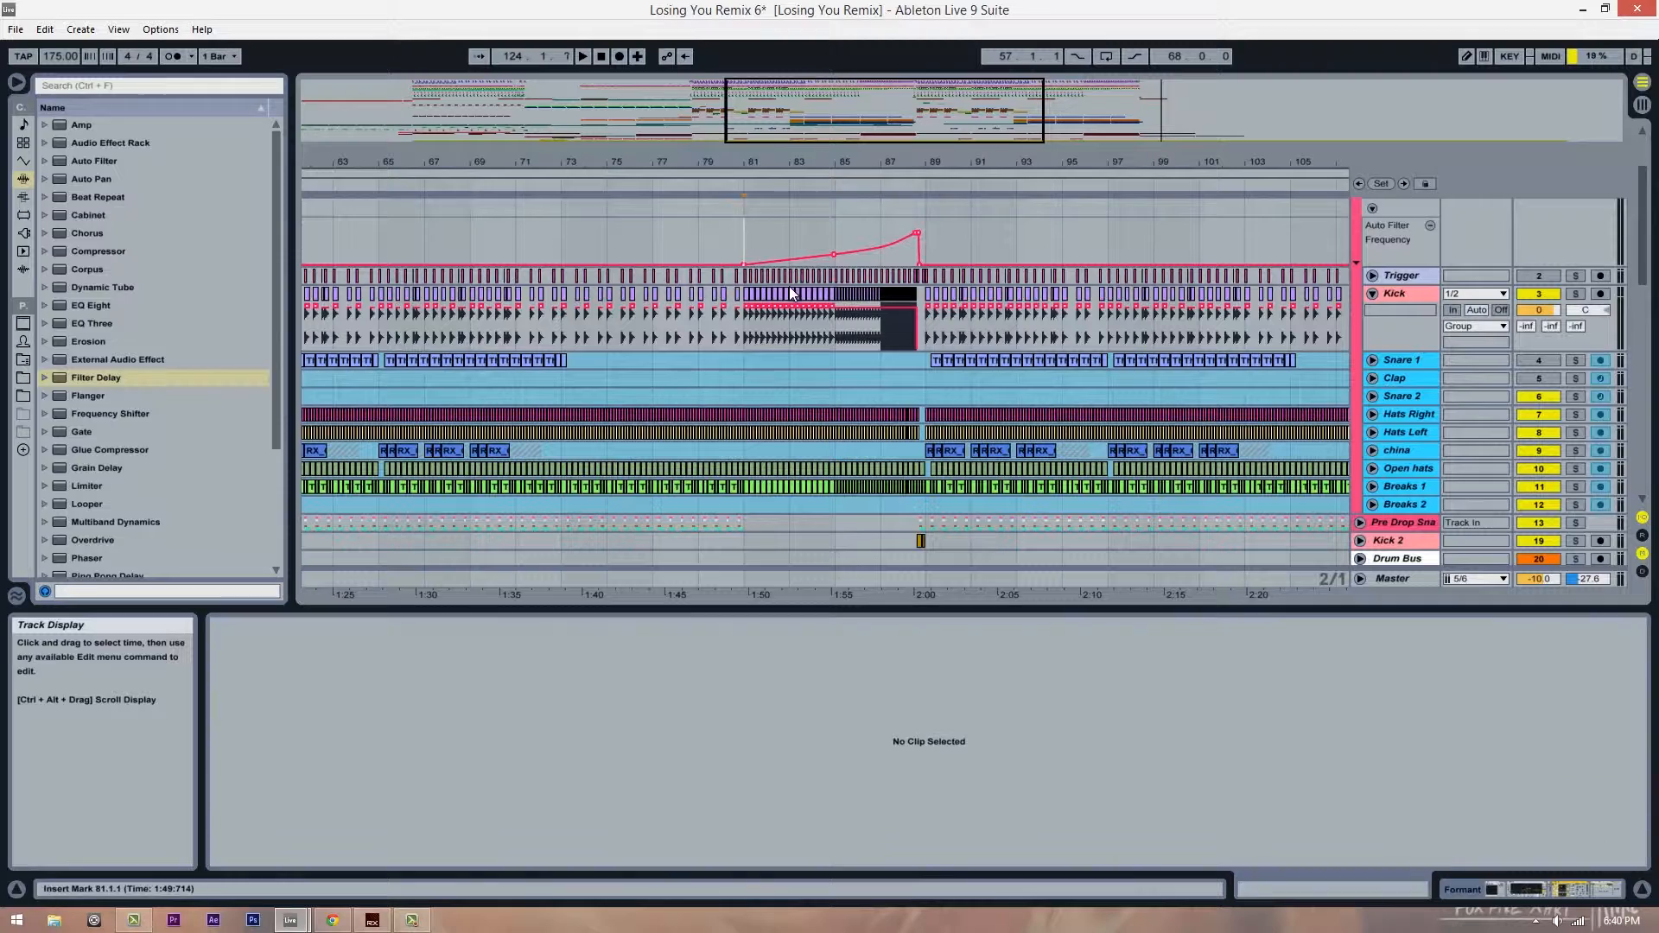
scroll(761, 363, down, 2)
scroll(883, 299, up, 3)
drag(922, 159, 932, 192)
scroll(484, 302, up, 2)
drag(419, 408, 880, 412)
click(784, 322)
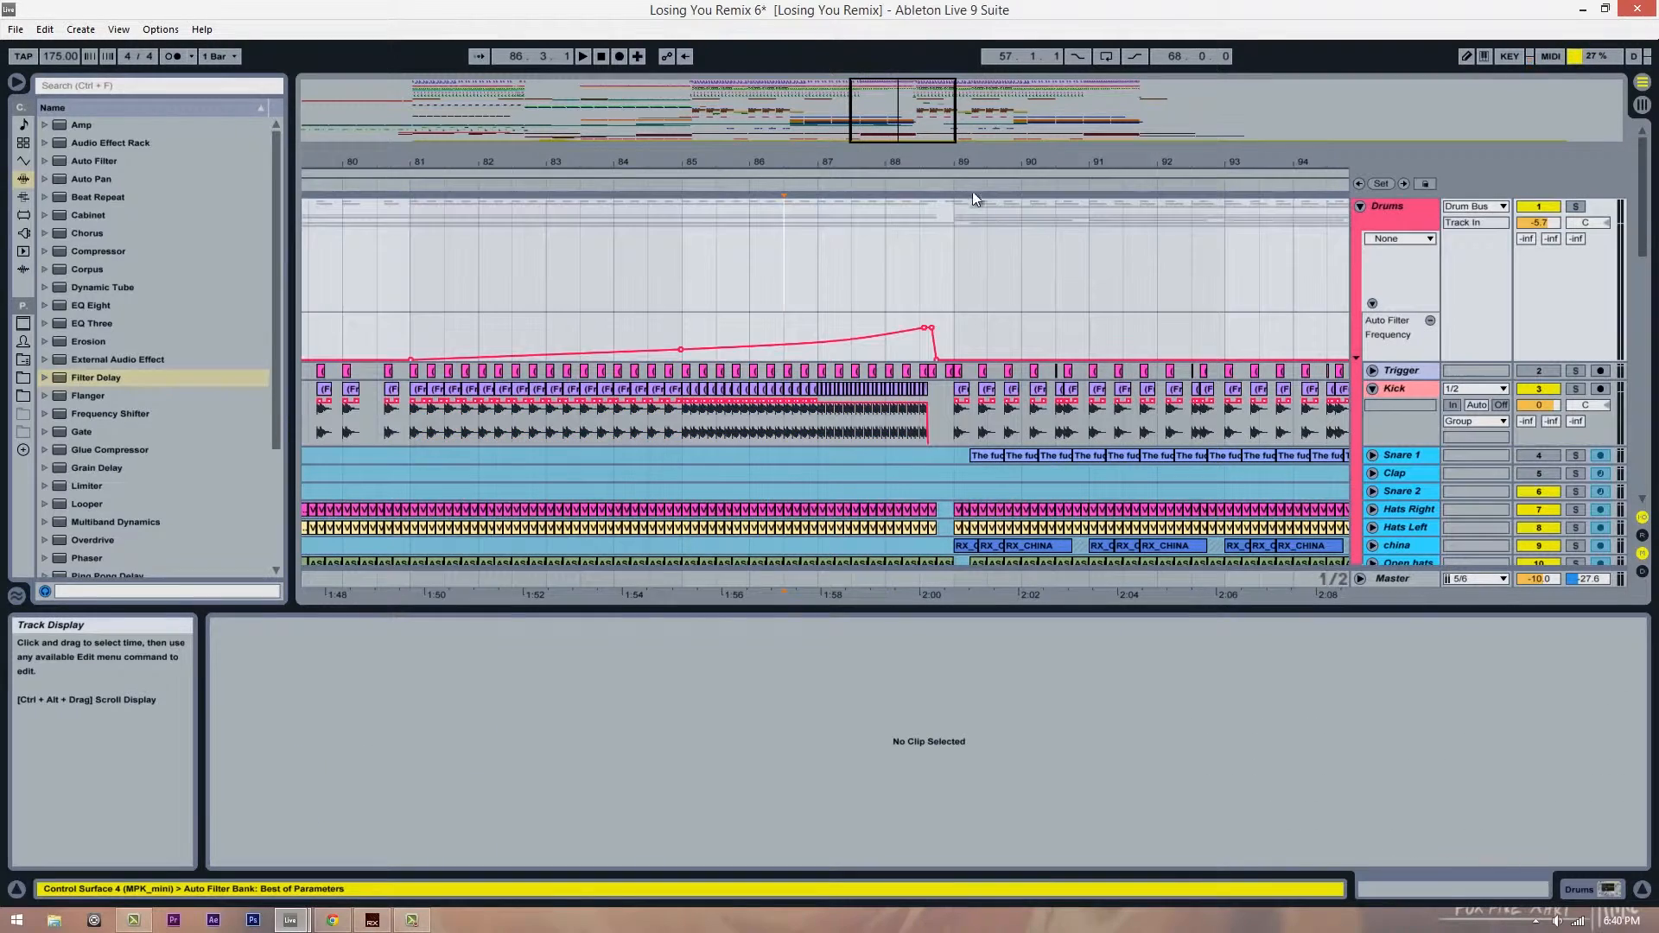
Step: Inspect the last Kick clip before the gap at 88.3.3 and the end of the Drums filter sweep around bar 88.4
mouse_move(961, 162)
mouse_down()
mouse_move(960, 200)
mouse_move(911, 230)
mouse_move(933, 193)
mouse_up()
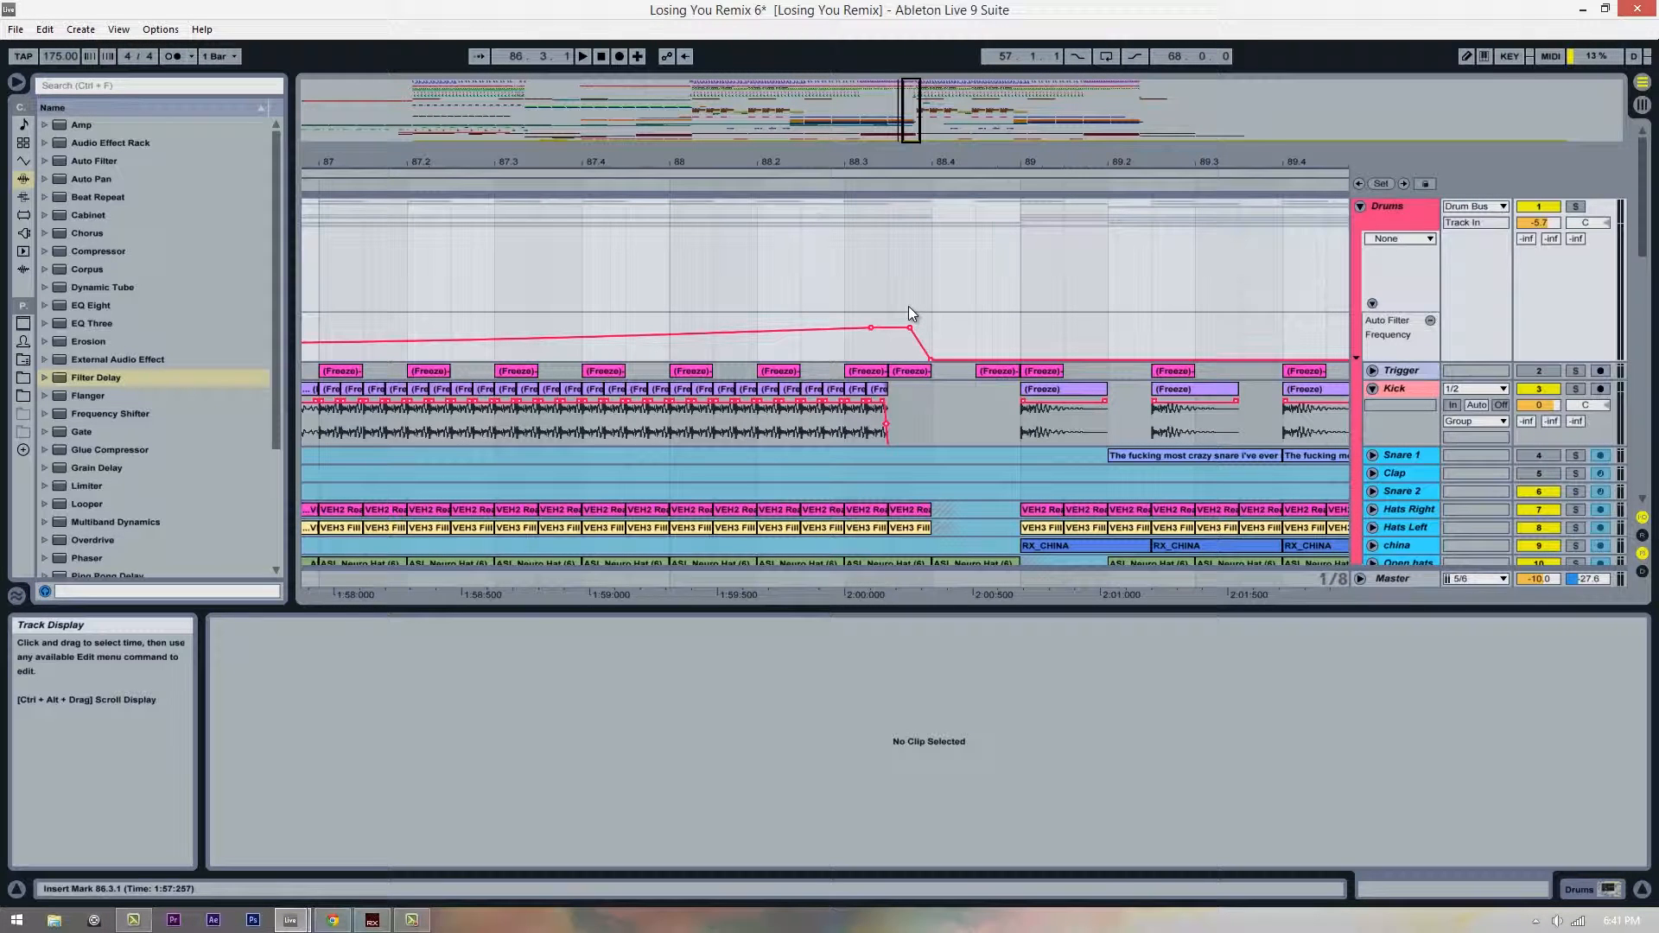
click(882, 389)
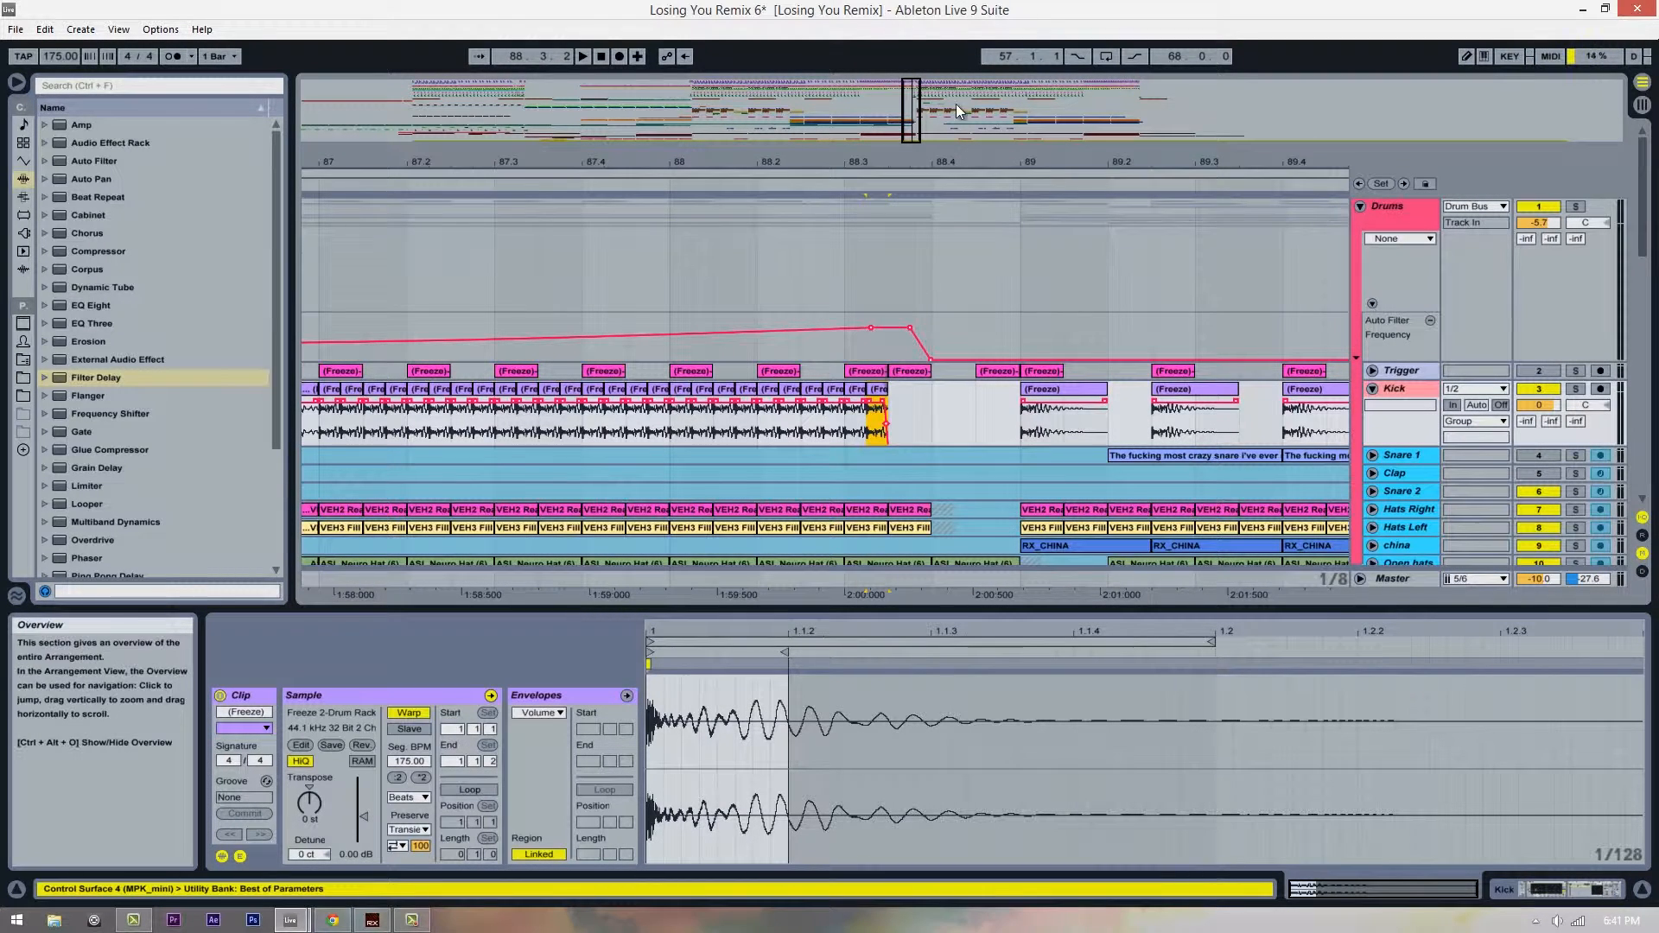
mouse_move(936, 157)
mouse_down()
mouse_move(955, 211)
mouse_move(955, 155)
mouse_move(942, 377)
mouse_up()
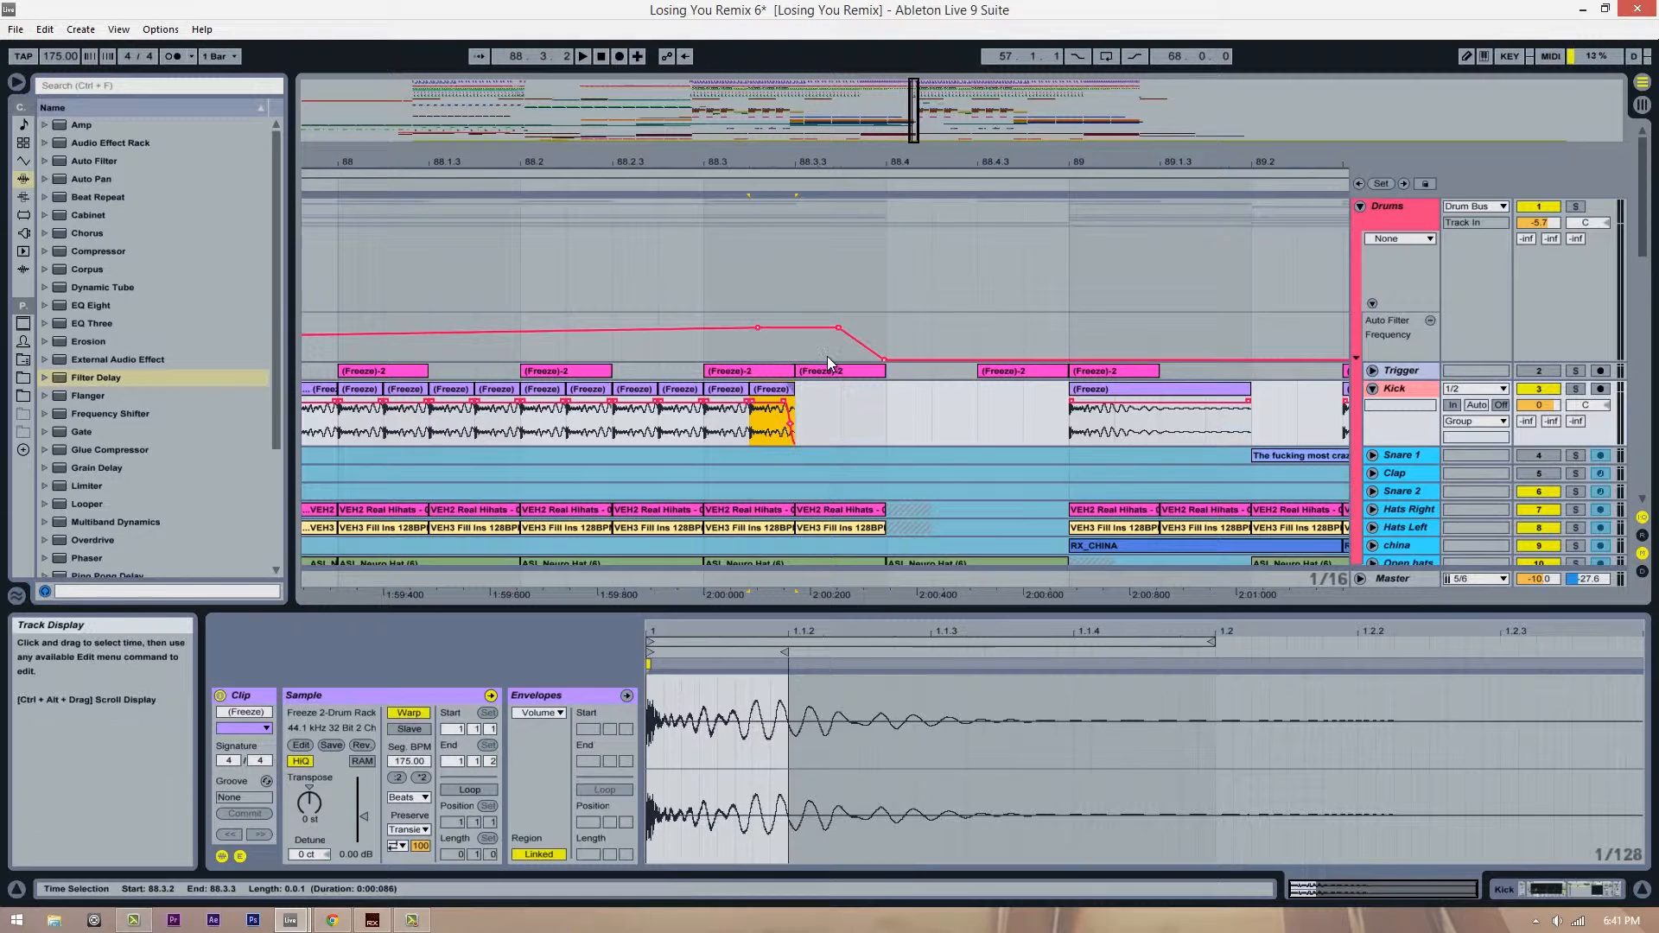
mouse_move(914, 150)
mouse_down()
mouse_move(851, 150)
mouse_move(919, 142)
mouse_move(921, 124)
mouse_up()
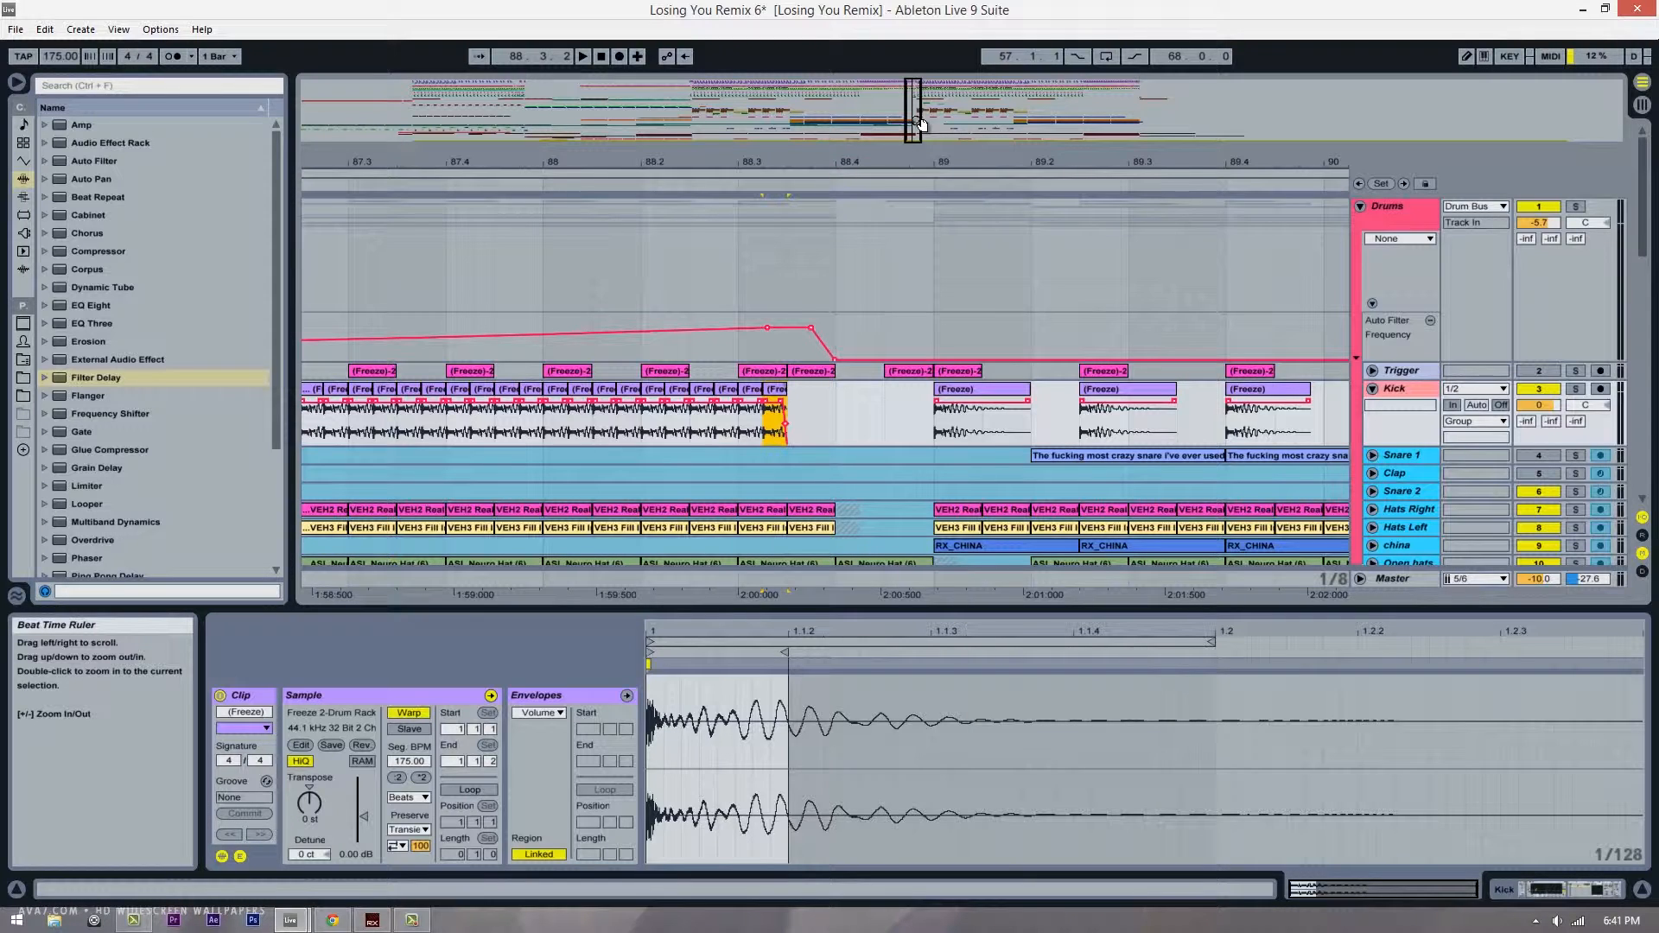
drag(821, 161, 779, 178)
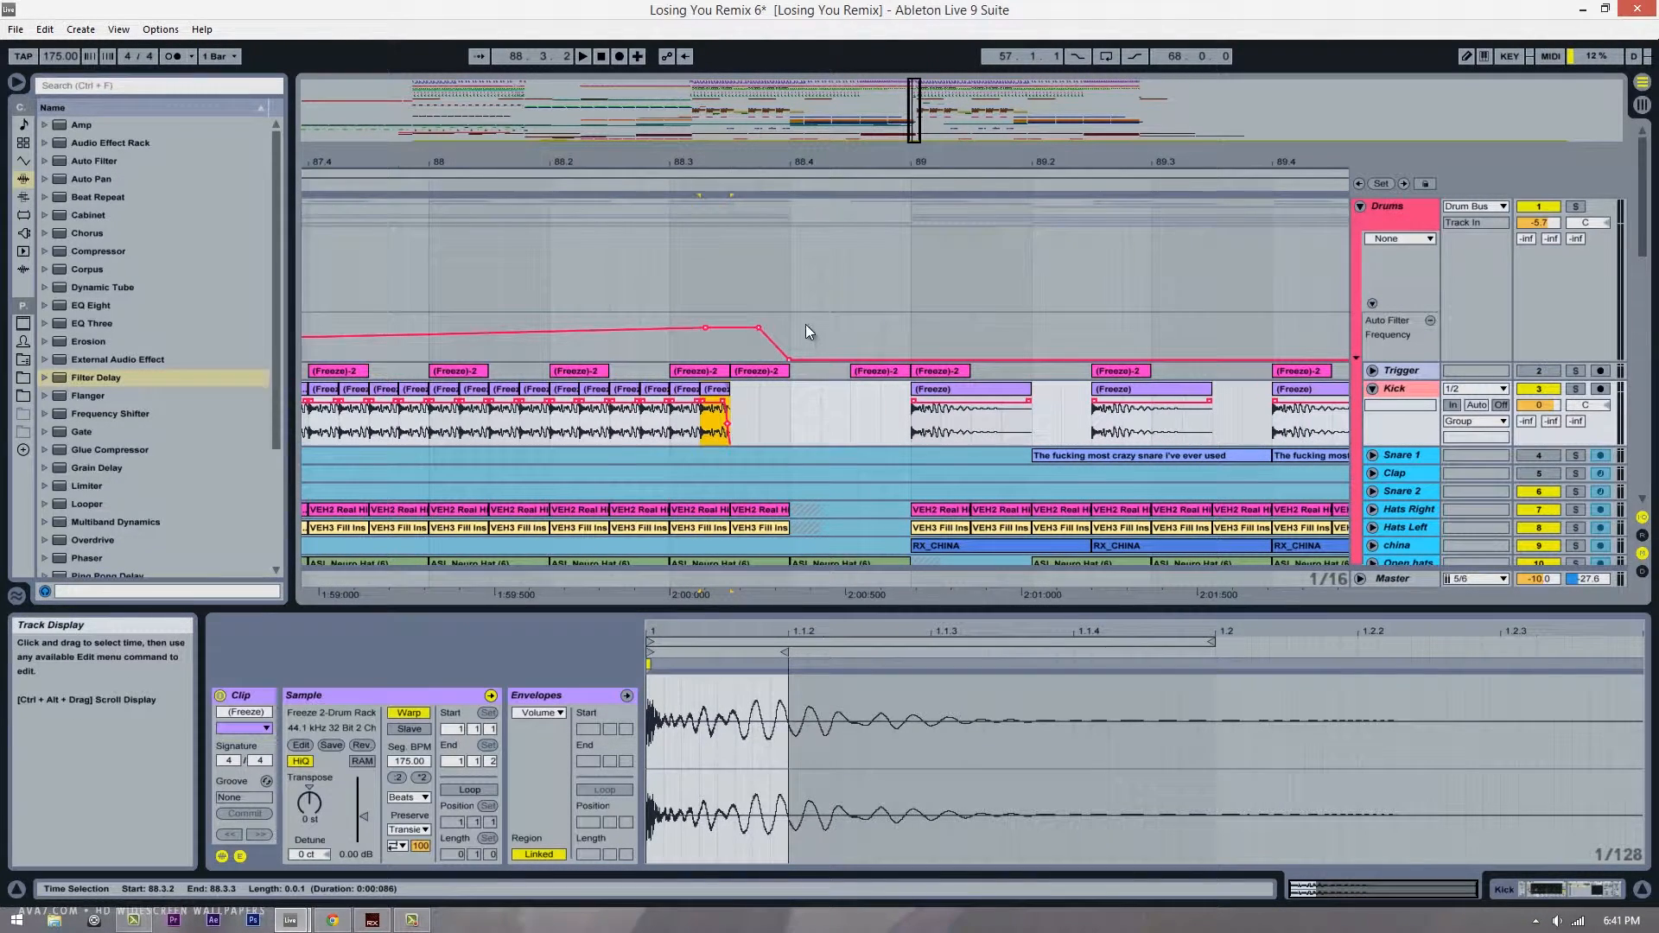
scroll(803, 327, down, 2)
scroll(782, 371, up, 2)
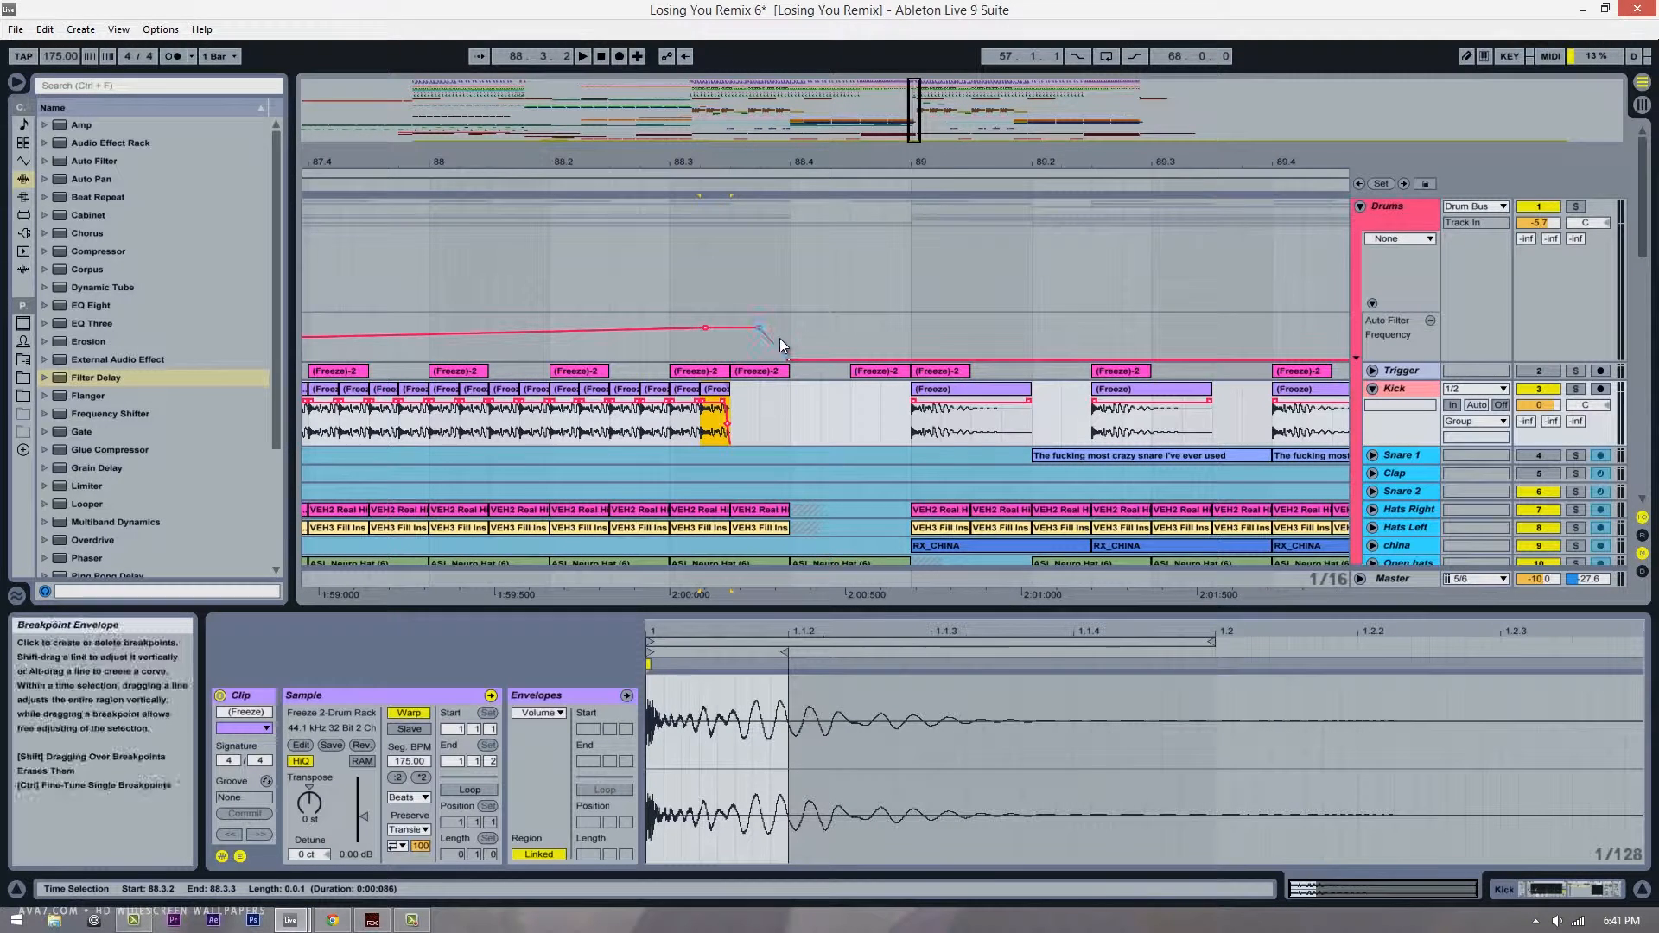
click(819, 414)
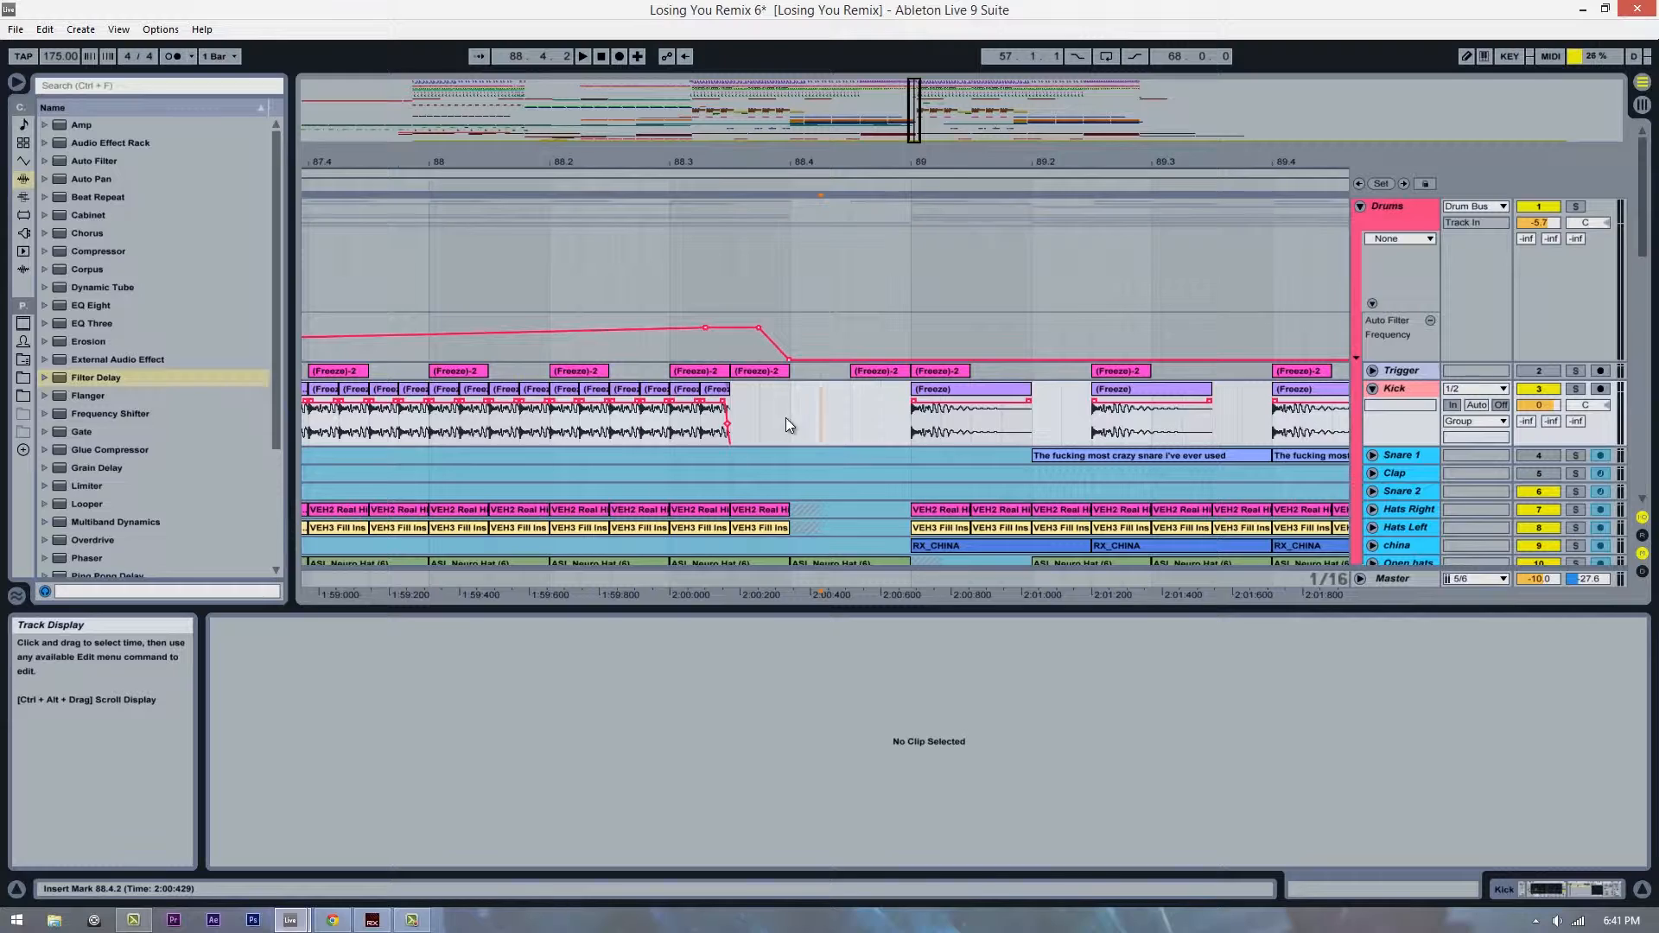
Step: Unfold the Kick 2 track and show the details of its first audio clip at 88.3.3
scroll(785, 417, down, 8)
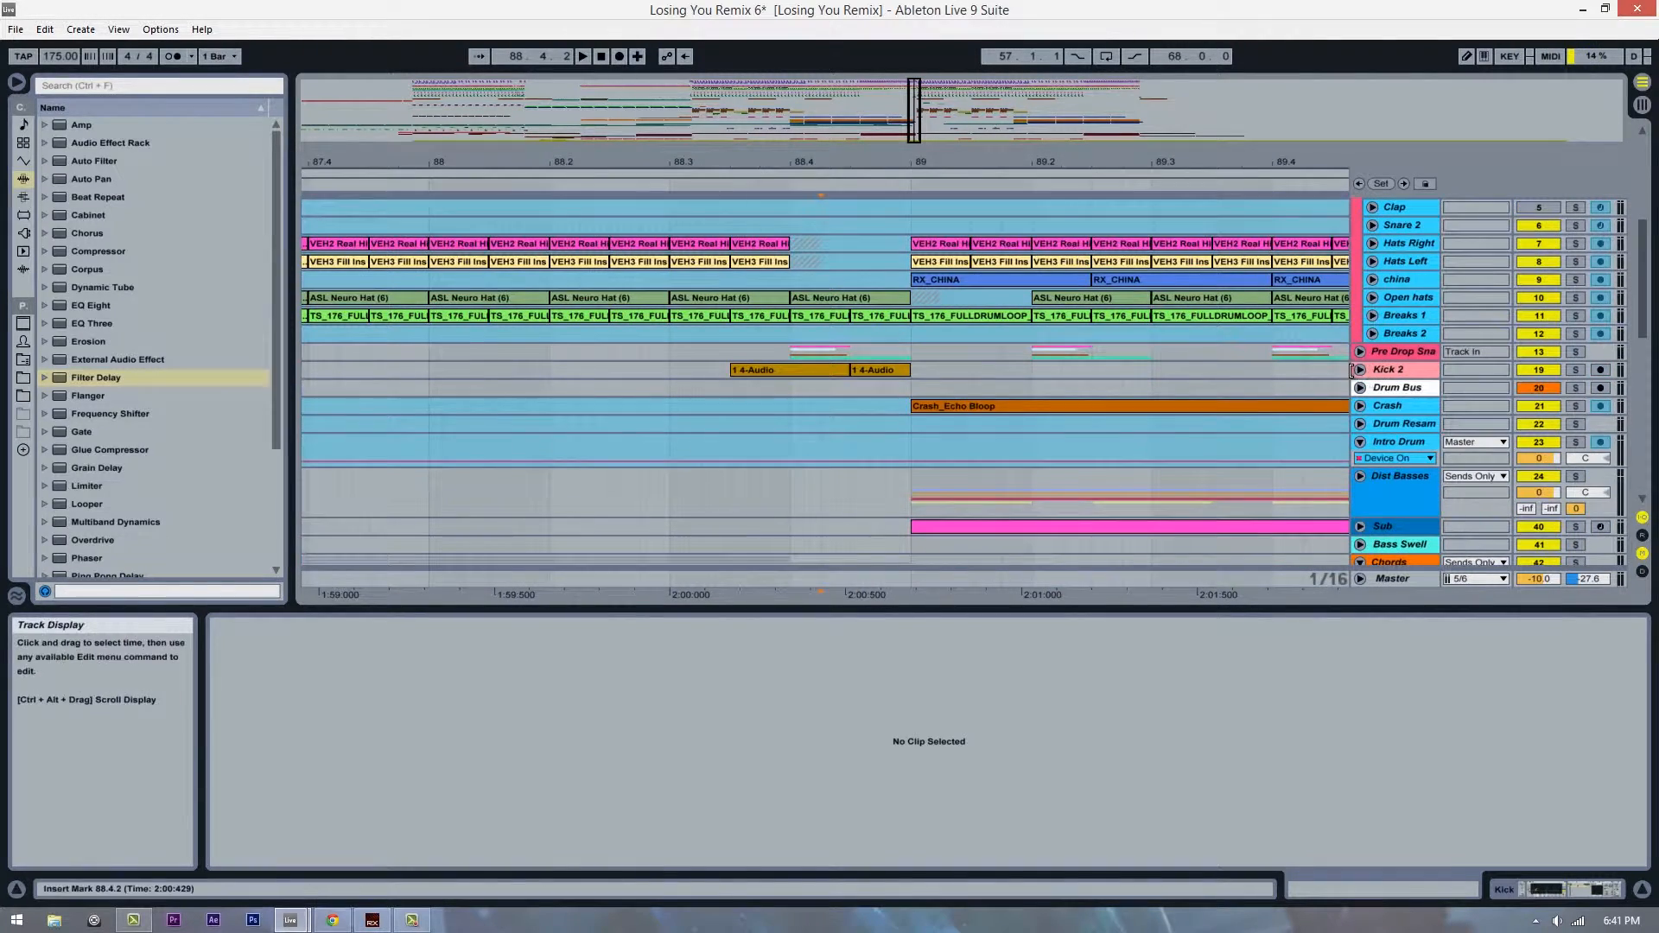
click(1359, 370)
scroll(800, 340, down, 1)
scroll(800, 363, up, 3)
click(797, 422)
Step: Compare the first Kick 2 clip at 88.3.3 with the last Kick clip before it and the Drums filter automation
scroll(776, 400, up, 4)
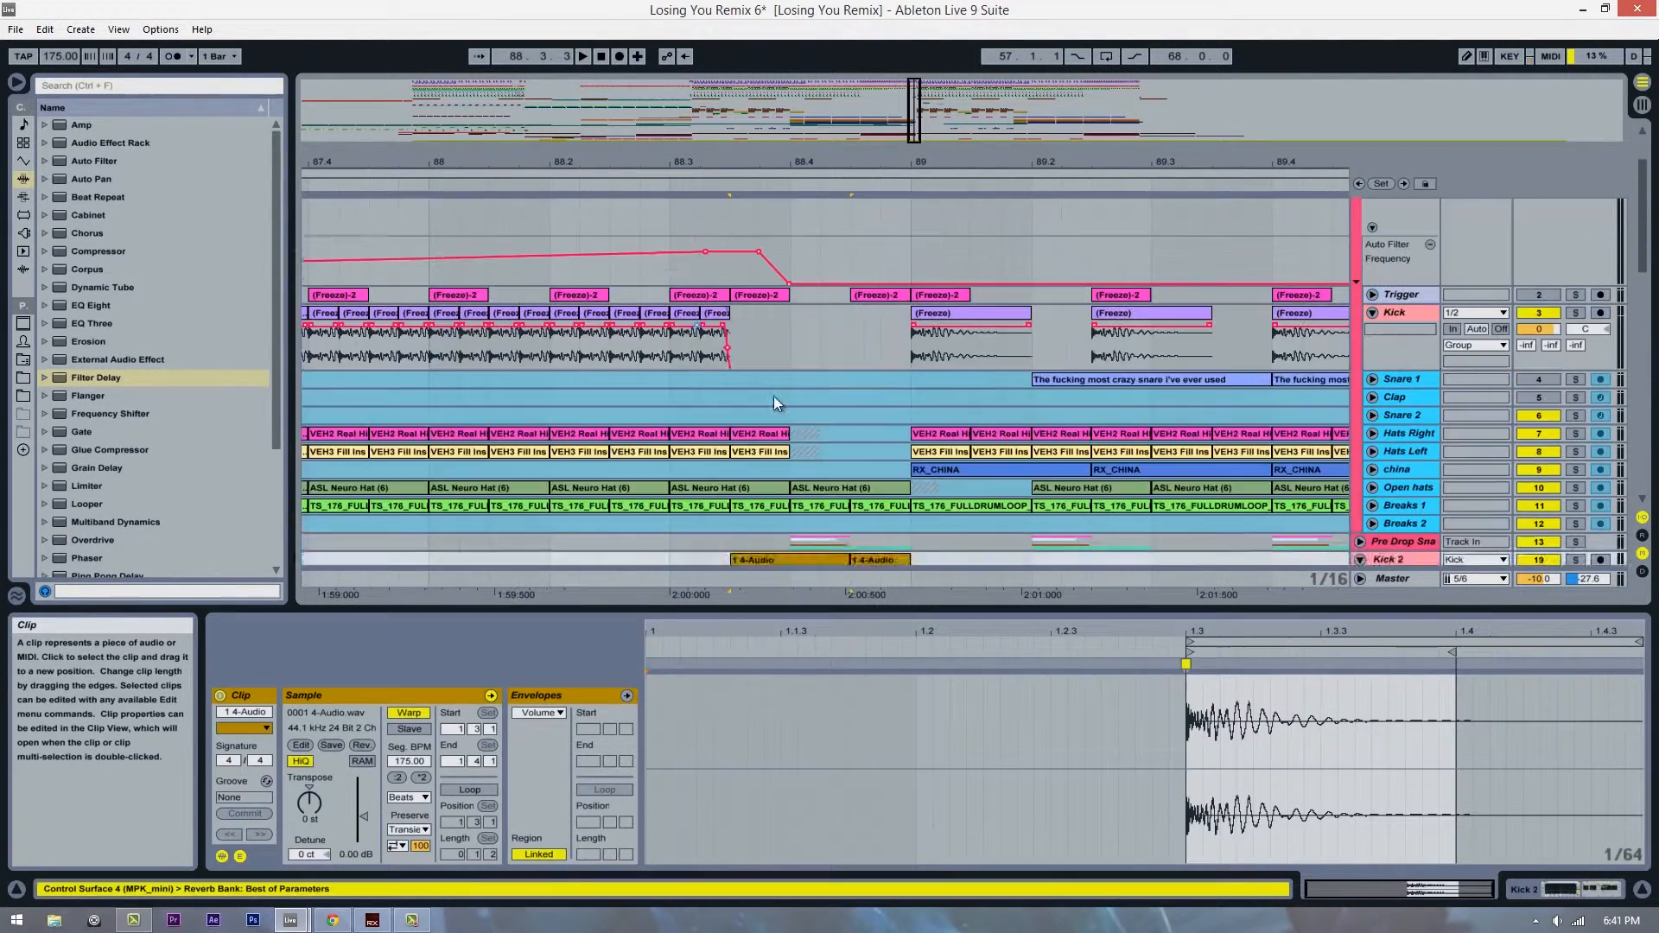
scroll(801, 369, up, 1)
scroll(883, 427, down, 4)
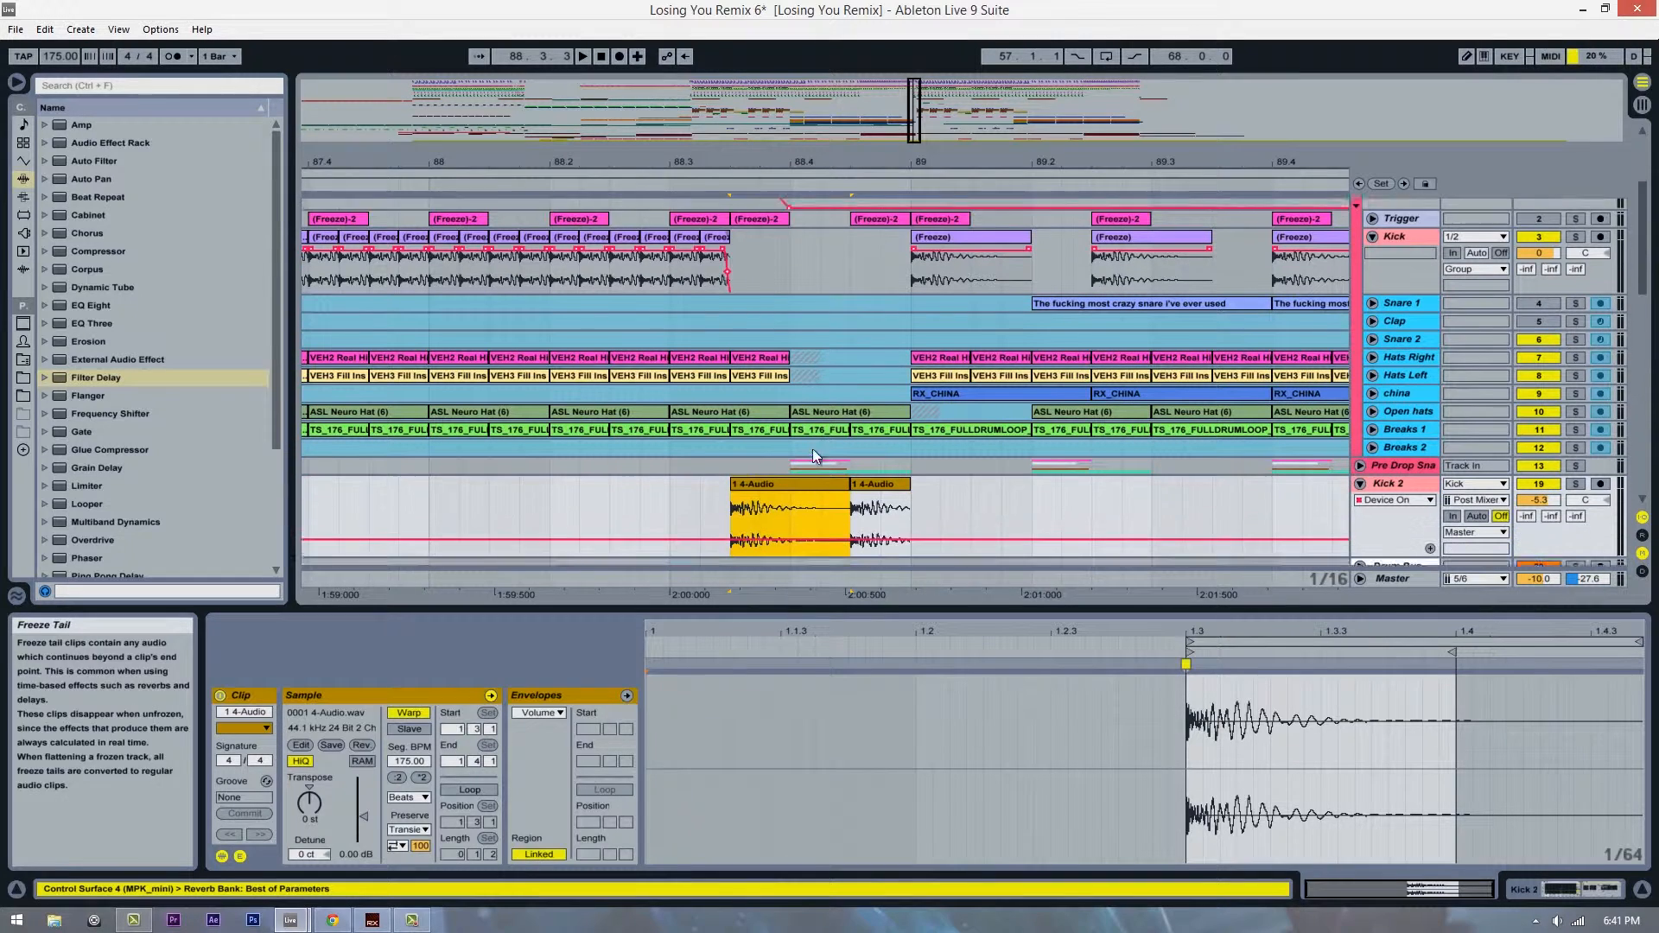
click(757, 465)
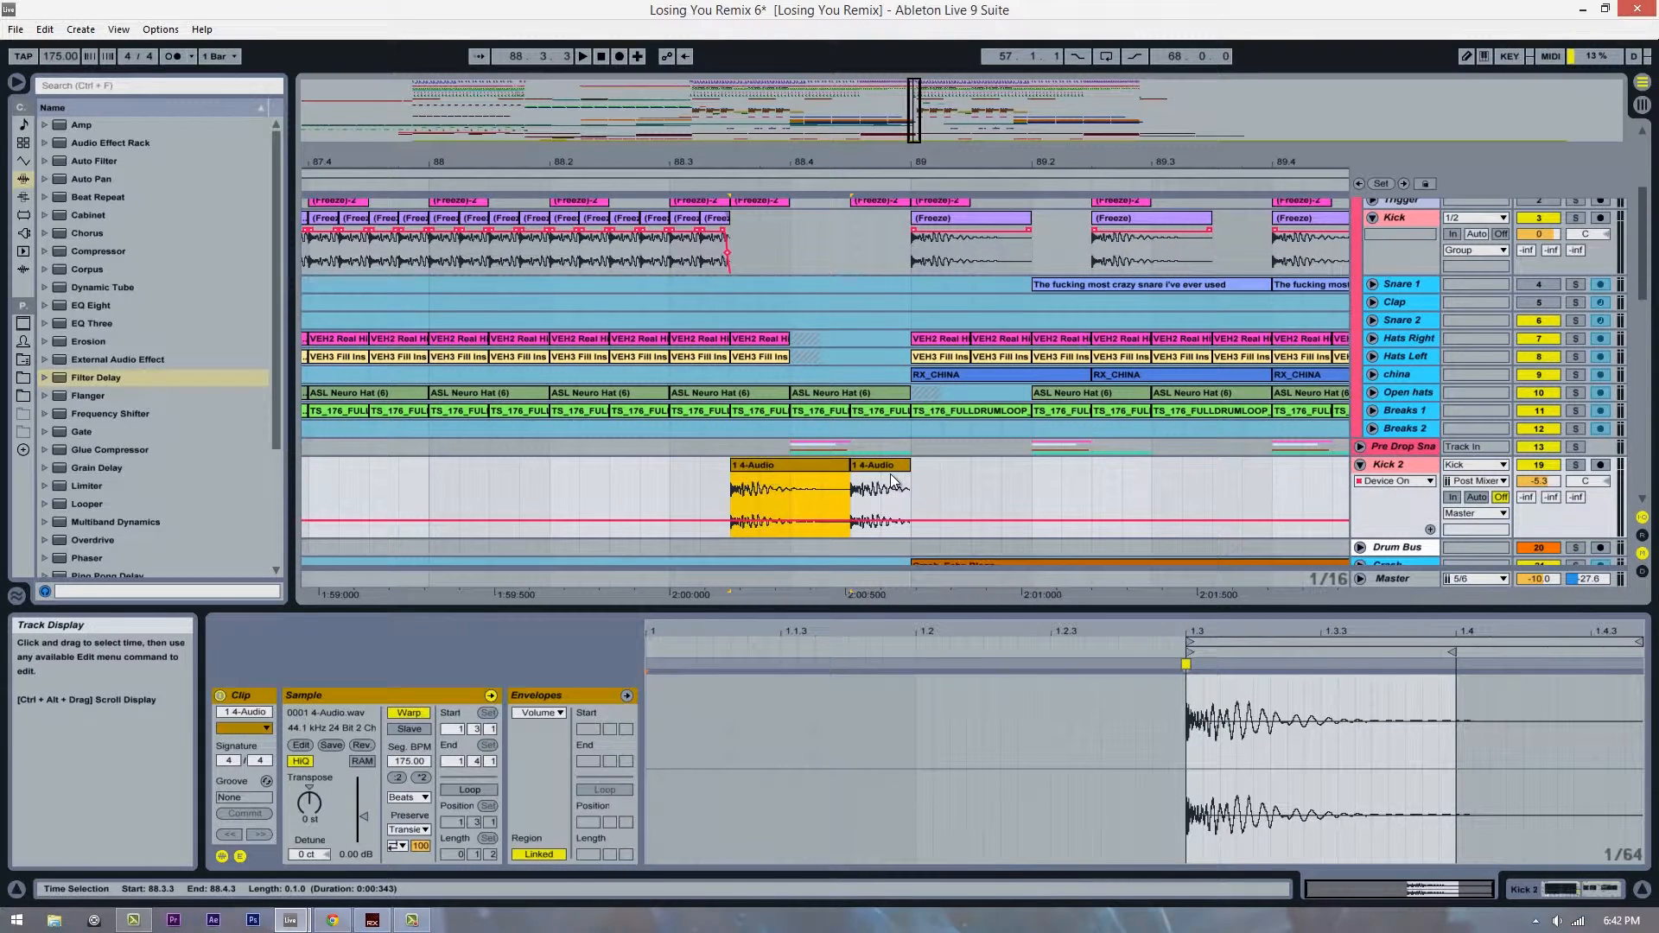
scroll(723, 278, up, 4)
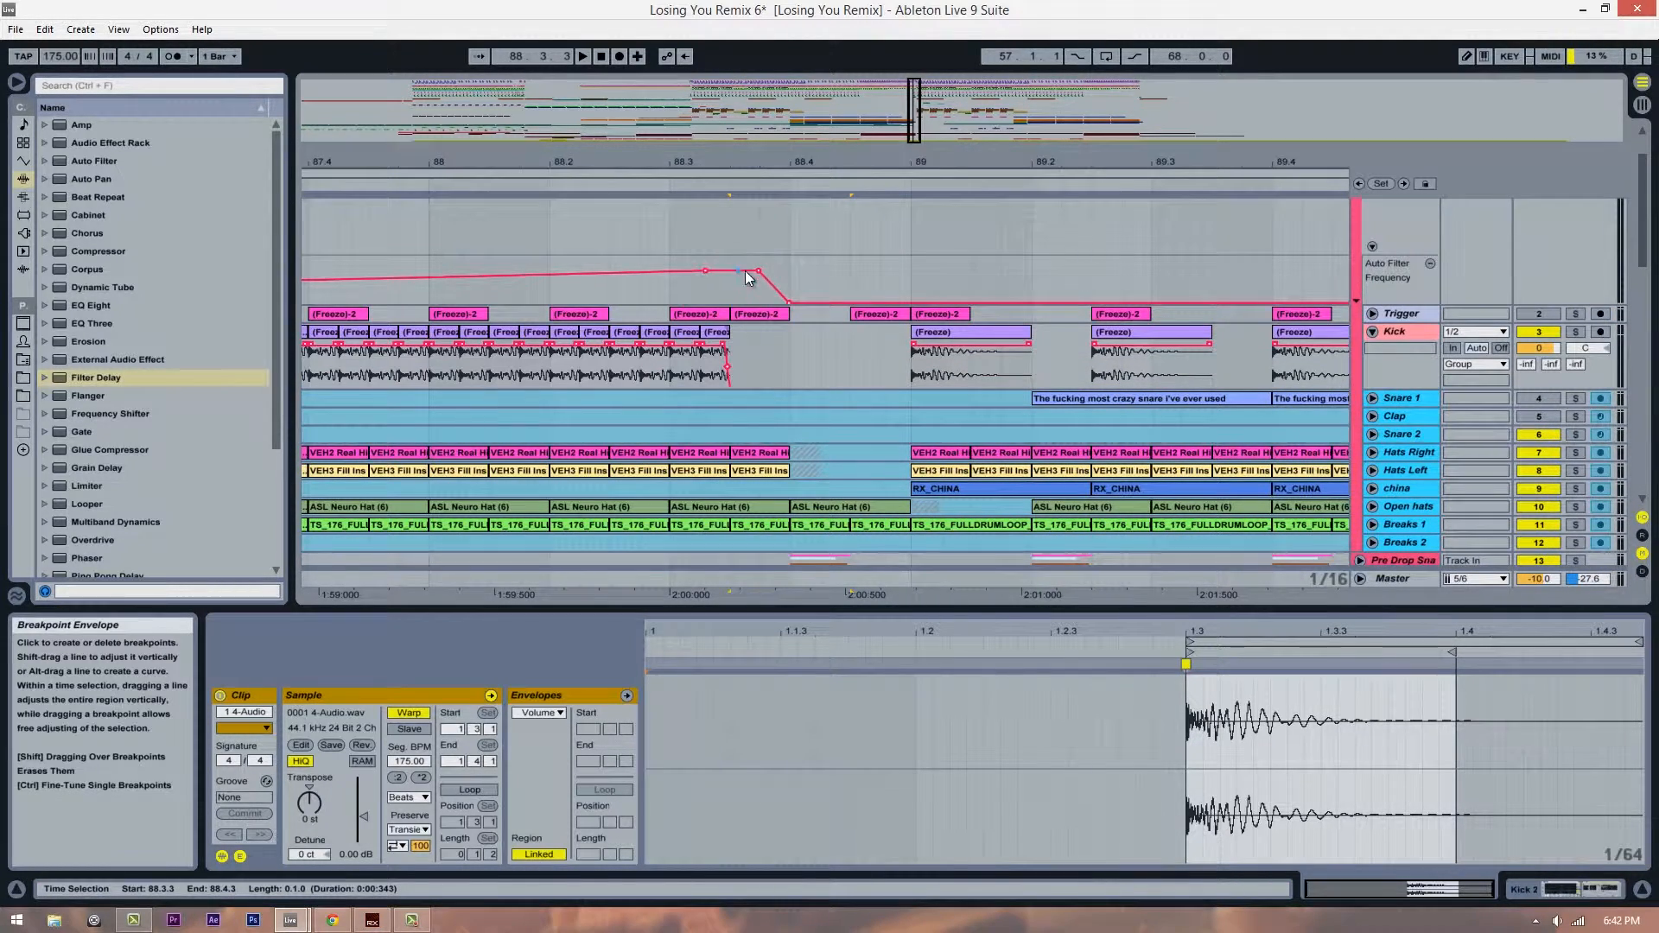
click(727, 373)
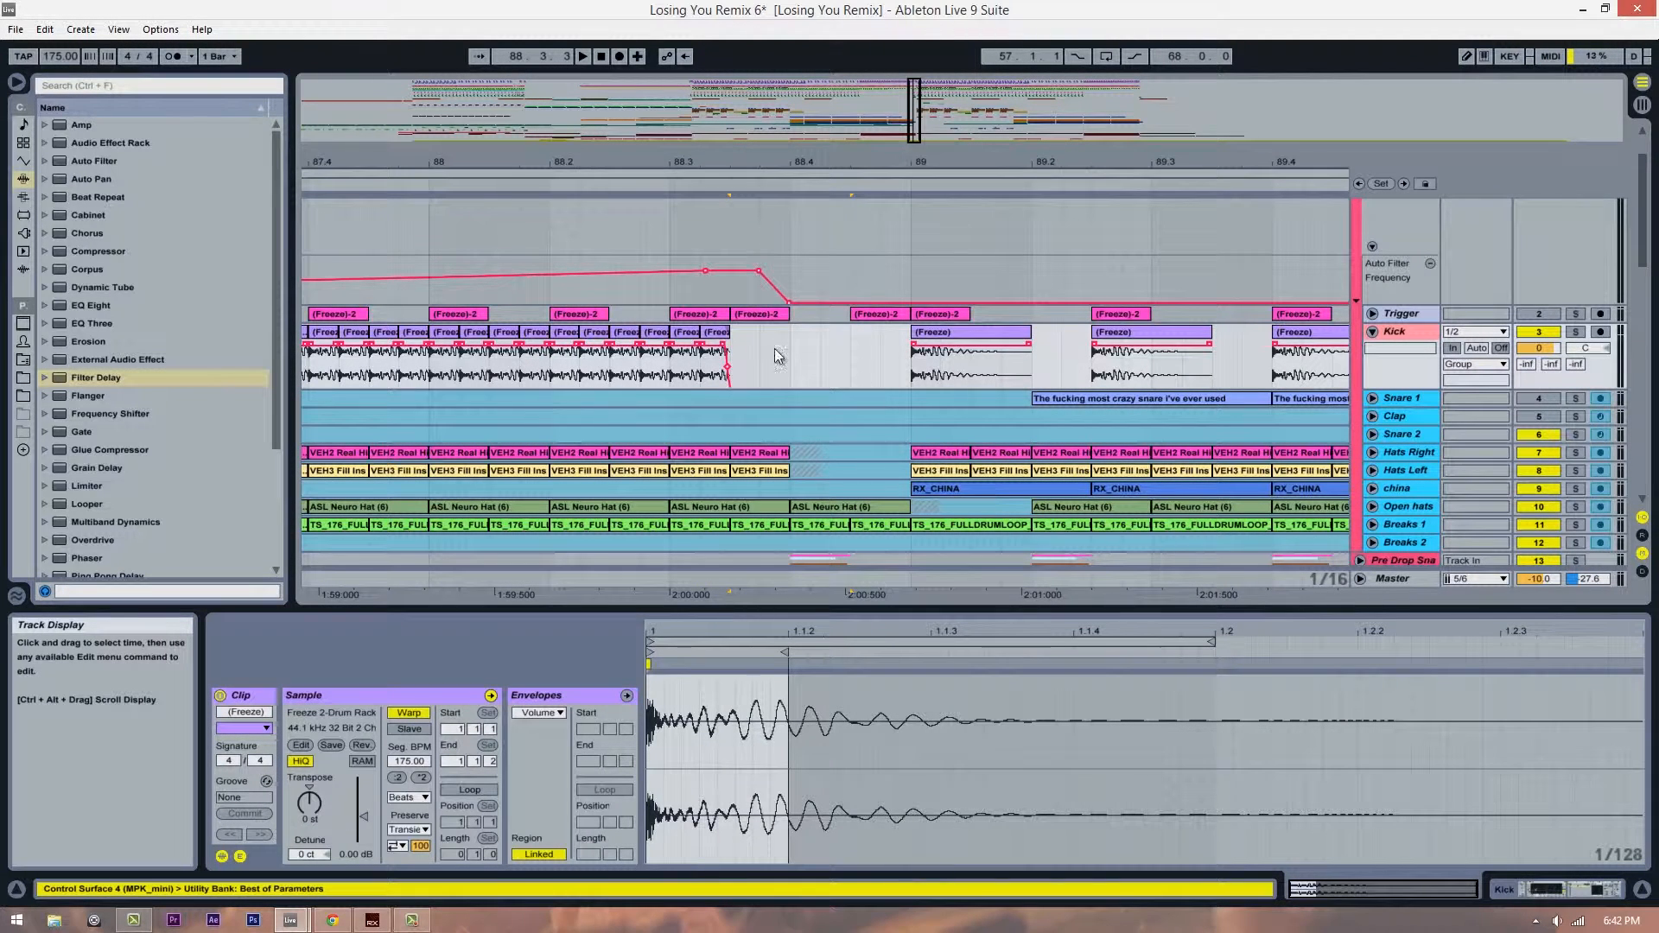
Step: Play the transition into bar 89 from 87.4.2, then stop playback
scroll(739, 289, down, 3)
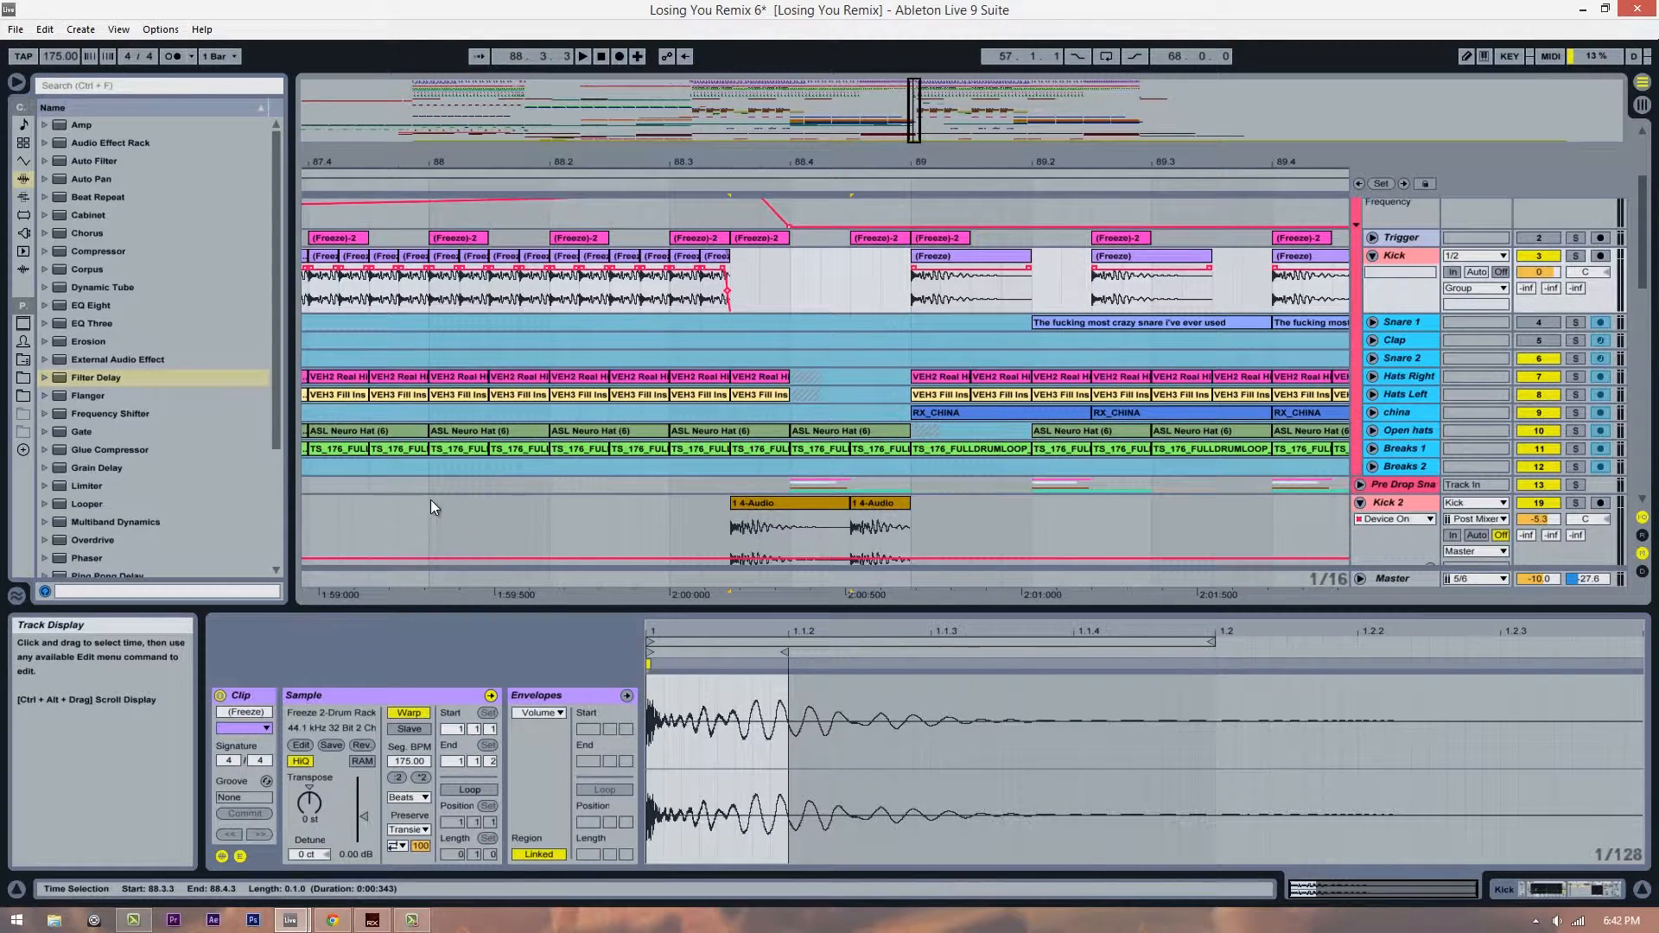
click(339, 525)
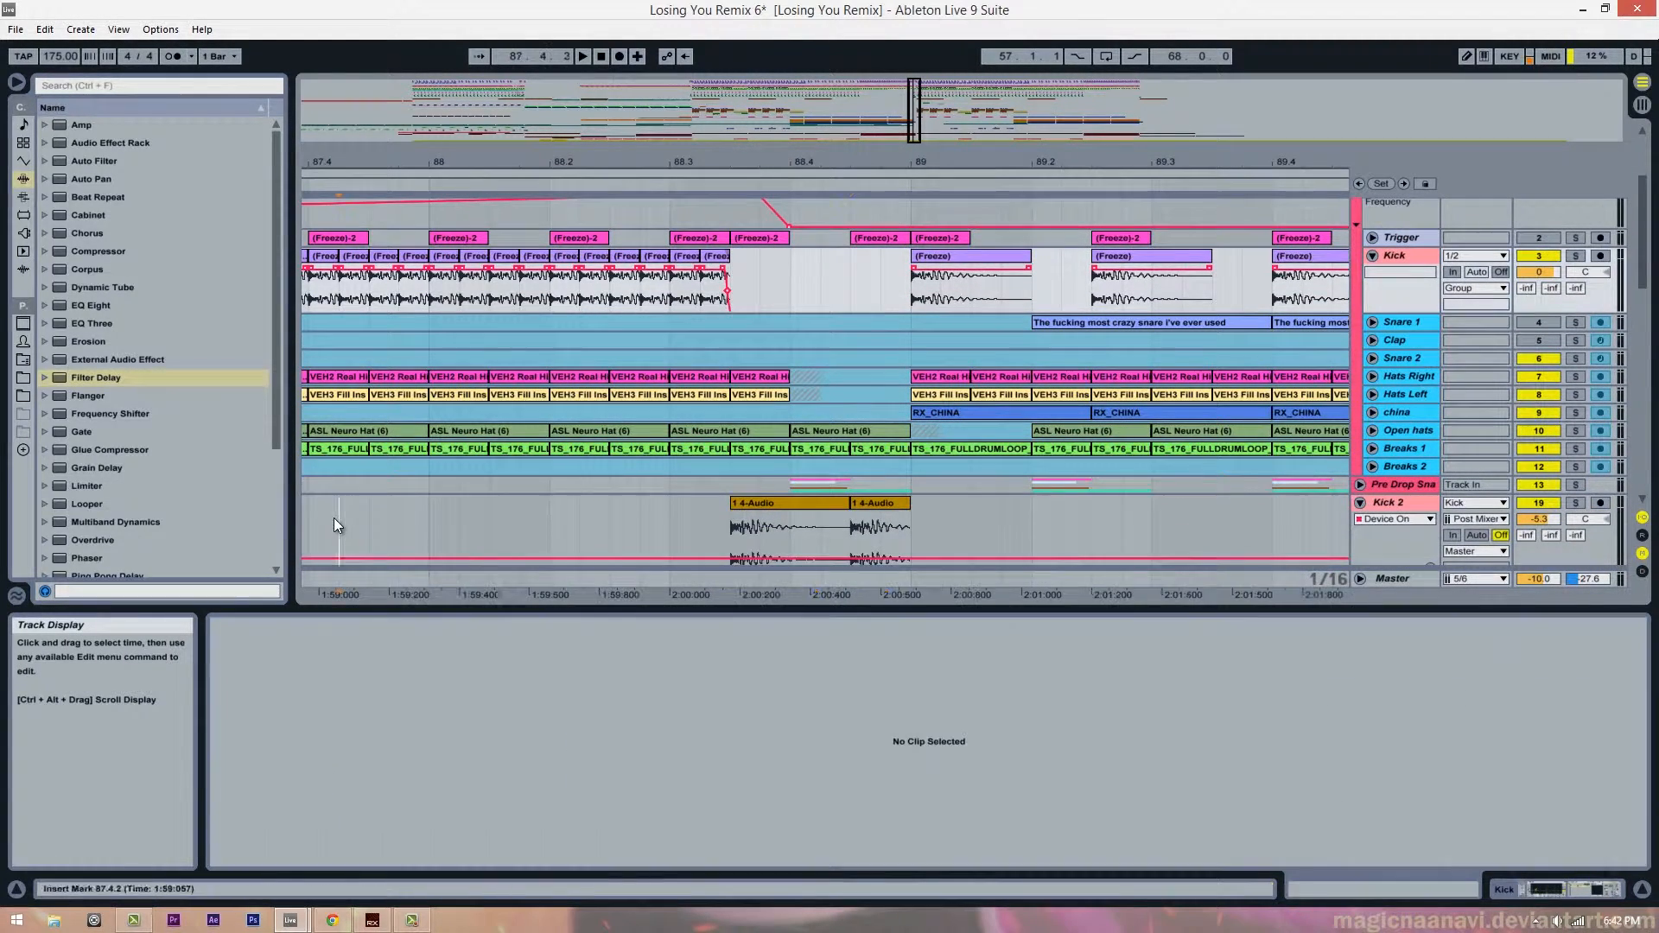
key(space)
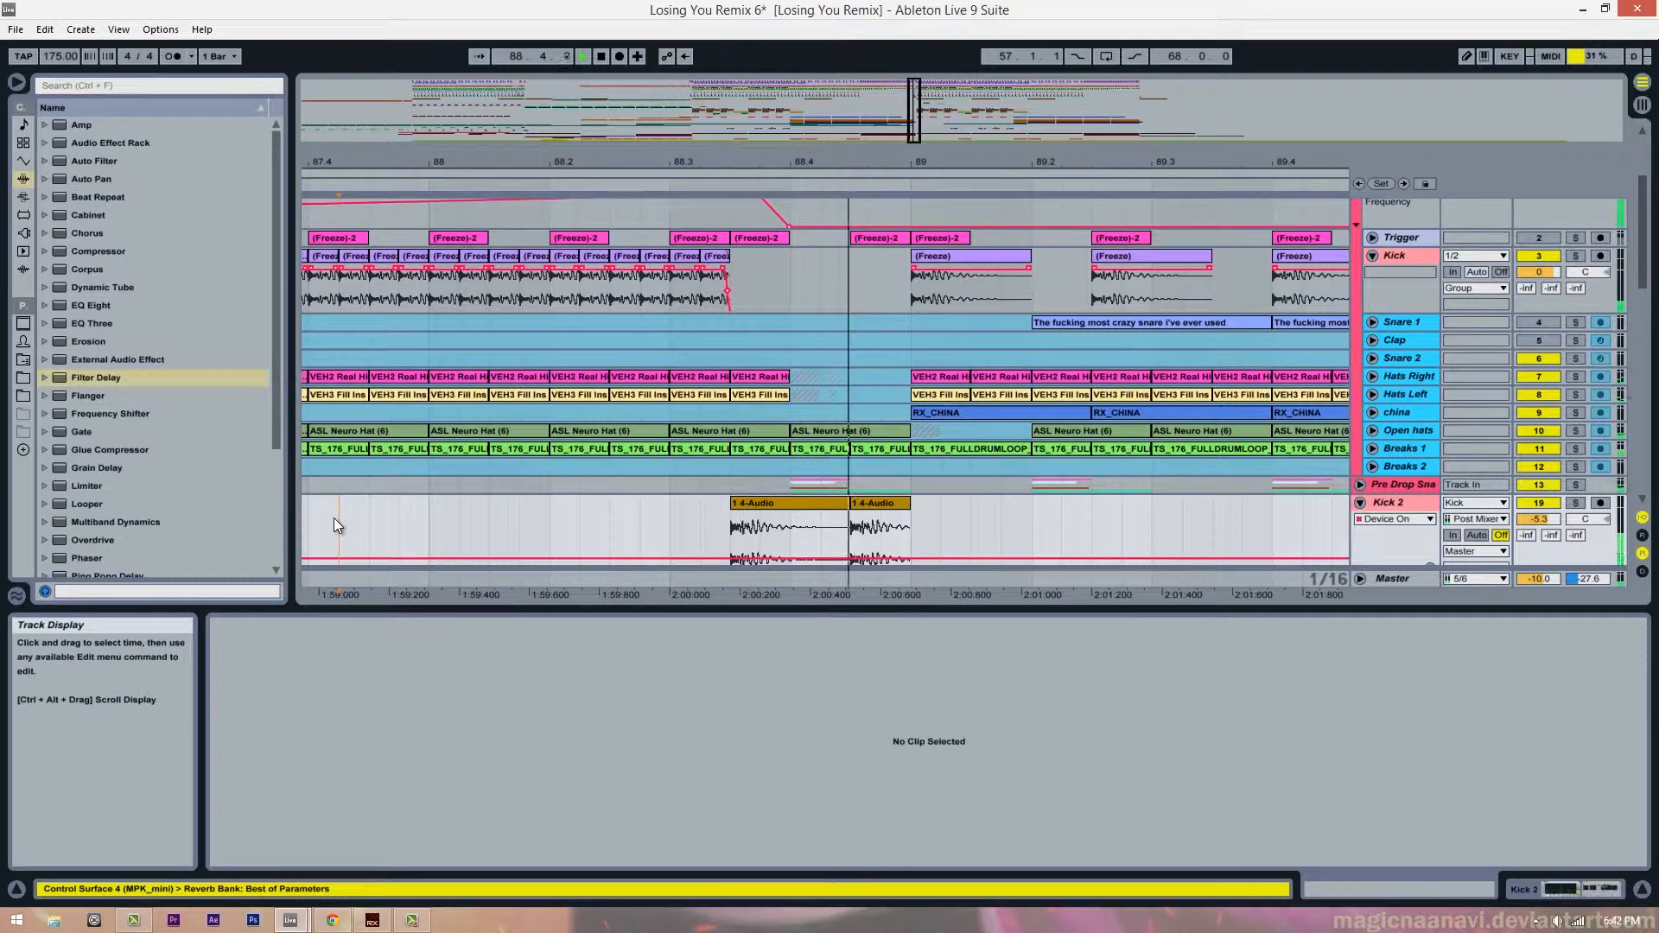
key(space)
Step: Play the end of the build-up again from 87.1.1 past bar 89, then stop playback
mouse_move(841, 166)
mouse_down()
mouse_move(841, 149)
mouse_move(841, 164)
mouse_up()
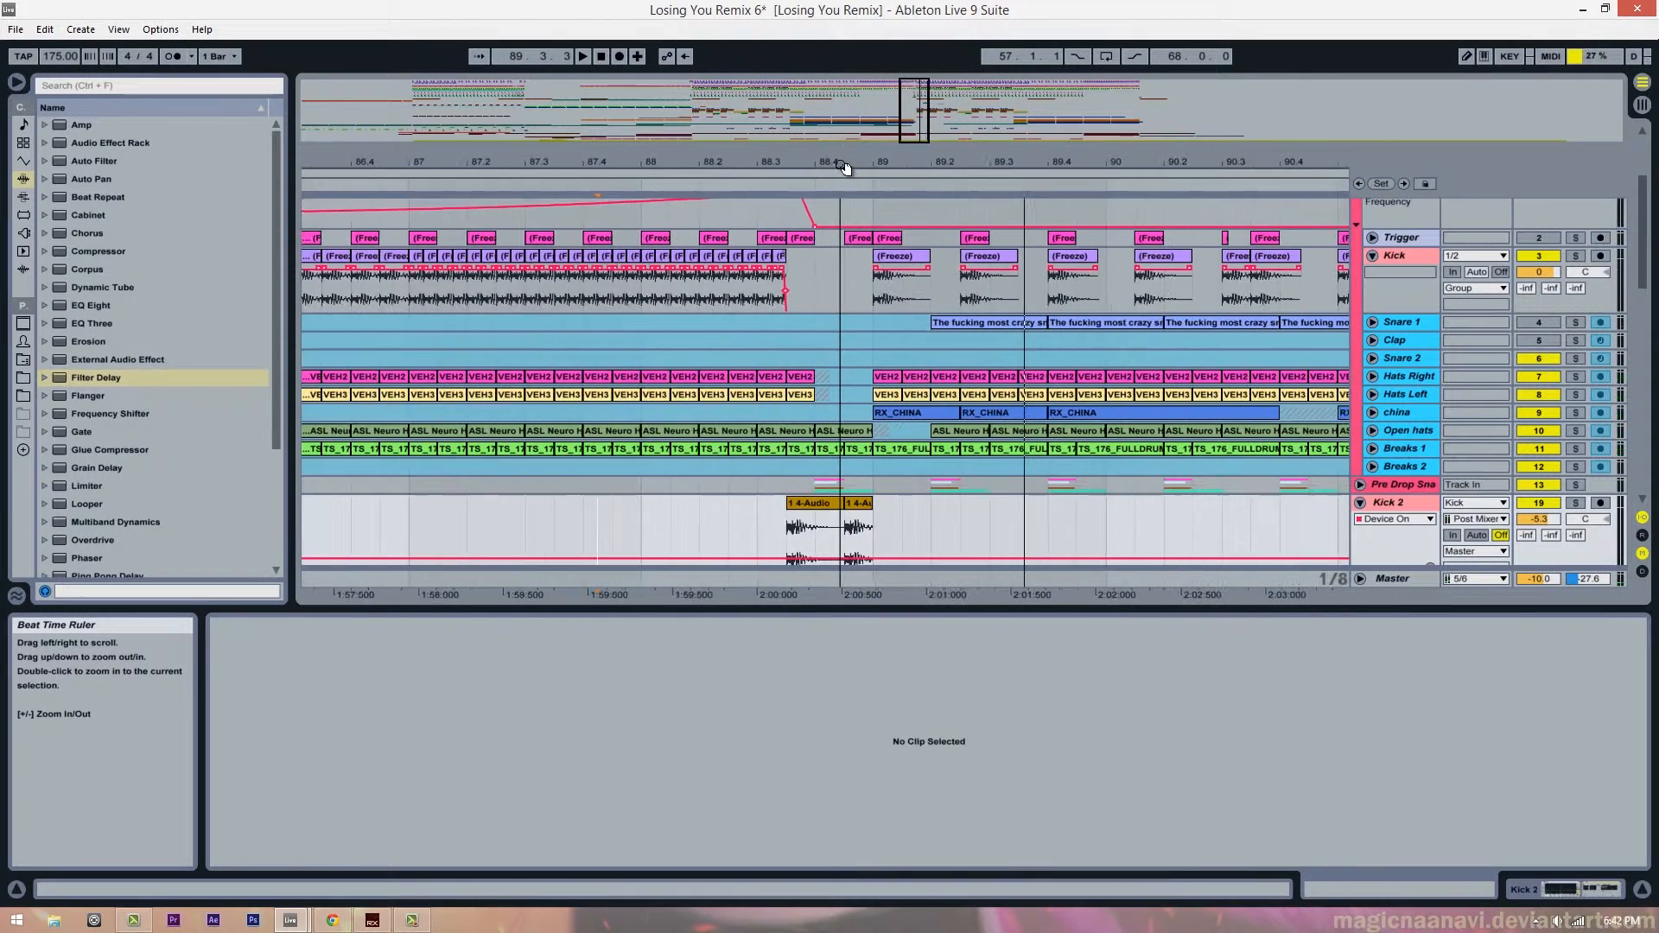
click(434, 527)
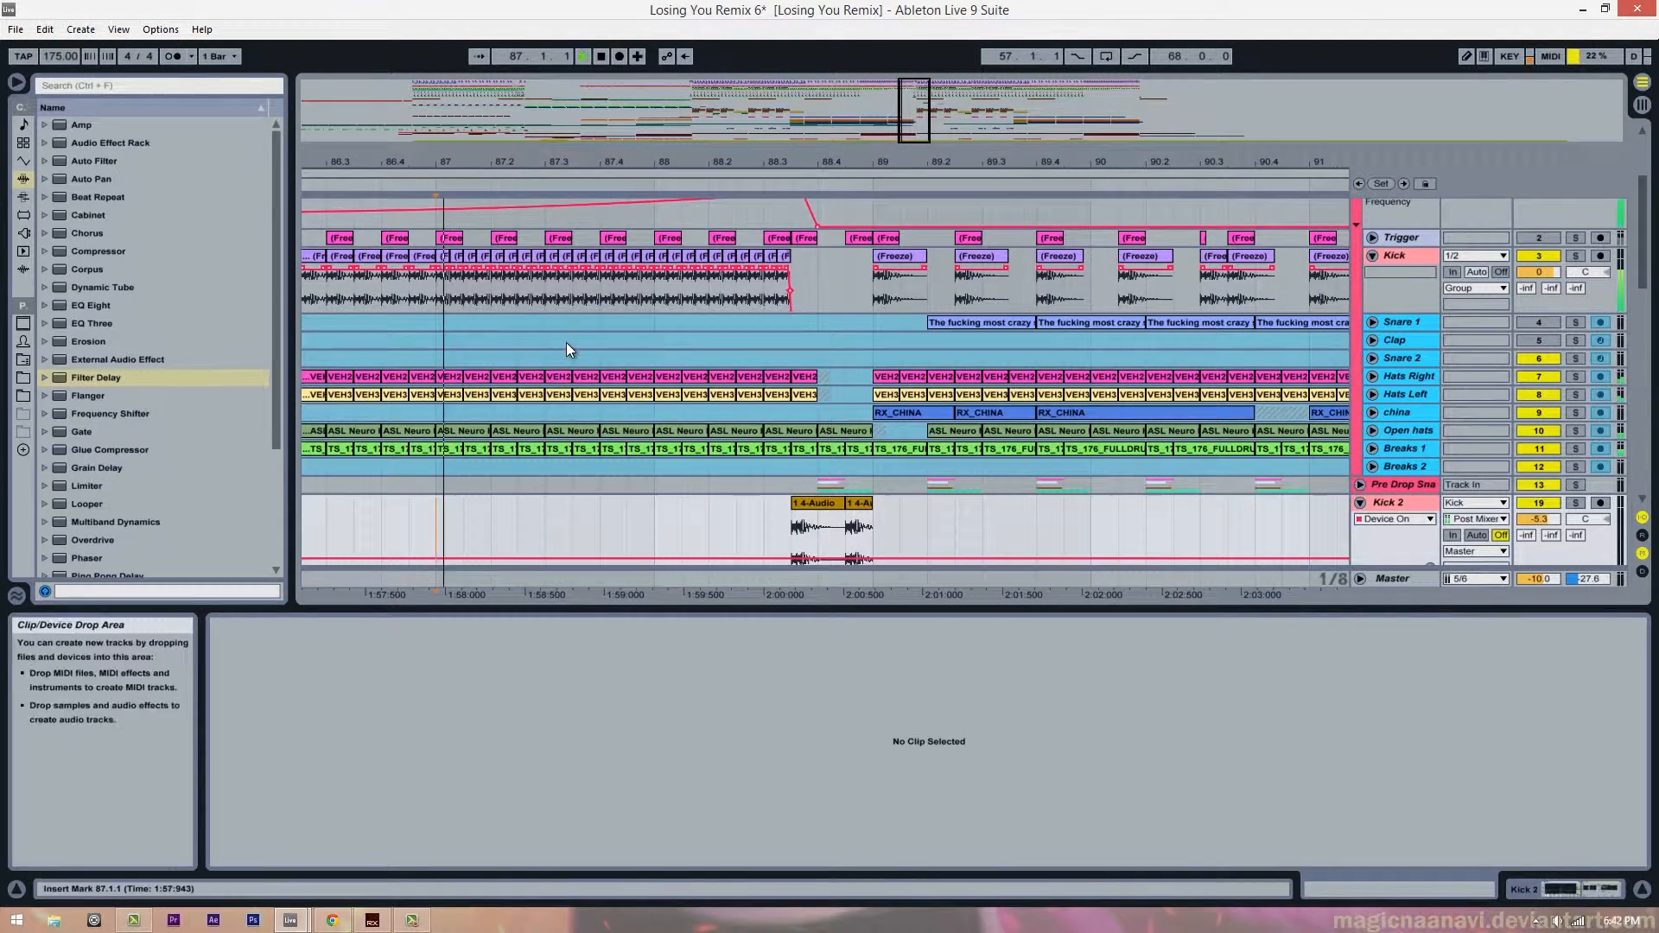
key(space)
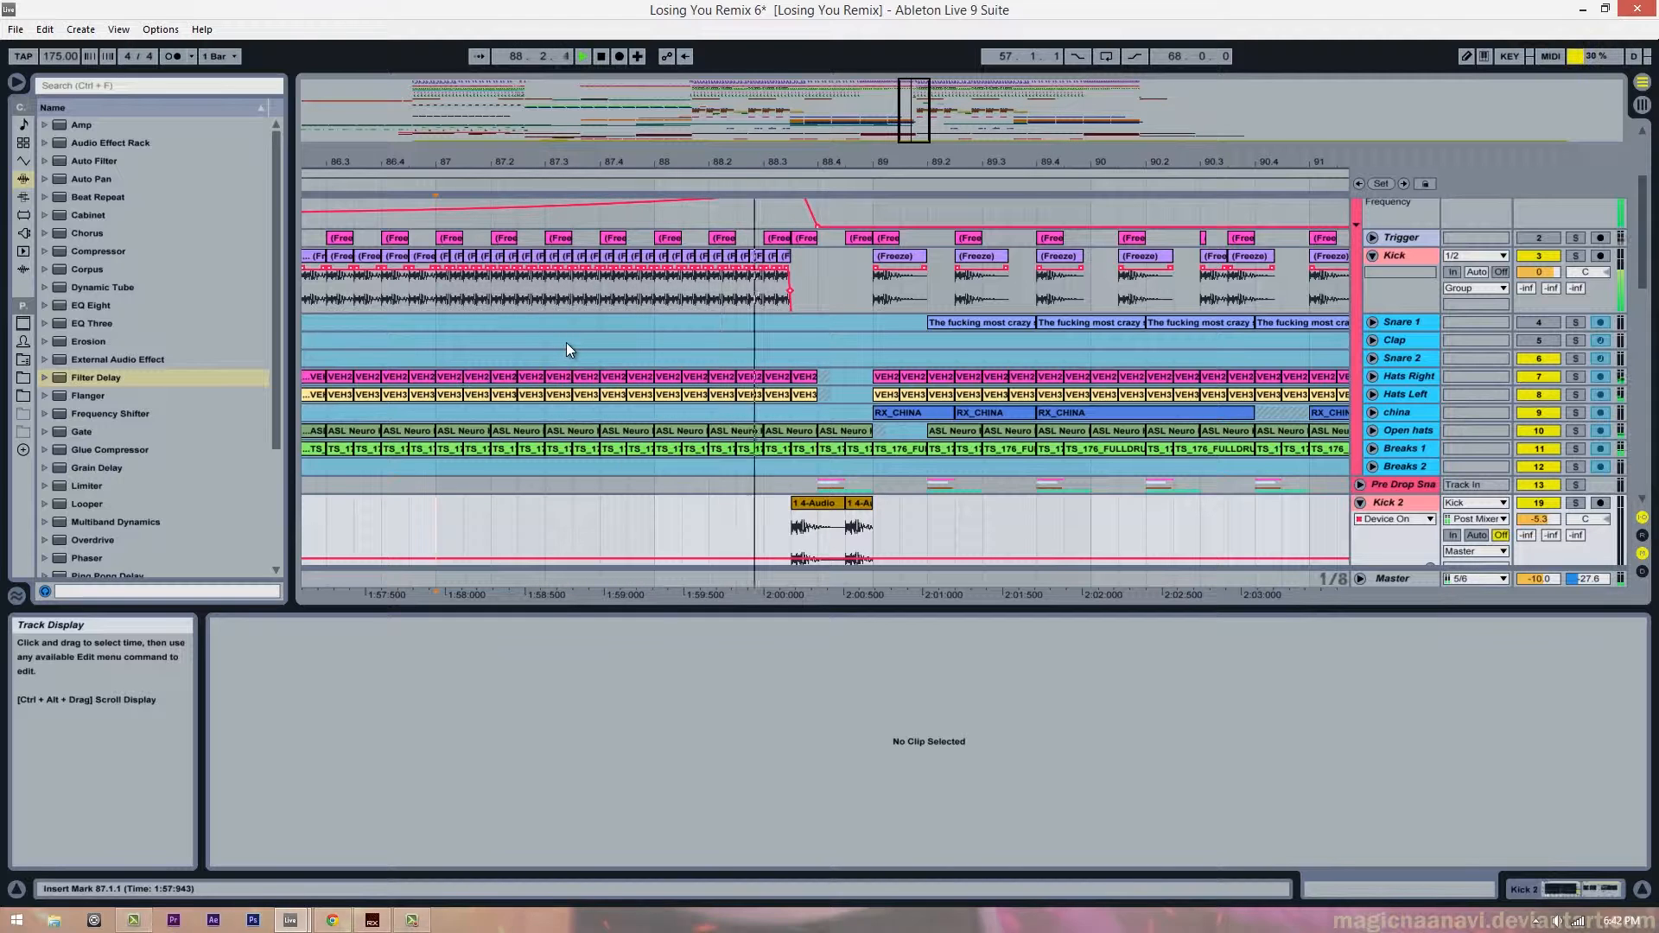
key(space)
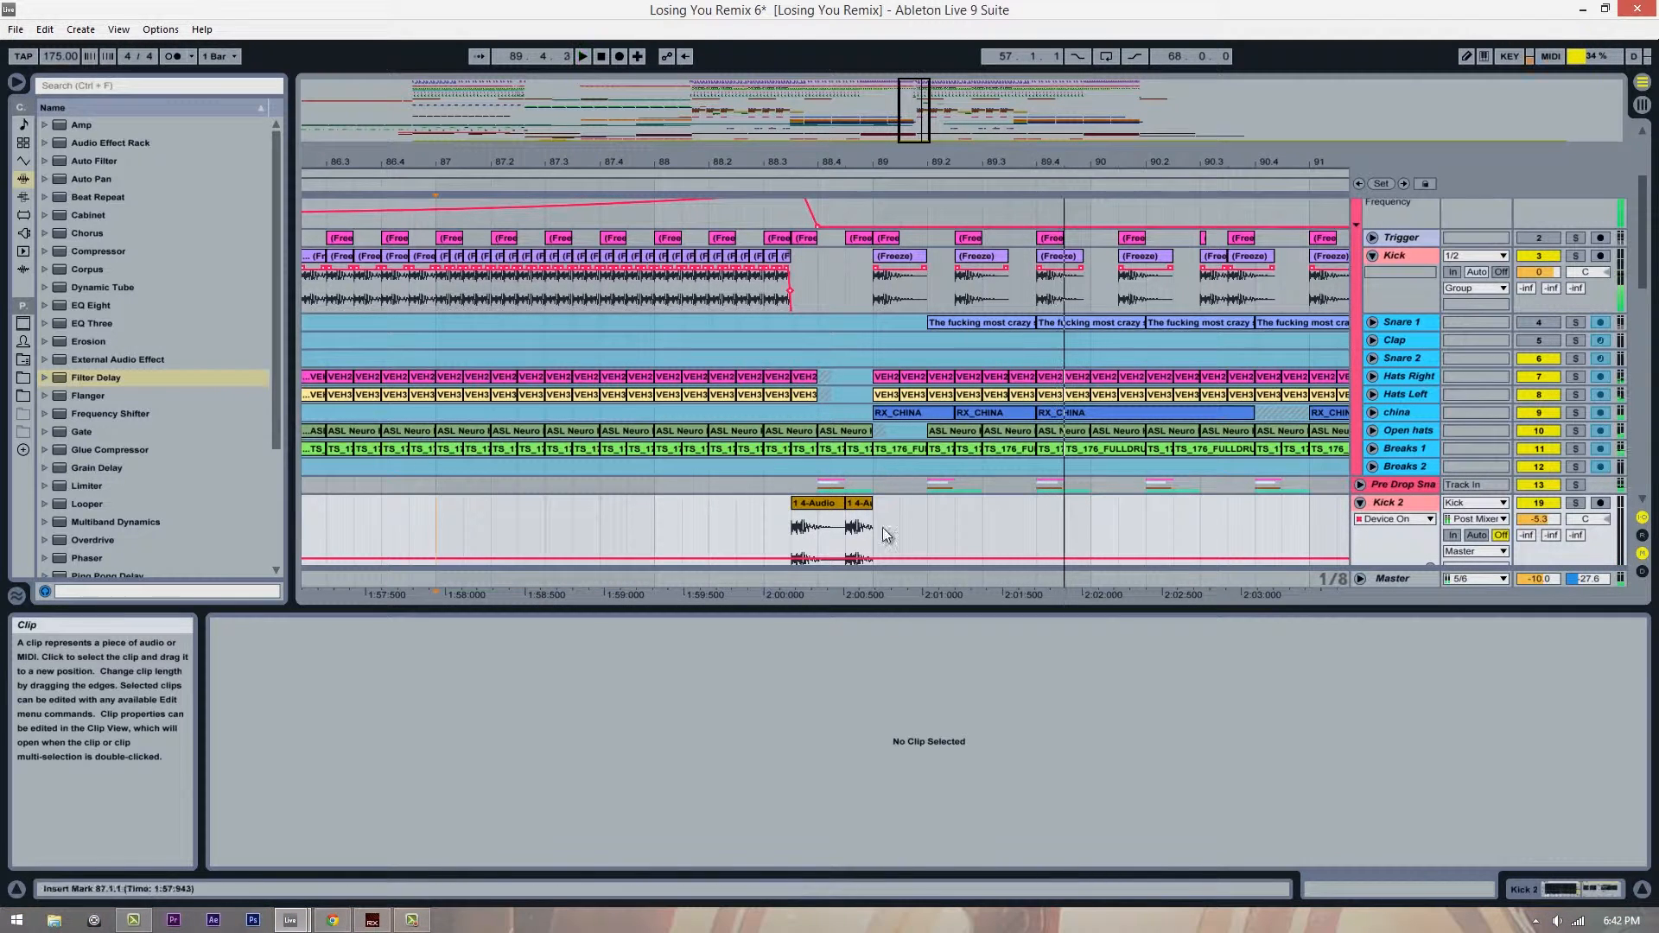
Step: Inspect the two Kick 2 clips before bar 89 and compare their position with the Auto Filter Frequency peak and drop
drag(888, 534, 801, 506)
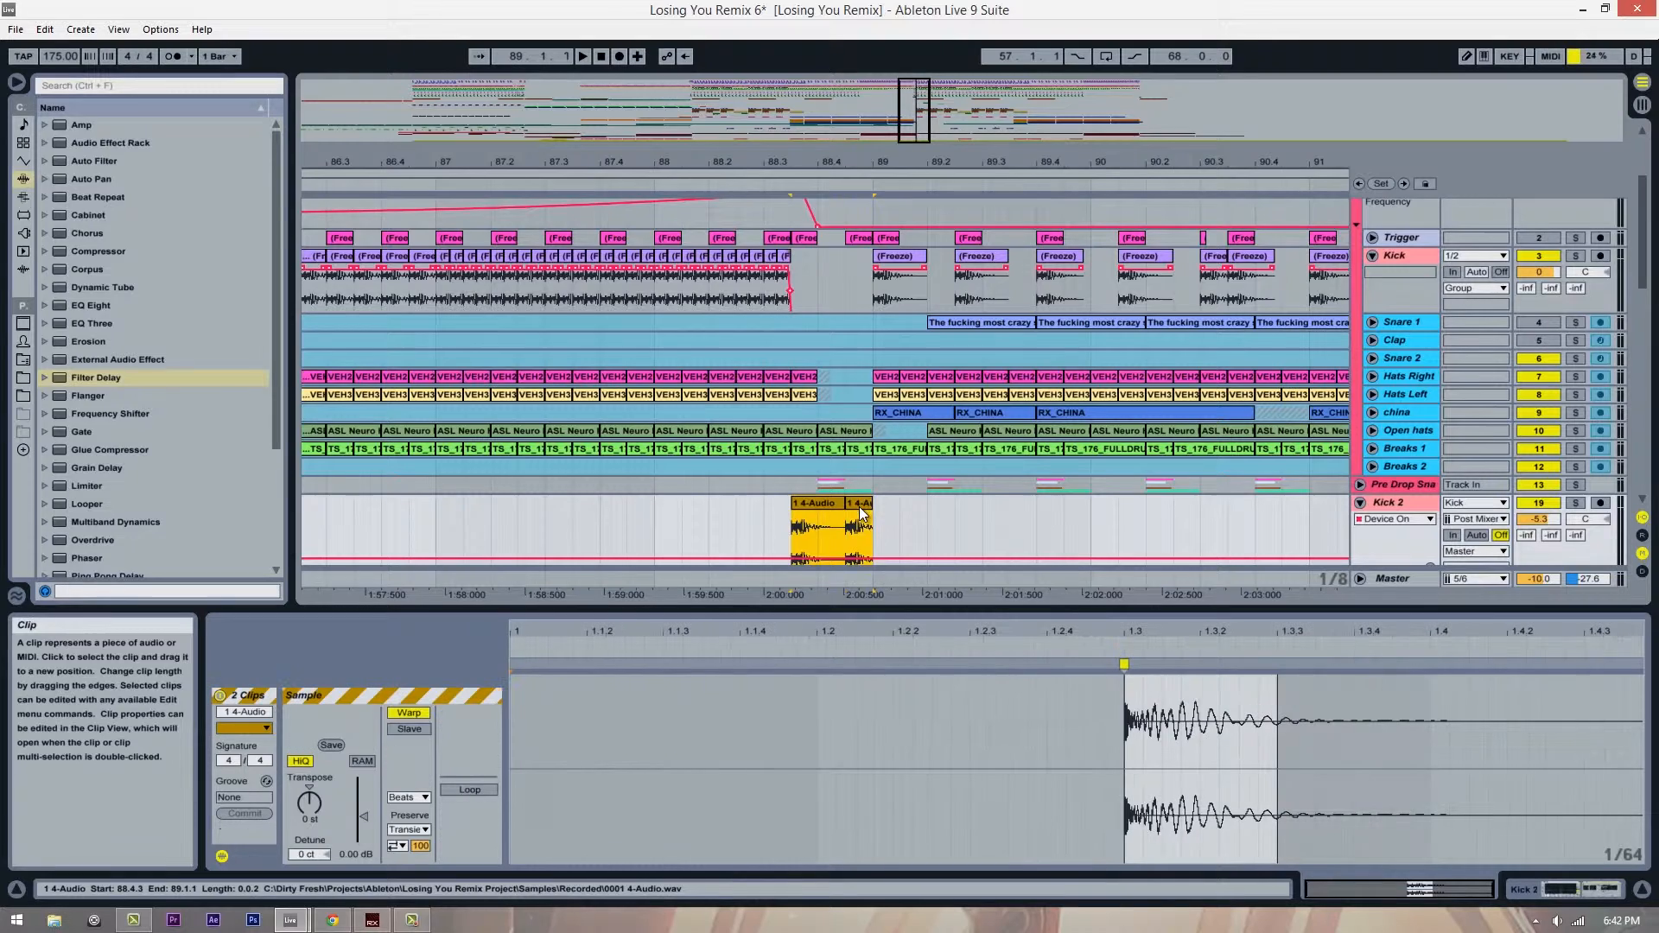
scroll(864, 212, down, 2)
drag(843, 164, 844, 192)
click(702, 439)
scroll(759, 444, up, 3)
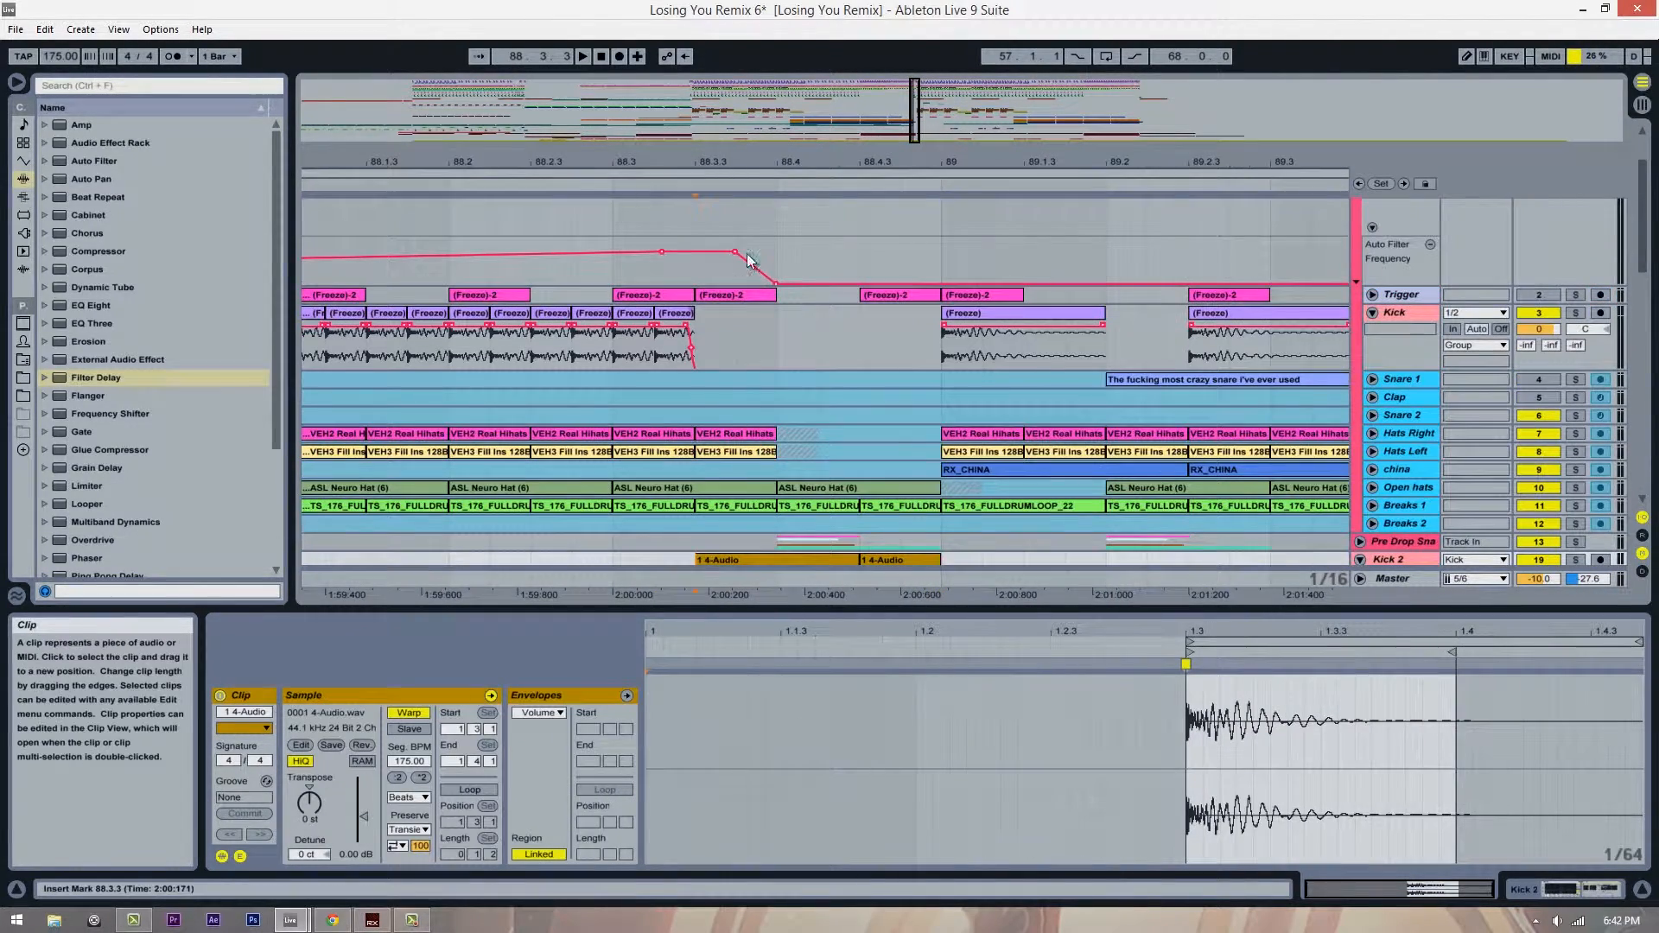
scroll(806, 446, down, 3)
scroll(805, 446, up, 1)
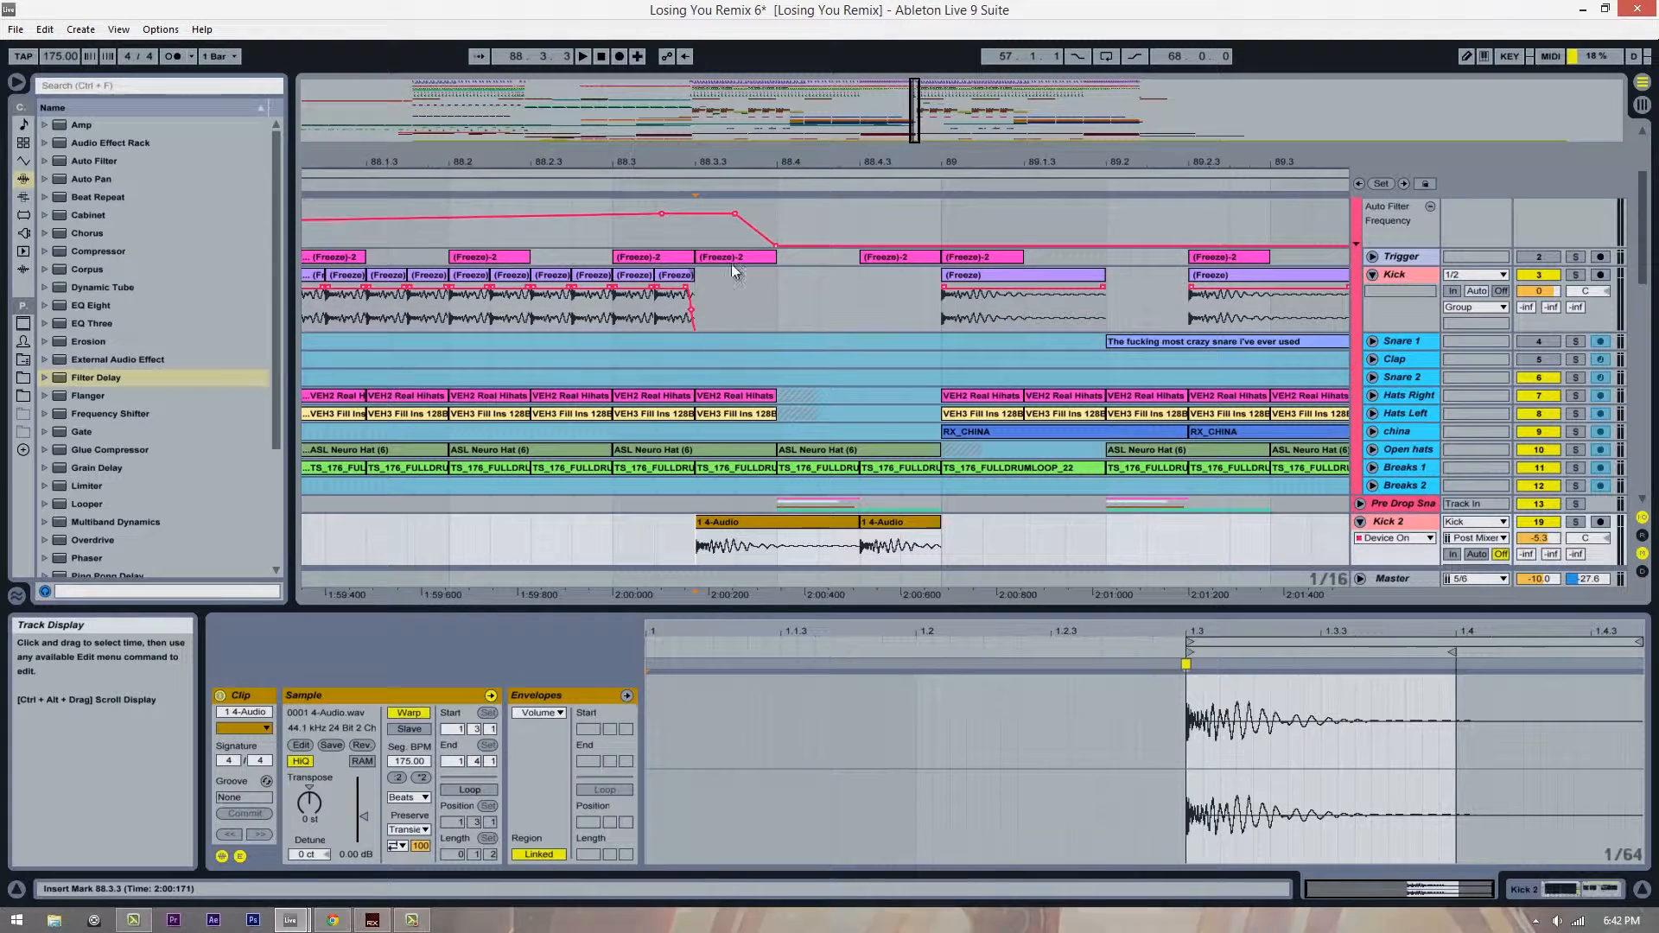
scroll(839, 490, down, 1)
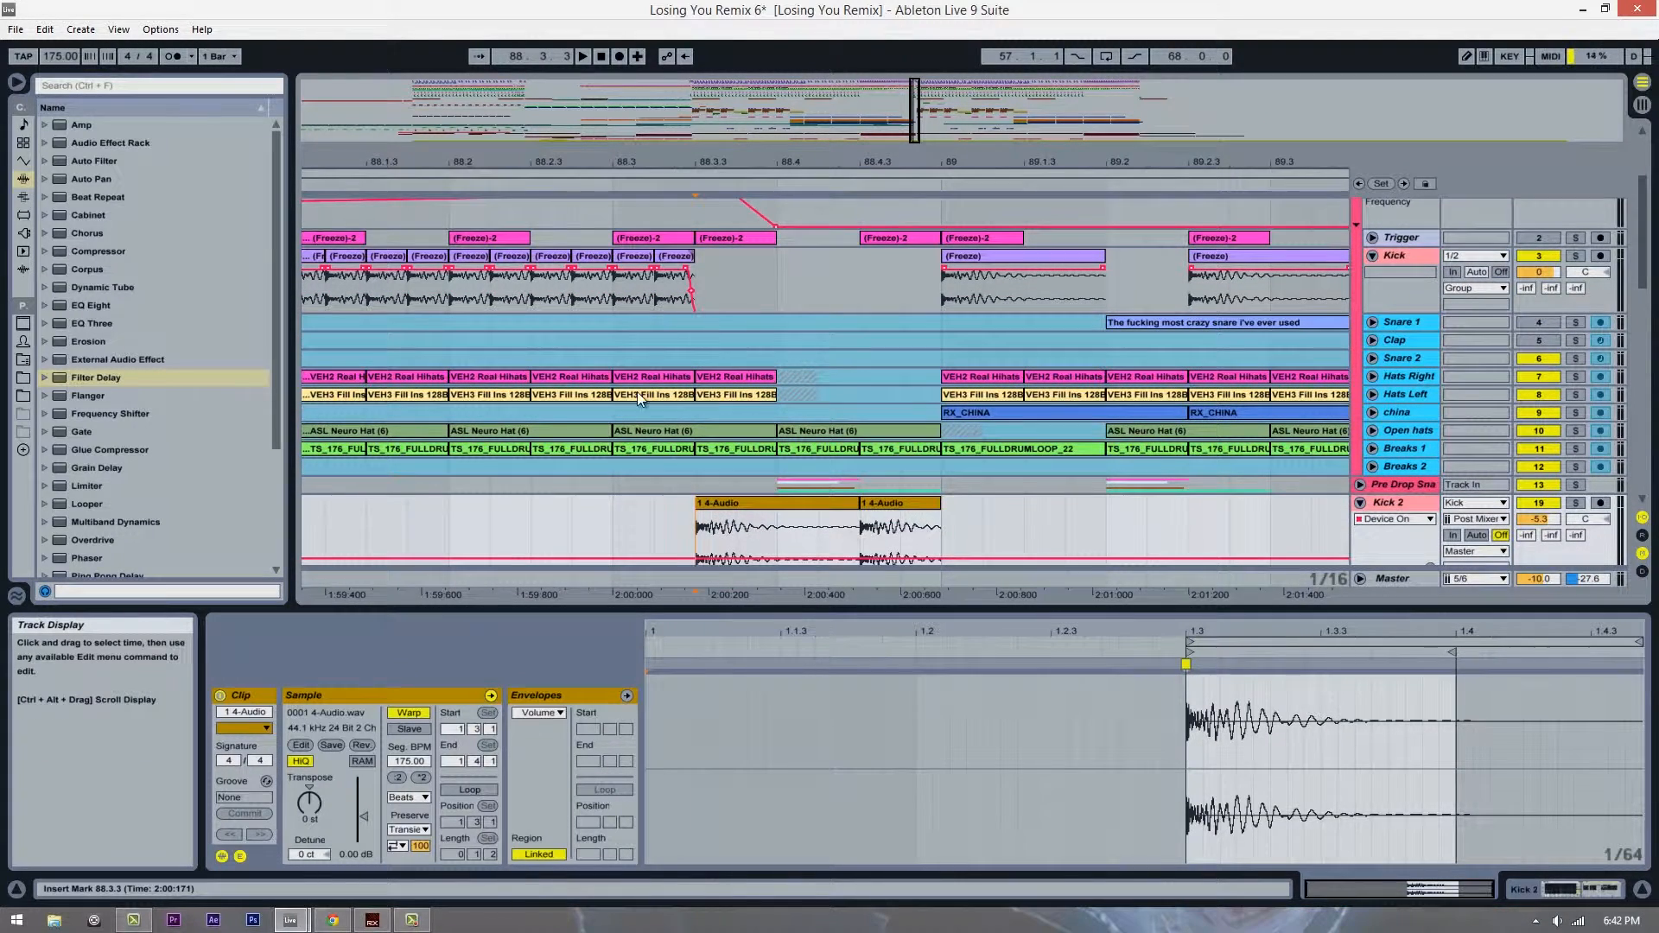
scroll(636, 392, up, 2)
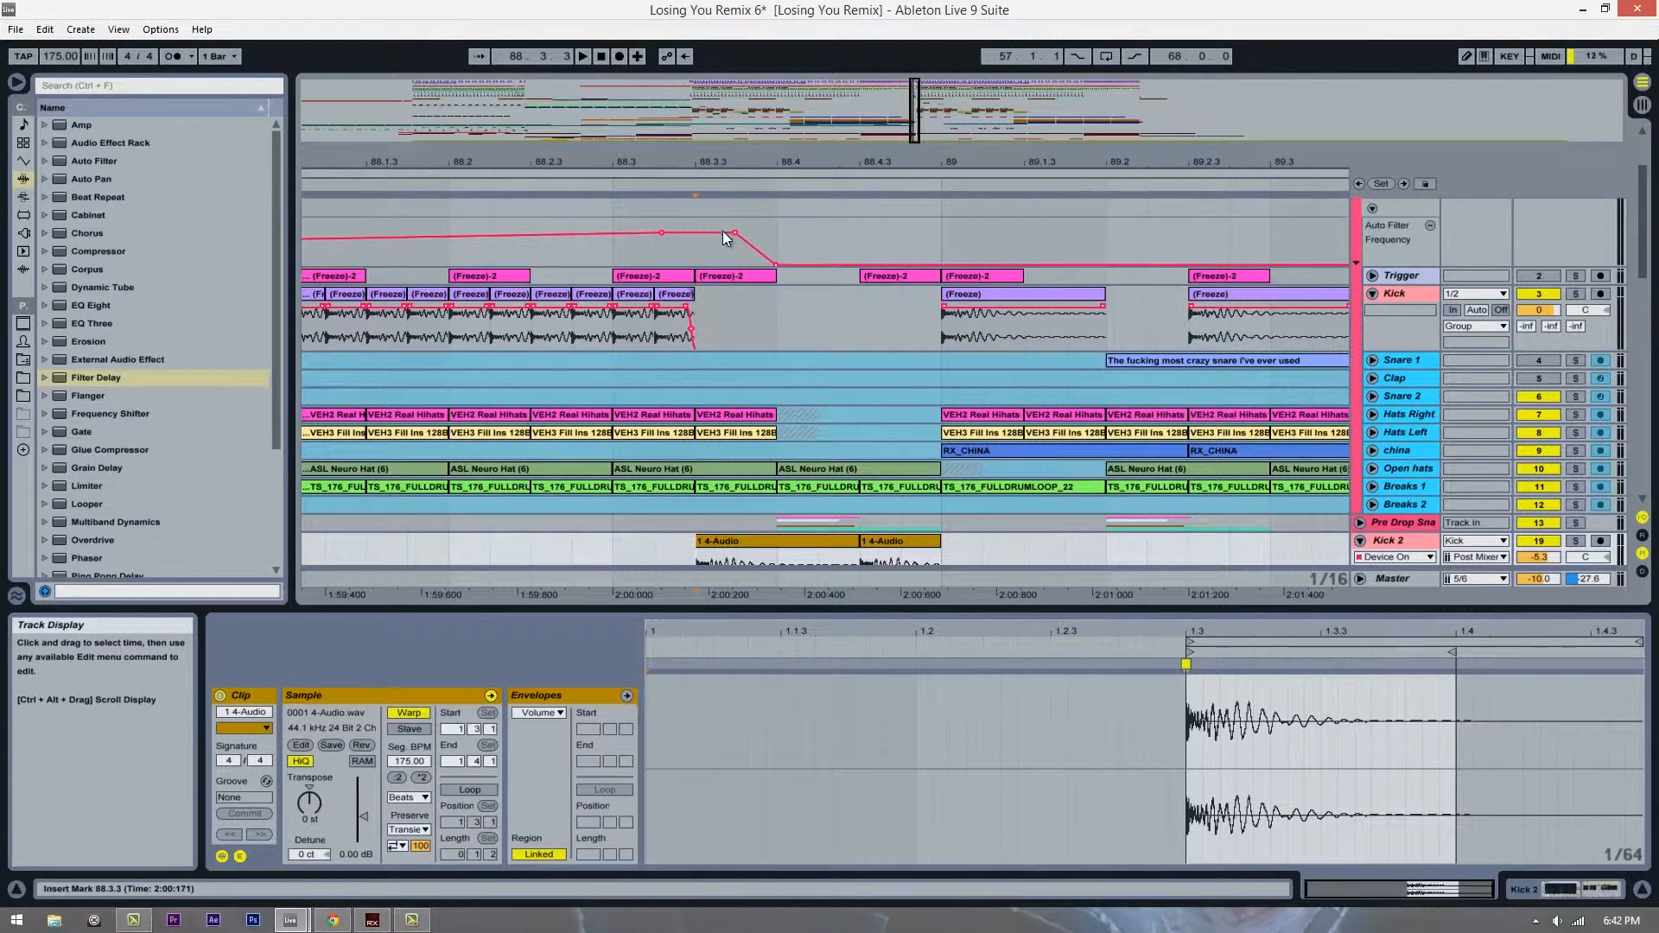
mouse_move(735, 231)
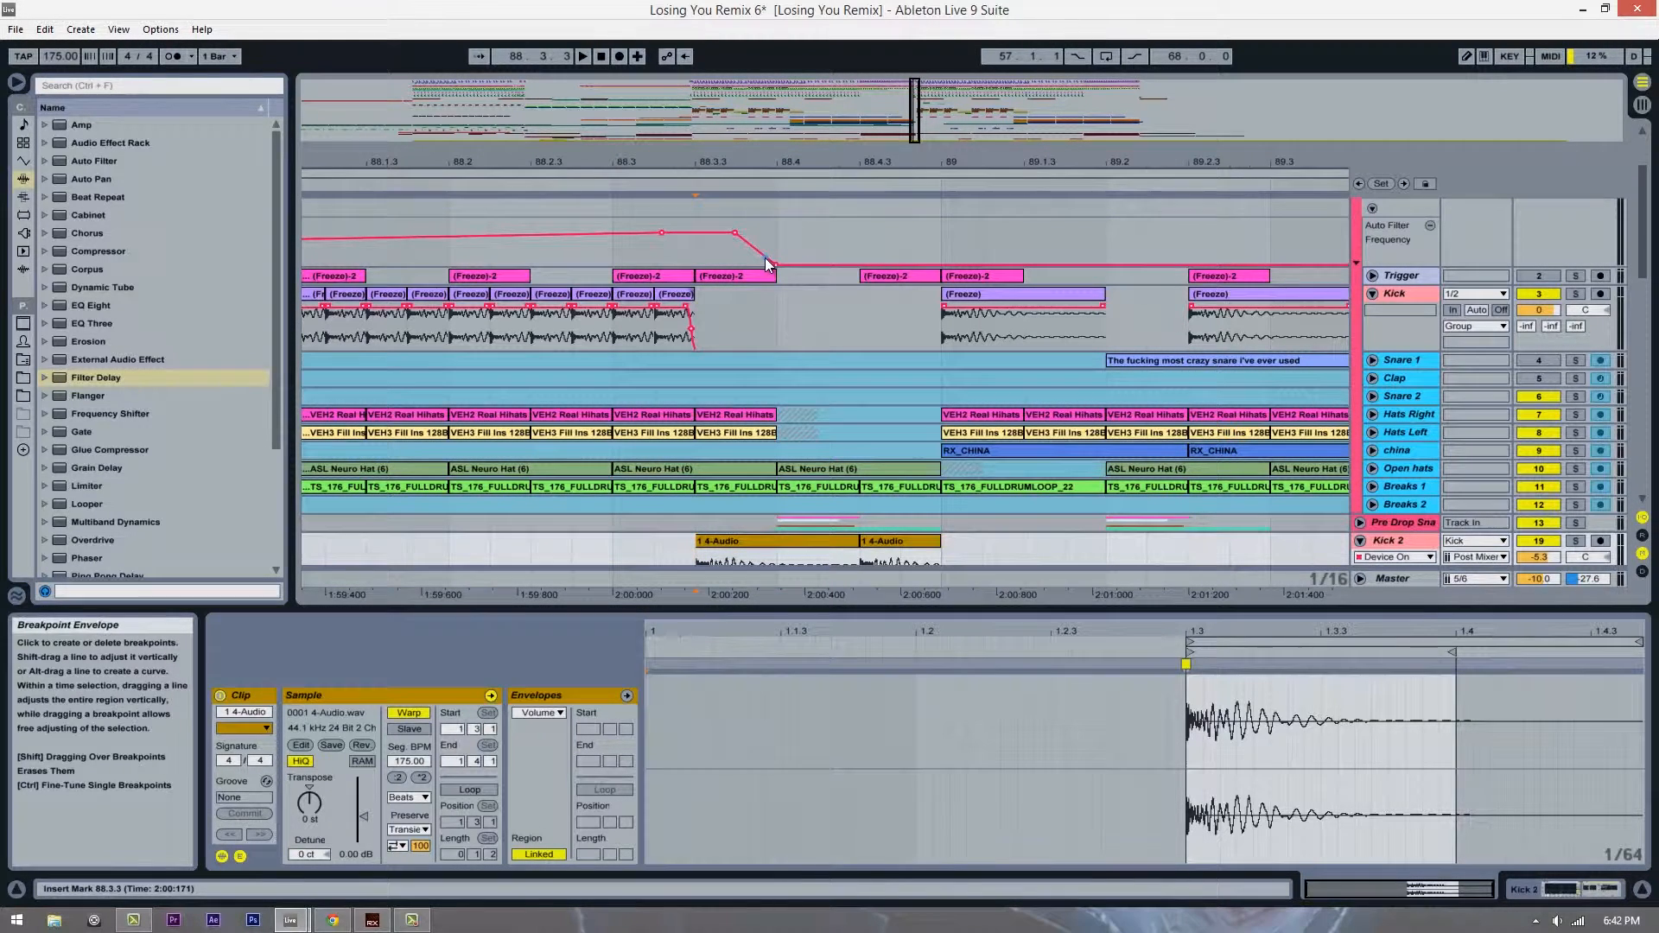
Step: Examine the Auto Filter Frequency sweep and the Kick clips in the second build-up at bars 113–121
drag(888, 163, 484, 117)
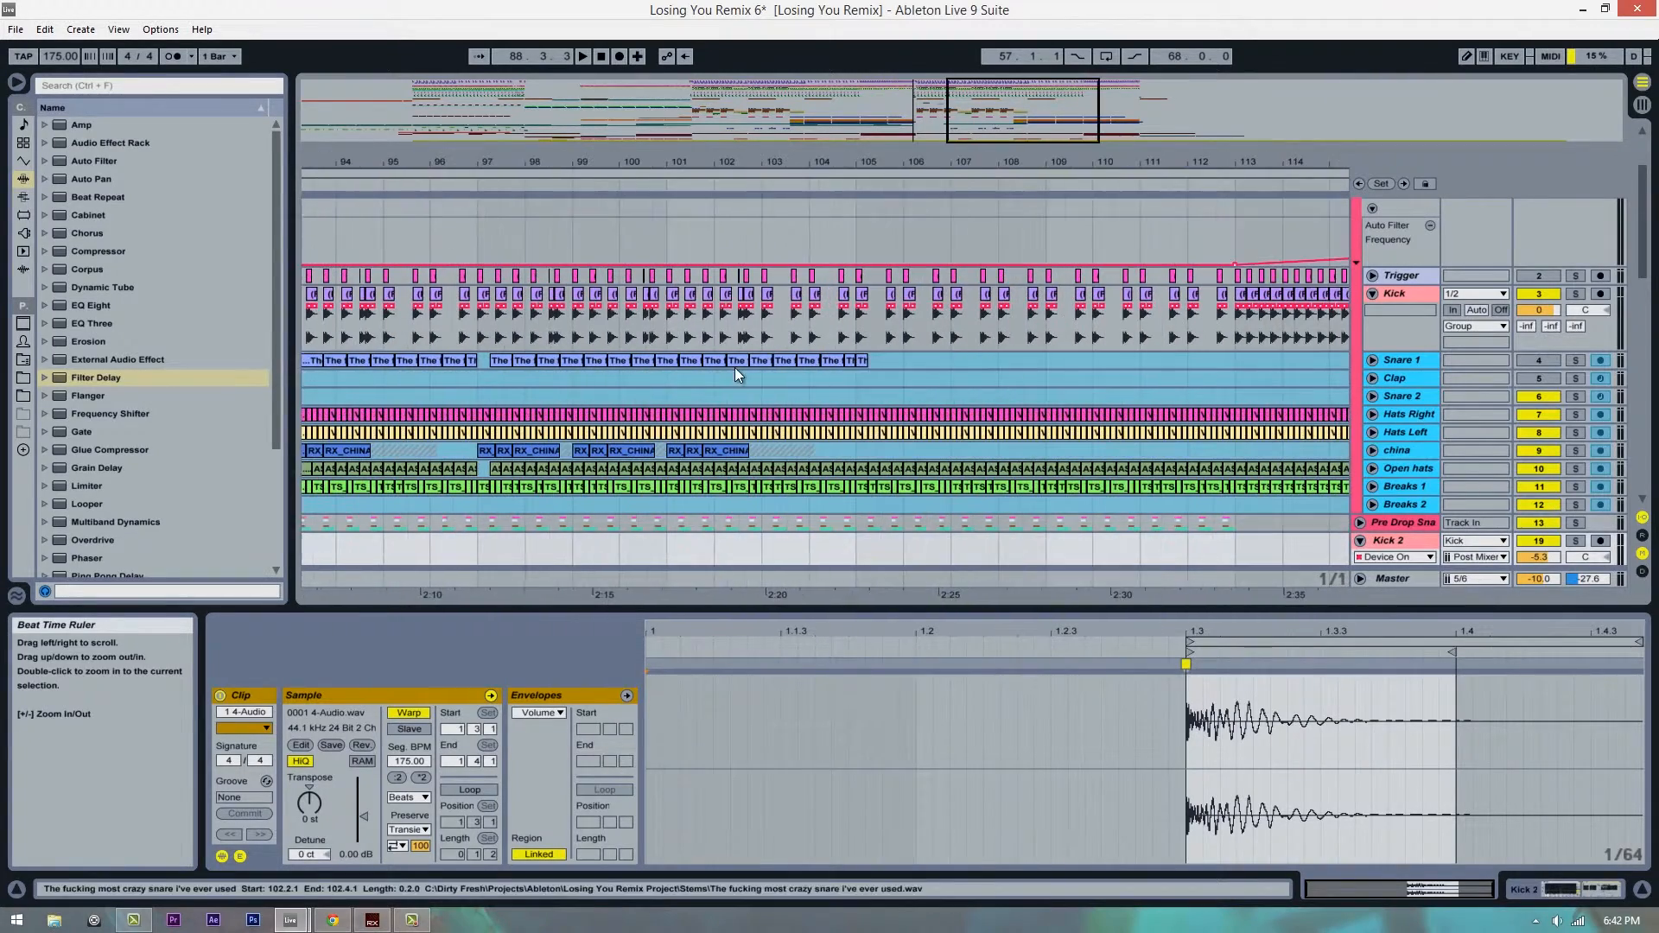
mouse_move(933, 162)
mouse_down()
mouse_move(942, 135)
mouse_move(933, 170)
mouse_up()
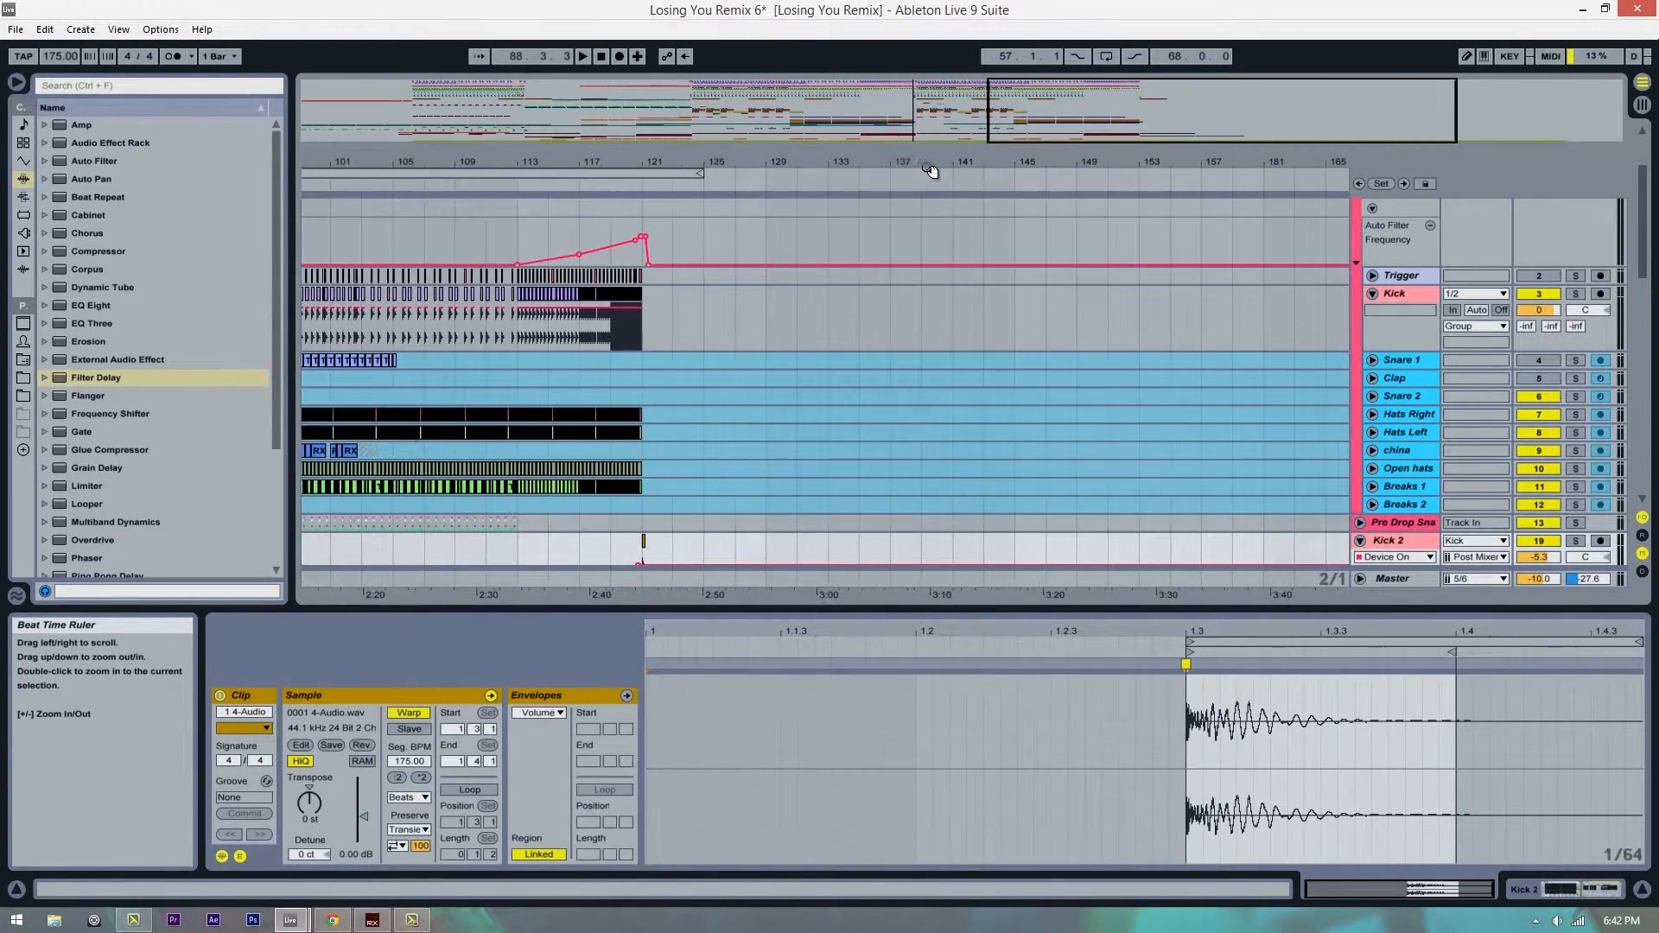
mouse_move(641, 162)
mouse_down()
mouse_move(633, 237)
mouse_move(640, 159)
mouse_up()
scroll(749, 415, up, 4)
scroll(807, 383, down, 7)
scroll(693, 373, up, 2)
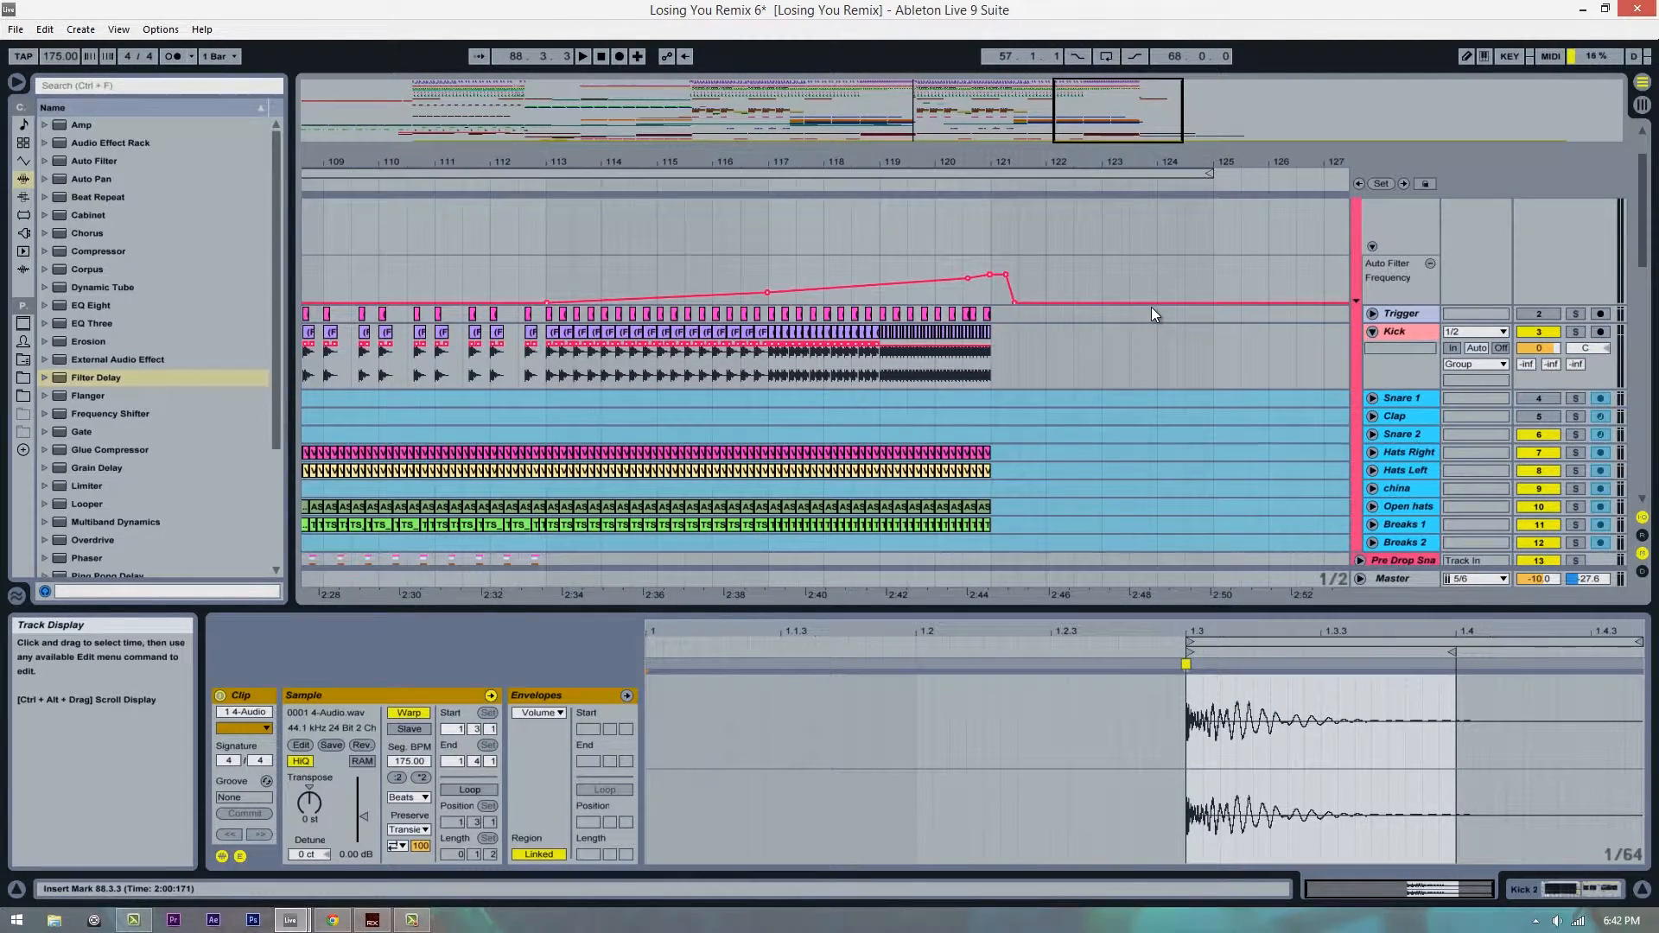
Step: Place the insert marker at 119.1.1 on the Kick track, where the fastest kick repeats begin
scroll(646, 328, down, 2)
drag(796, 162, 793, 196)
scroll(874, 323, up, 4)
scroll(920, 365, down, 3)
click(913, 301)
click(911, 299)
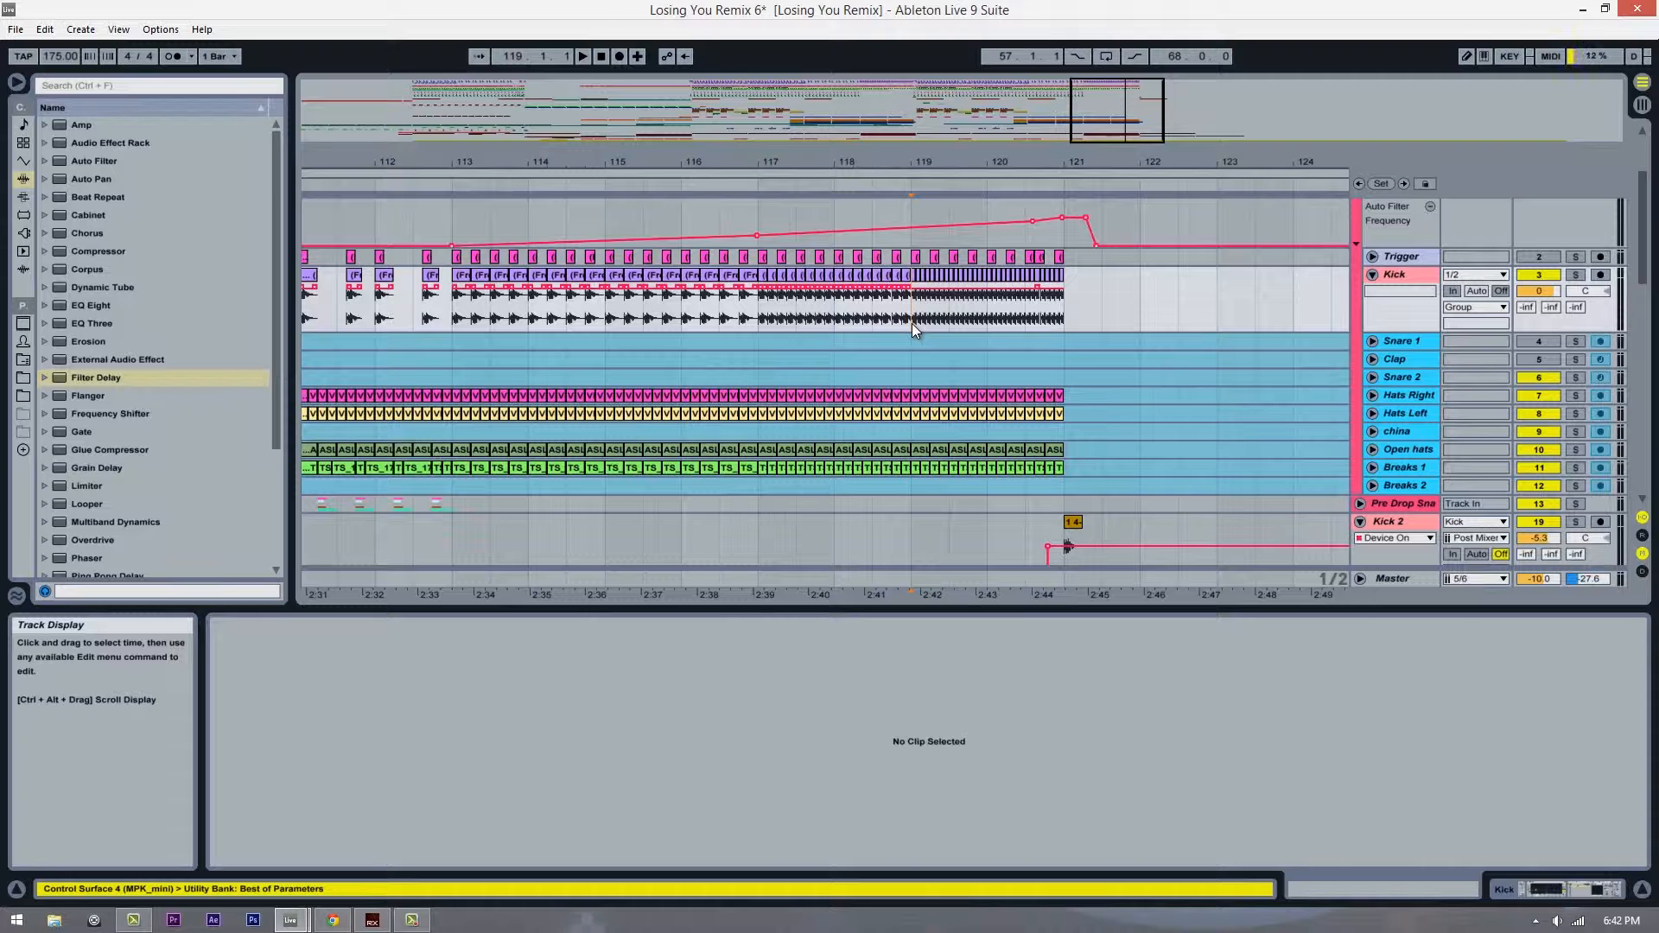
click(415, 921)
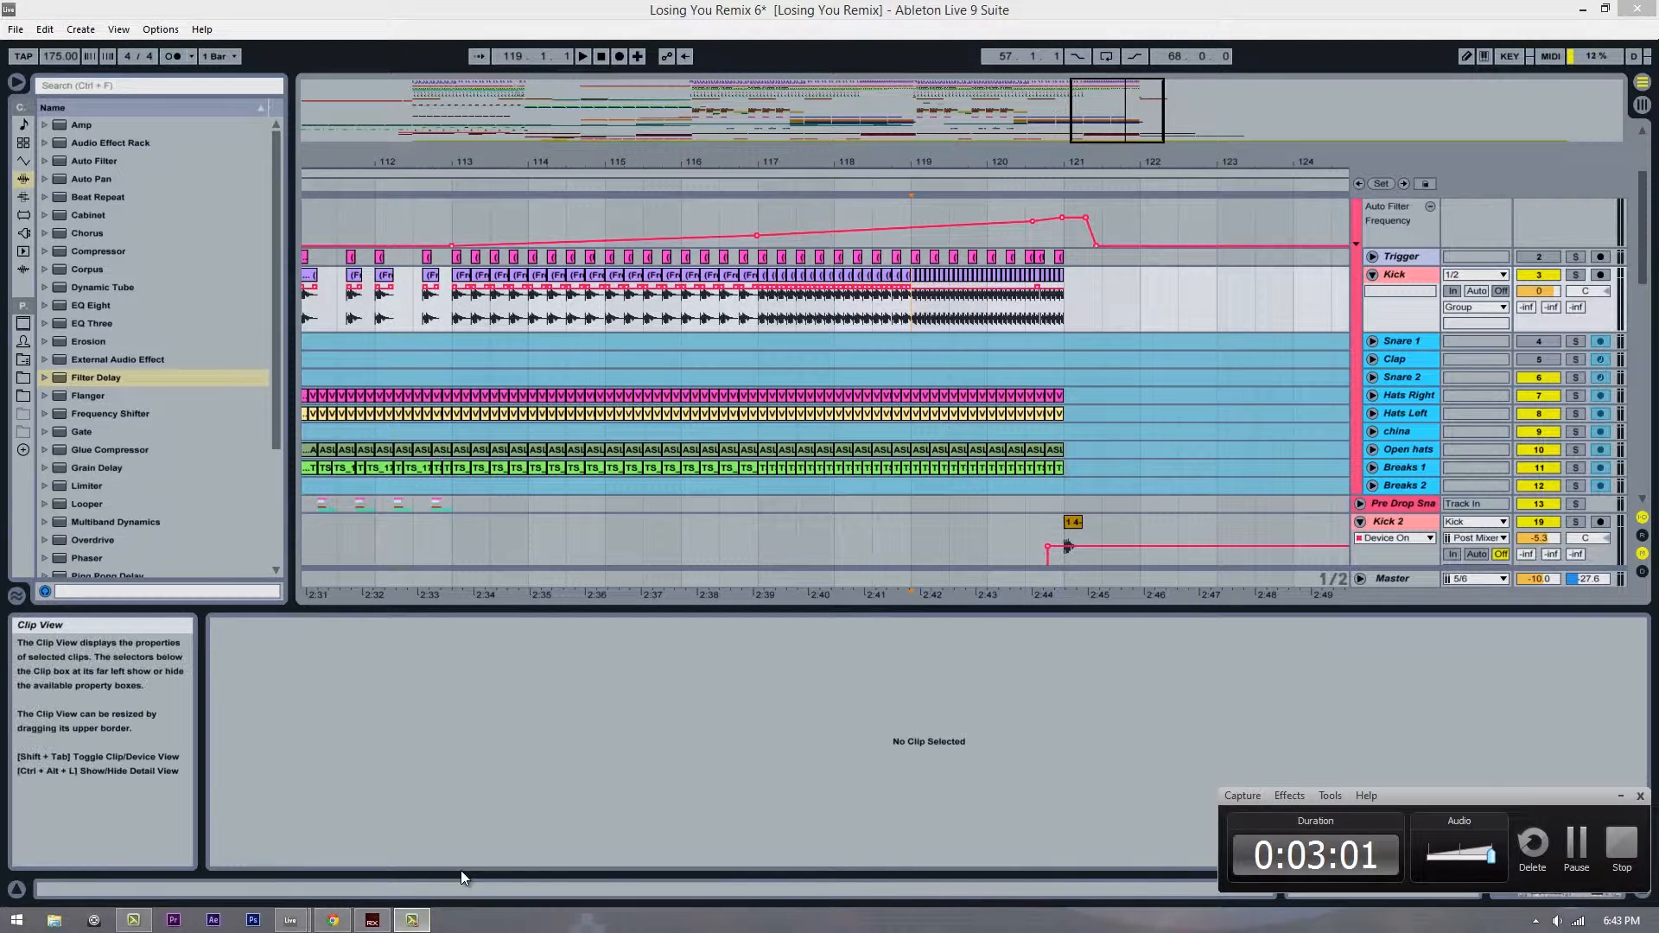
click(1620, 799)
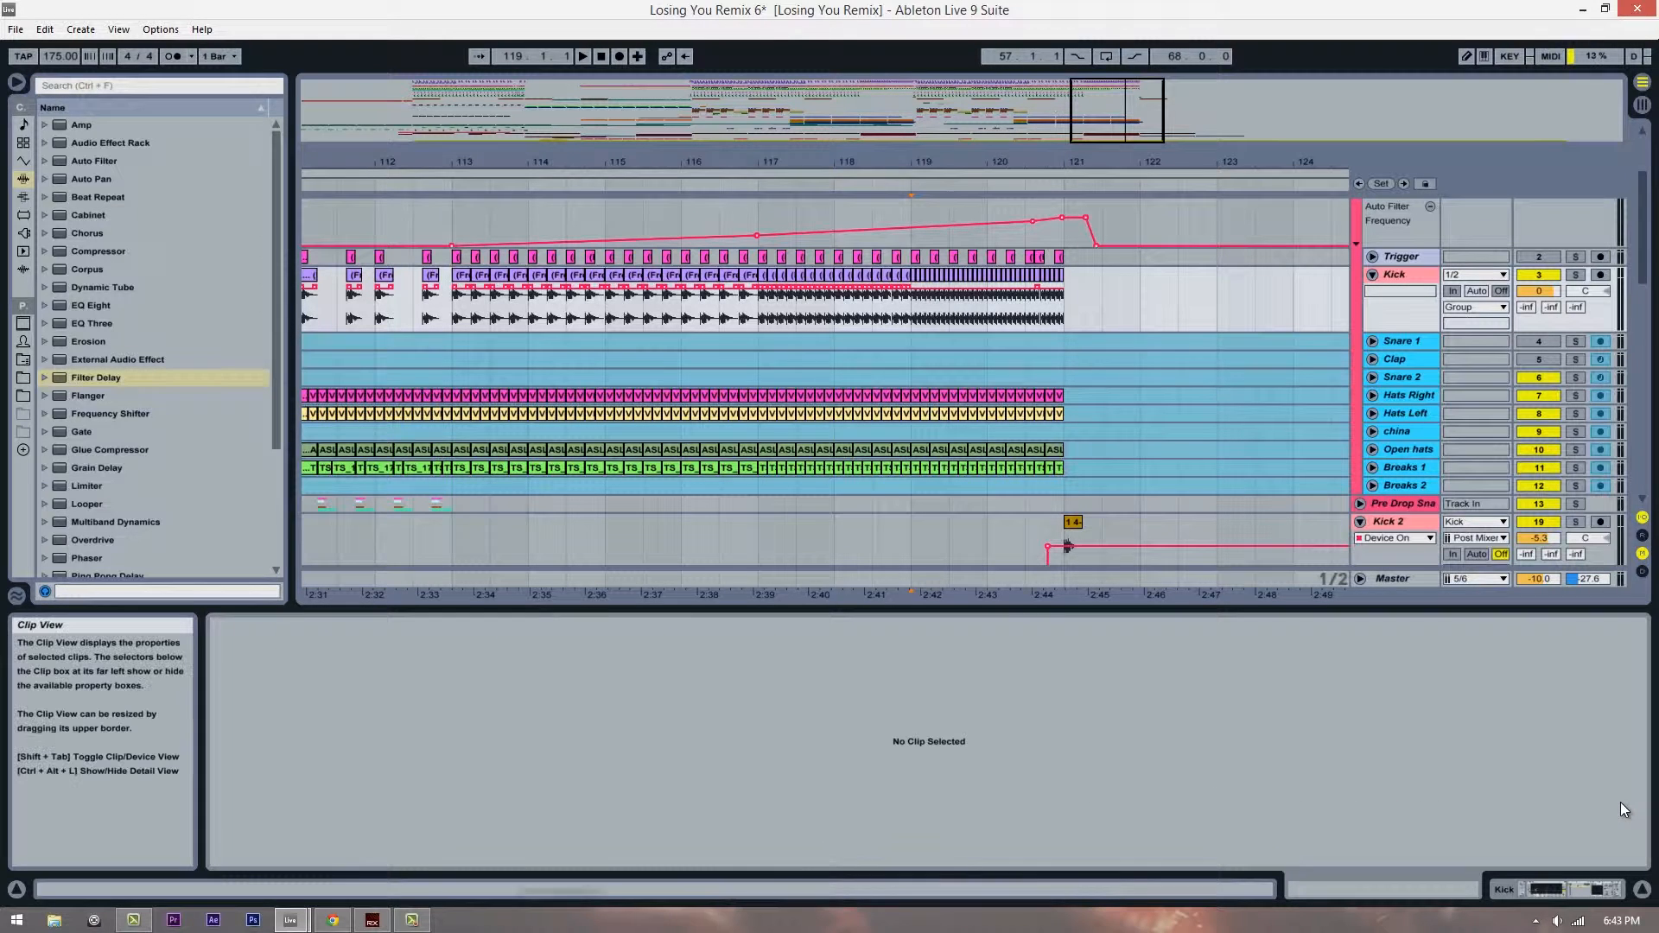
Step: Examine the Drums Auto Filter Frequency rise and the Kick repeats at bars 116–121 alongside the Kick 2 clip
drag(1047, 160, 1005, 160)
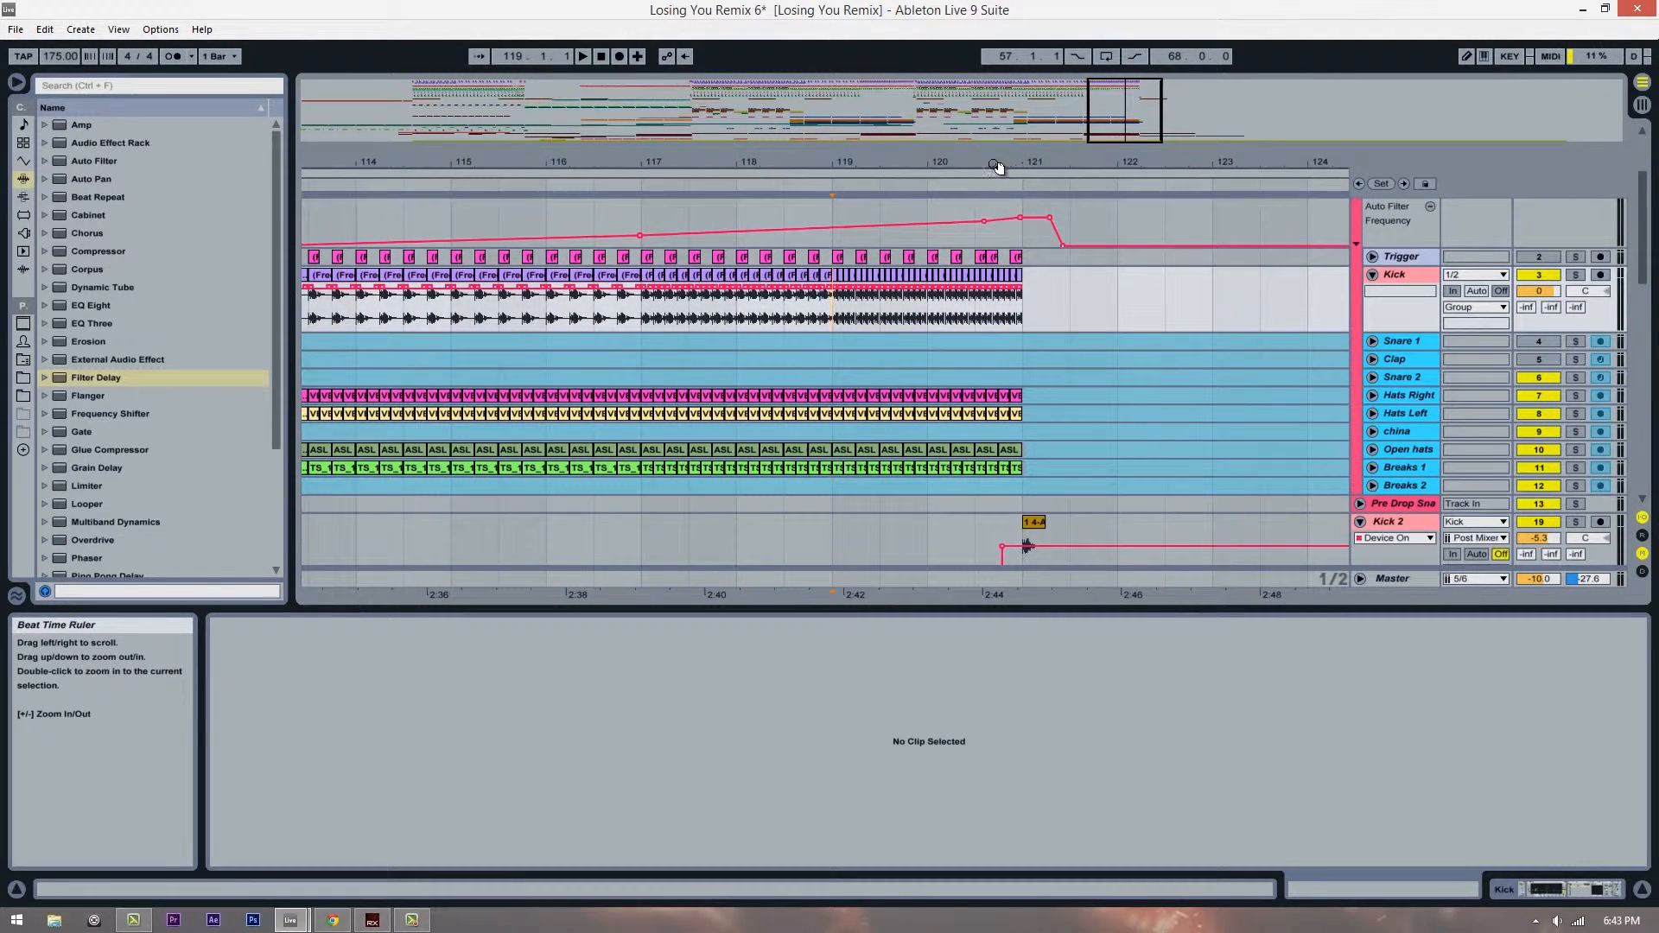
drag(896, 163, 757, 171)
scroll(852, 323, up, 6)
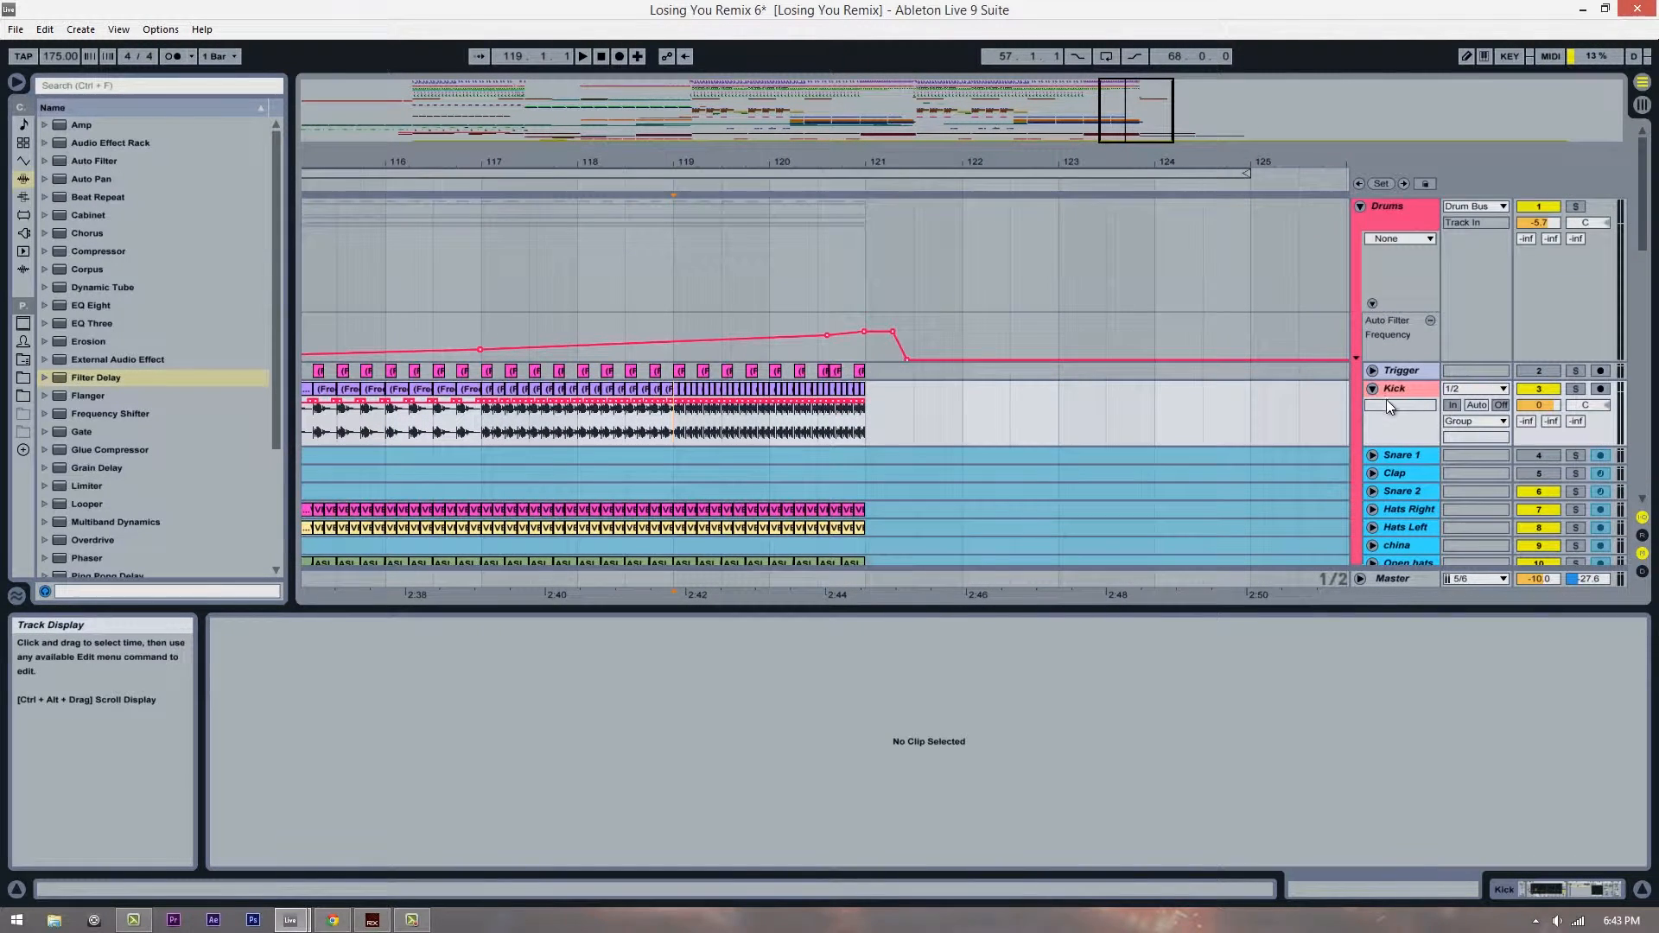
scroll(1386, 399, down, 5)
scroll(1386, 444, down, 6)
scroll(1295, 199, up, 4)
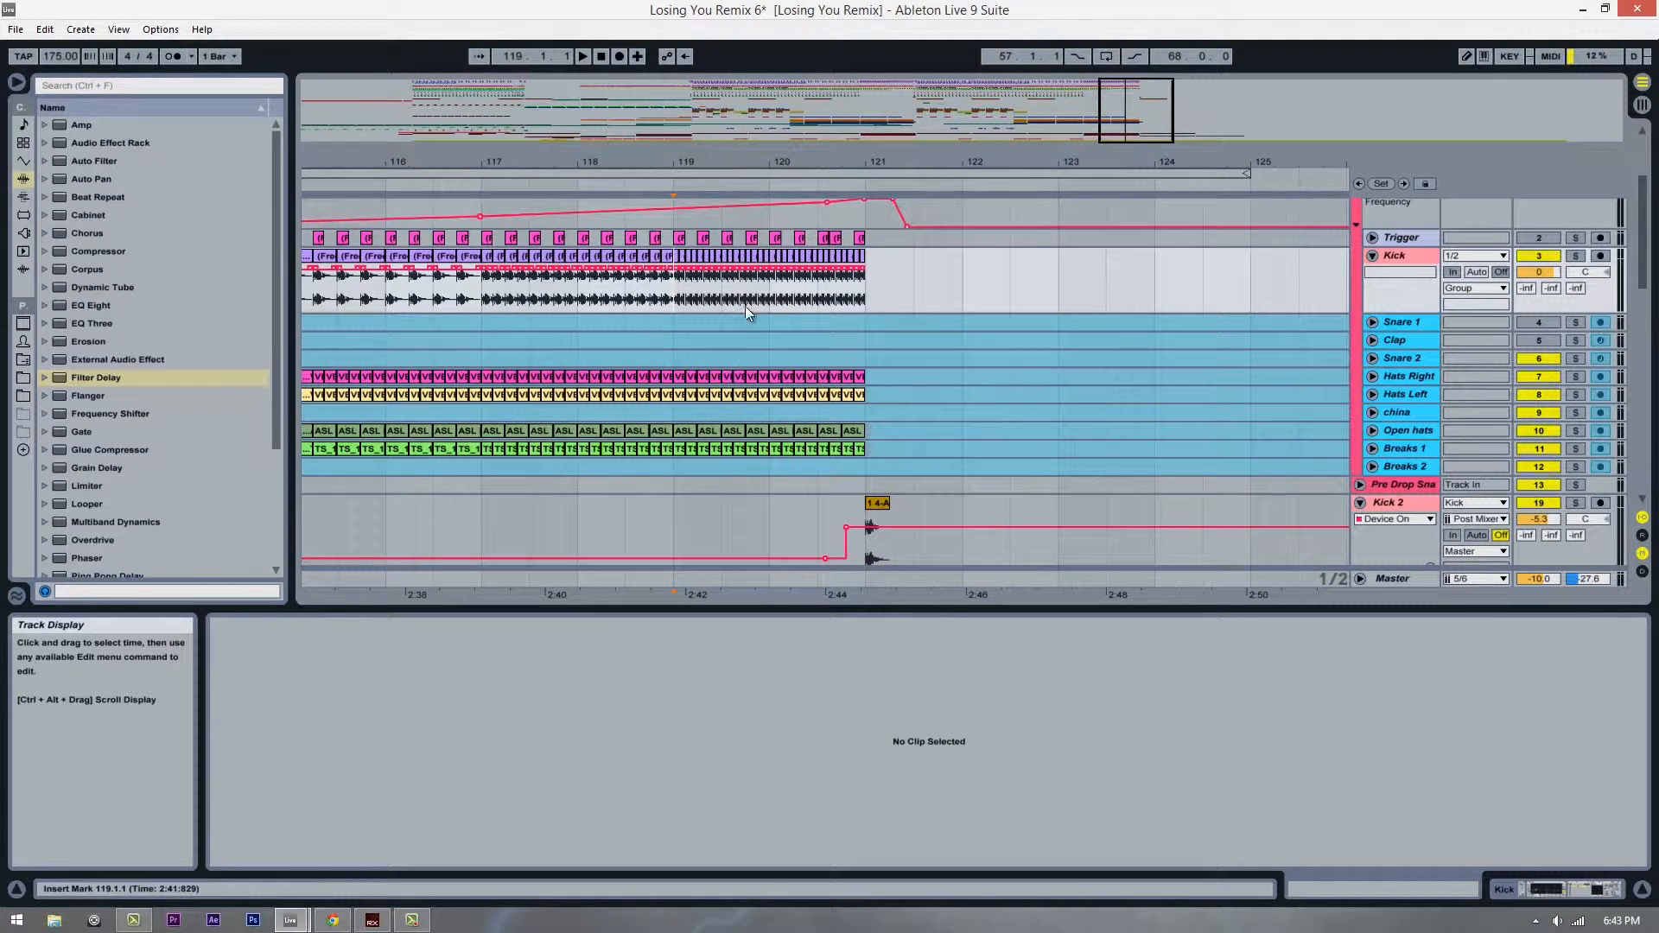
Step: Inspect the Kick 2 clip and its Device On automation at bar 121 in relation to the end of the Kick clips
drag(908, 172, 1042, 164)
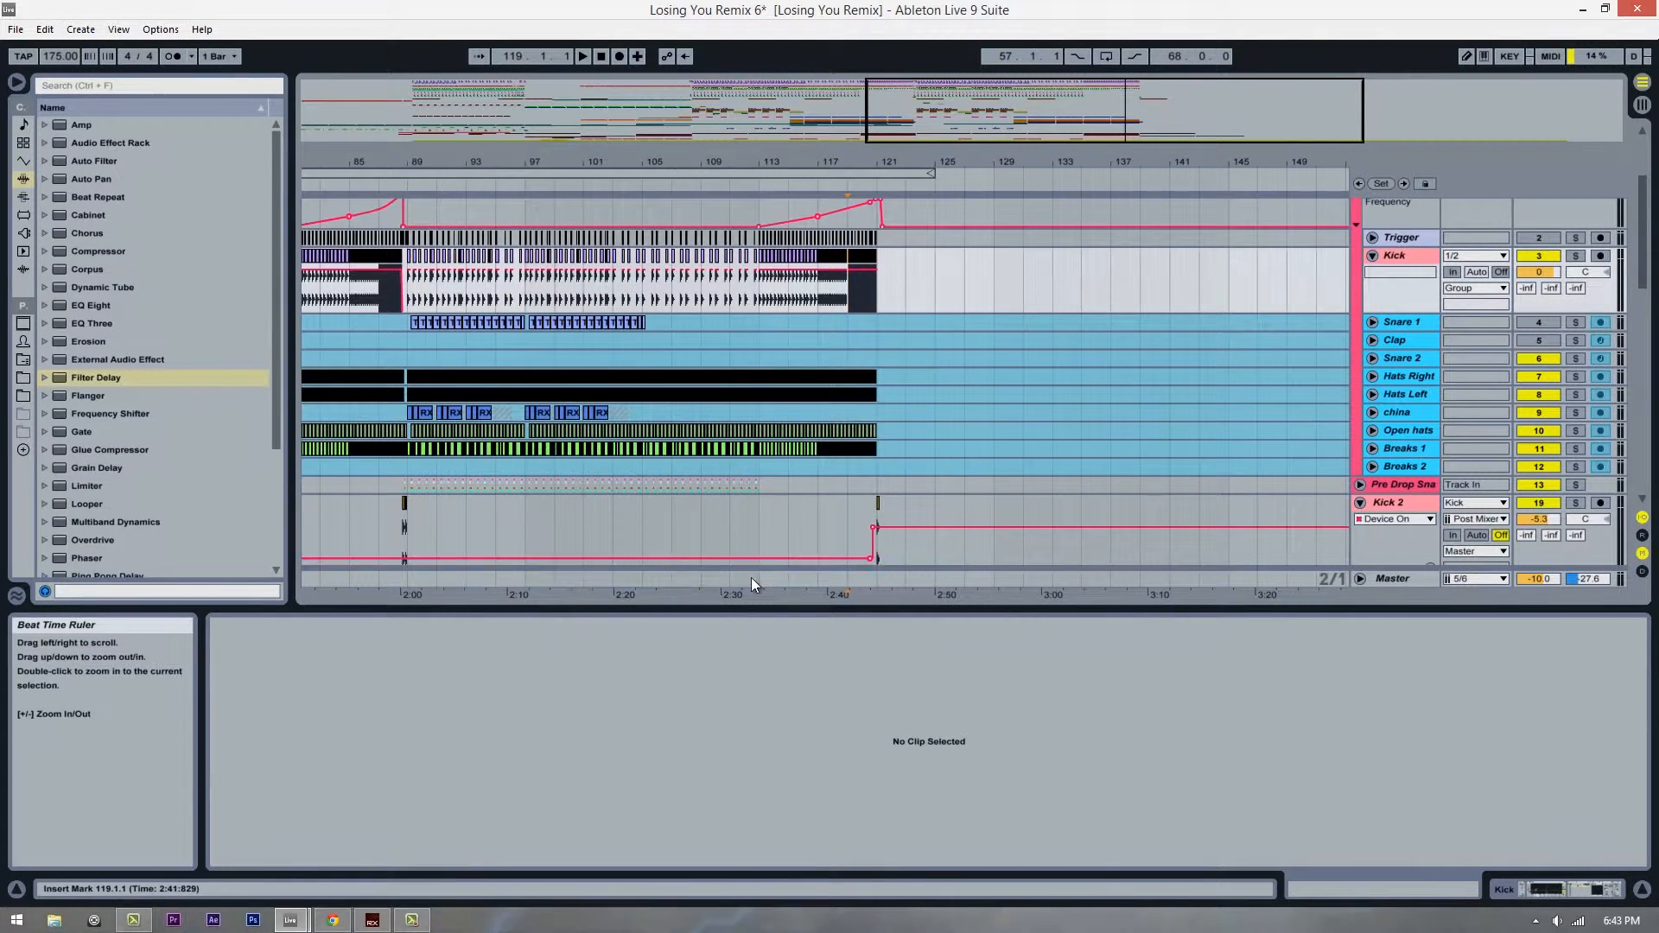
scroll(843, 322, down, 1)
drag(864, 162, 864, 169)
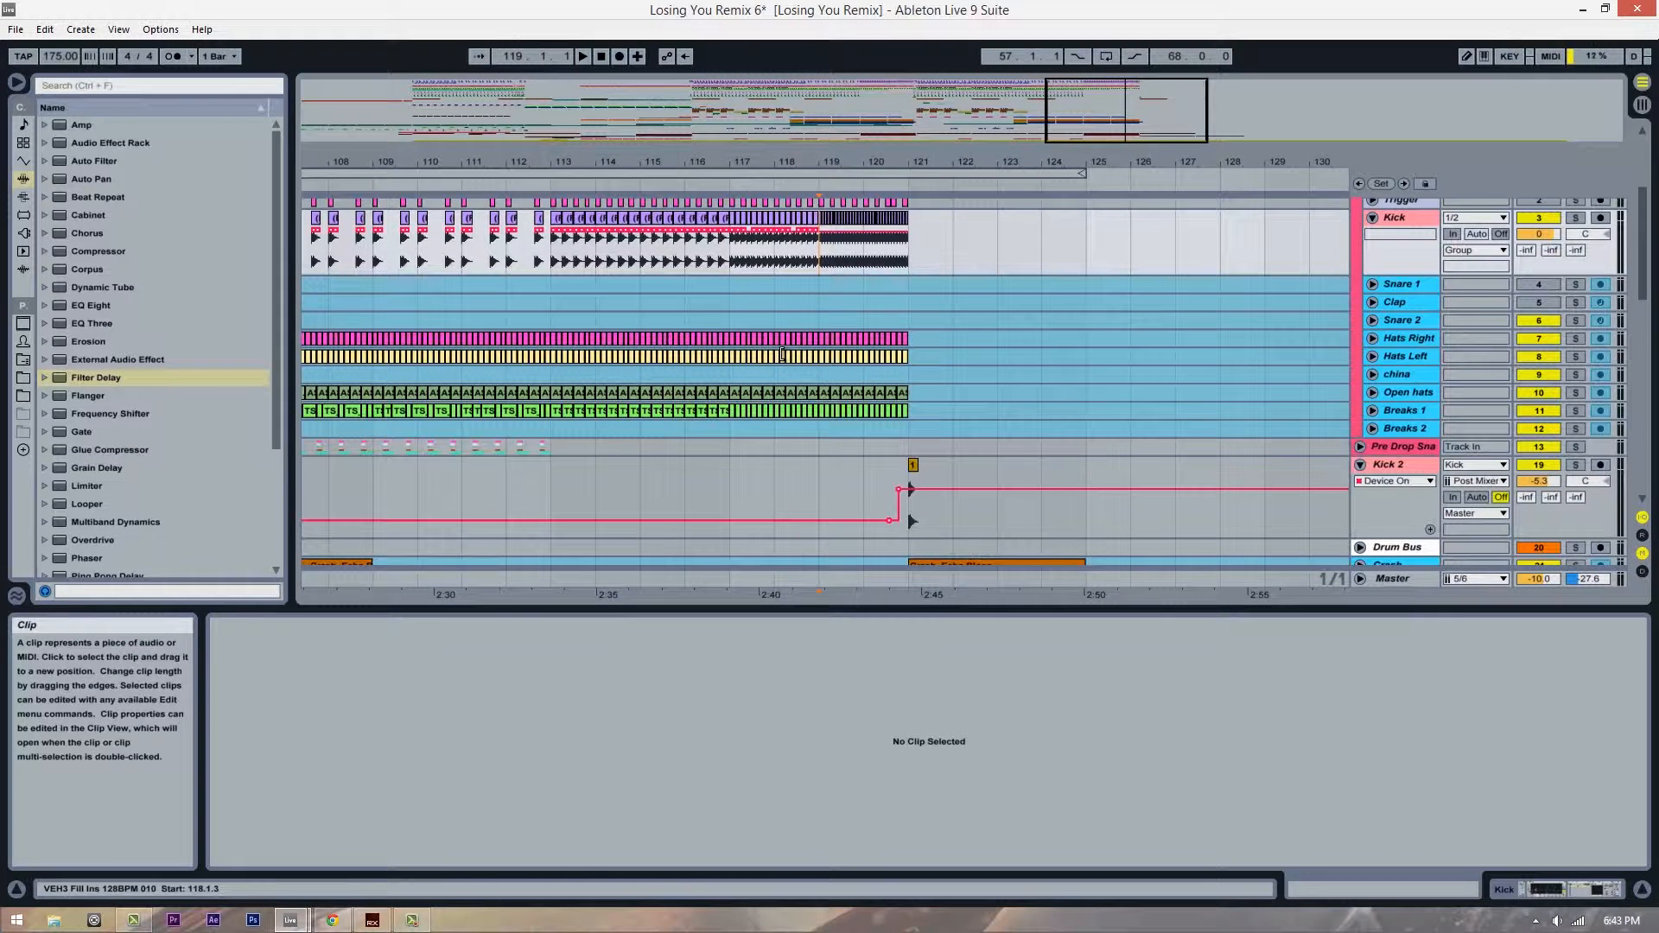
drag(908, 155, 911, 165)
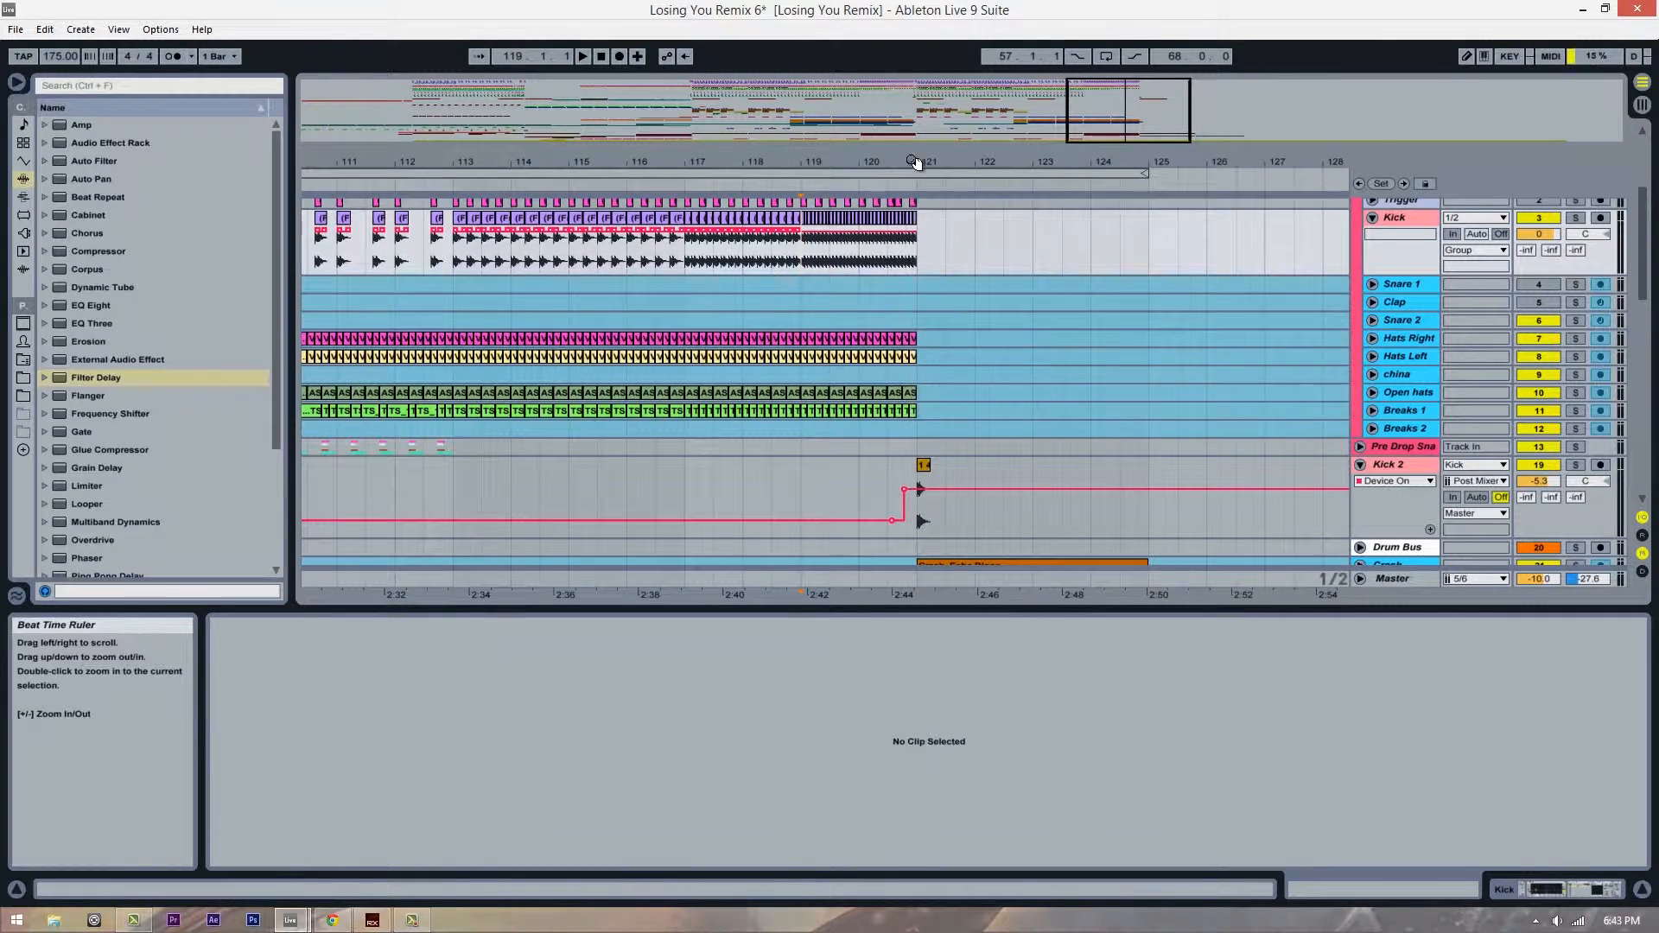
scroll(854, 516, up, 1)
scroll(857, 496, down, 2)
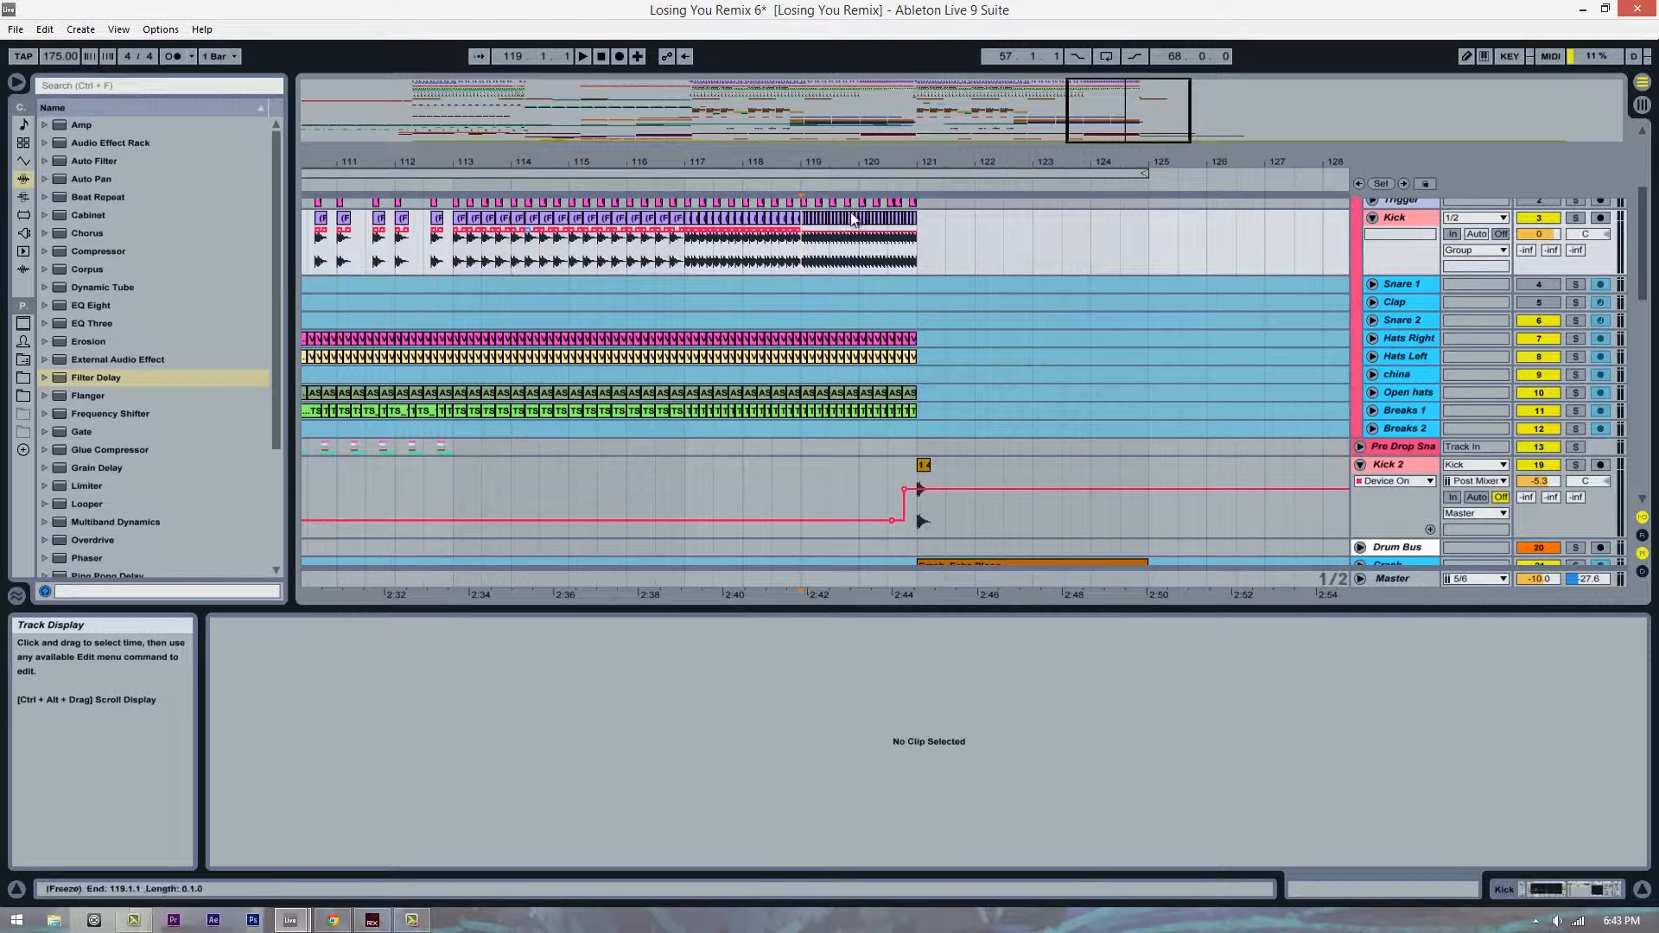
scroll(484, 277, down, 3)
Step: Select the Kick build-up from 113.1.1 to 120.3.1 and view its end beside the Kick 2 hit at bar 121
drag(462, 267, 916, 350)
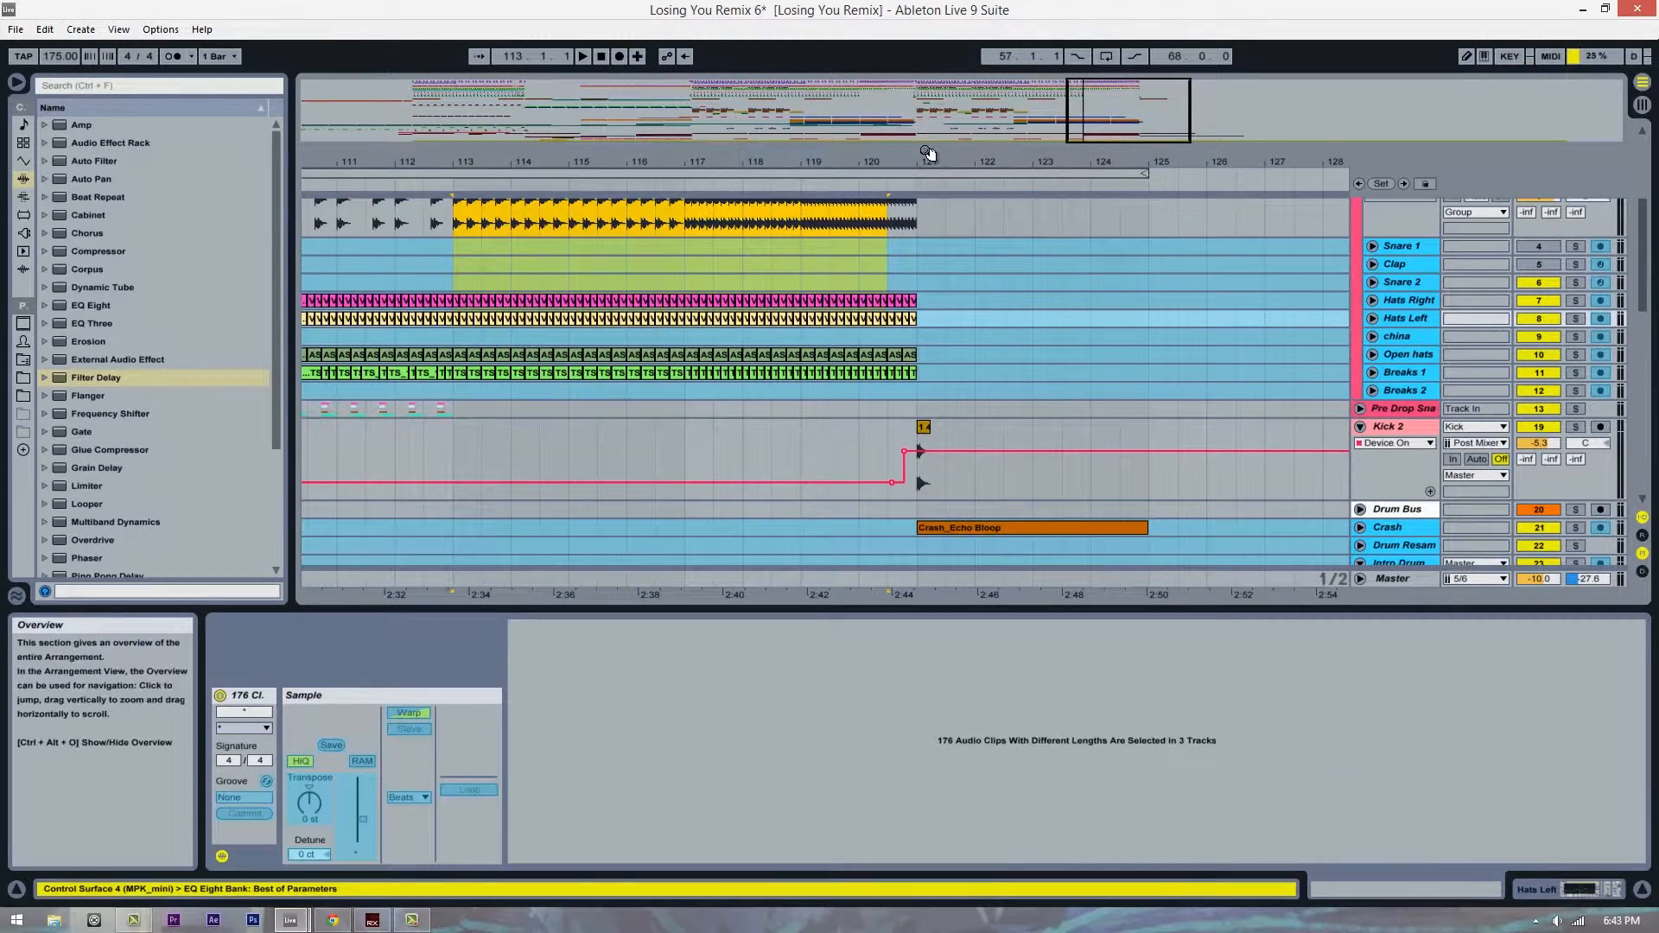
scroll(865, 337, up, 2)
ctrl+scroll(841, 326, up, 5)
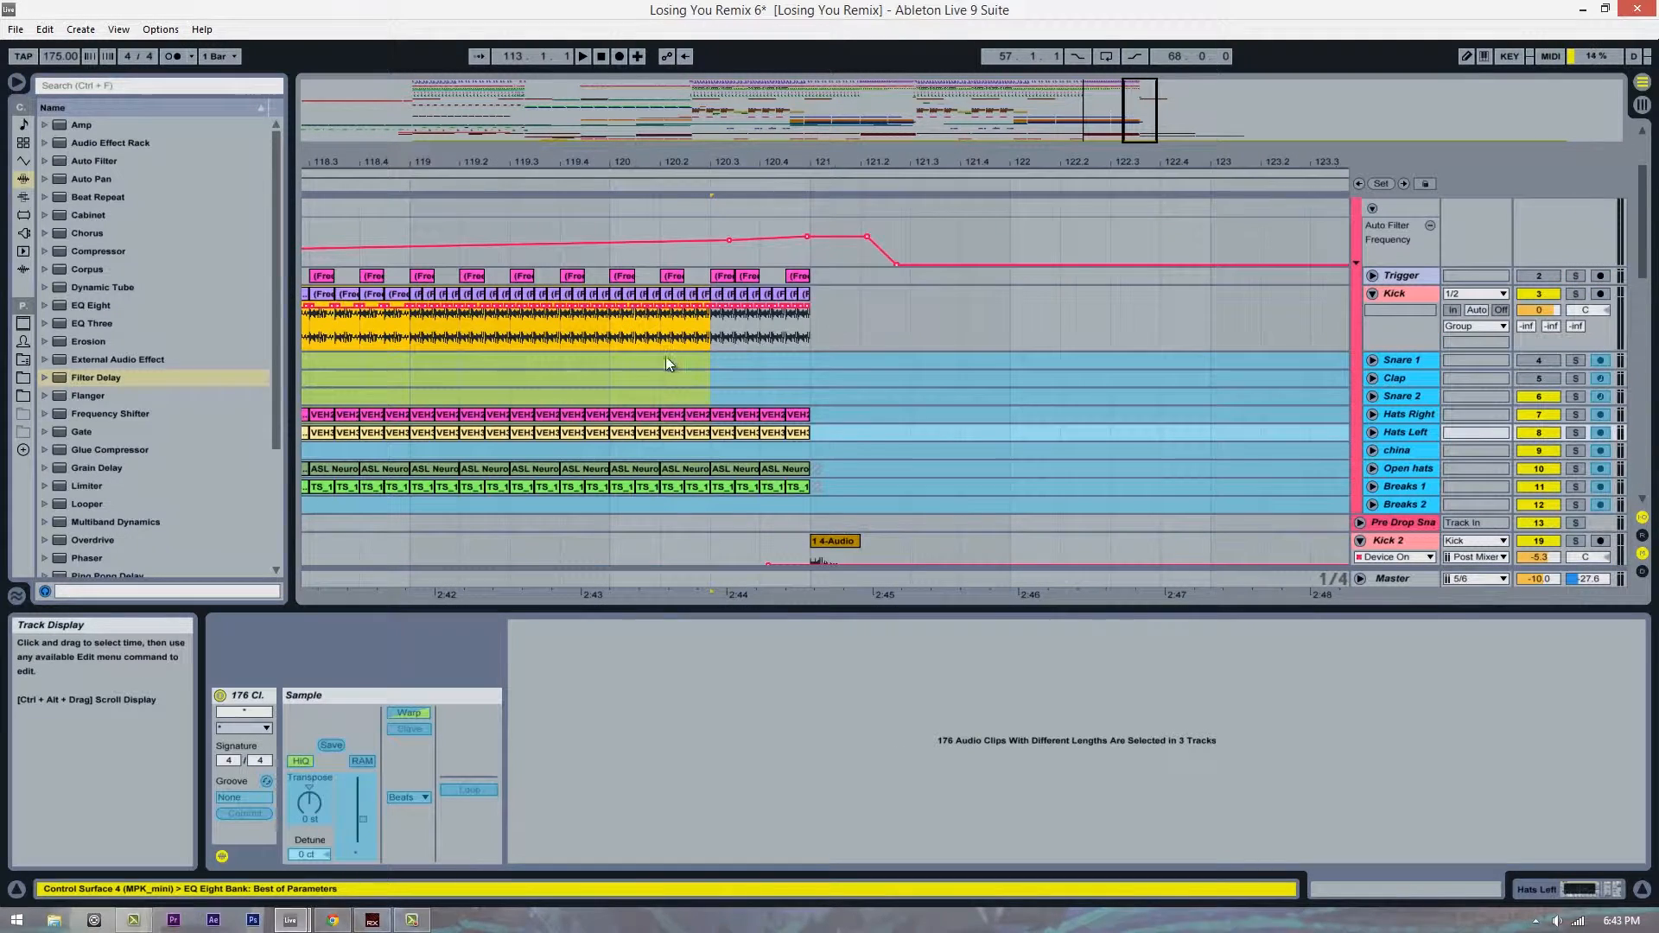
scroll(824, 368, down, 1)
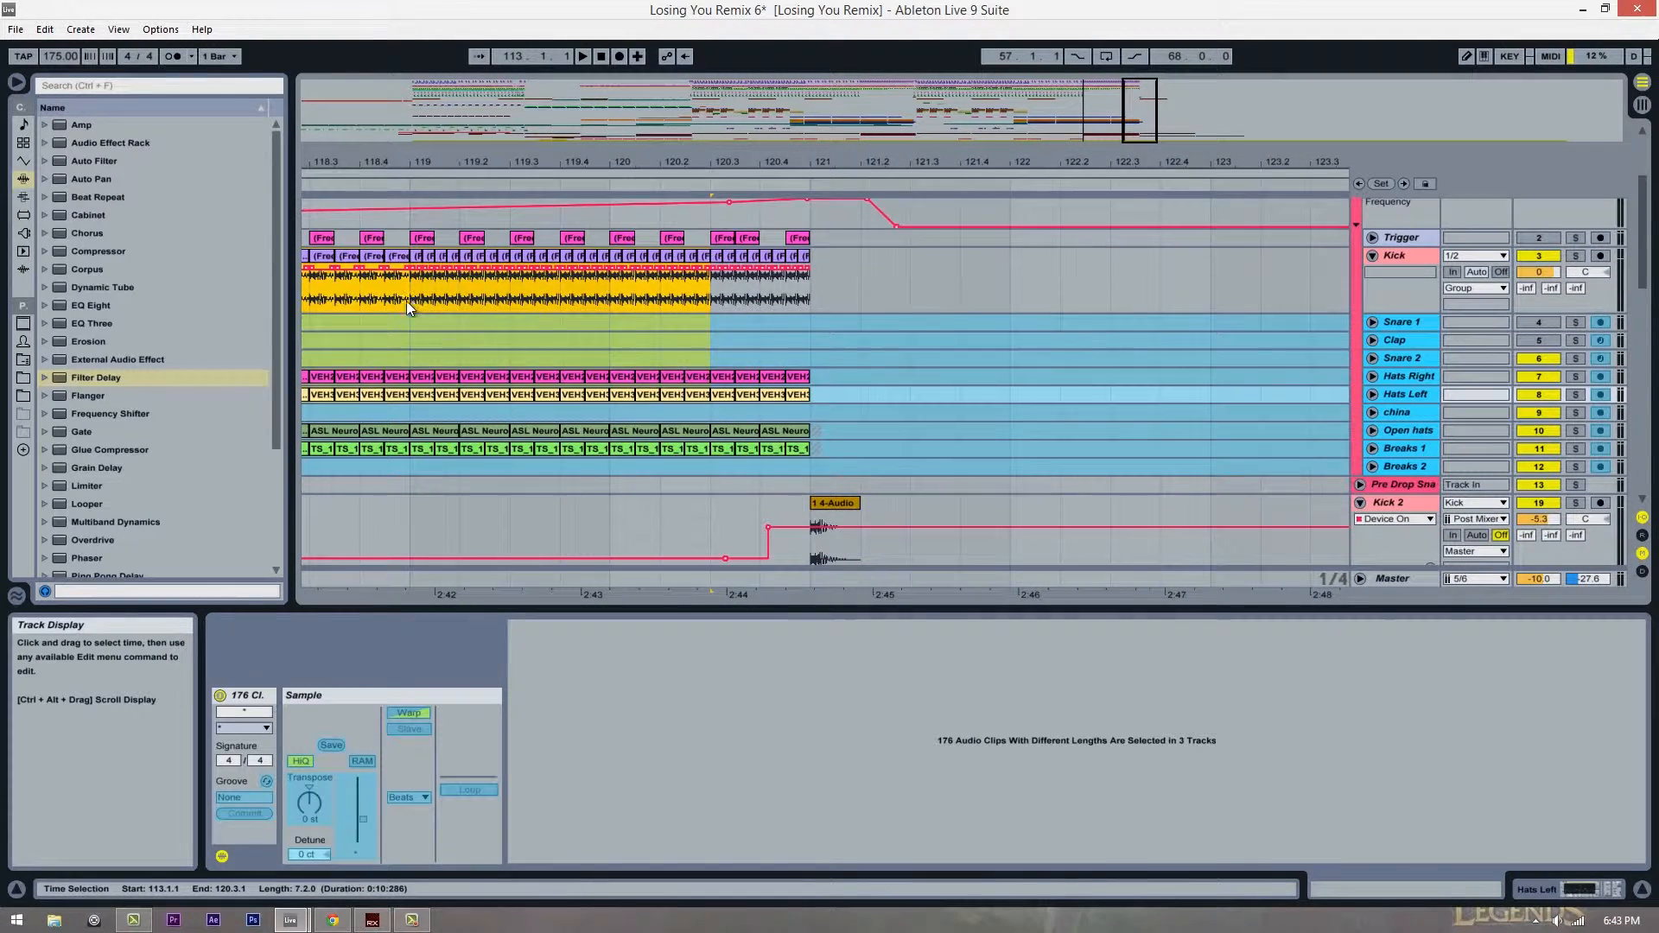
Step: Play the fast kick repeats from 119.1.1, then stop playback before bar 121
click(406, 301)
drag(668, 162, 832, 162)
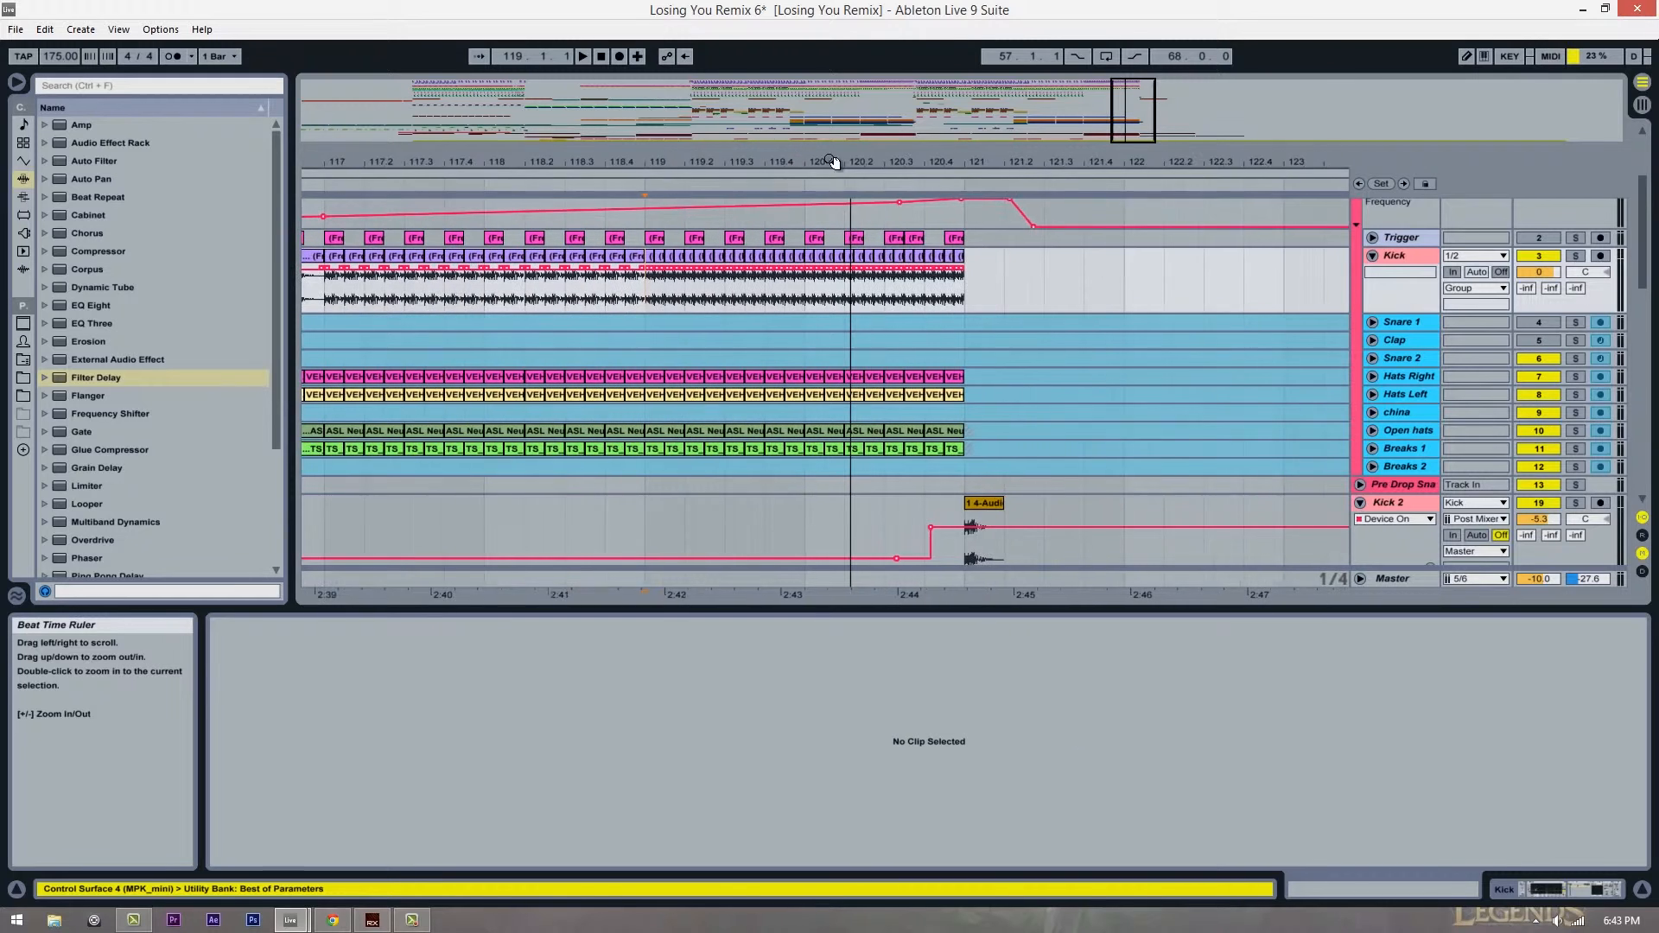
scroll(887, 334, up, 1)
scroll(915, 330, down, 1)
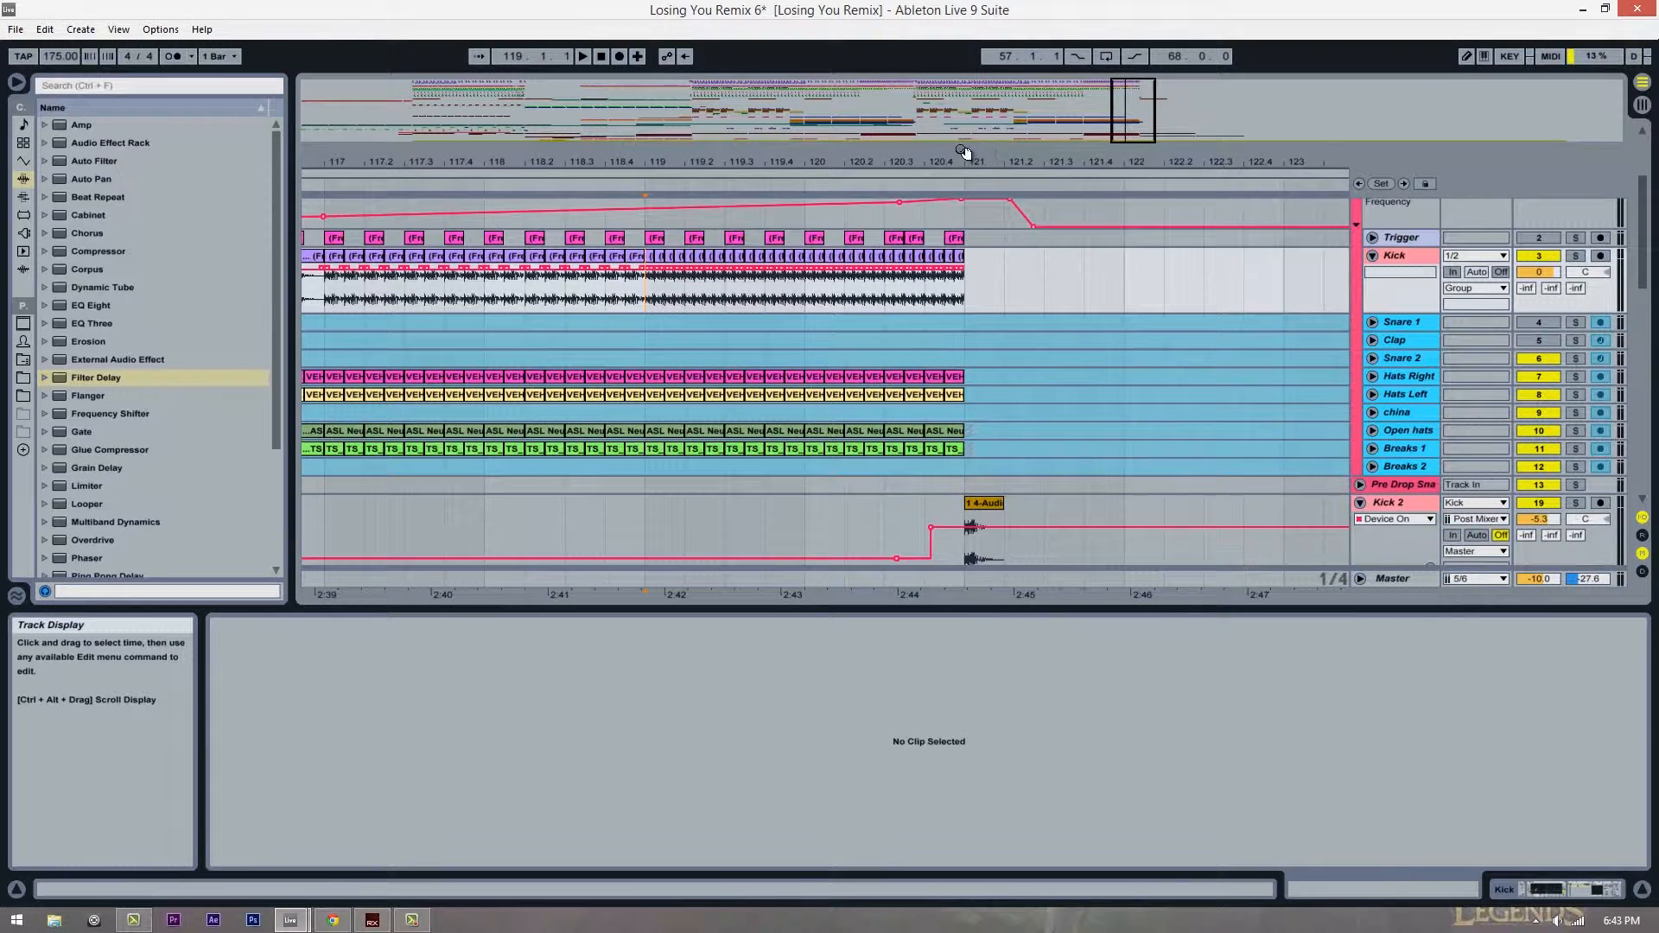
Step: Select the time range 121.1.1 to 121.4.1 from the Kick track down to Kick 2
drag(965, 161, 918, 165)
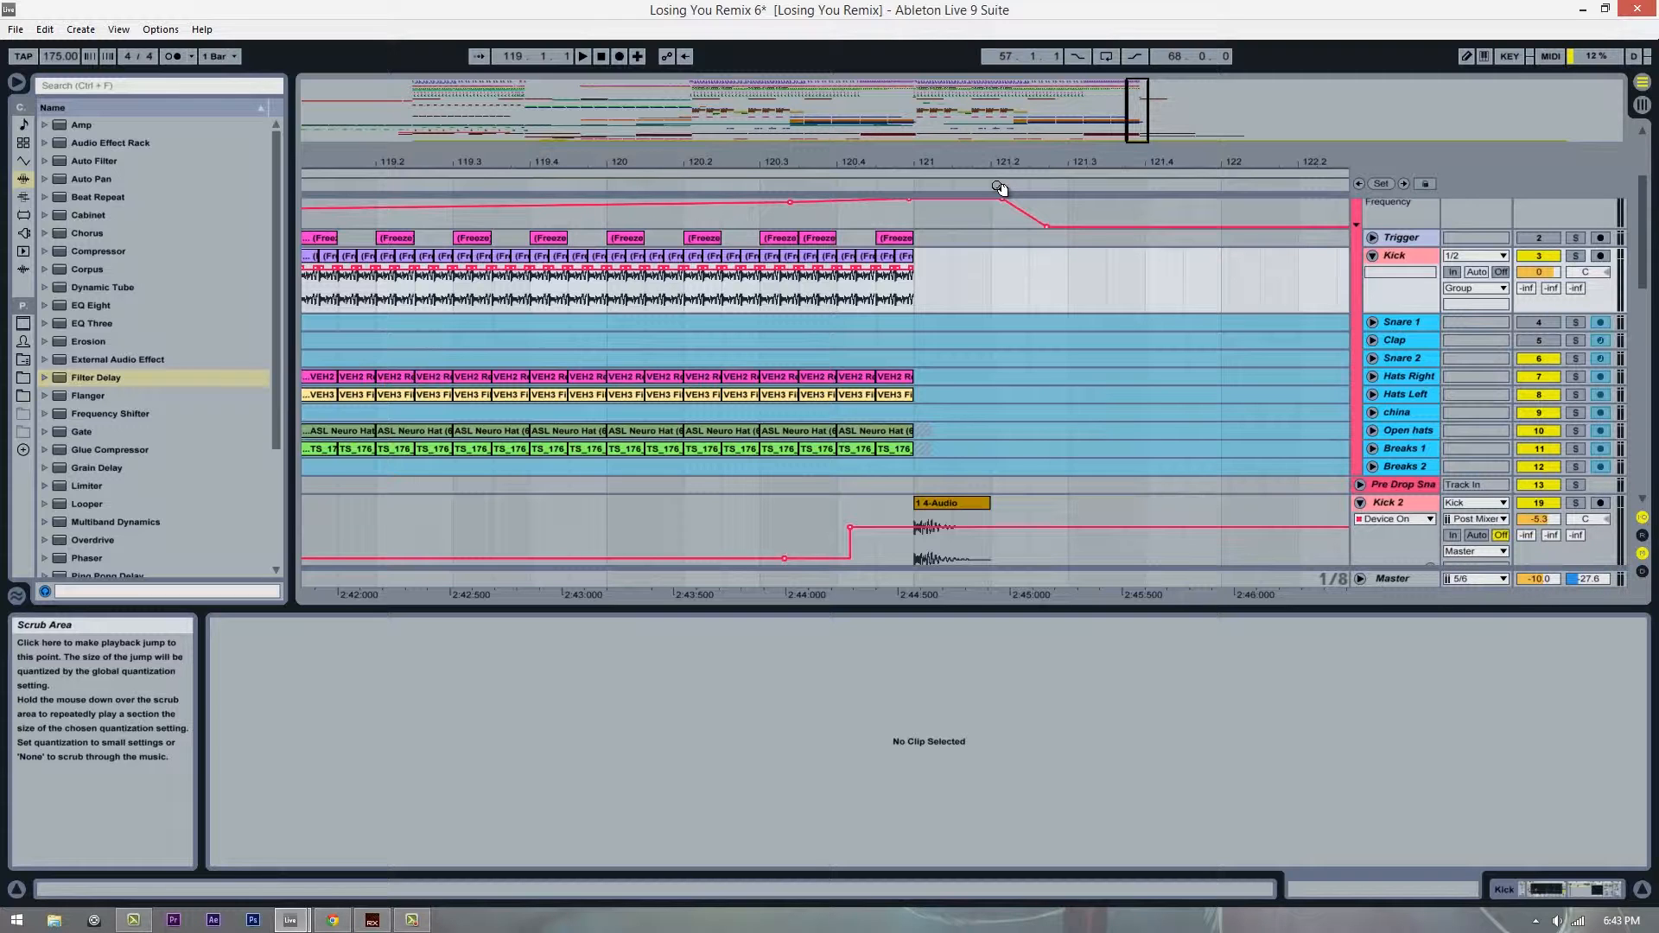
mouse_move(992, 164)
mouse_down()
mouse_move(974, 165)
mouse_move(991, 159)
mouse_up()
drag(422, 302, 881, 294)
click(883, 285)
drag(897, 406, 1077, 532)
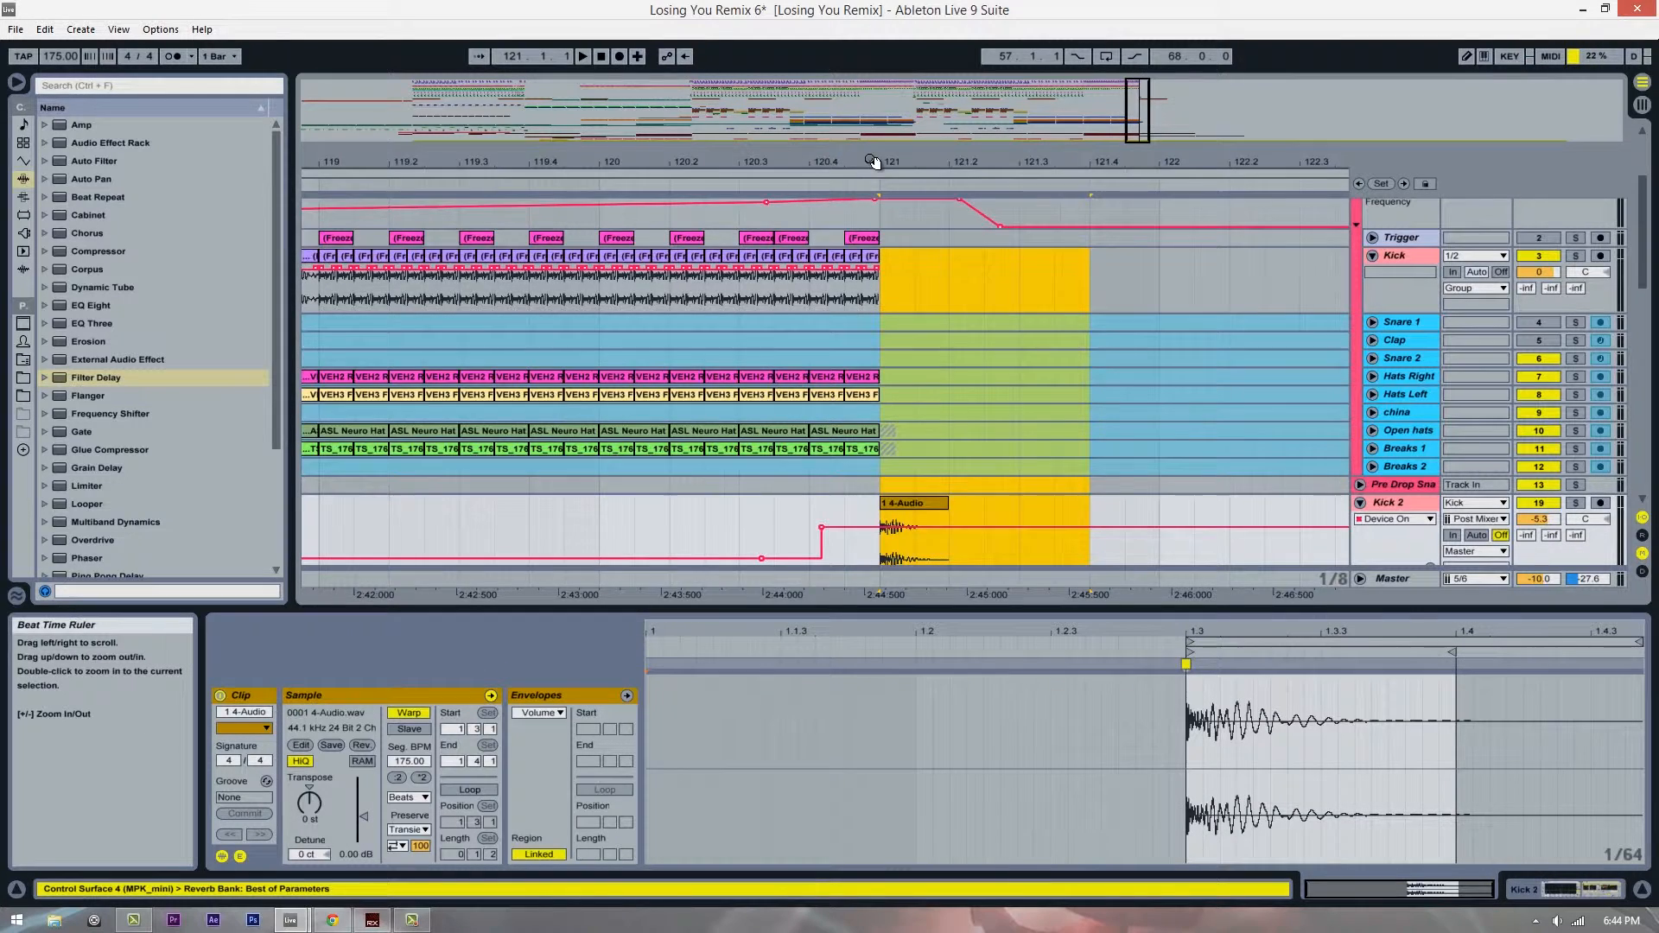
mouse_move(879, 162)
mouse_down()
mouse_move(781, 160)
mouse_move(881, 161)
mouse_up()
Step: Compare the Drums Auto Filter Frequency peak with the Kick 2 and Crash clips starting at bar 121
scroll(888, 299, up, 2)
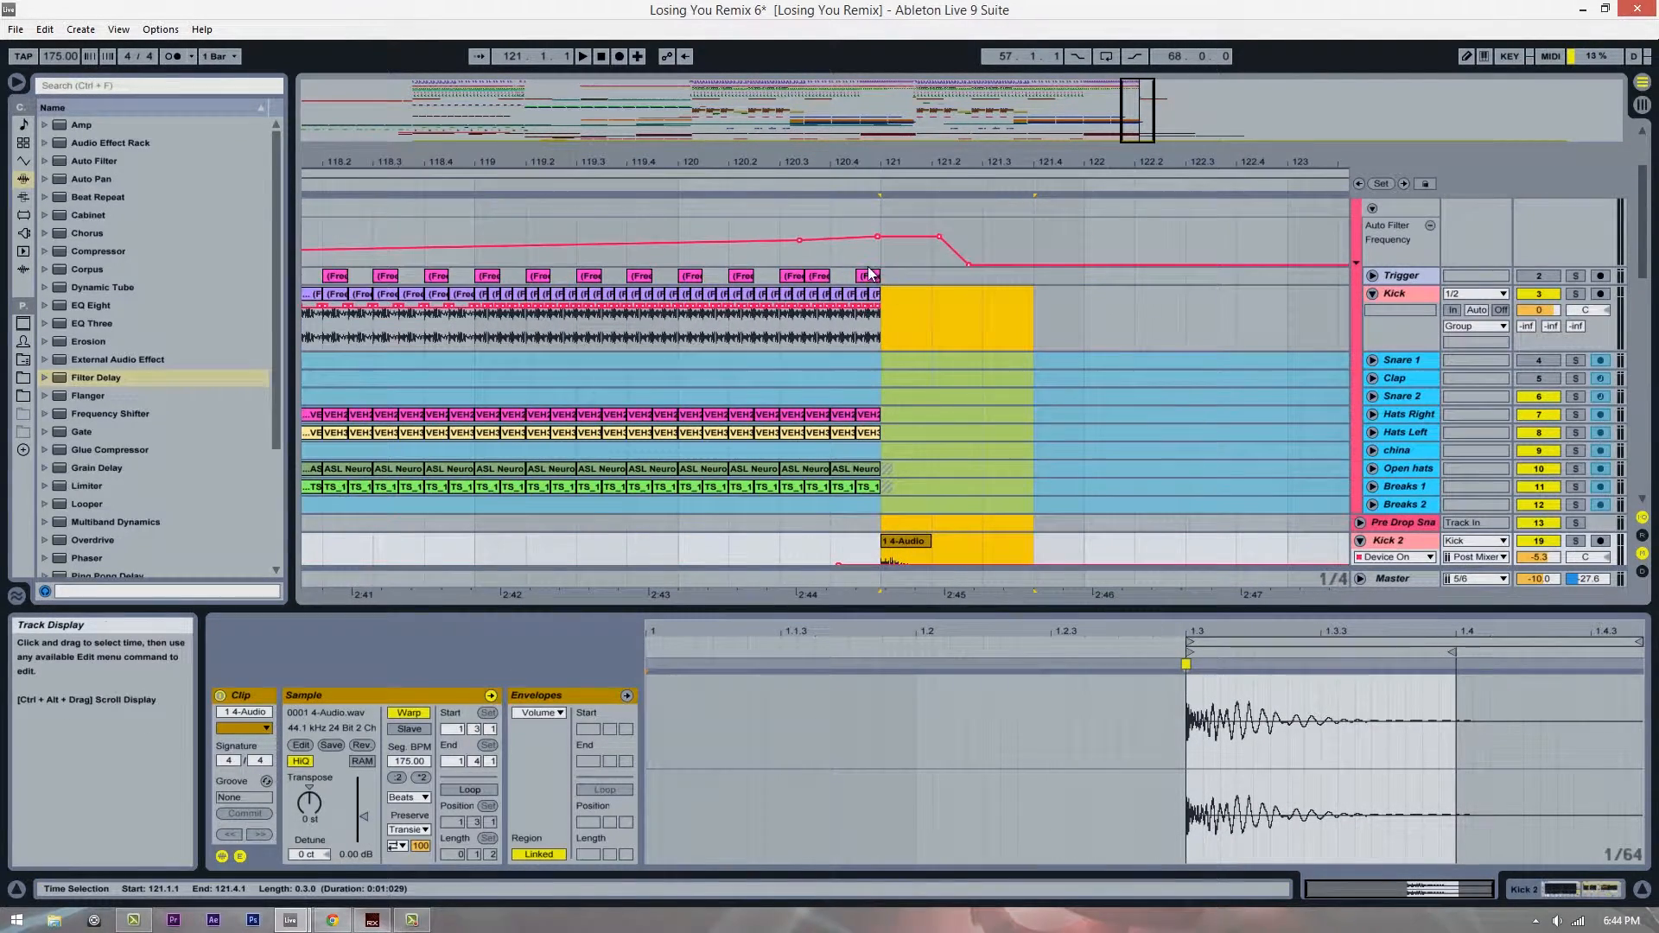
scroll(871, 311, down, 4)
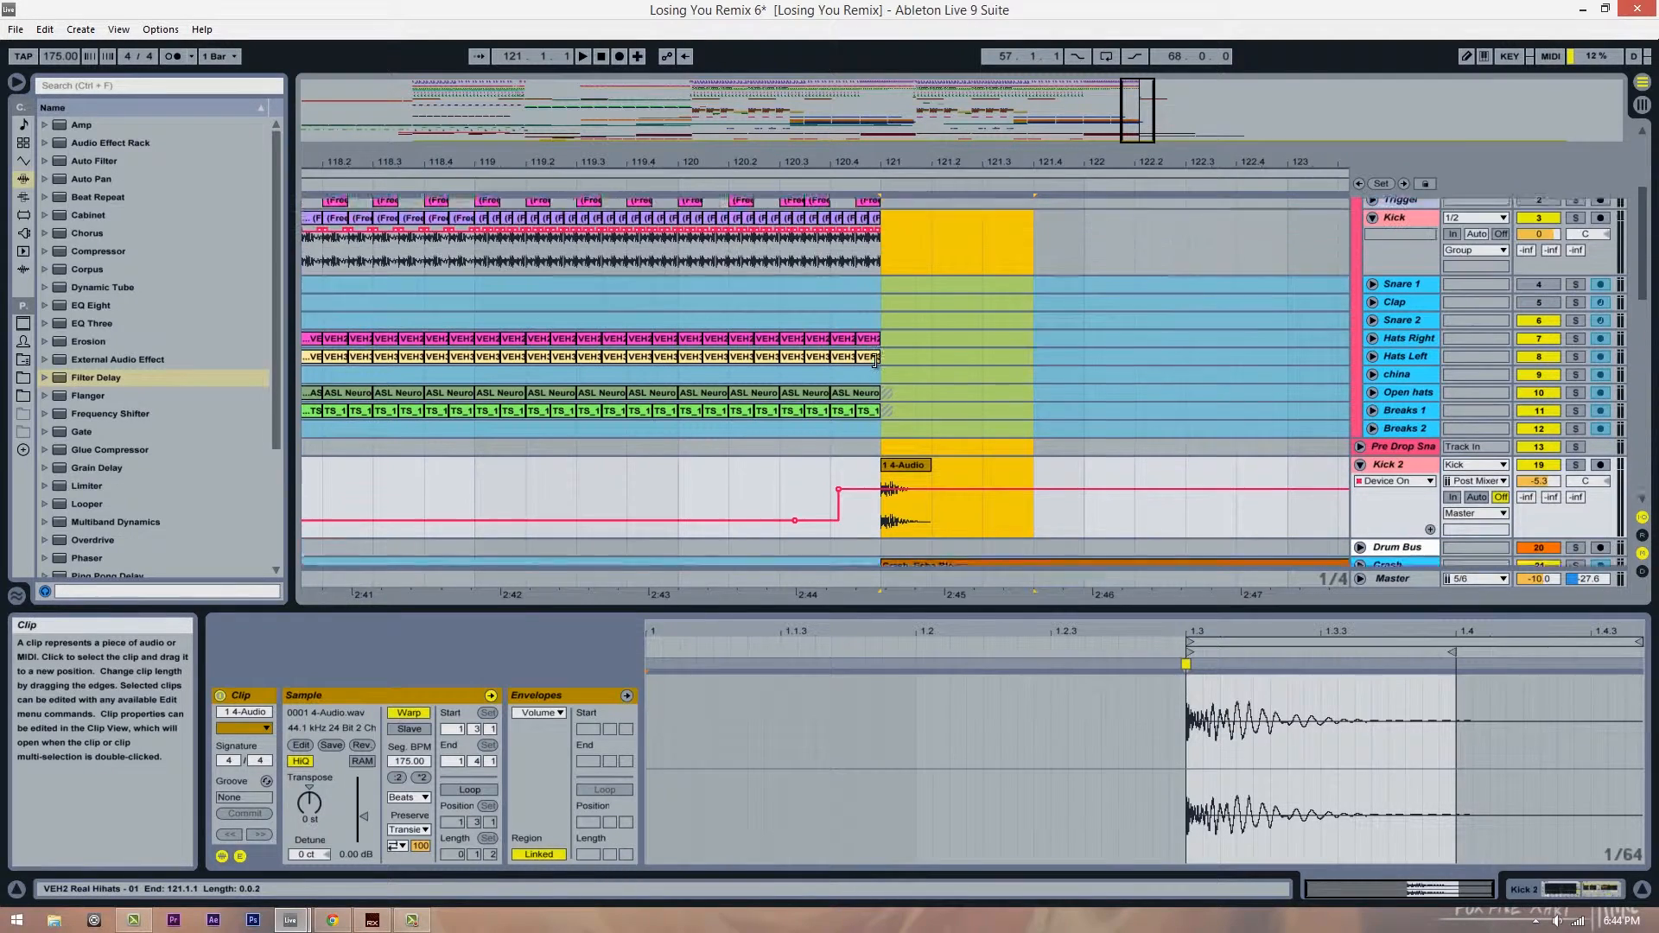
scroll(874, 361, up, 1)
drag(1008, 161, 917, 148)
scroll(817, 357, down, 13)
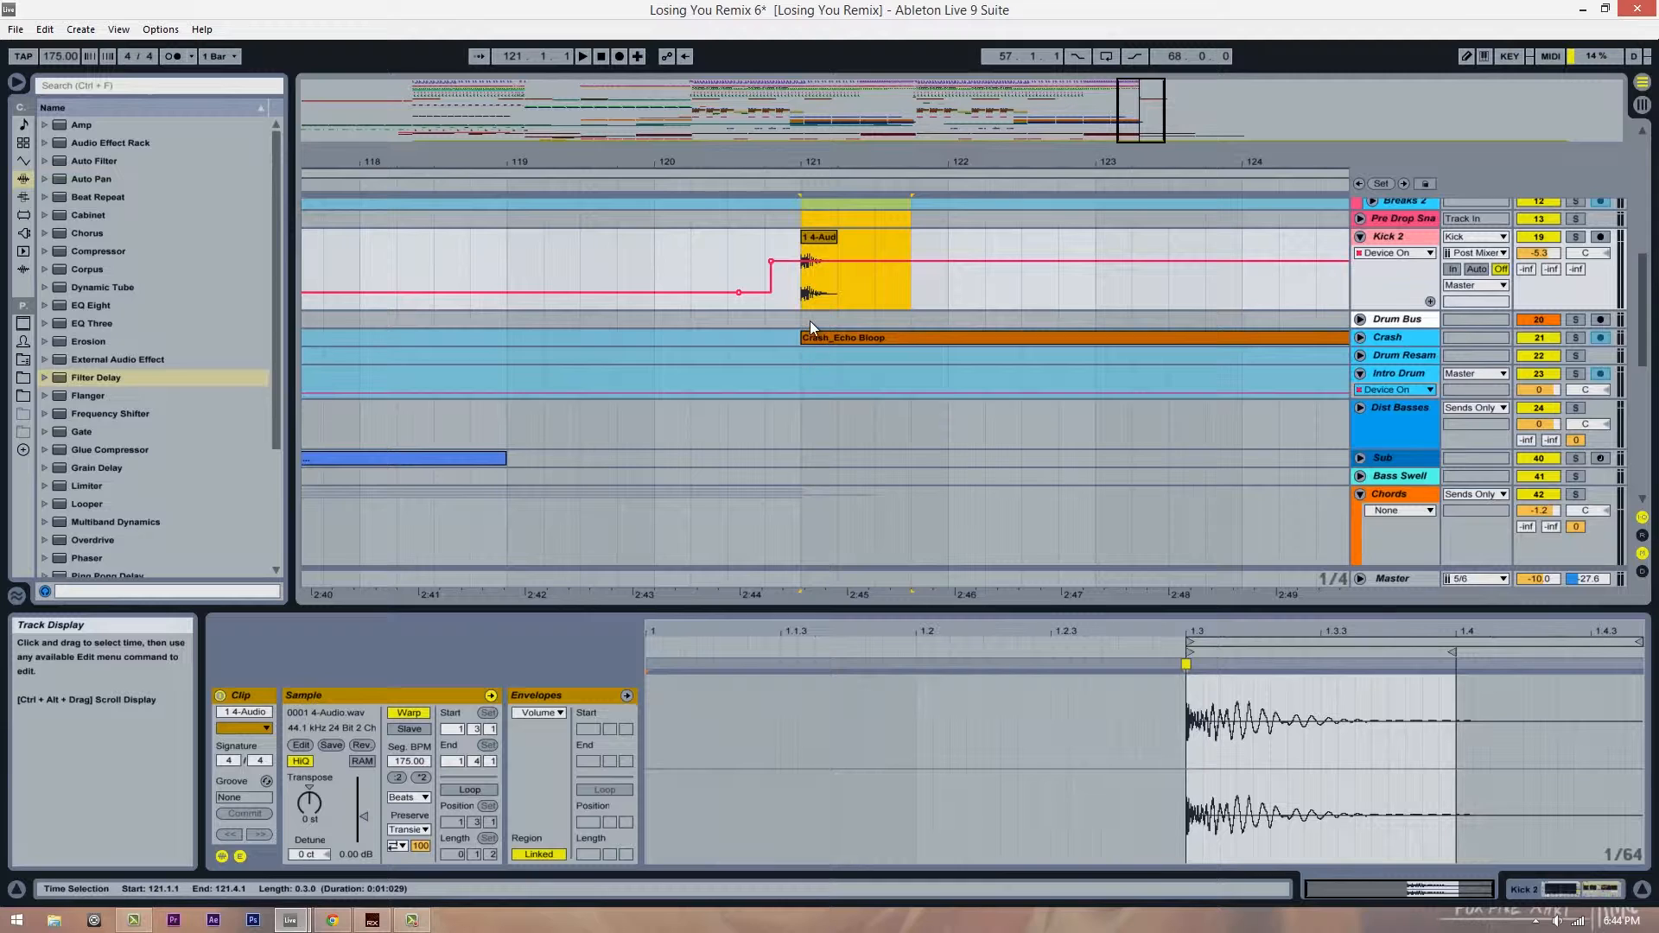
scroll(1009, 316, up, 14)
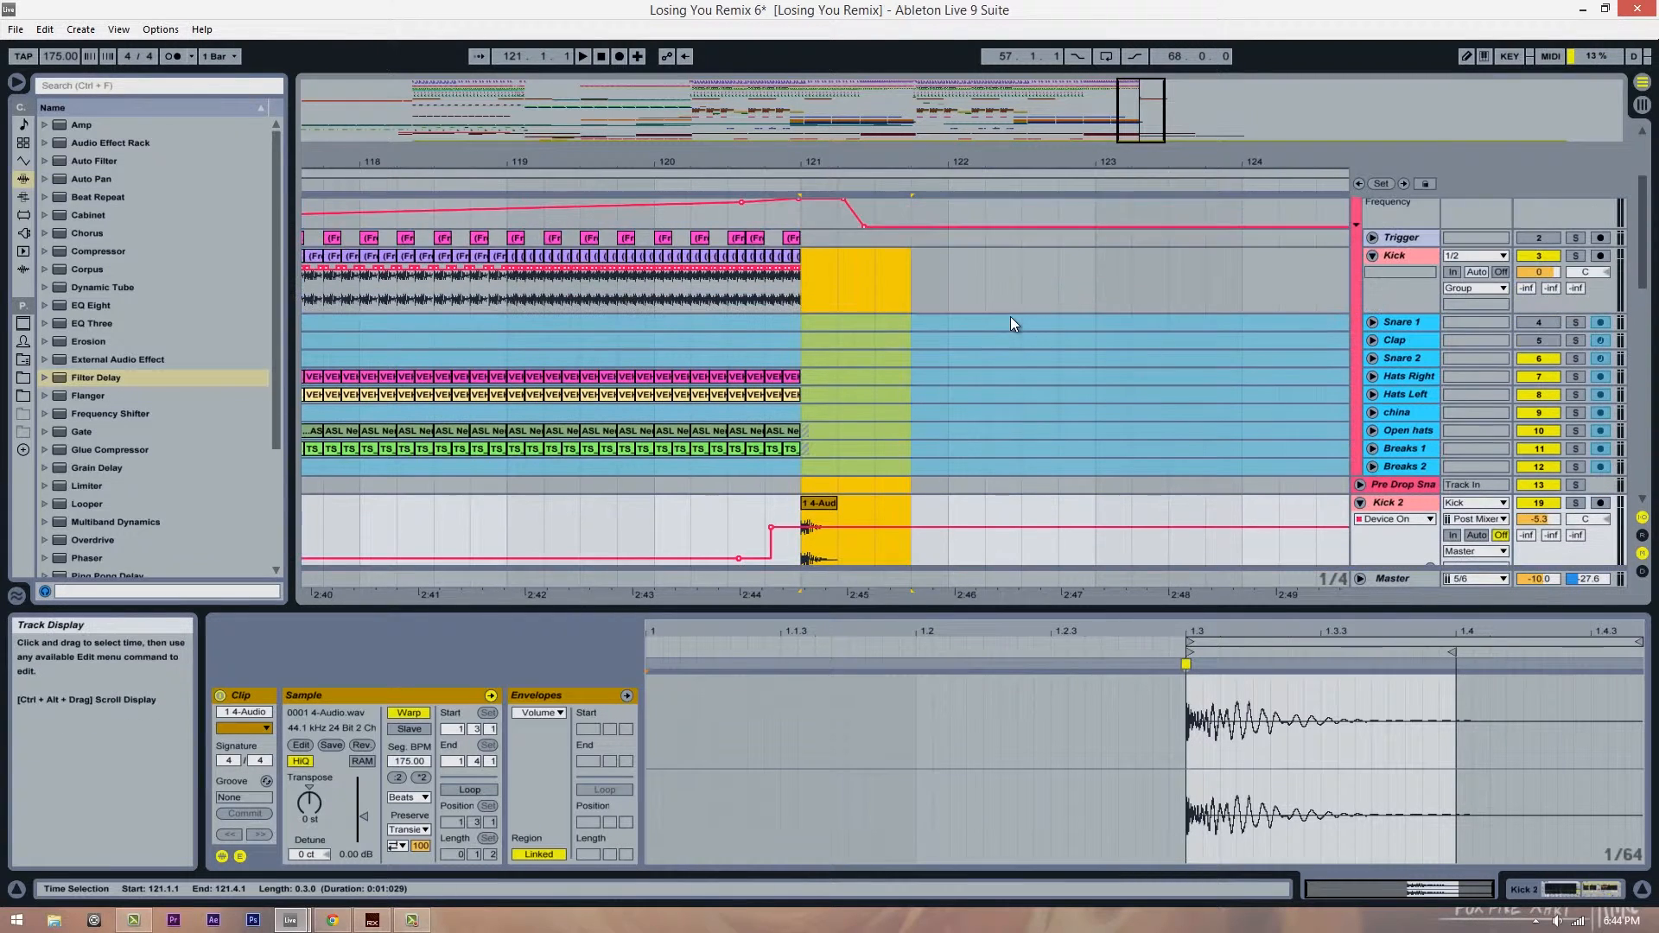
scroll(1010, 317, up, 1)
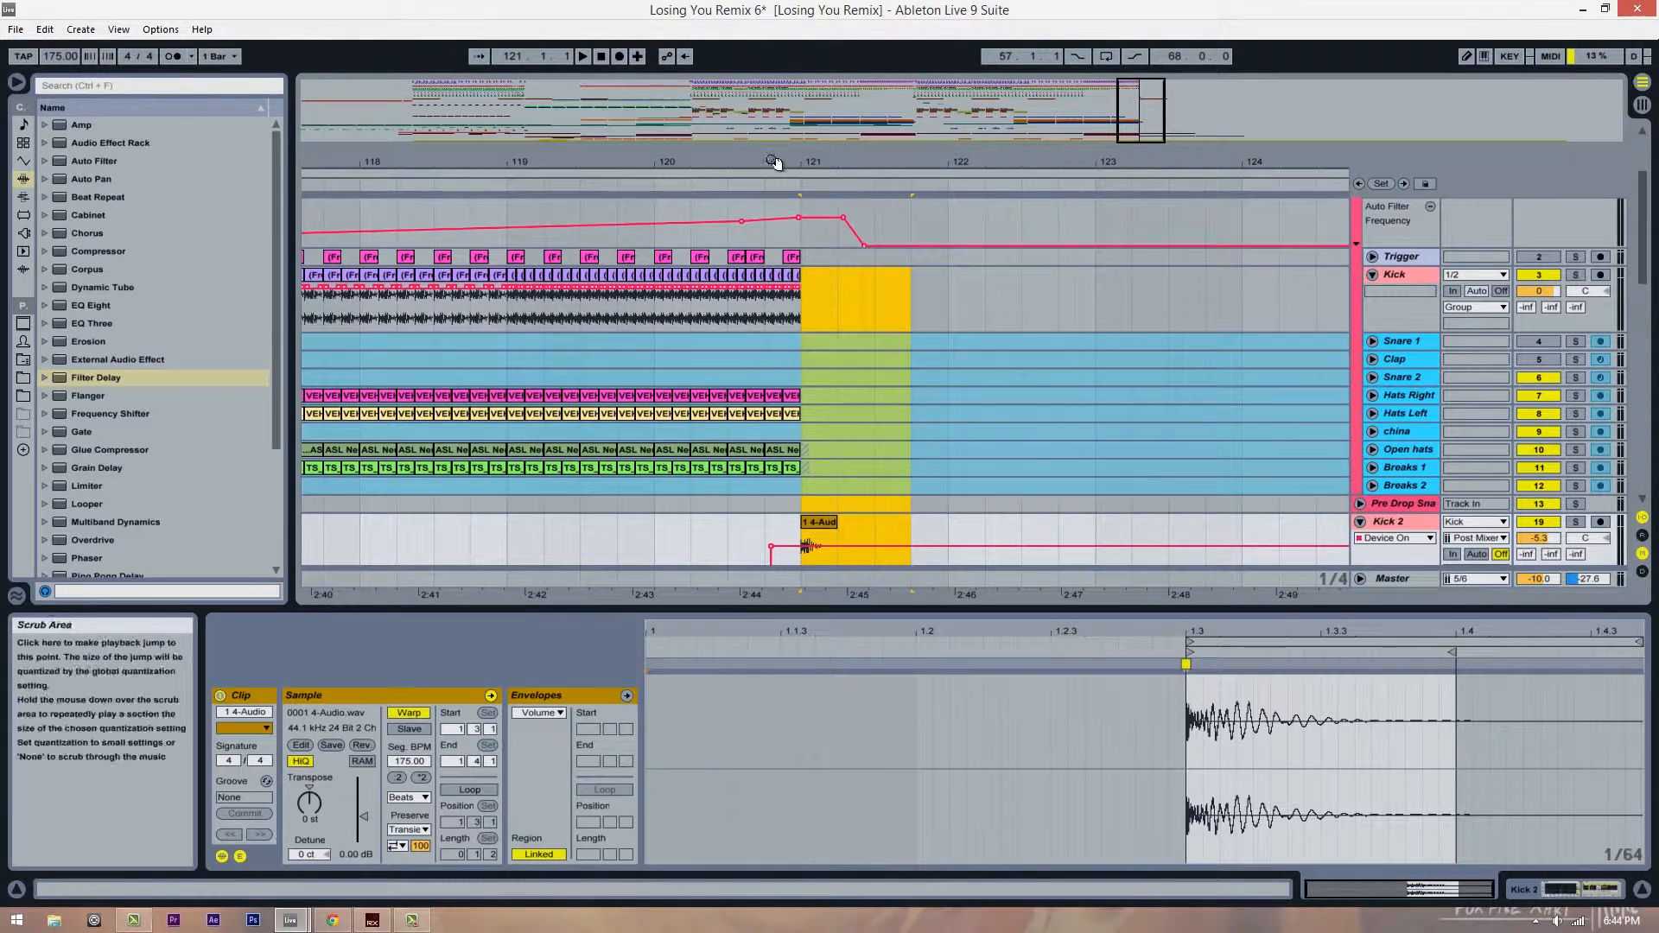
Step: Enlarge the Drums group's Auto Filter Frequency lane and compare its peak and drop with the Kick 2 clip at bar 121
drag(817, 160, 936, 166)
scroll(743, 329, up, 3)
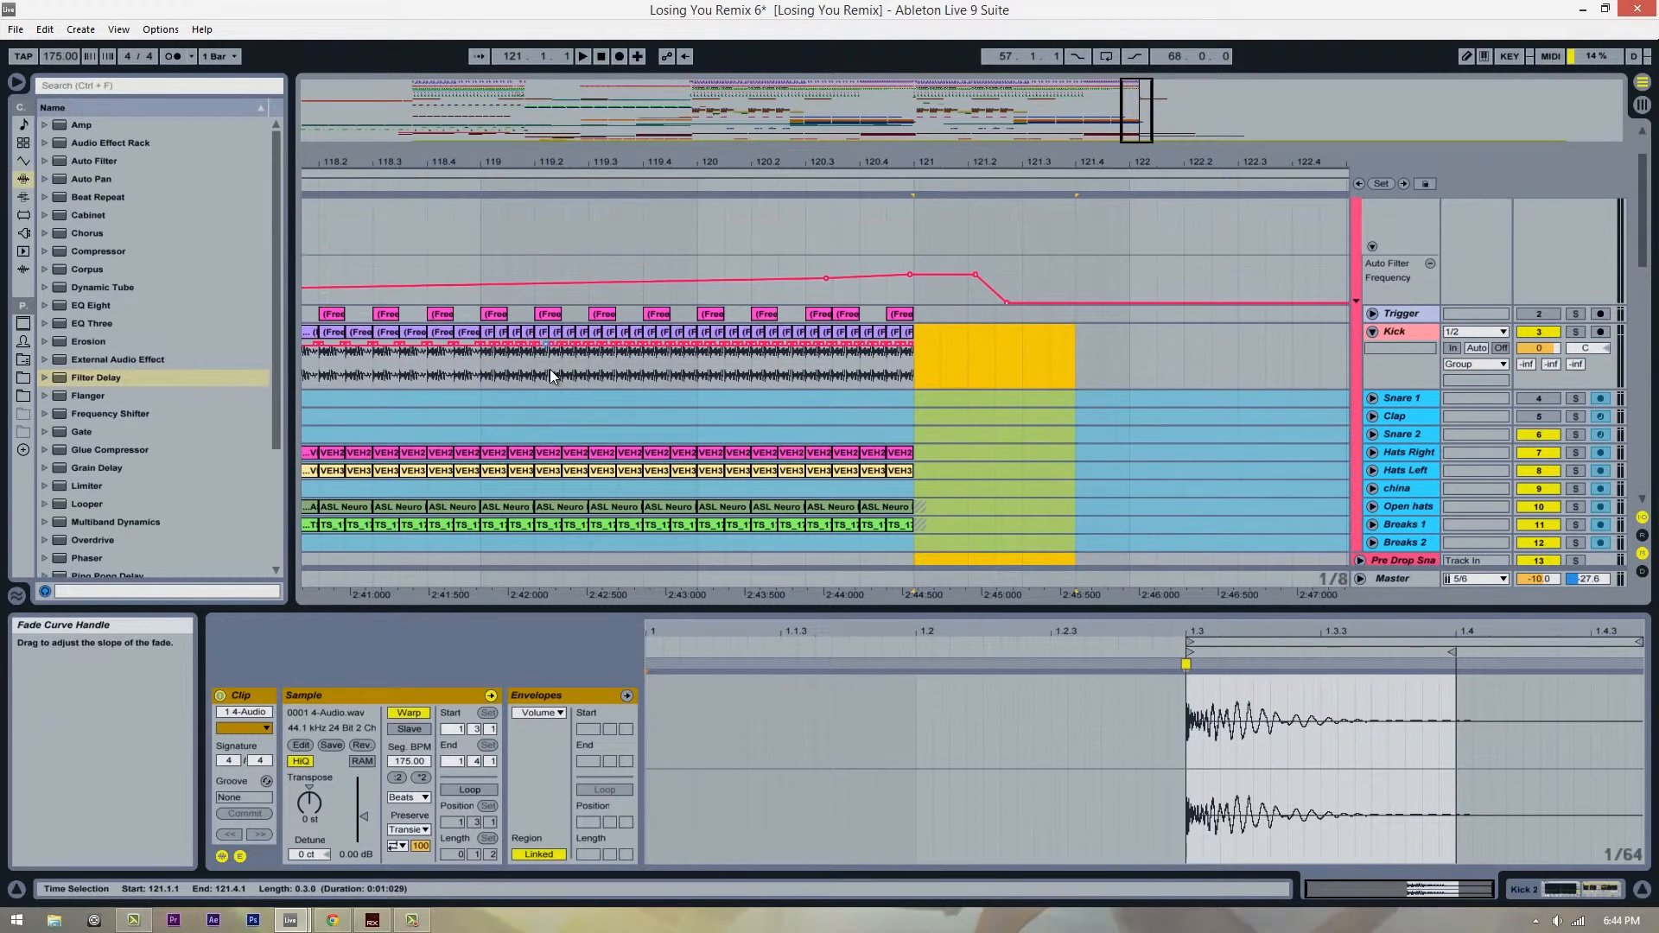
scroll(1445, 289, up, 3)
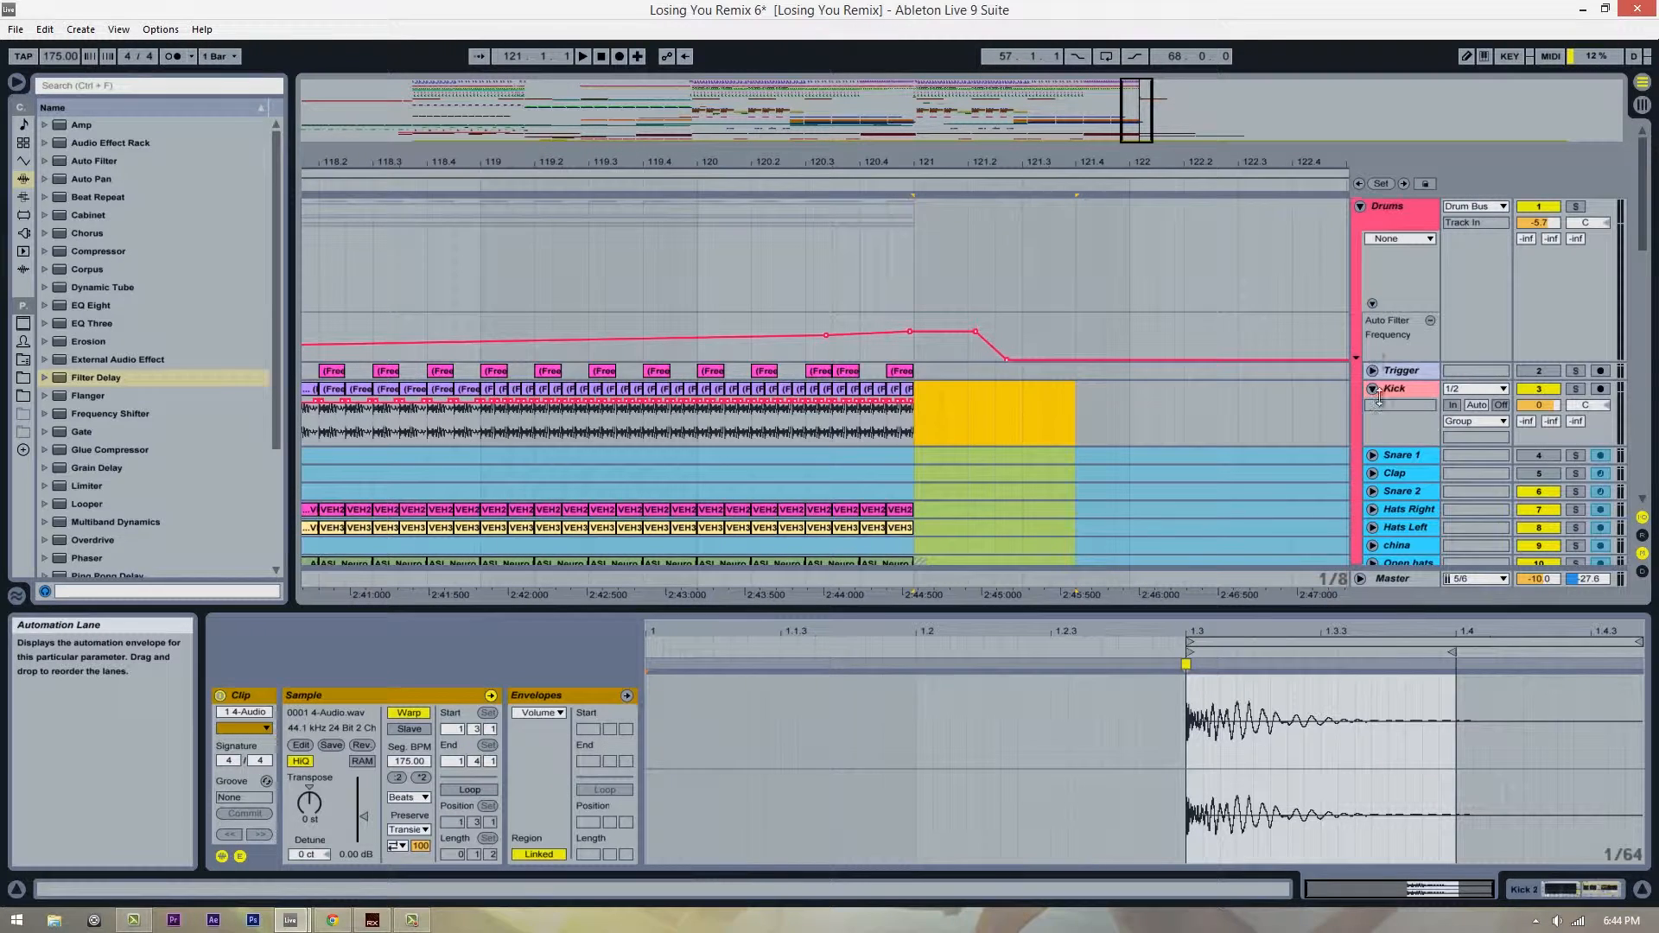
drag(1380, 397, 1377, 457)
scroll(842, 340, down, 6)
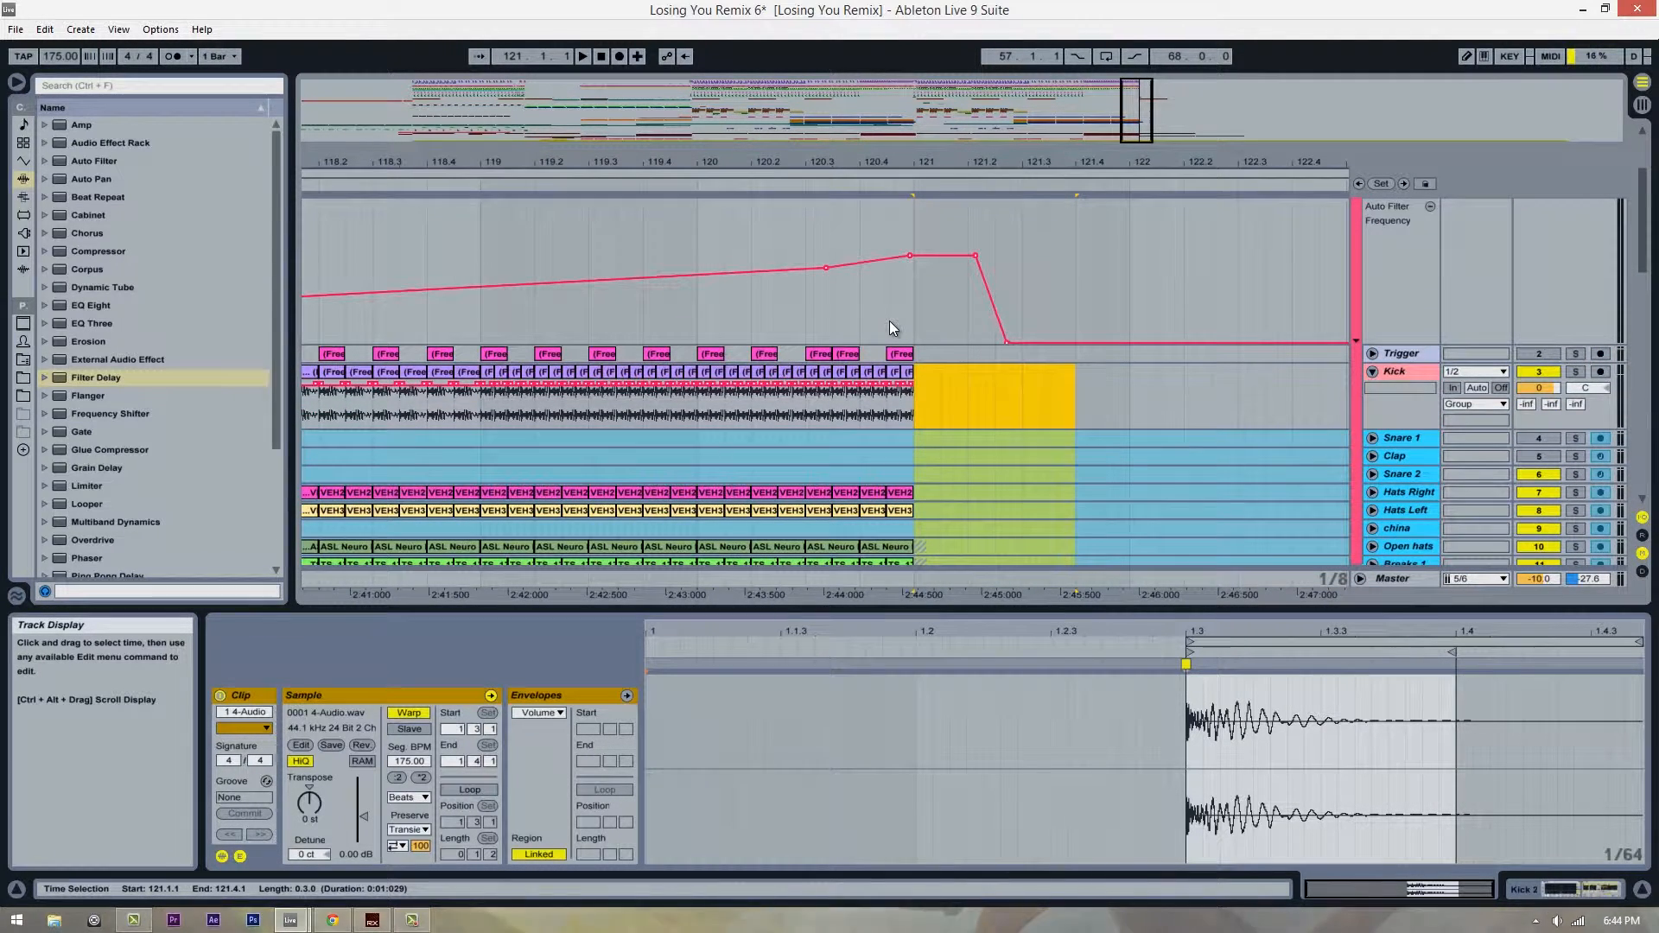
scroll(953, 287, down, 15)
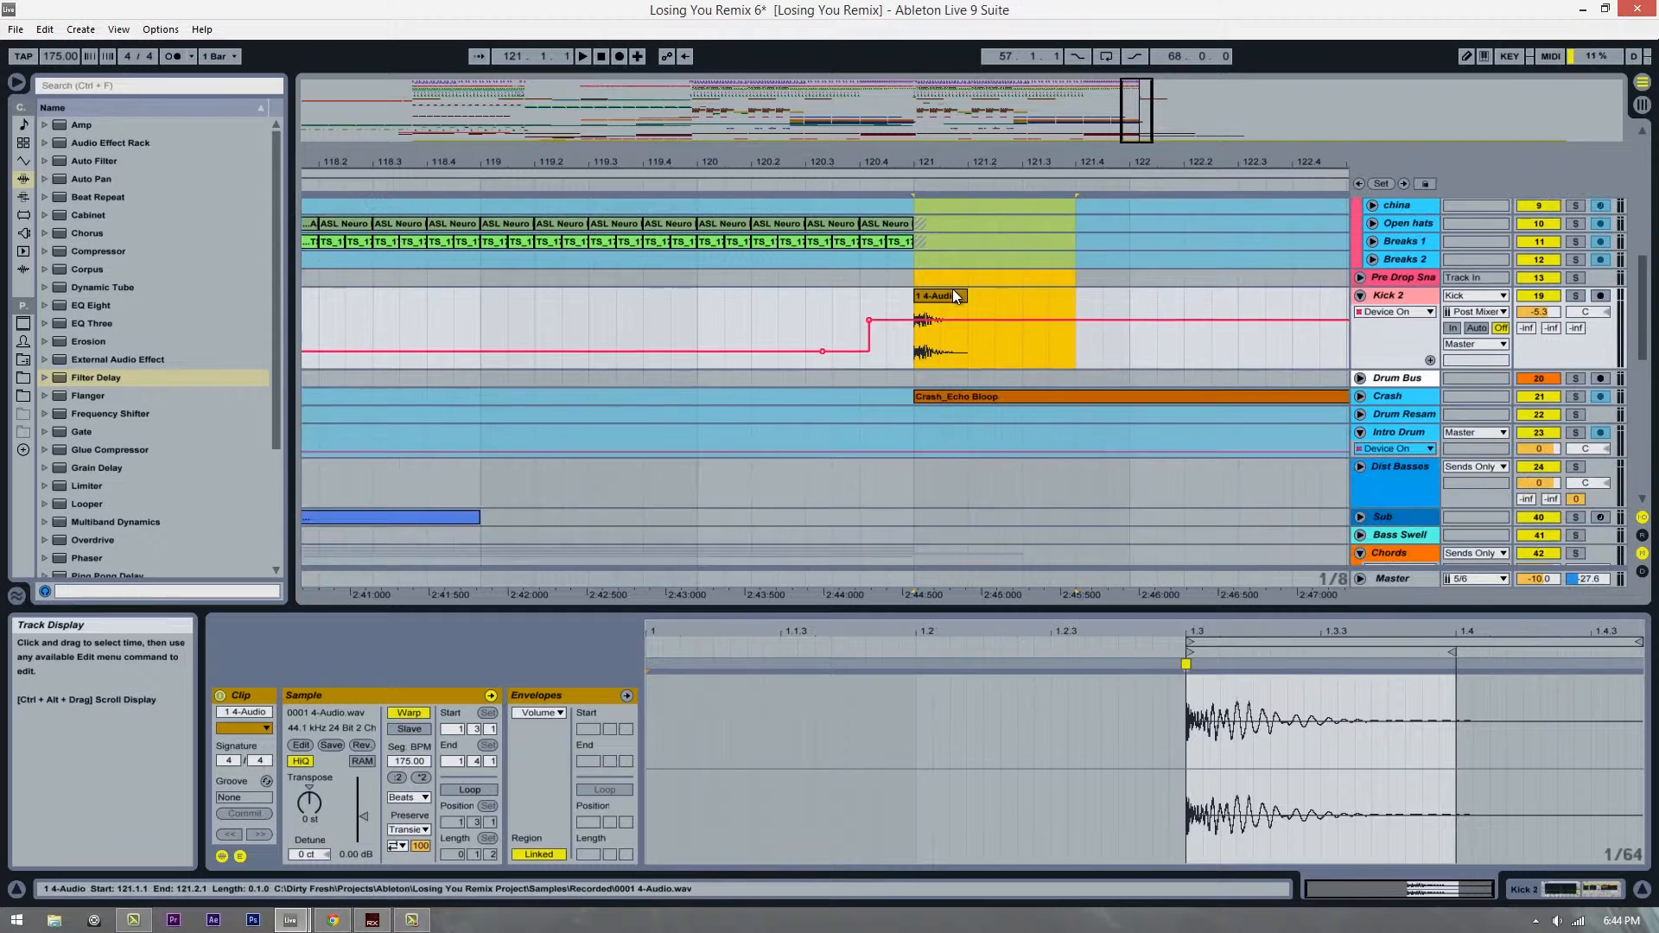
scroll(953, 289, up, 3)
Step: Inspect the Chords group's Auto Filter Frequency peak and drop around bar 121, above the DF Wide, Magical and Formant clips
drag(952, 161, 866, 129)
scroll(777, 371, down, 11)
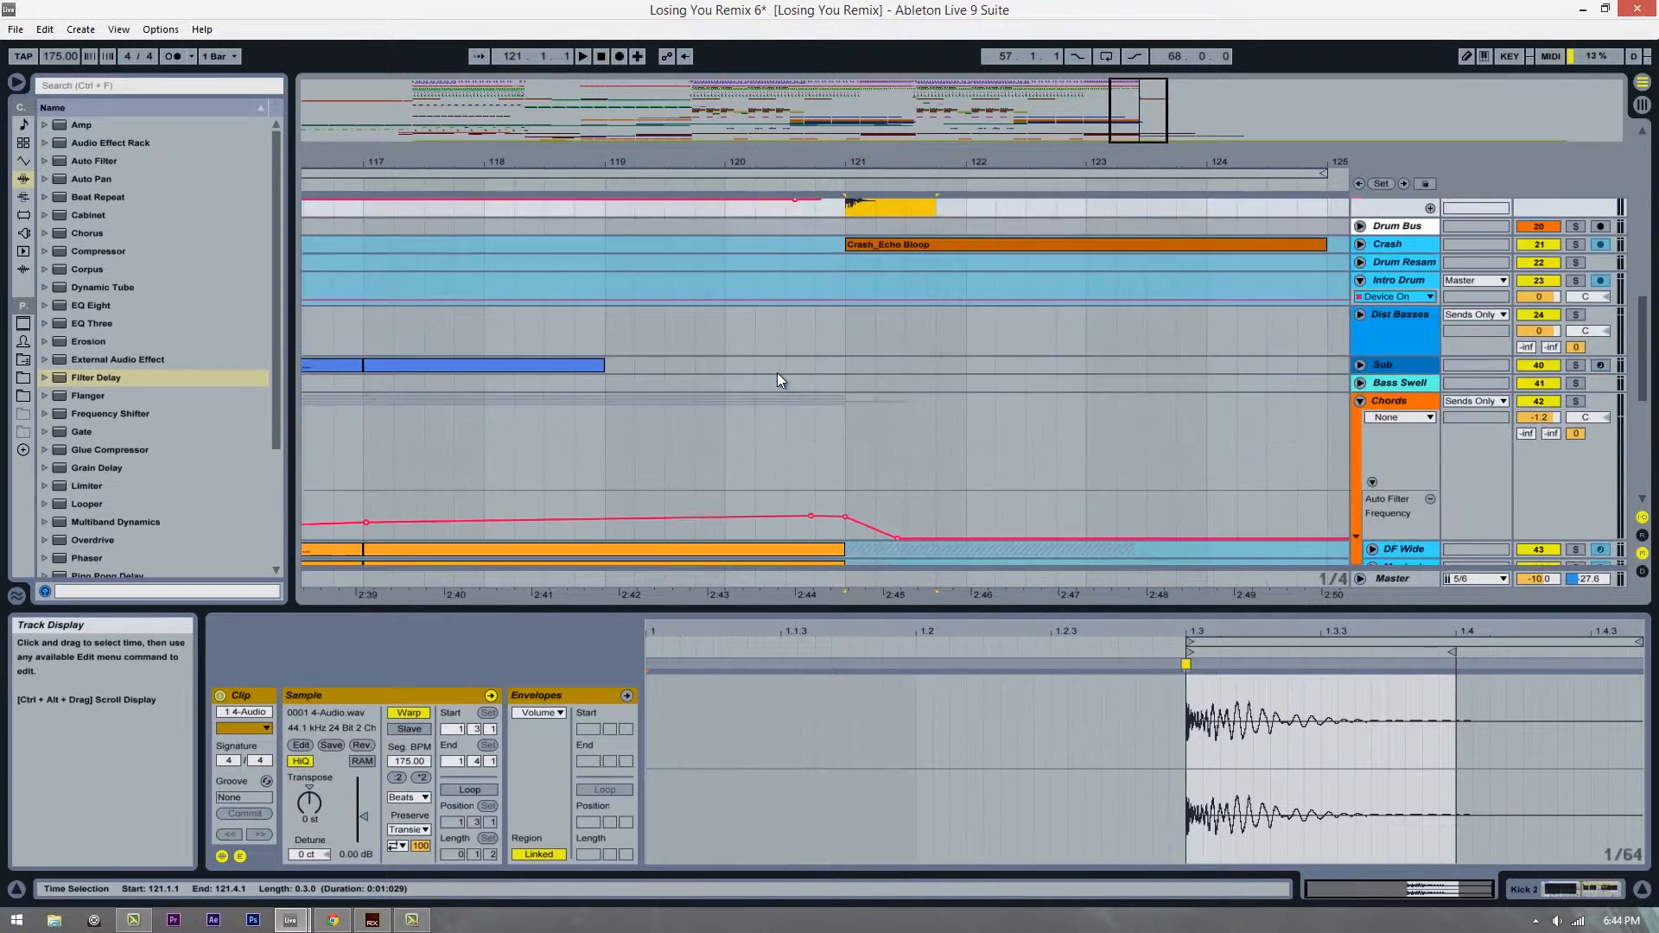
scroll(776, 371, down, 11)
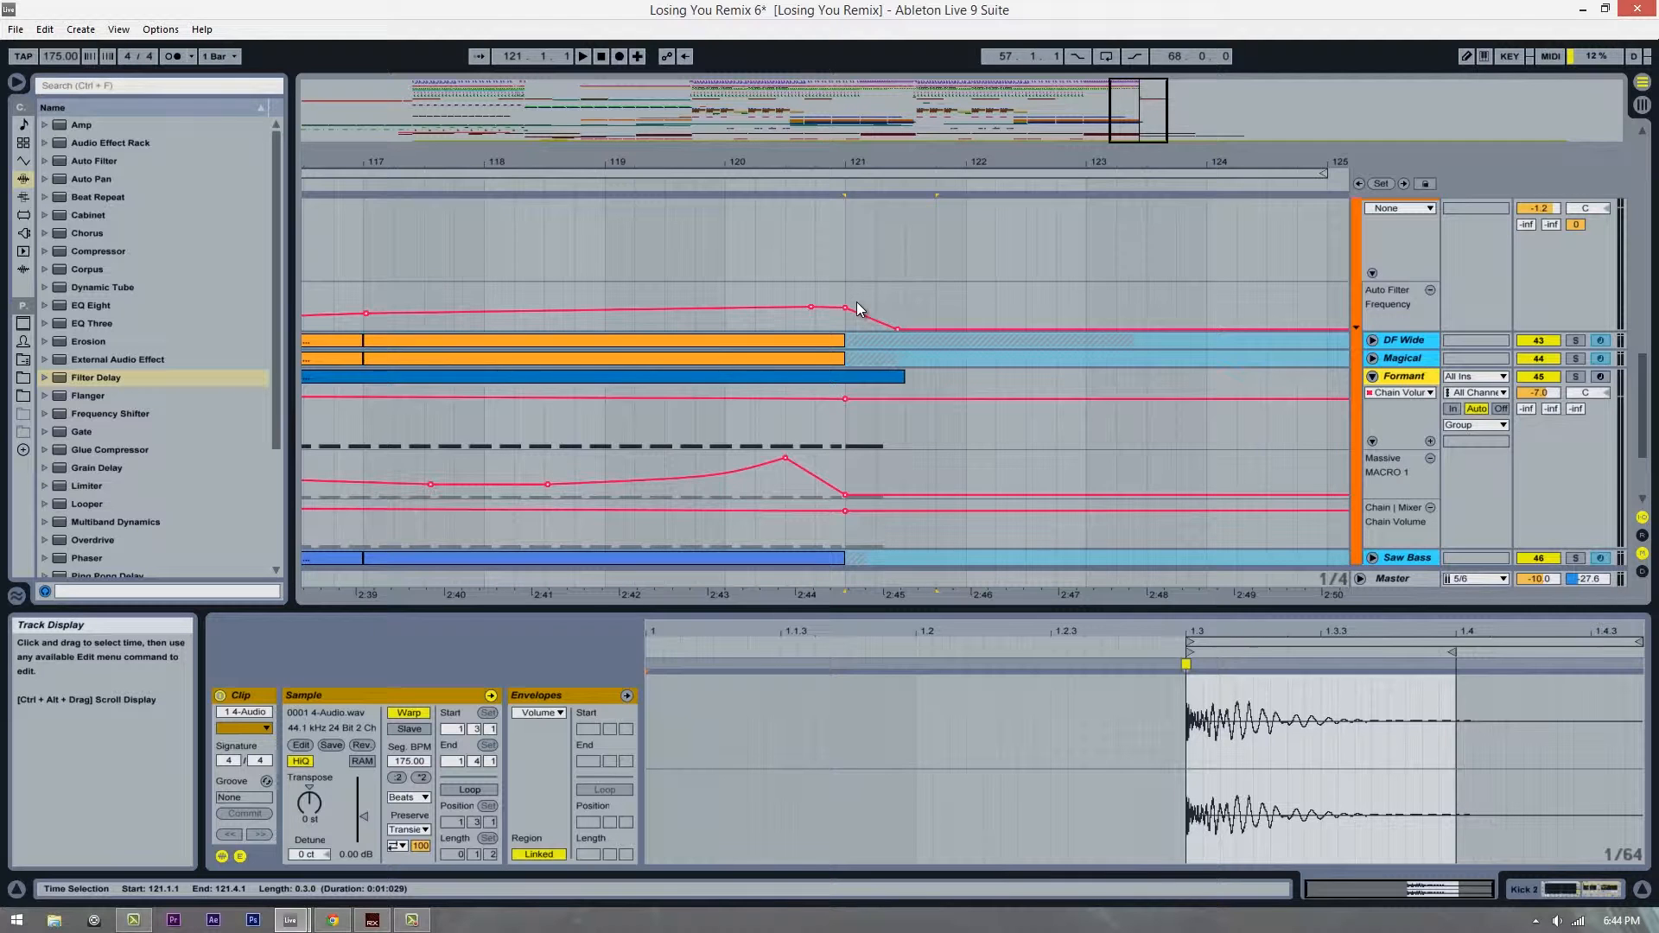
scroll(860, 285, up, 1)
drag(837, 169, 835, 184)
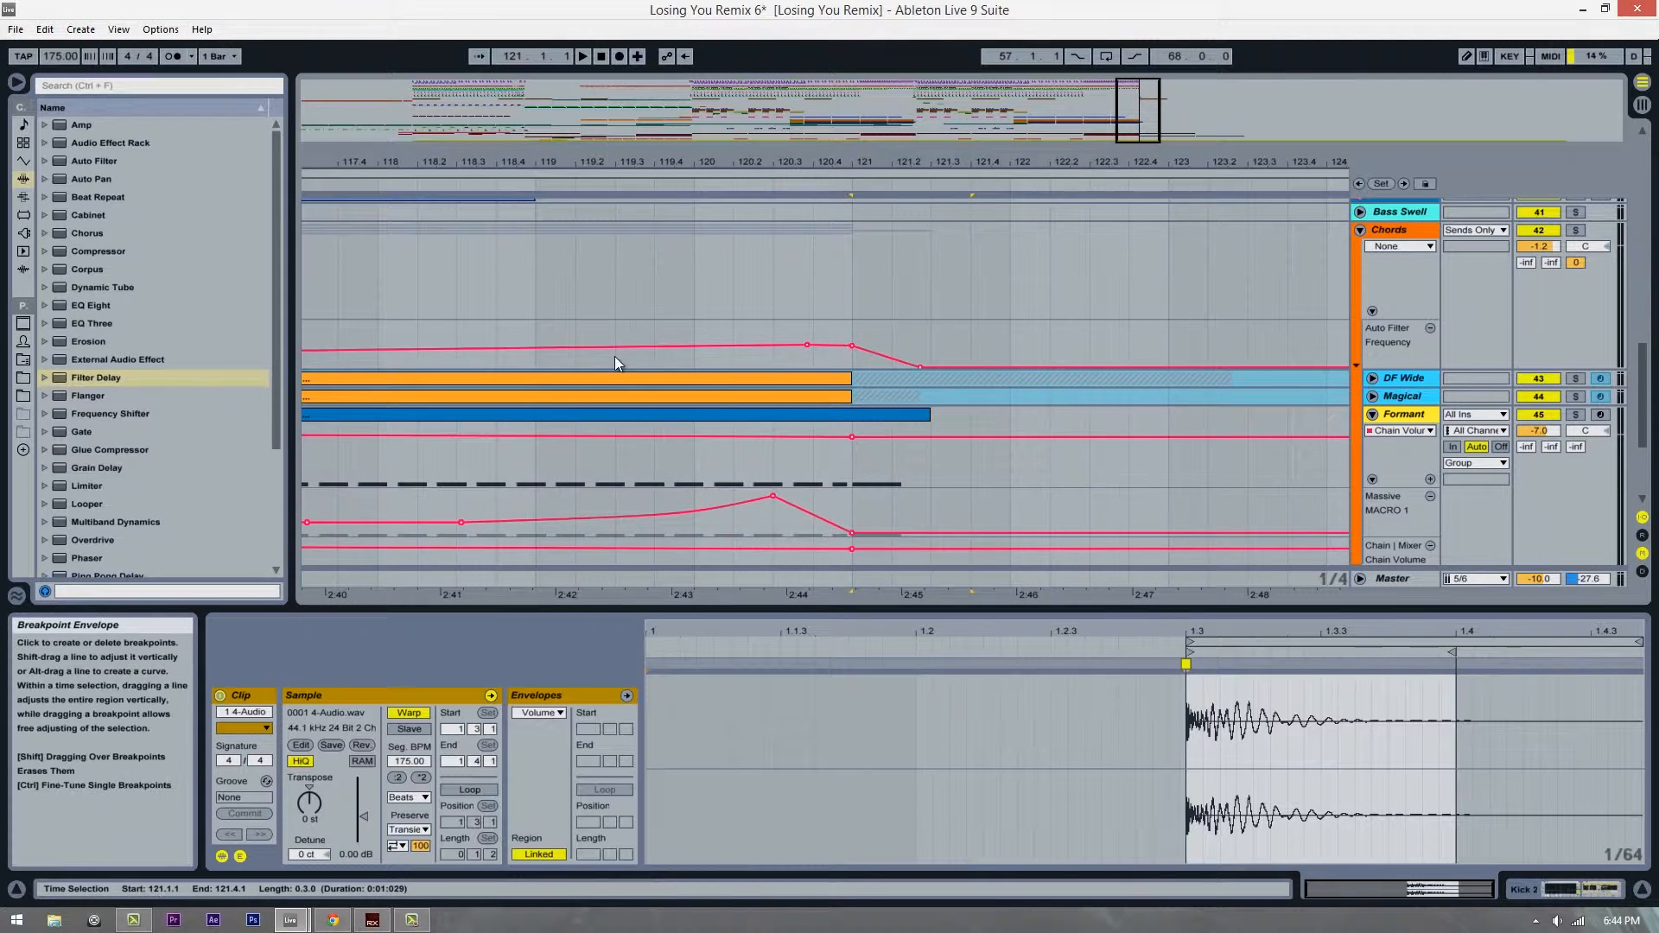
mouse_move(809, 344)
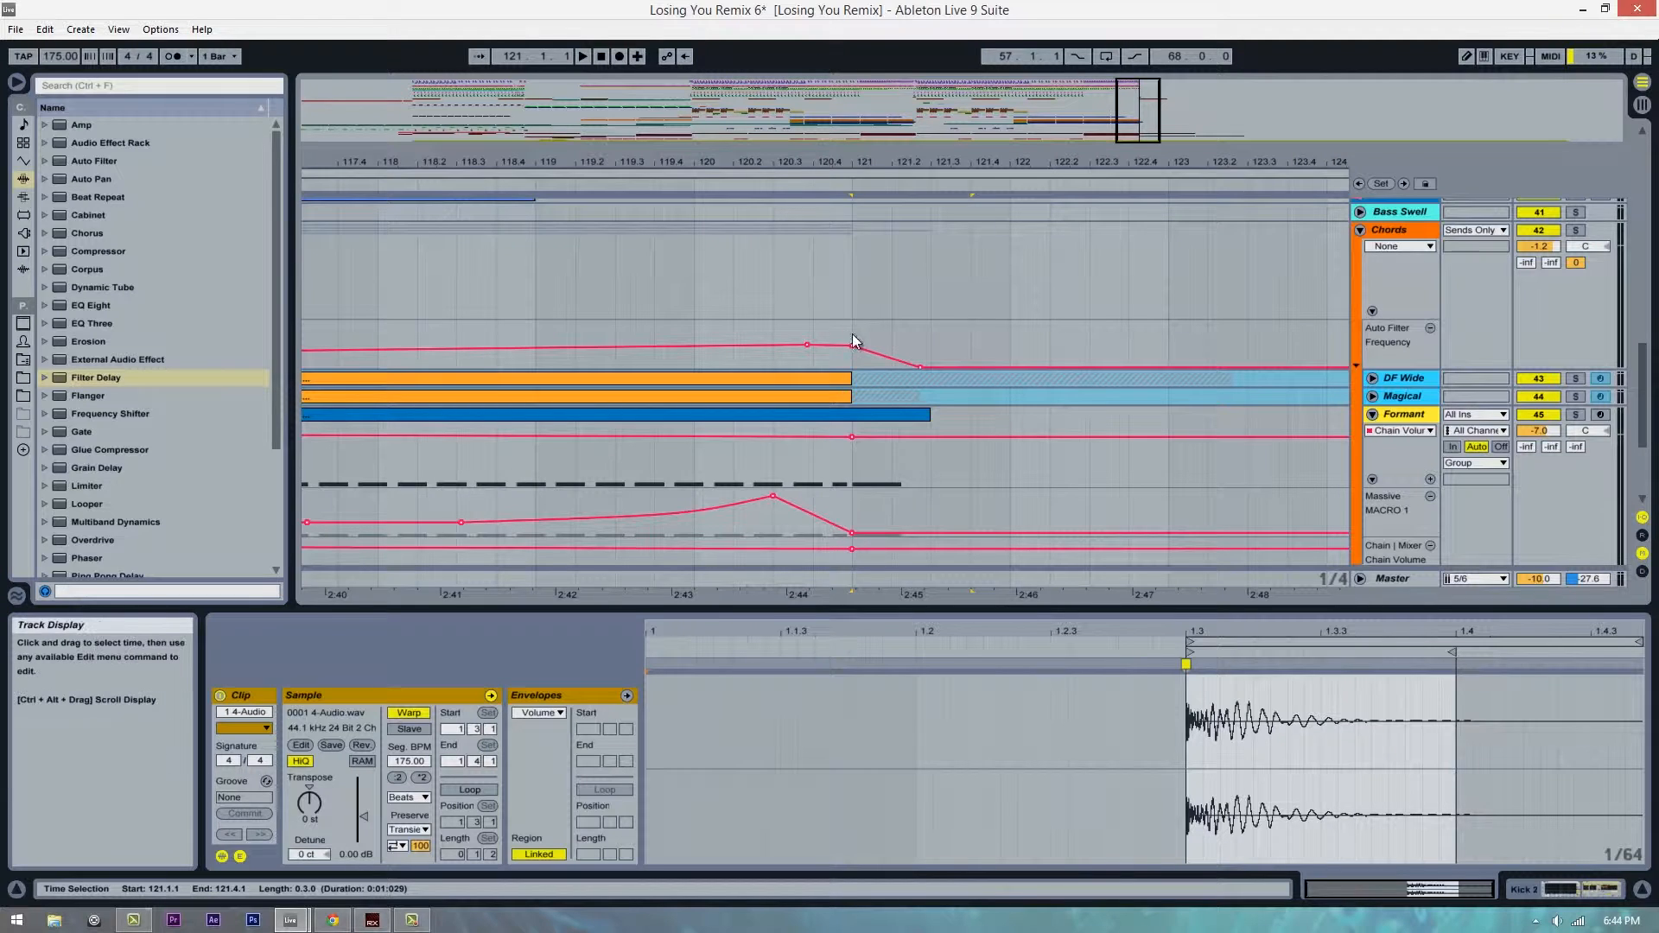
Step: Start playback from 109.1.1 with the Chords group's Auto Filter Frequency rise toward bar 121 in view
drag(1048, 153, 784, 170)
scroll(961, 436, up, 1)
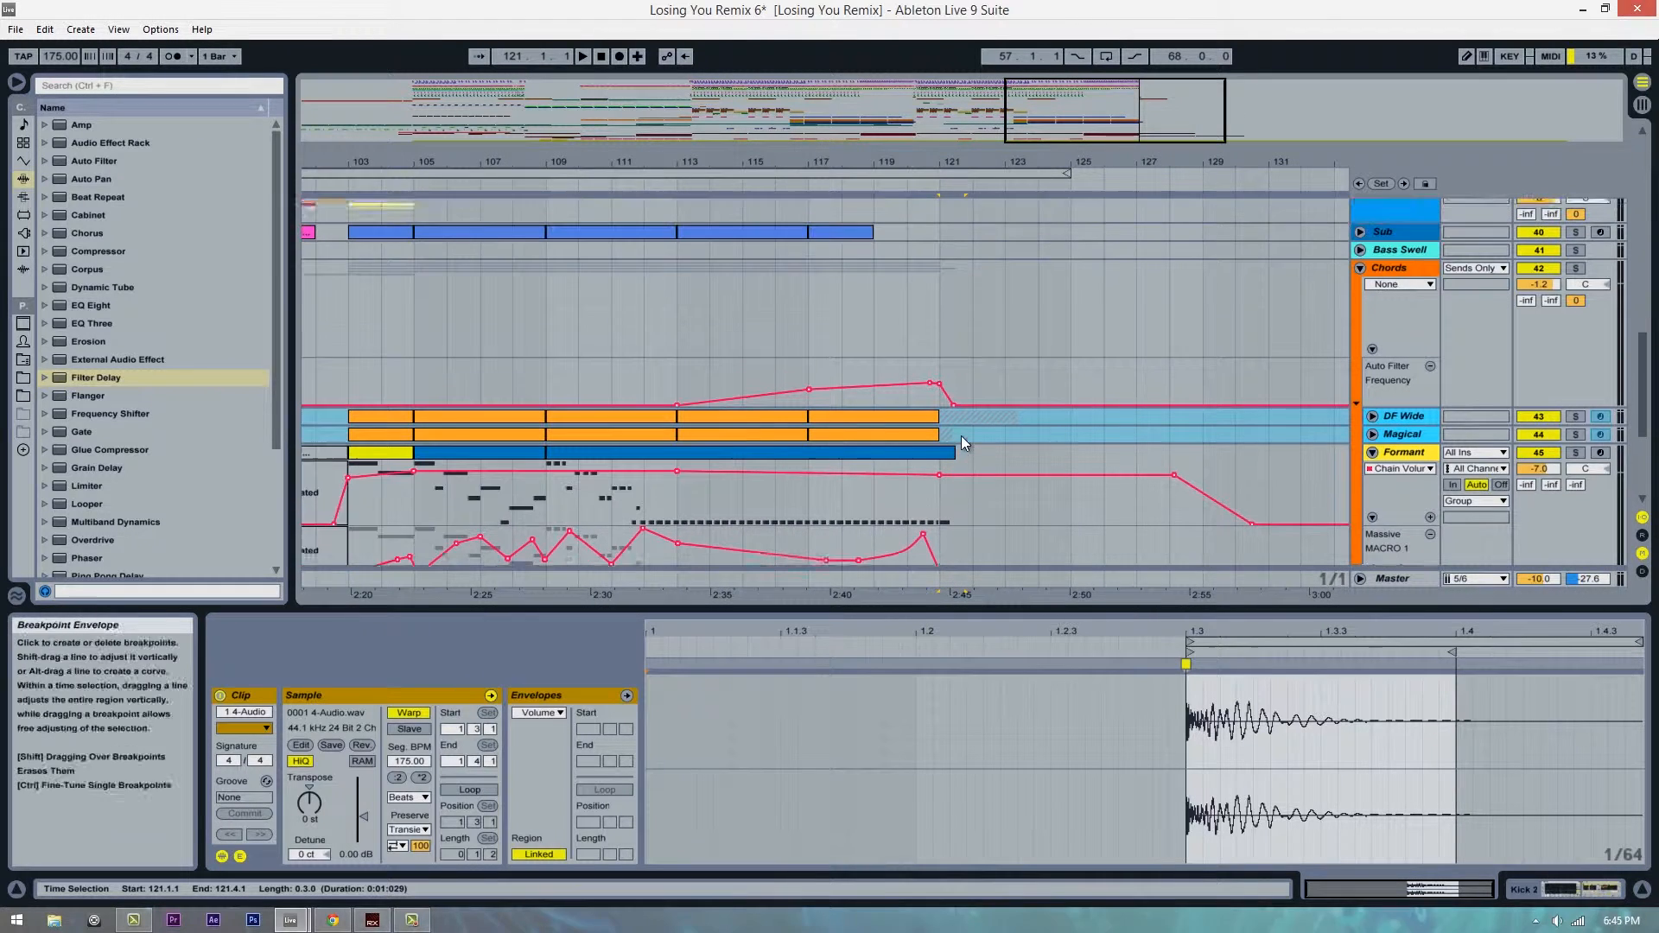
scroll(961, 436, up, 1)
scroll(1064, 397, down, 1)
scroll(958, 296, up, 1)
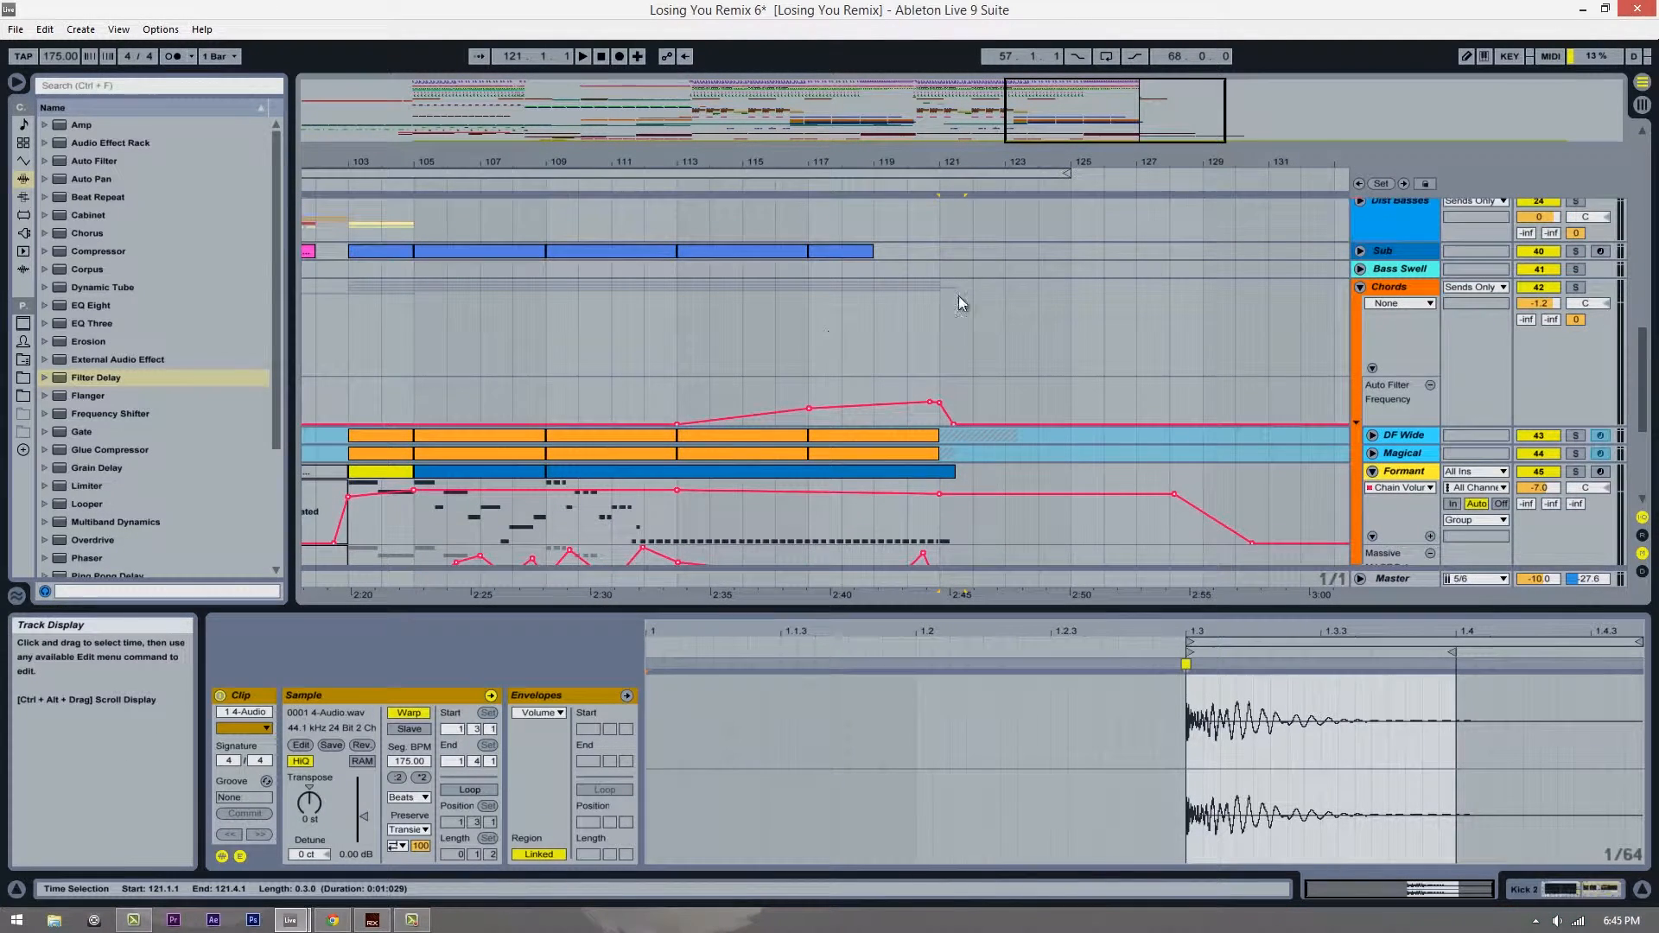
click(666, 414)
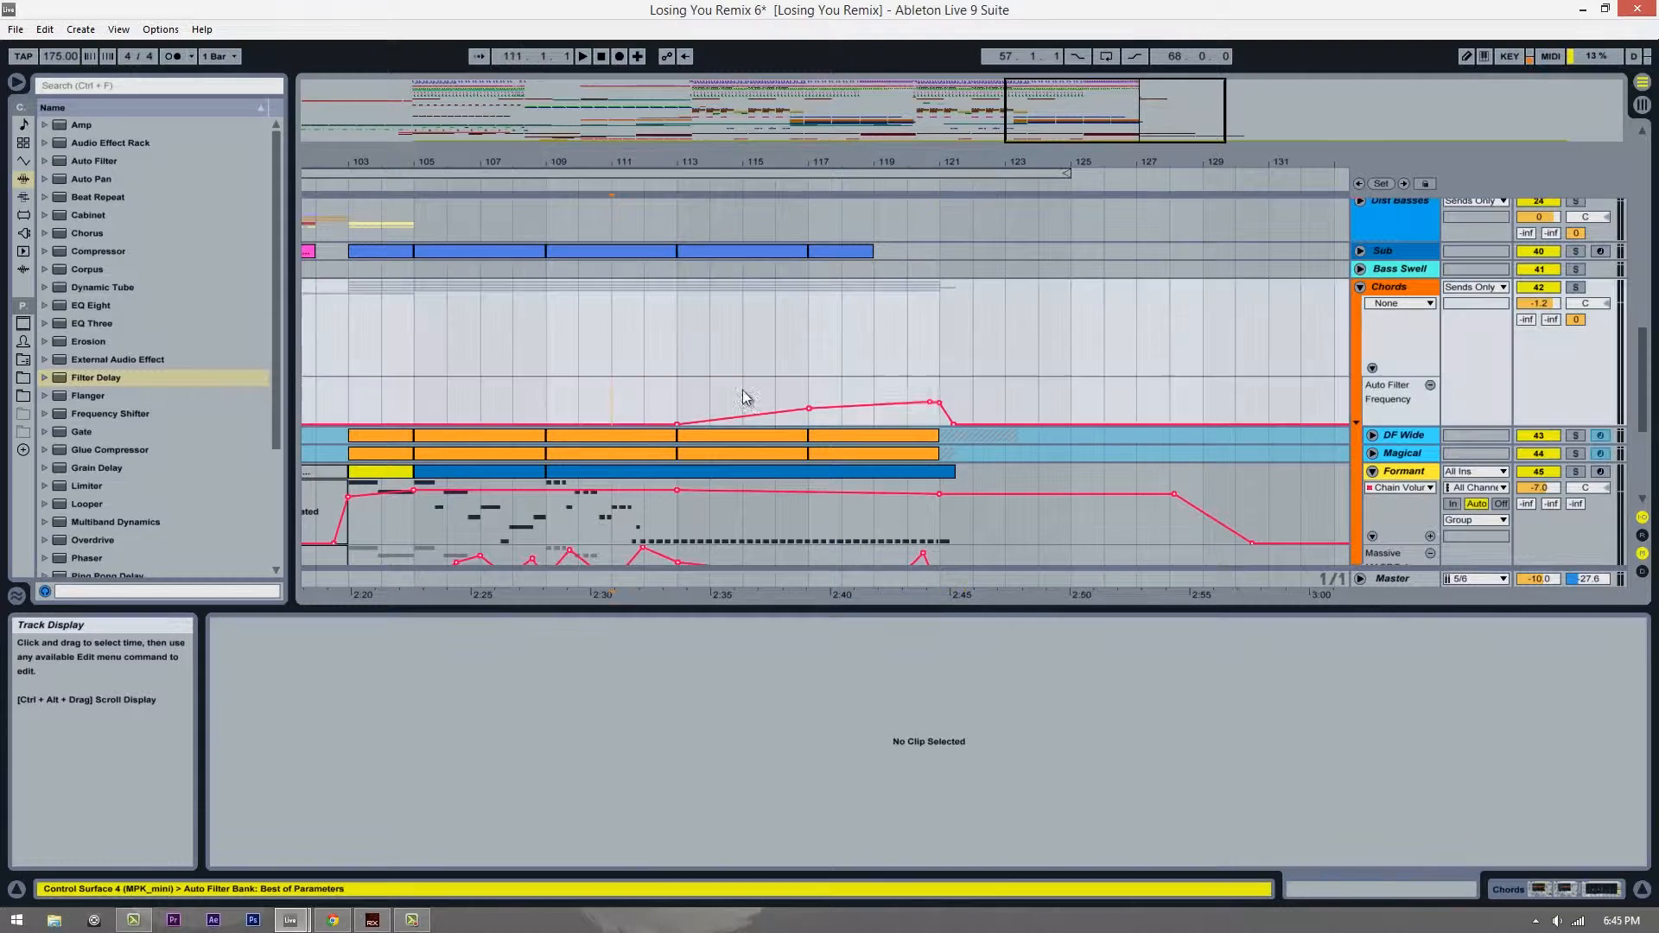
click(547, 413)
key(space)
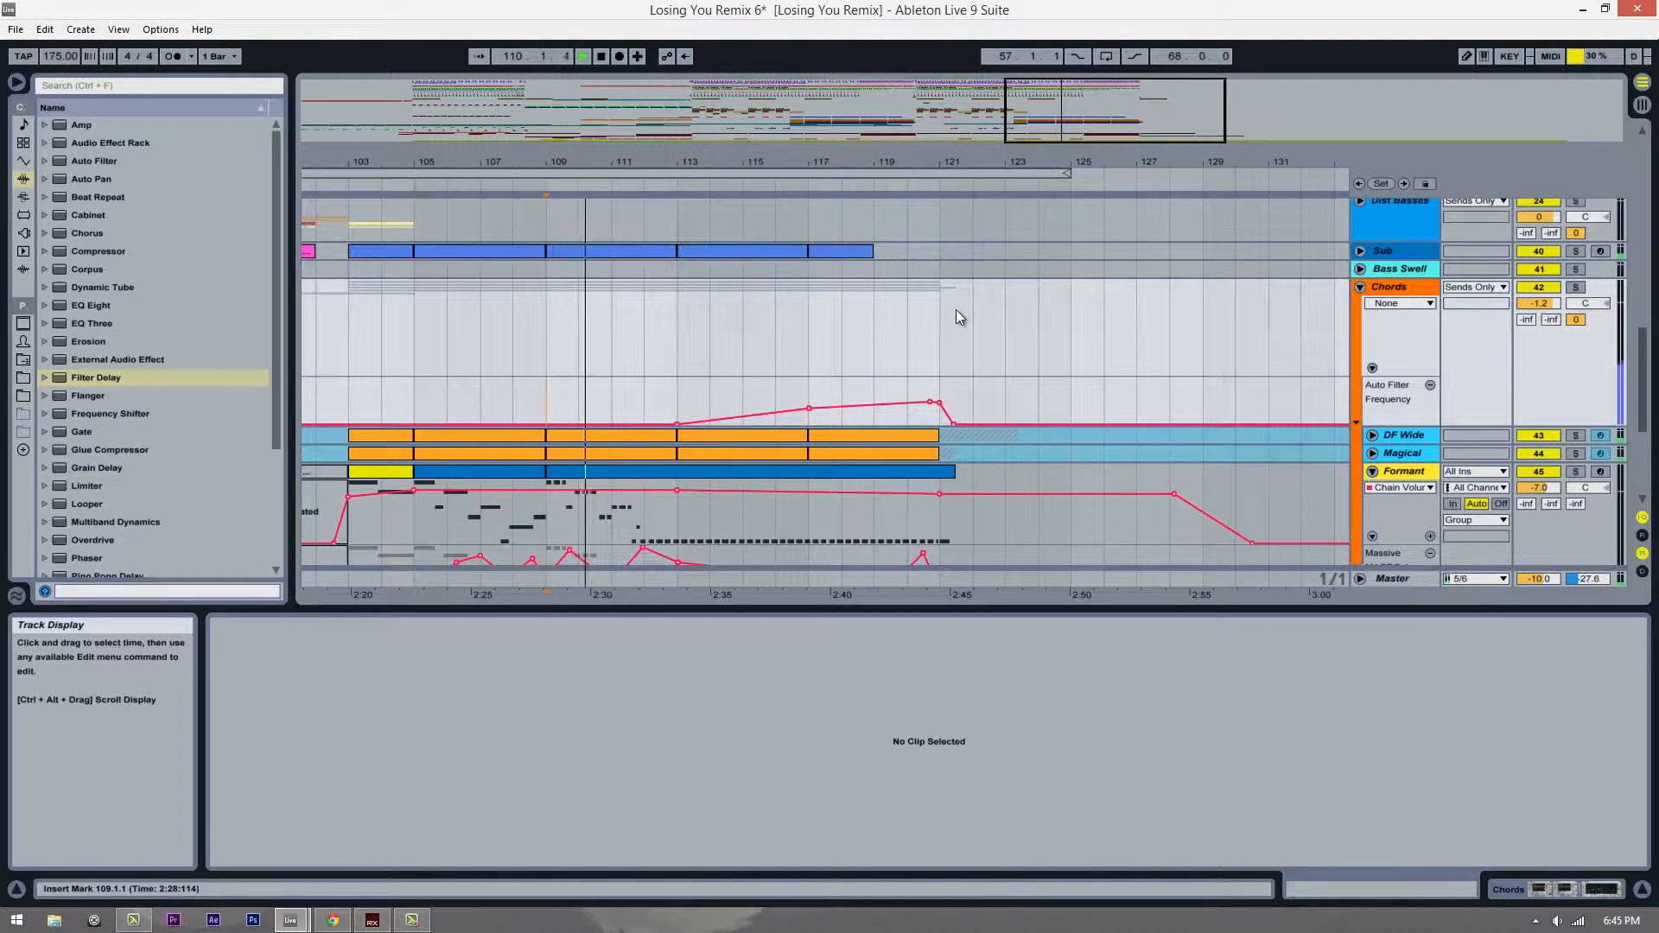
Step: Raise the Kick 2 track's first send (A) to 0 dB during playback
scroll(1083, 399, up, 1)
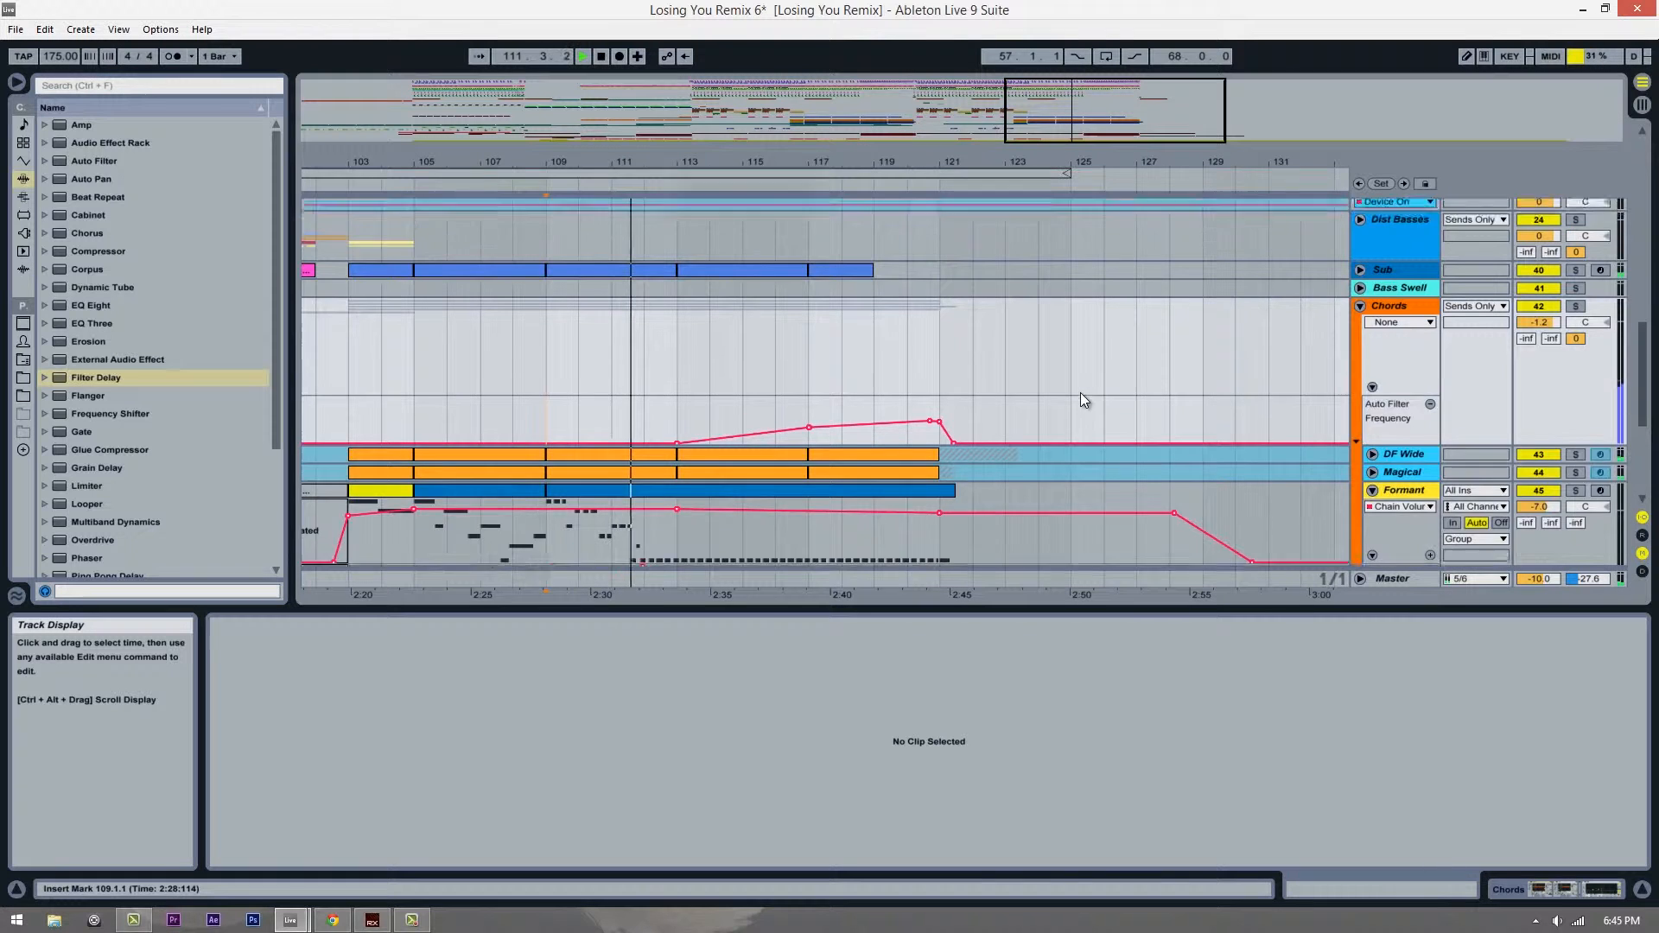
scroll(1081, 393, up, 5)
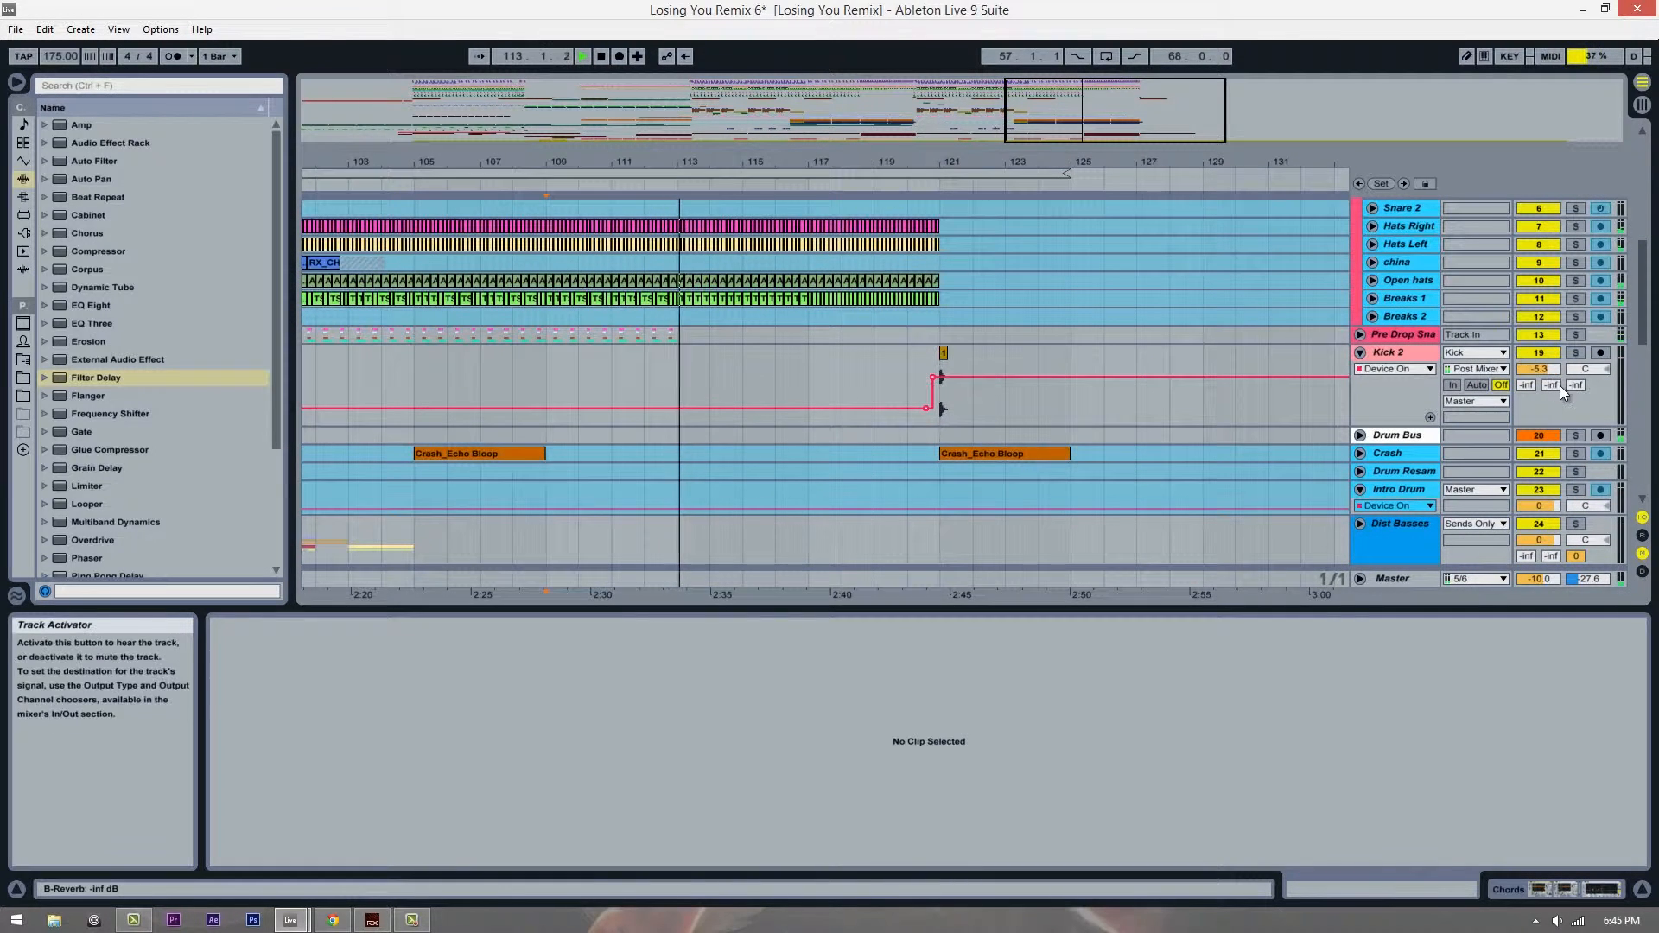
drag(1527, 385, 1527, 225)
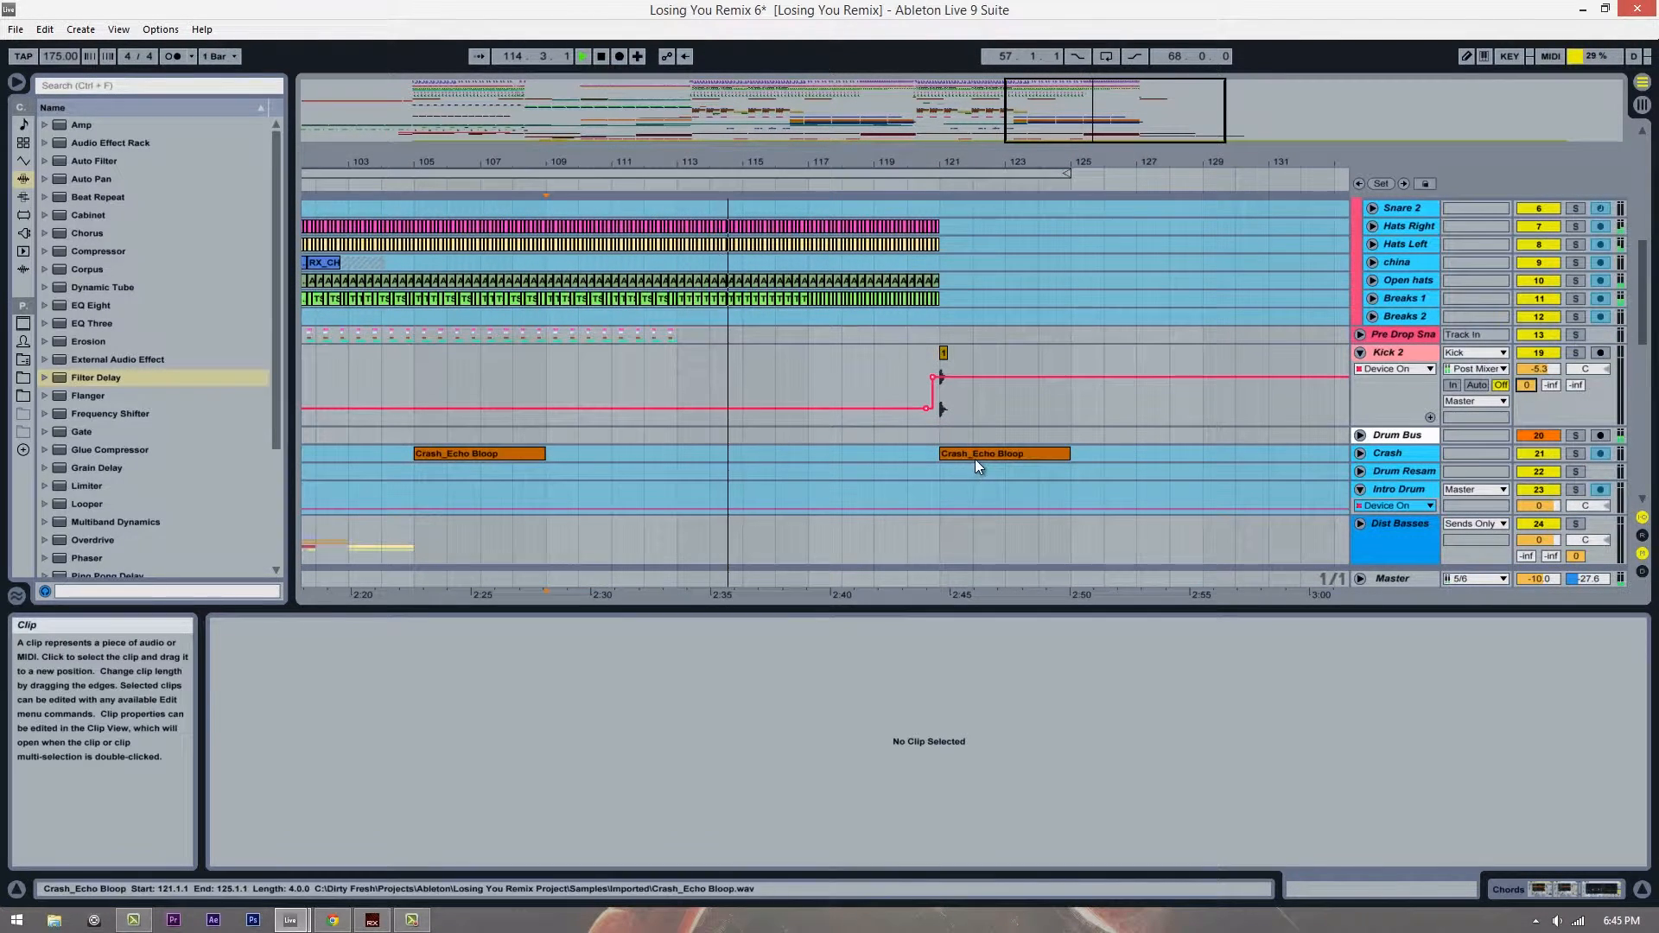
Step: Listen through the Chords filter drop and Kick 2 hit at bar 121, and stop playback around bar 127
scroll(975, 461, down, 3)
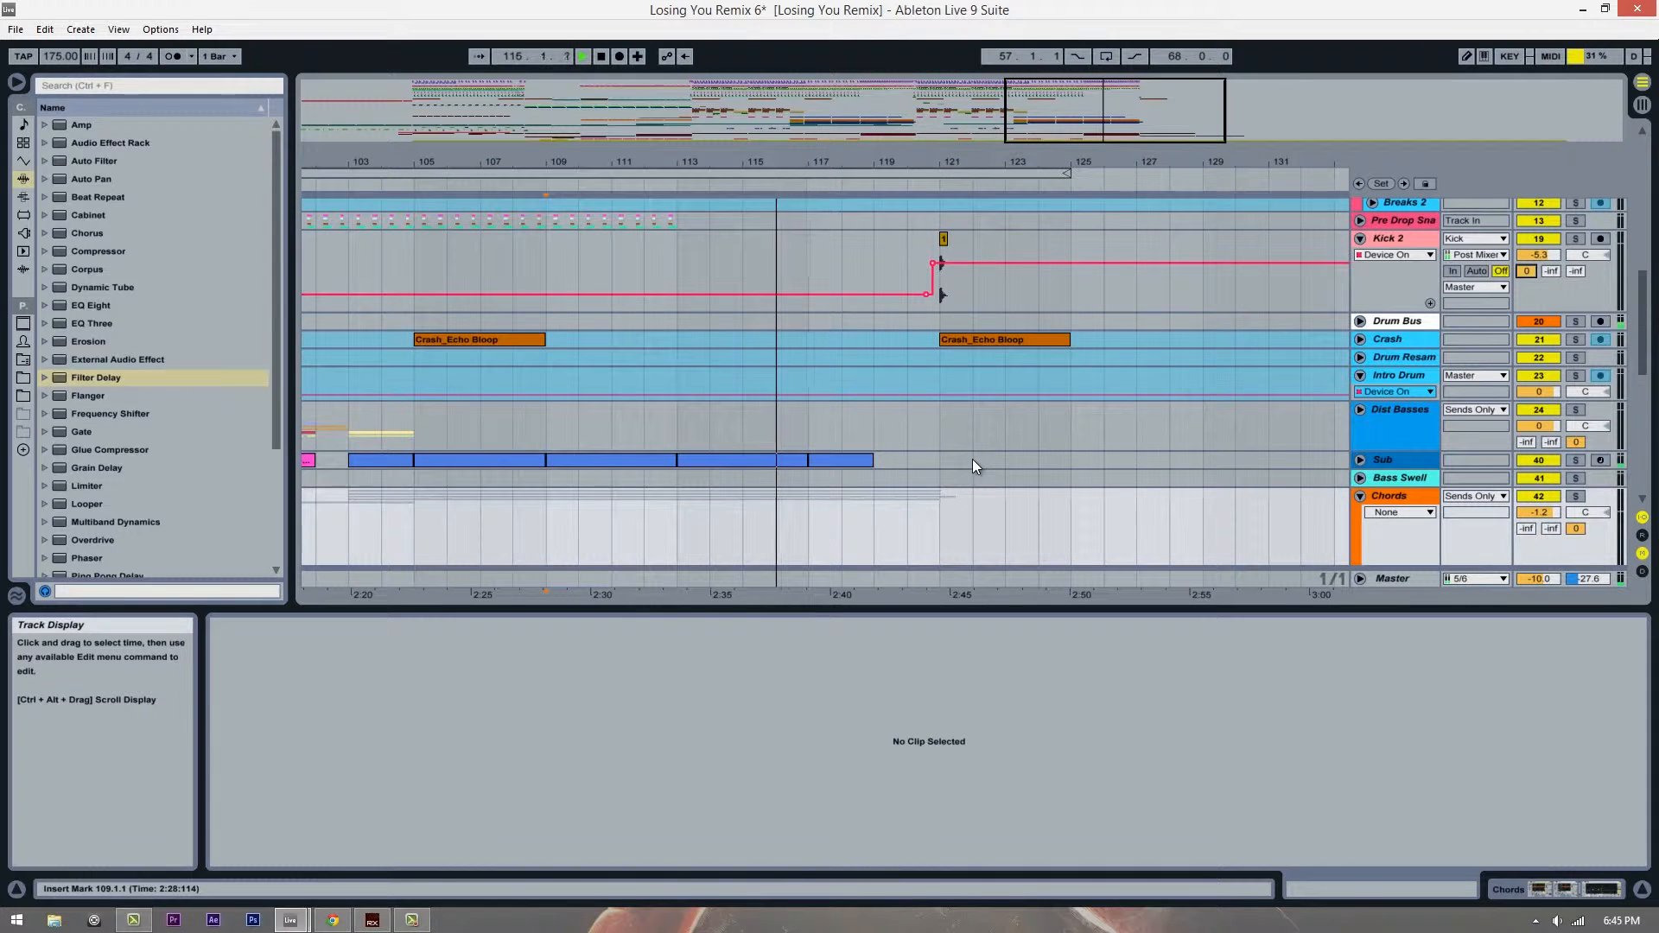
scroll(972, 458, down, 4)
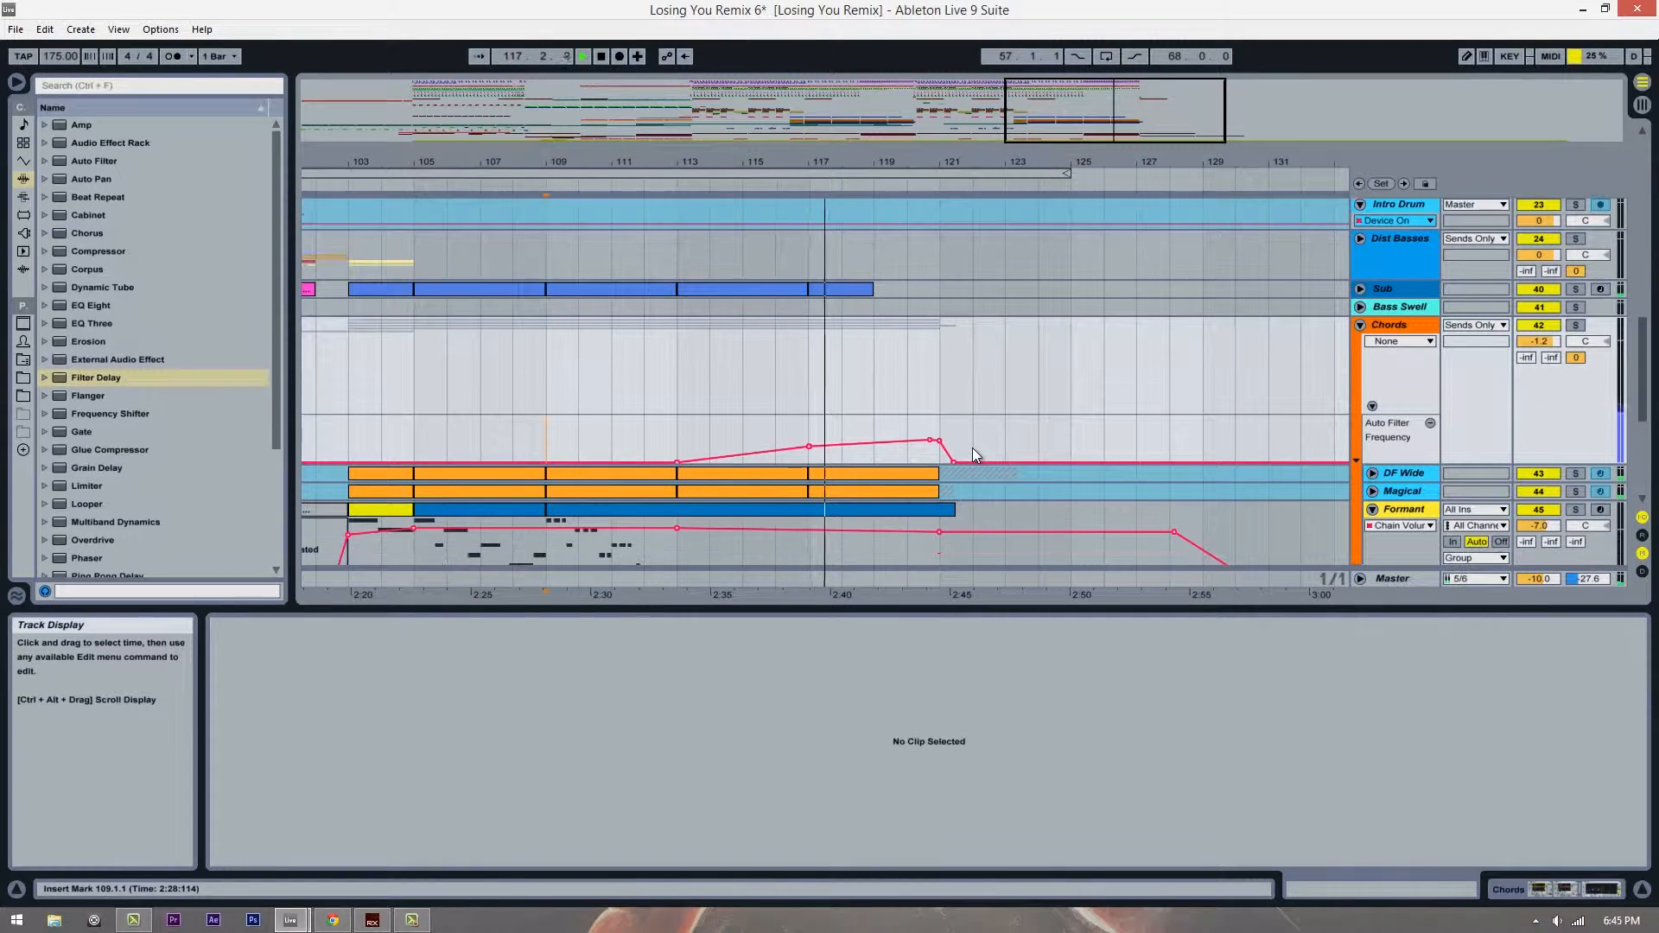
drag(996, 165, 970, 162)
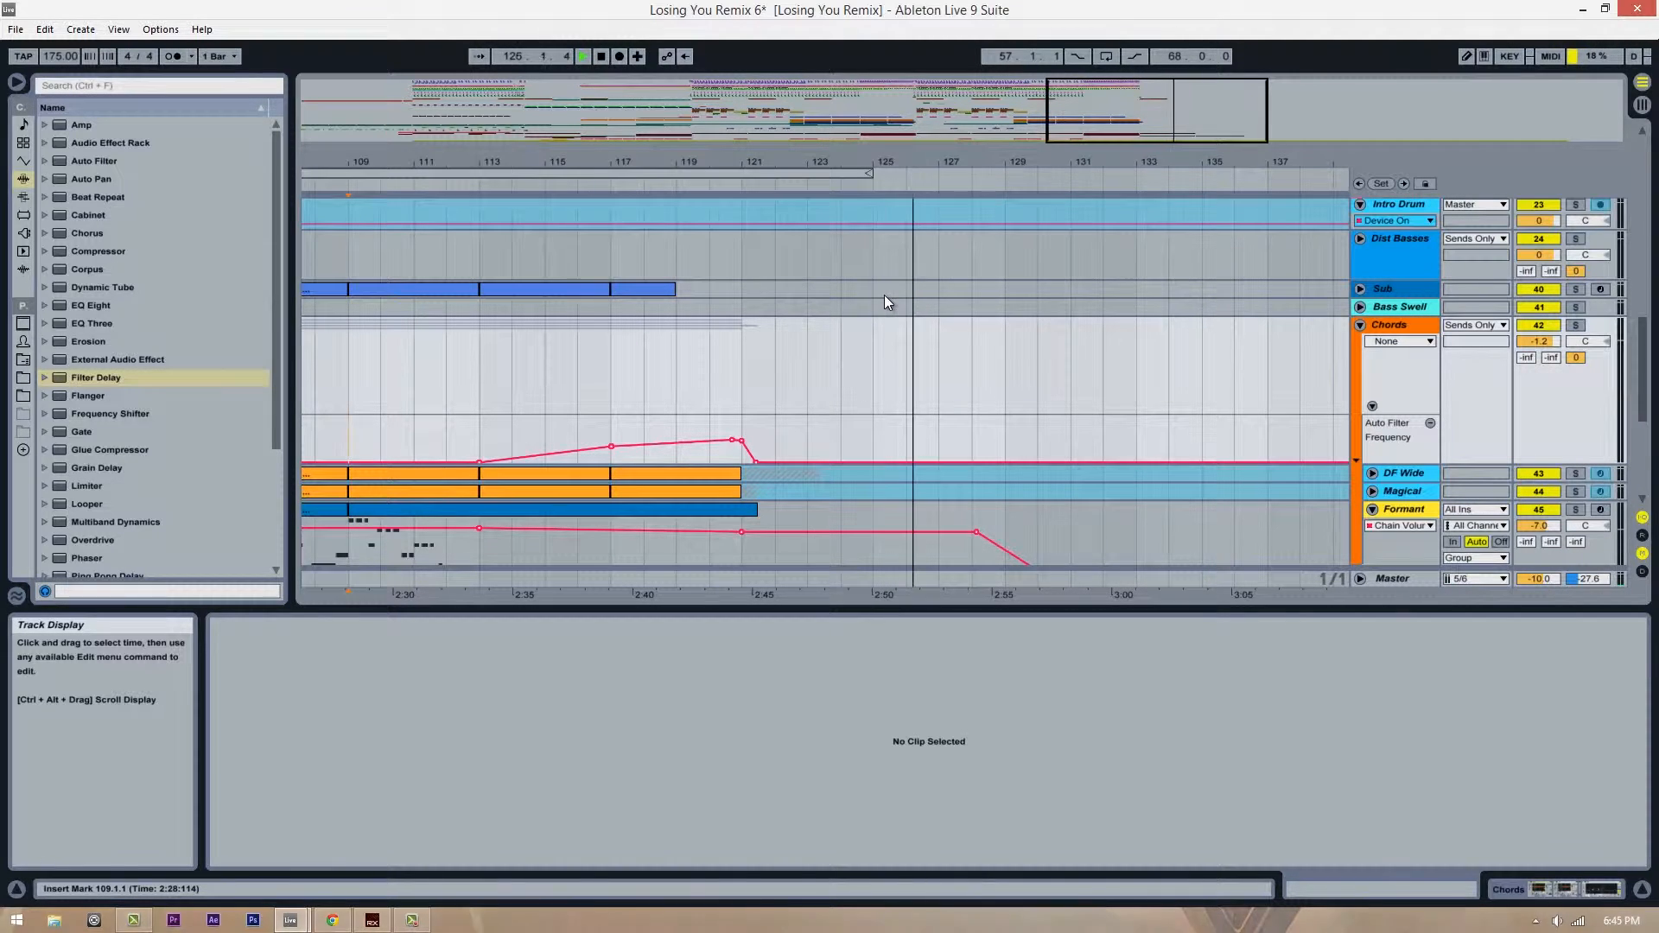
key(space)
Step: Locate the Kick 2 clip and Device On automation at bar 121, and select the Kick 2 track
scroll(777, 453, up, 3)
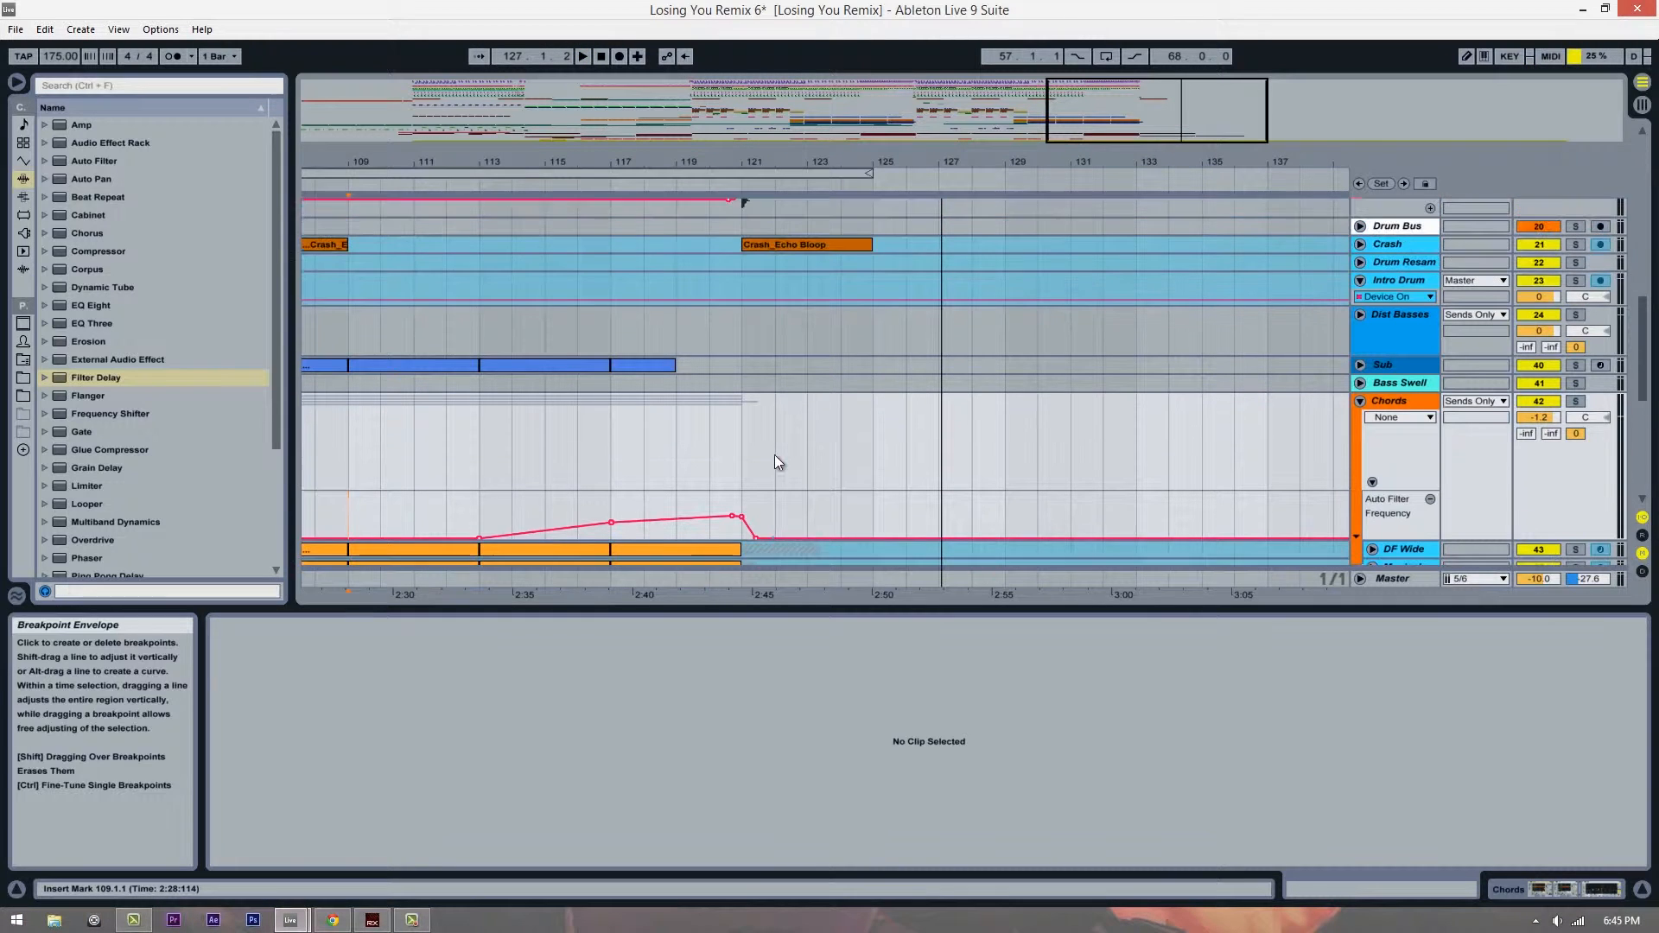
scroll(771, 441, up, 5)
scroll(770, 432, down, 3)
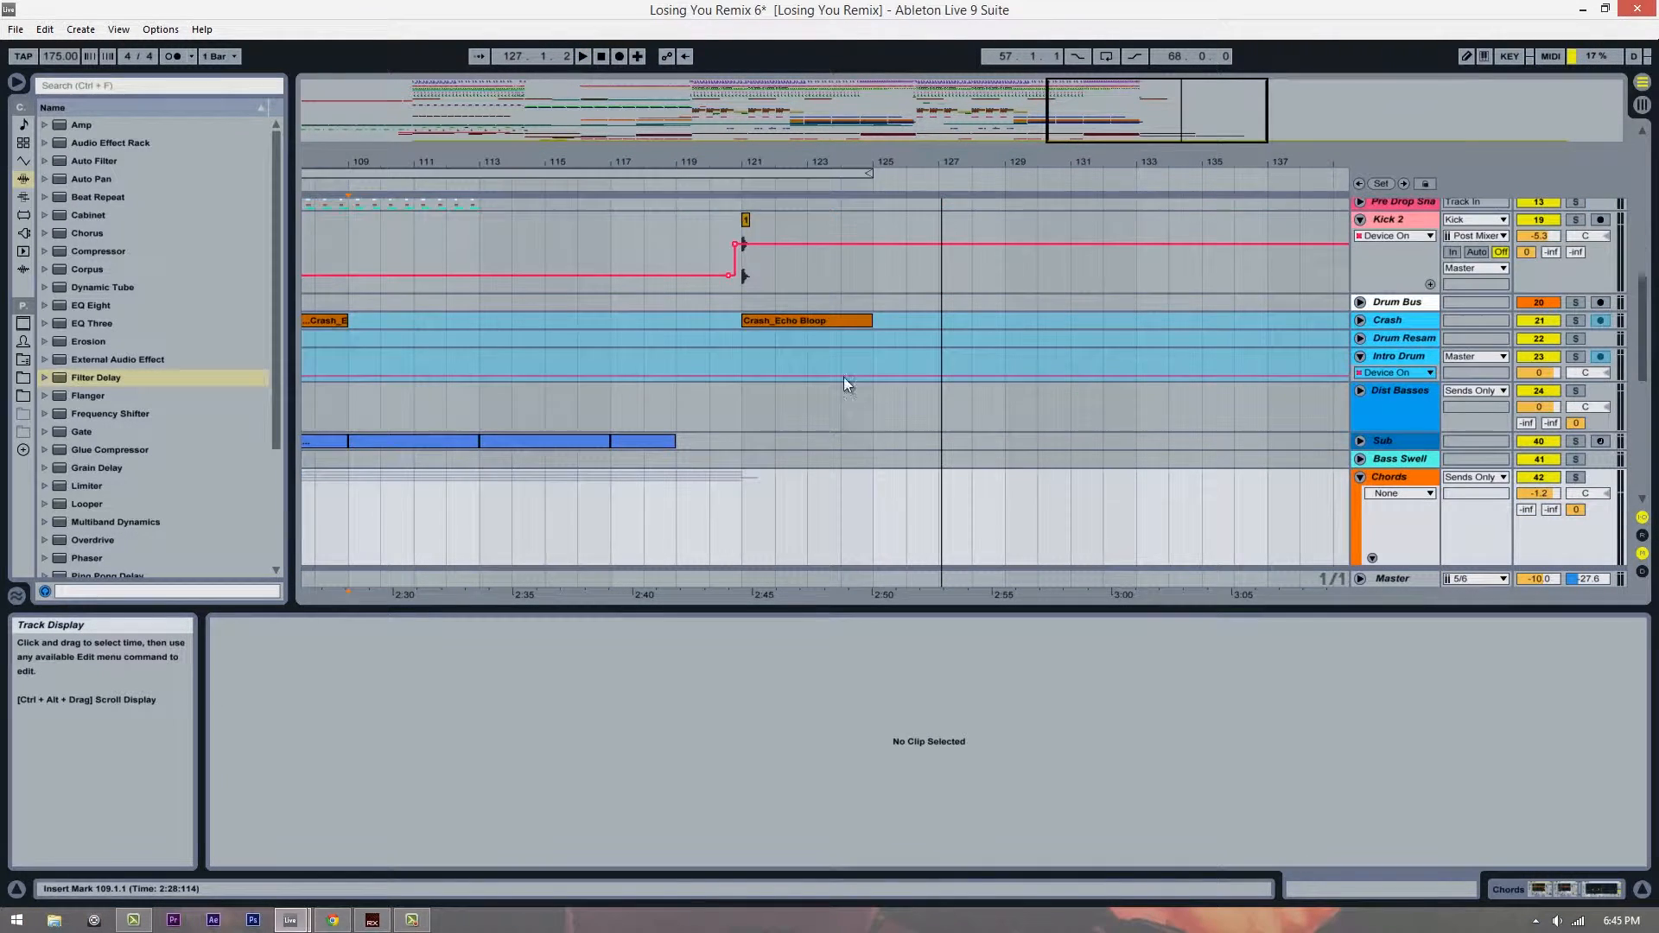
scroll(844, 377, up, 4)
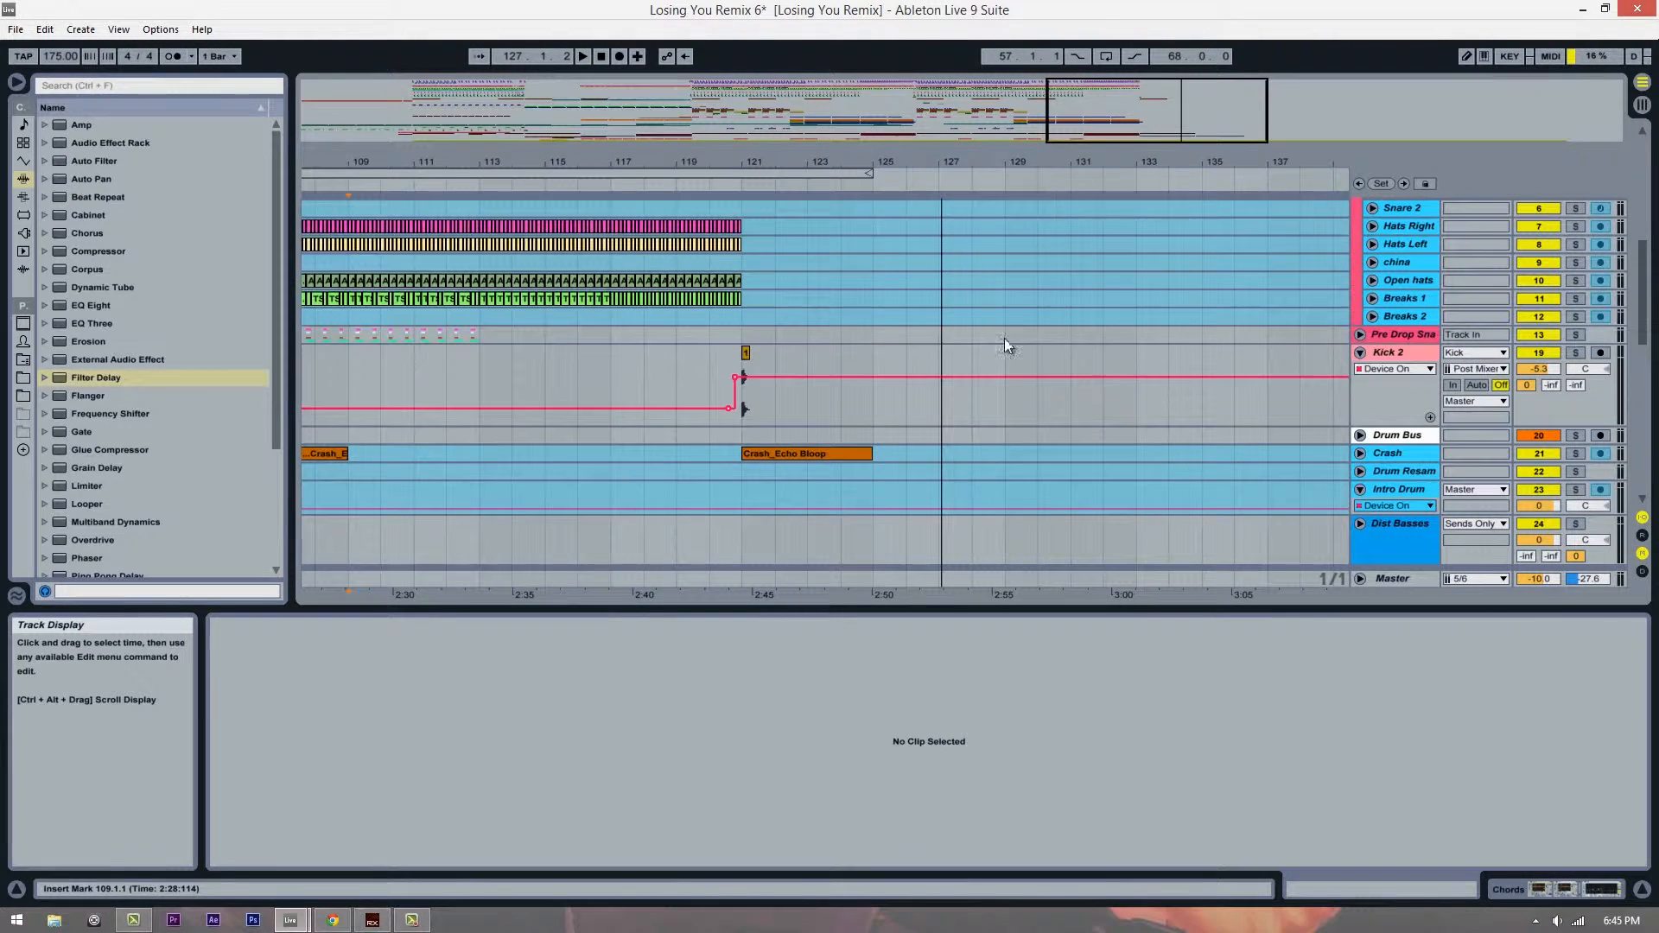
click(1404, 353)
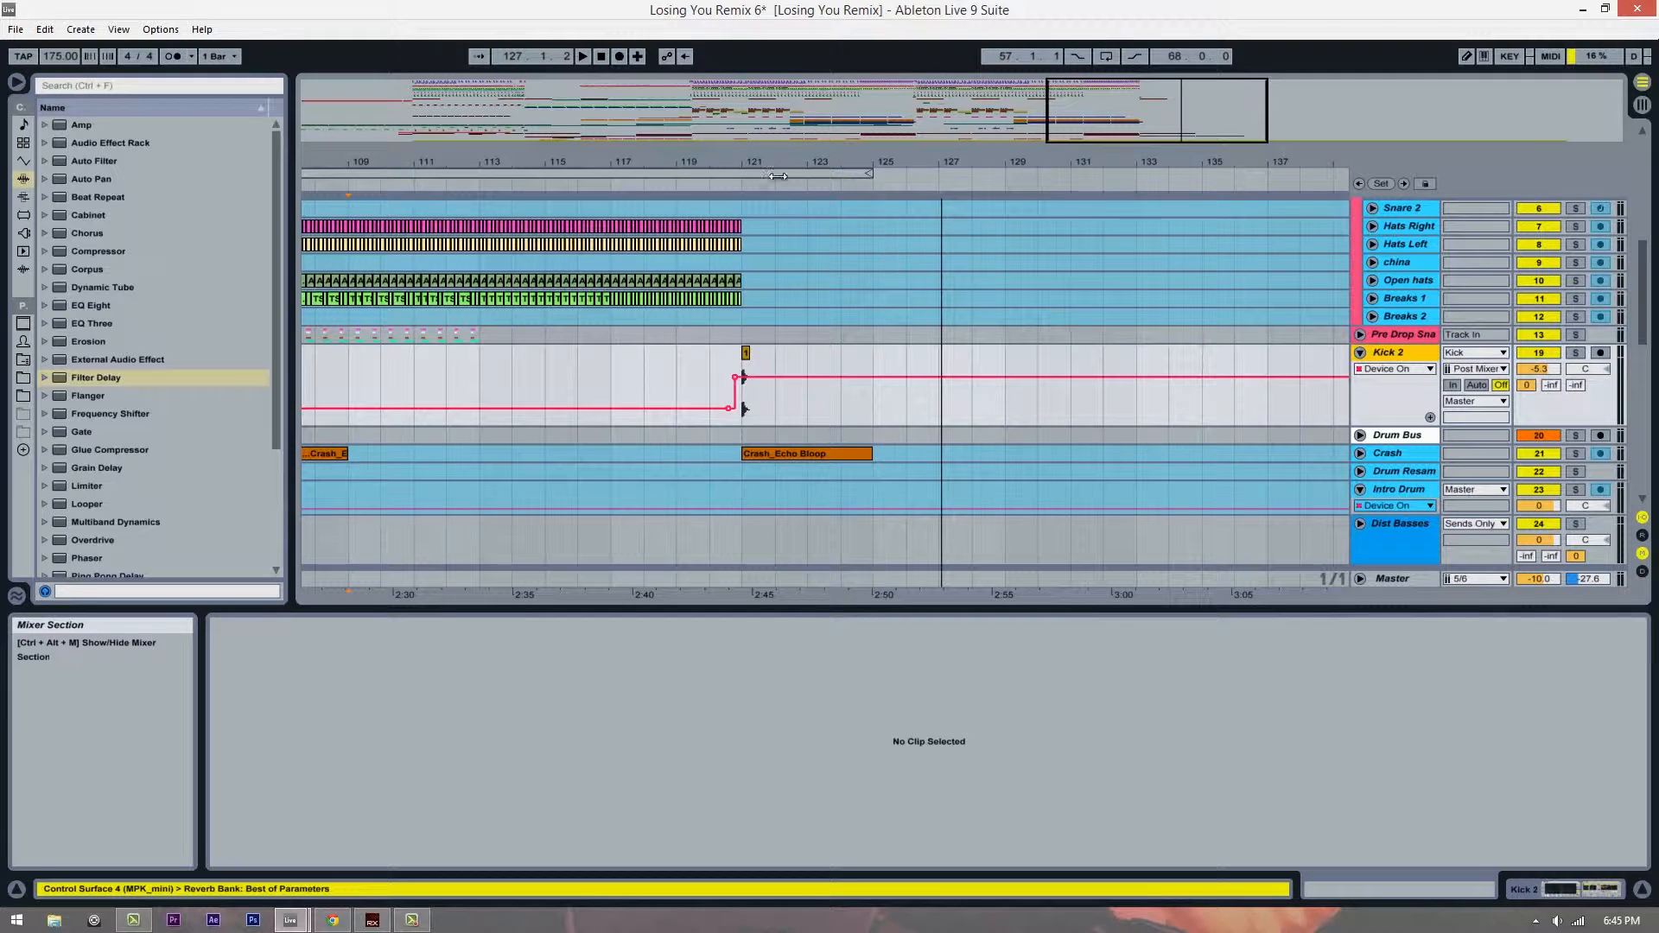
Step: Play from 88.1.1 through the two Kick 2 hits leading into bar 89, and stop playback
drag(778, 176, 878, 159)
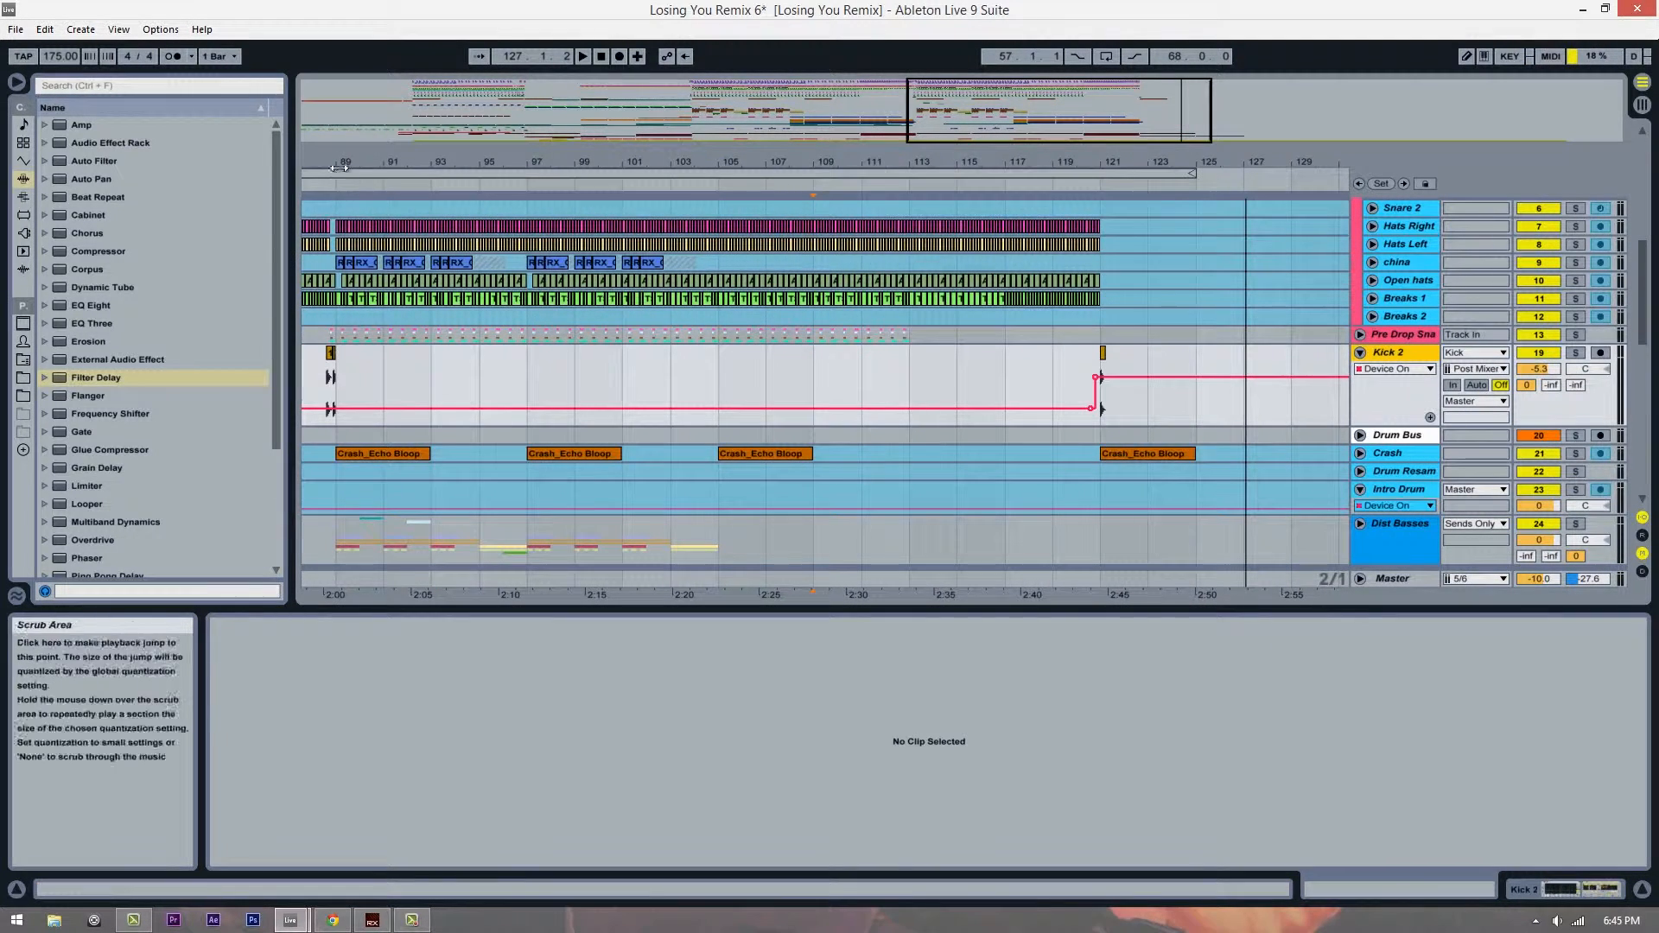
drag(339, 167, 636, 410)
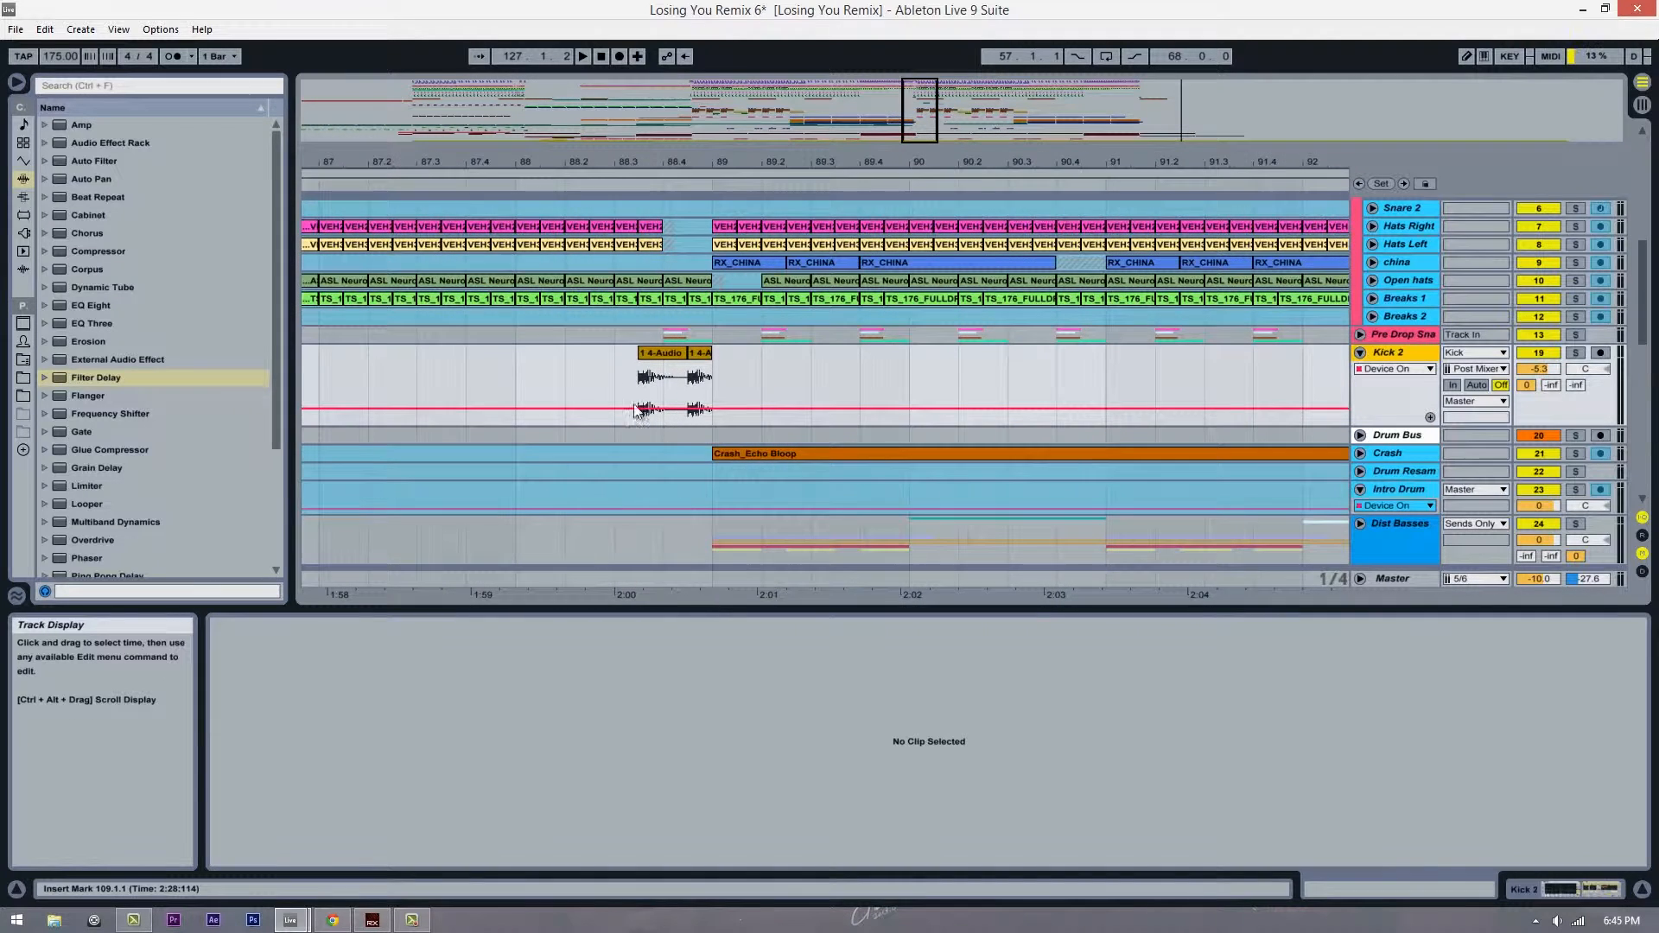
click(513, 355)
key(space)
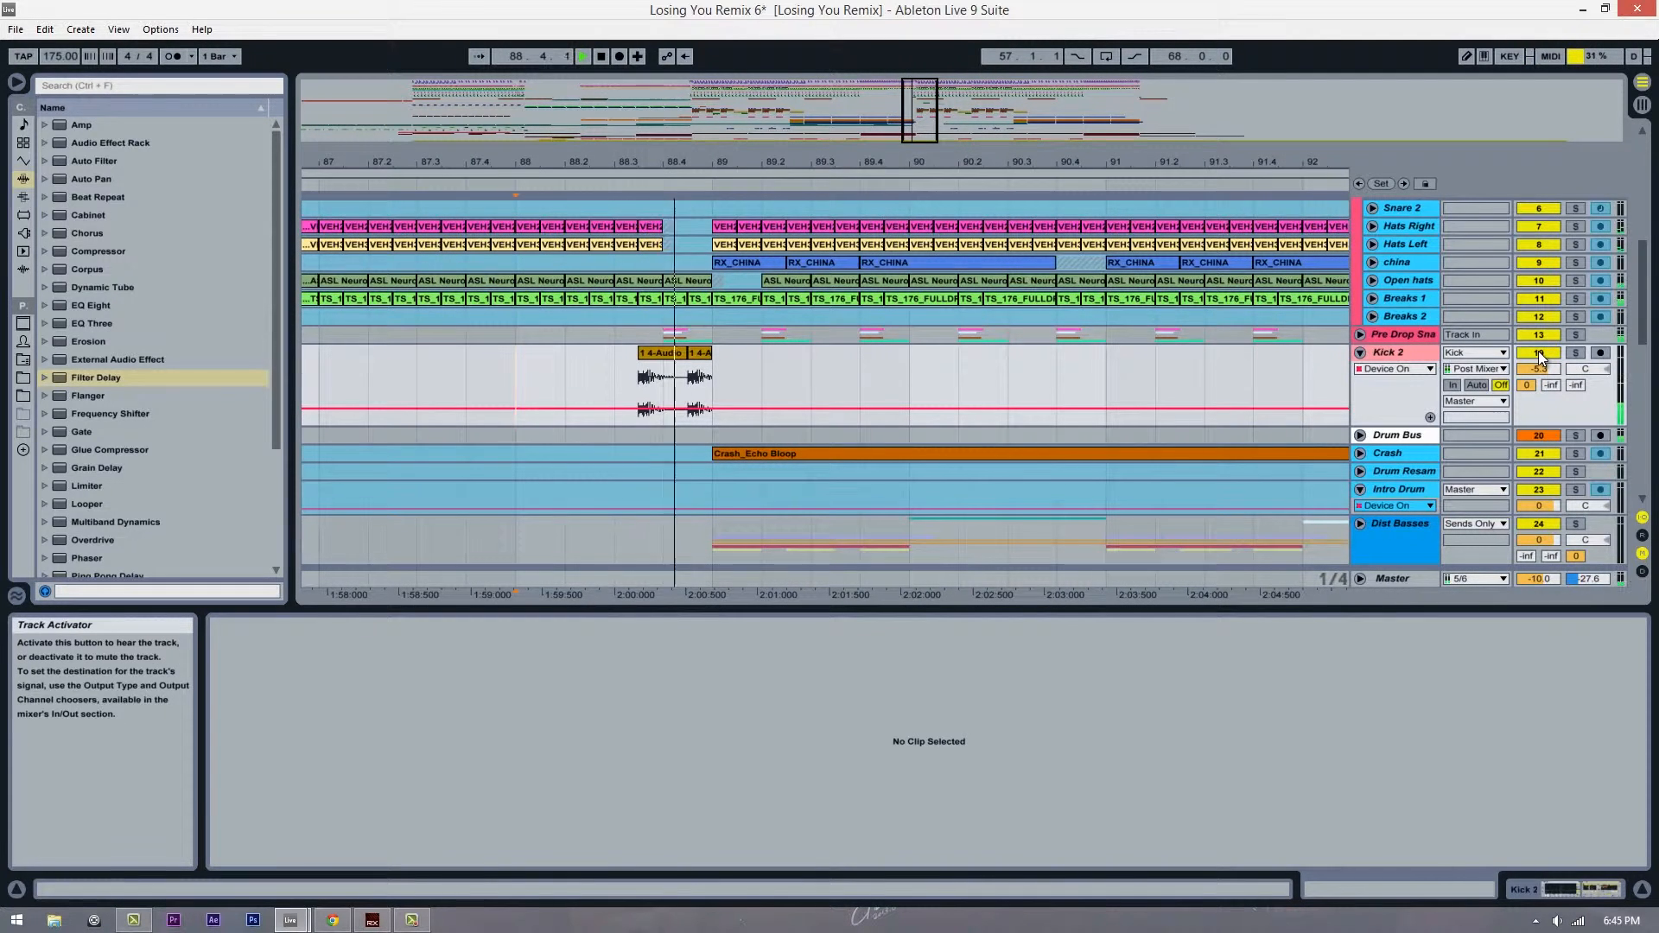
key(space)
Step: Show the Formant track's devices and select its time range 121.1.1 to 122.1.1
drag(1196, 164, 1202, 224)
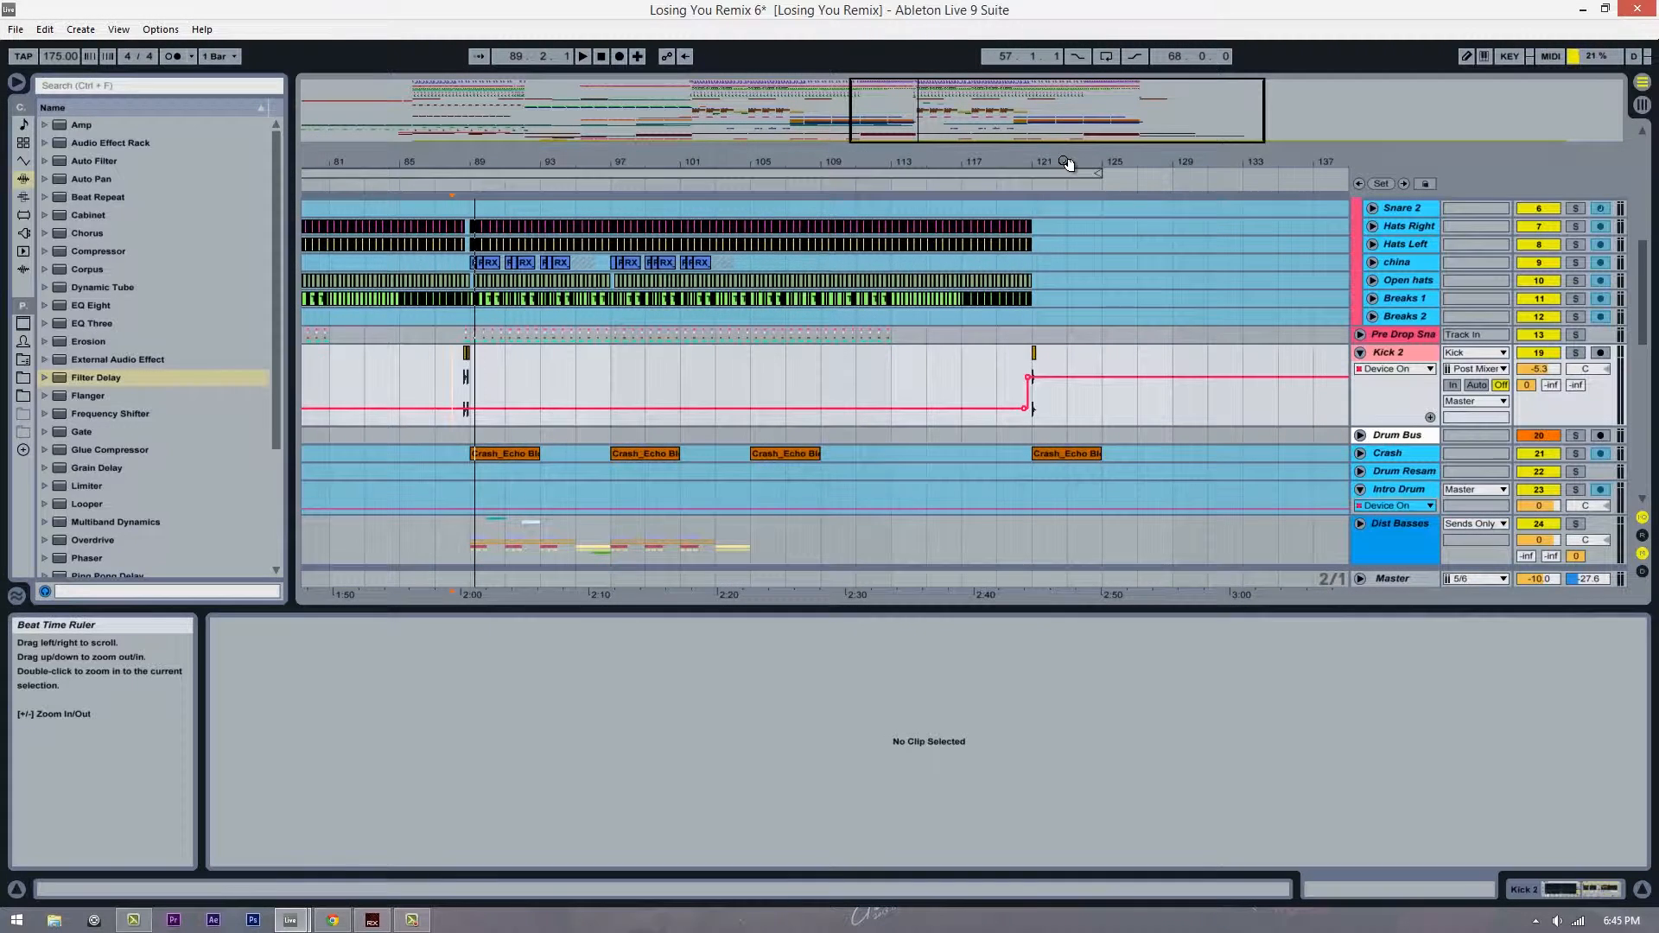
drag(1085, 159, 859, 163)
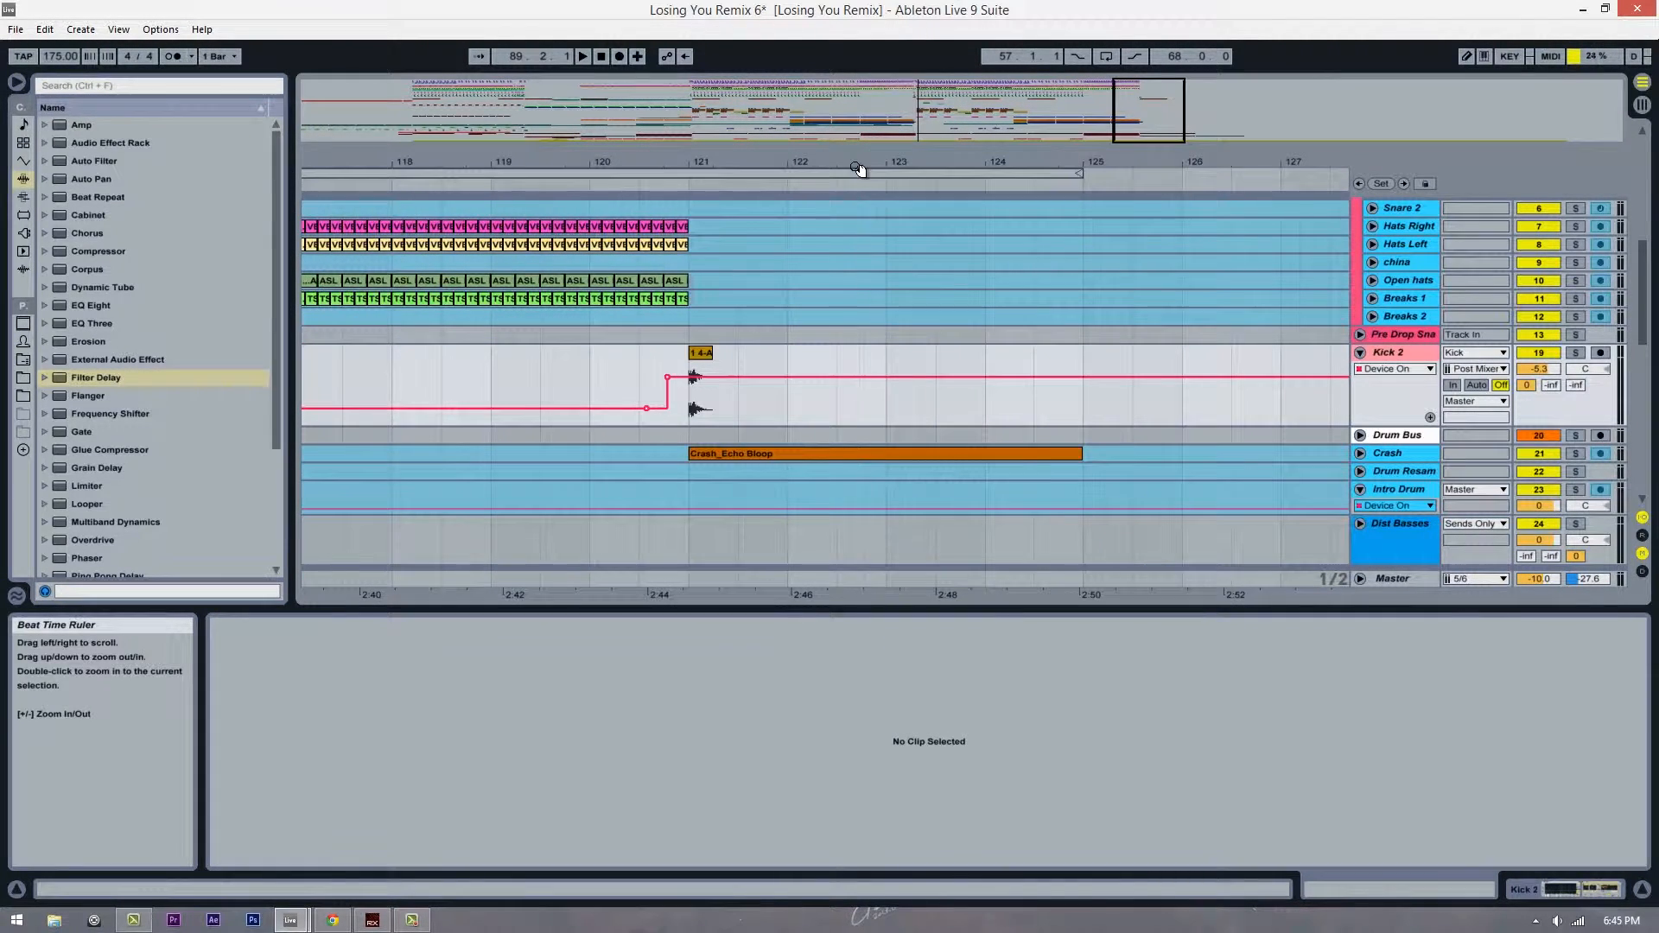
scroll(884, 334, down, 2)
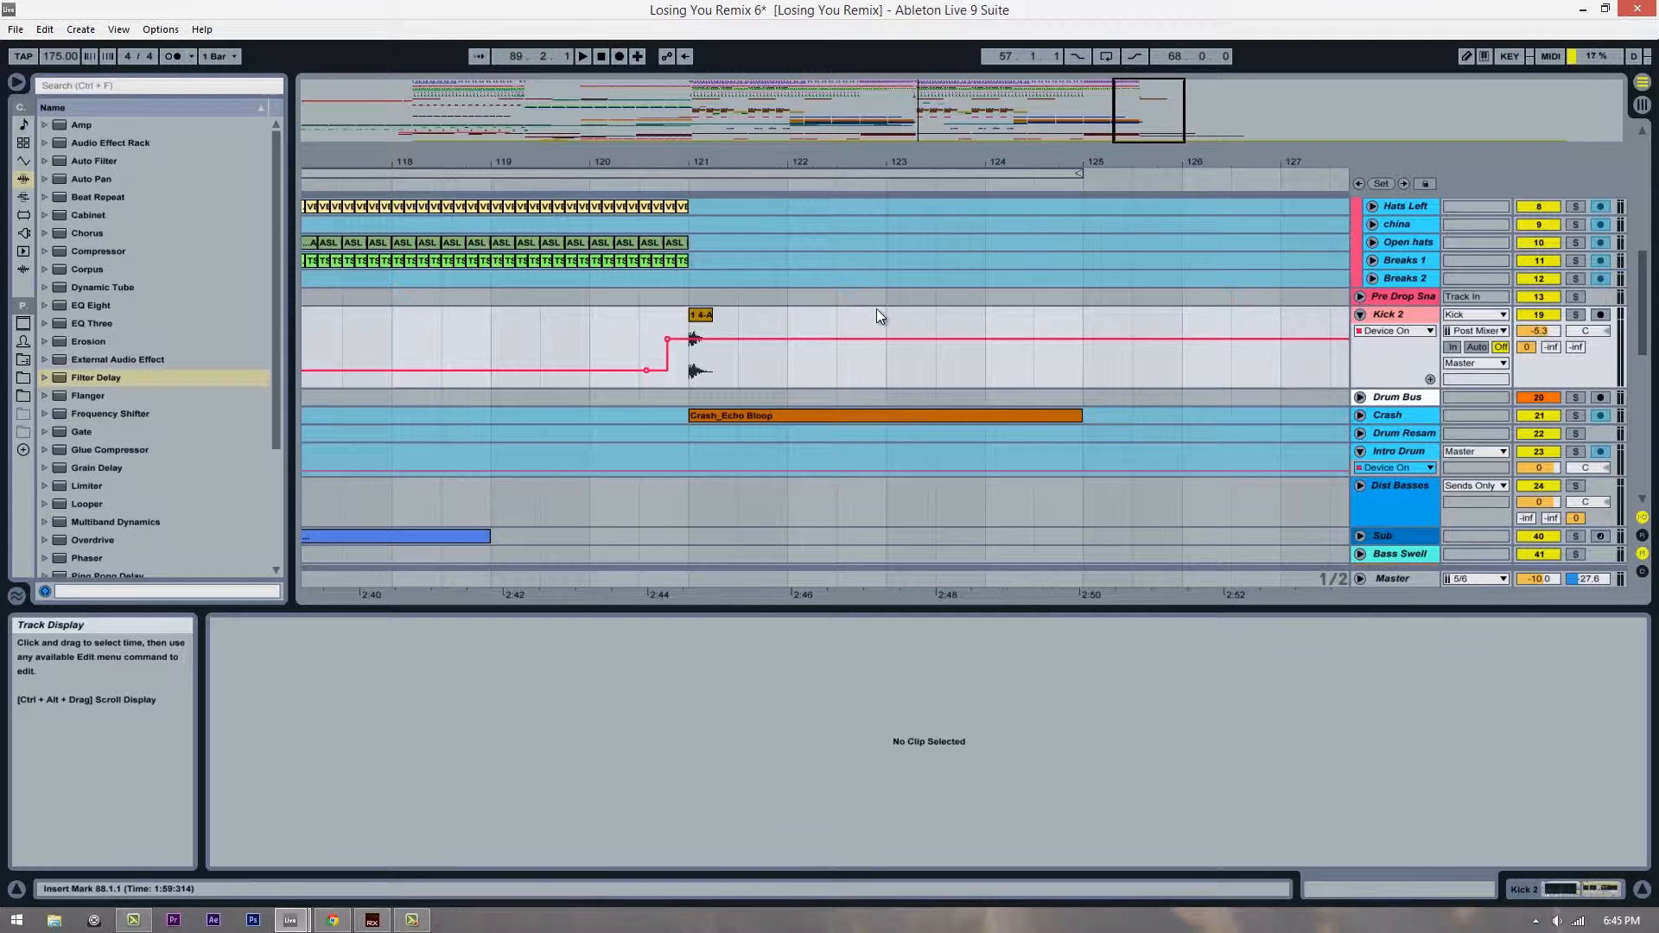
scroll(876, 308, down, 10)
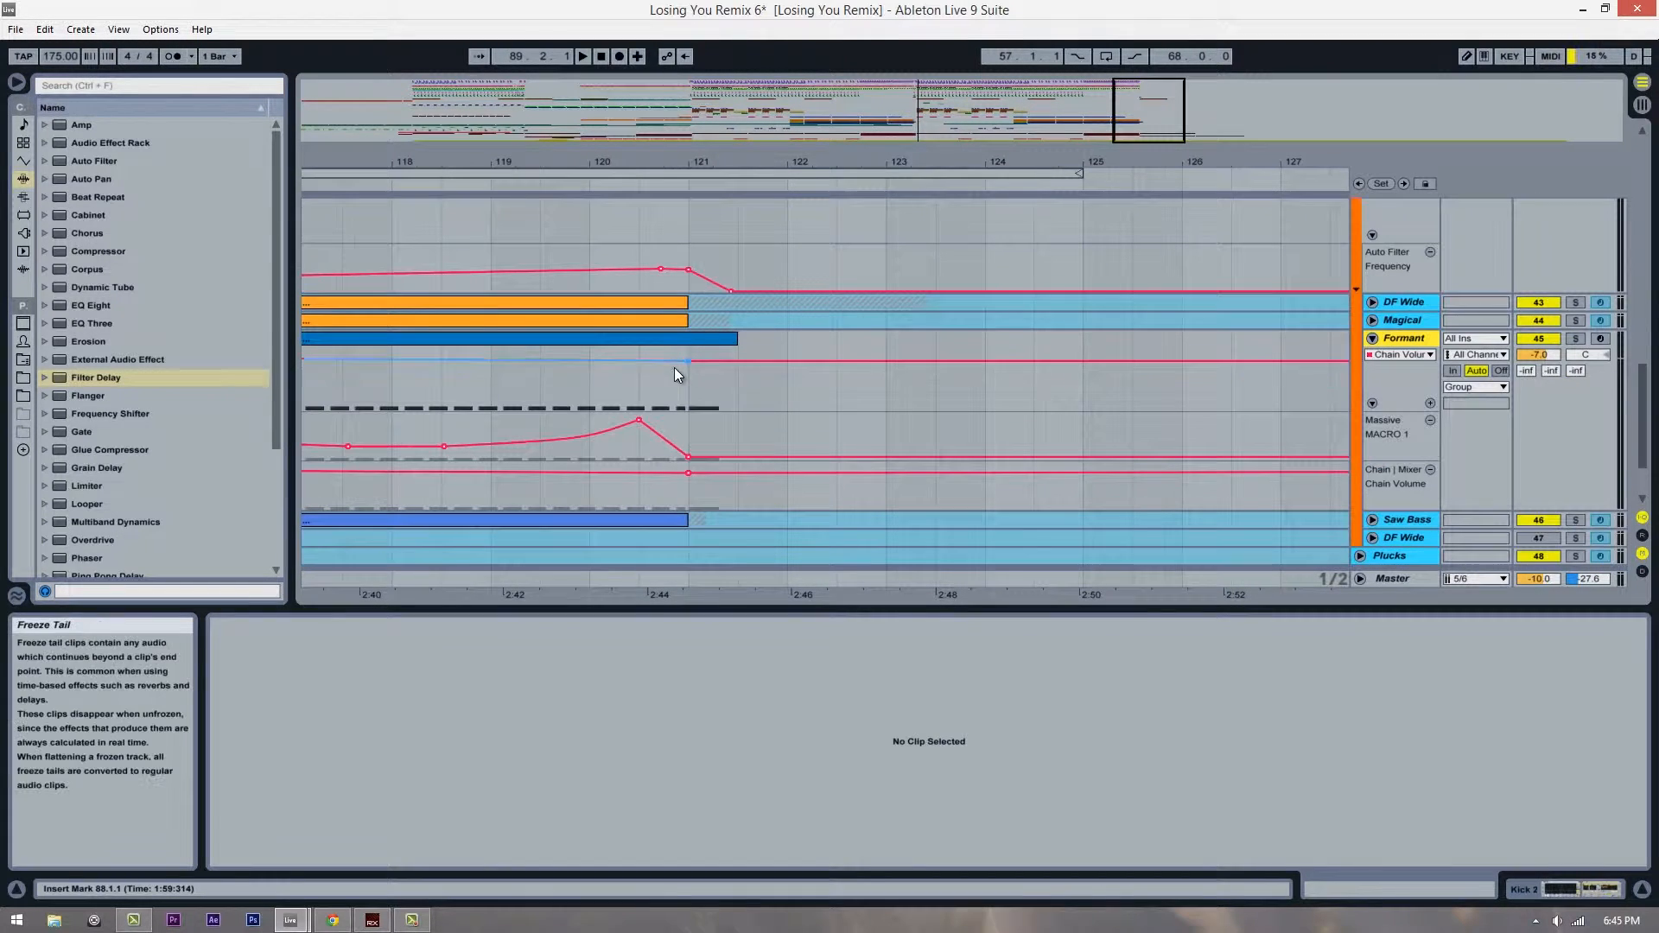
scroll(661, 397, up, 1)
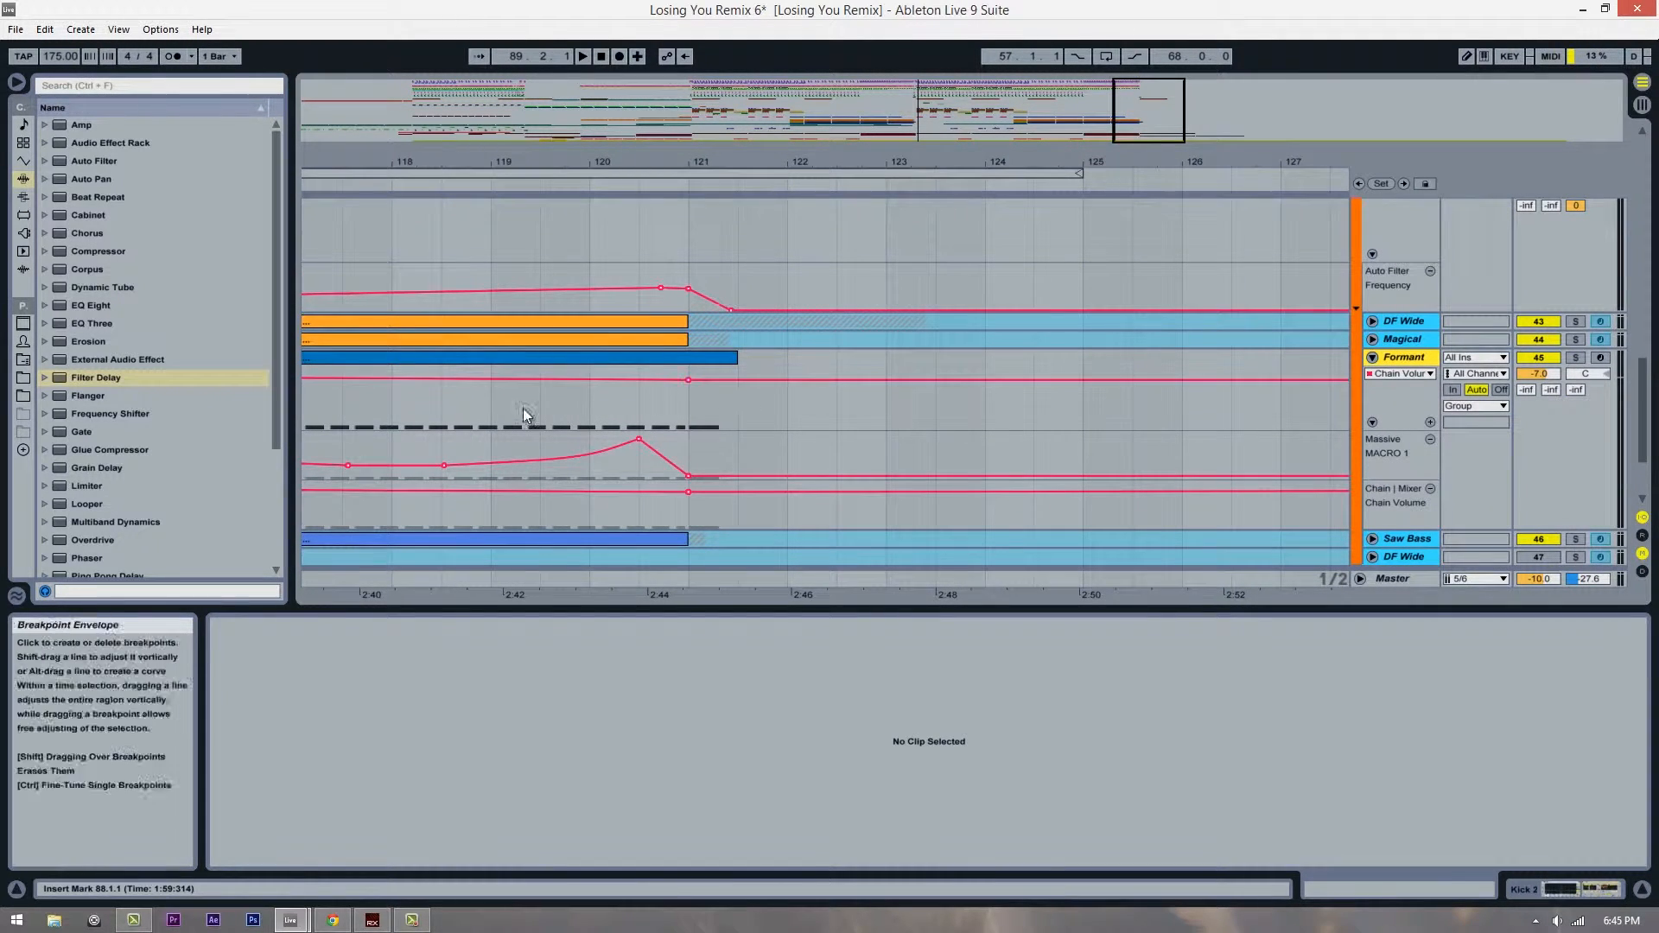
click(471, 425)
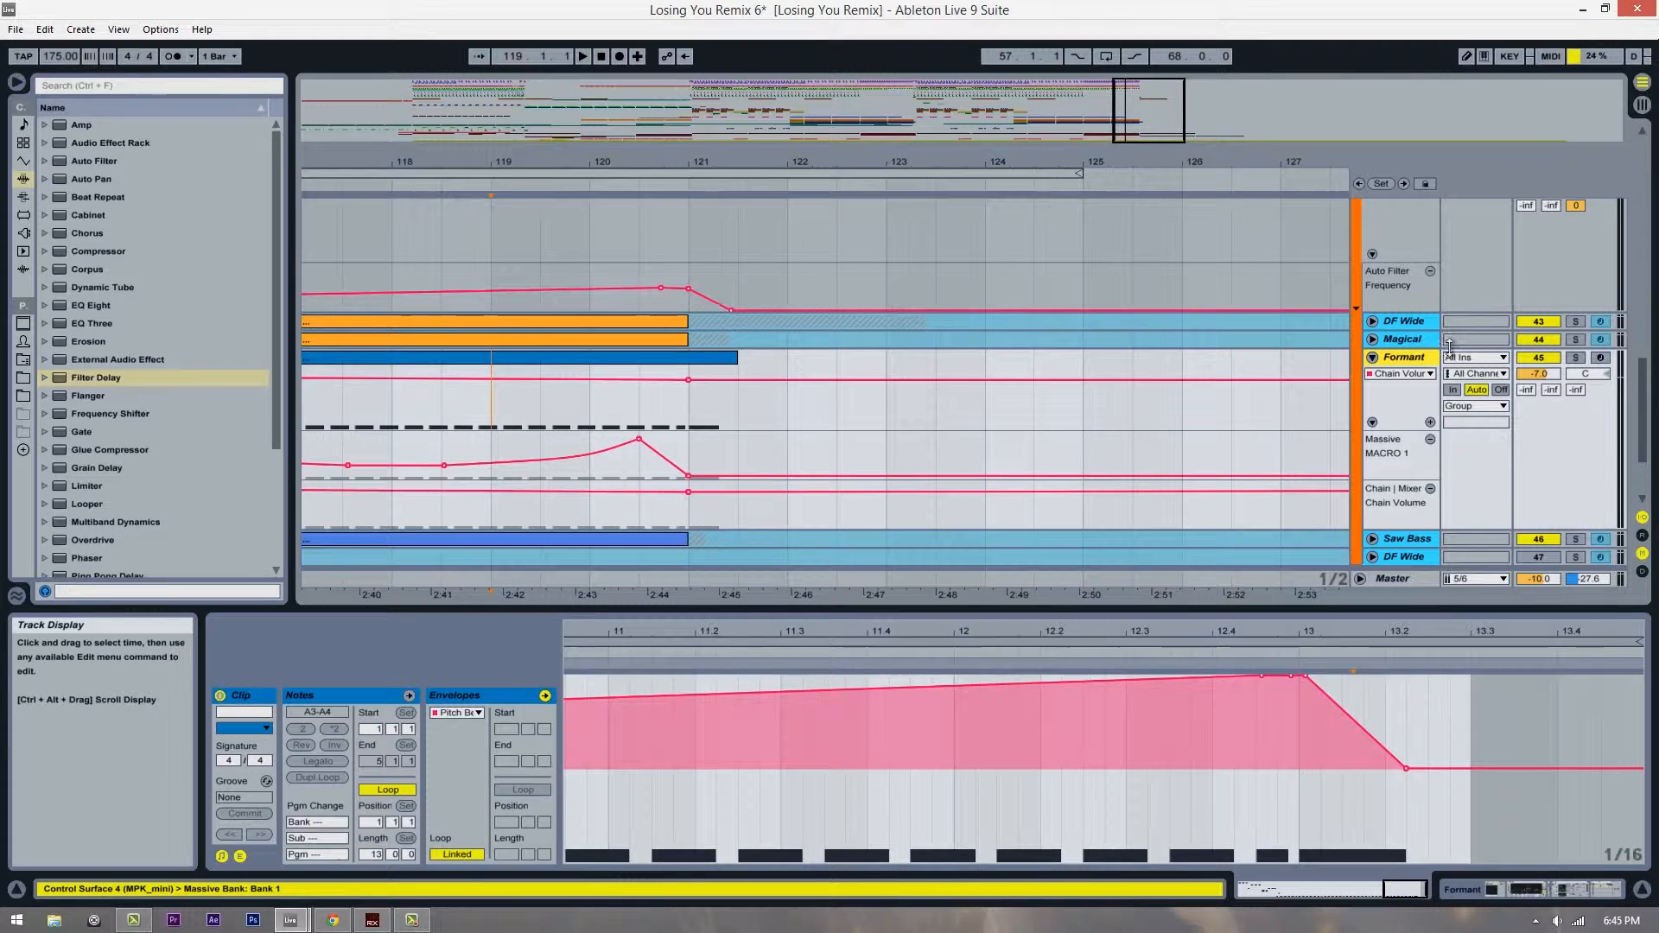
click(1395, 356)
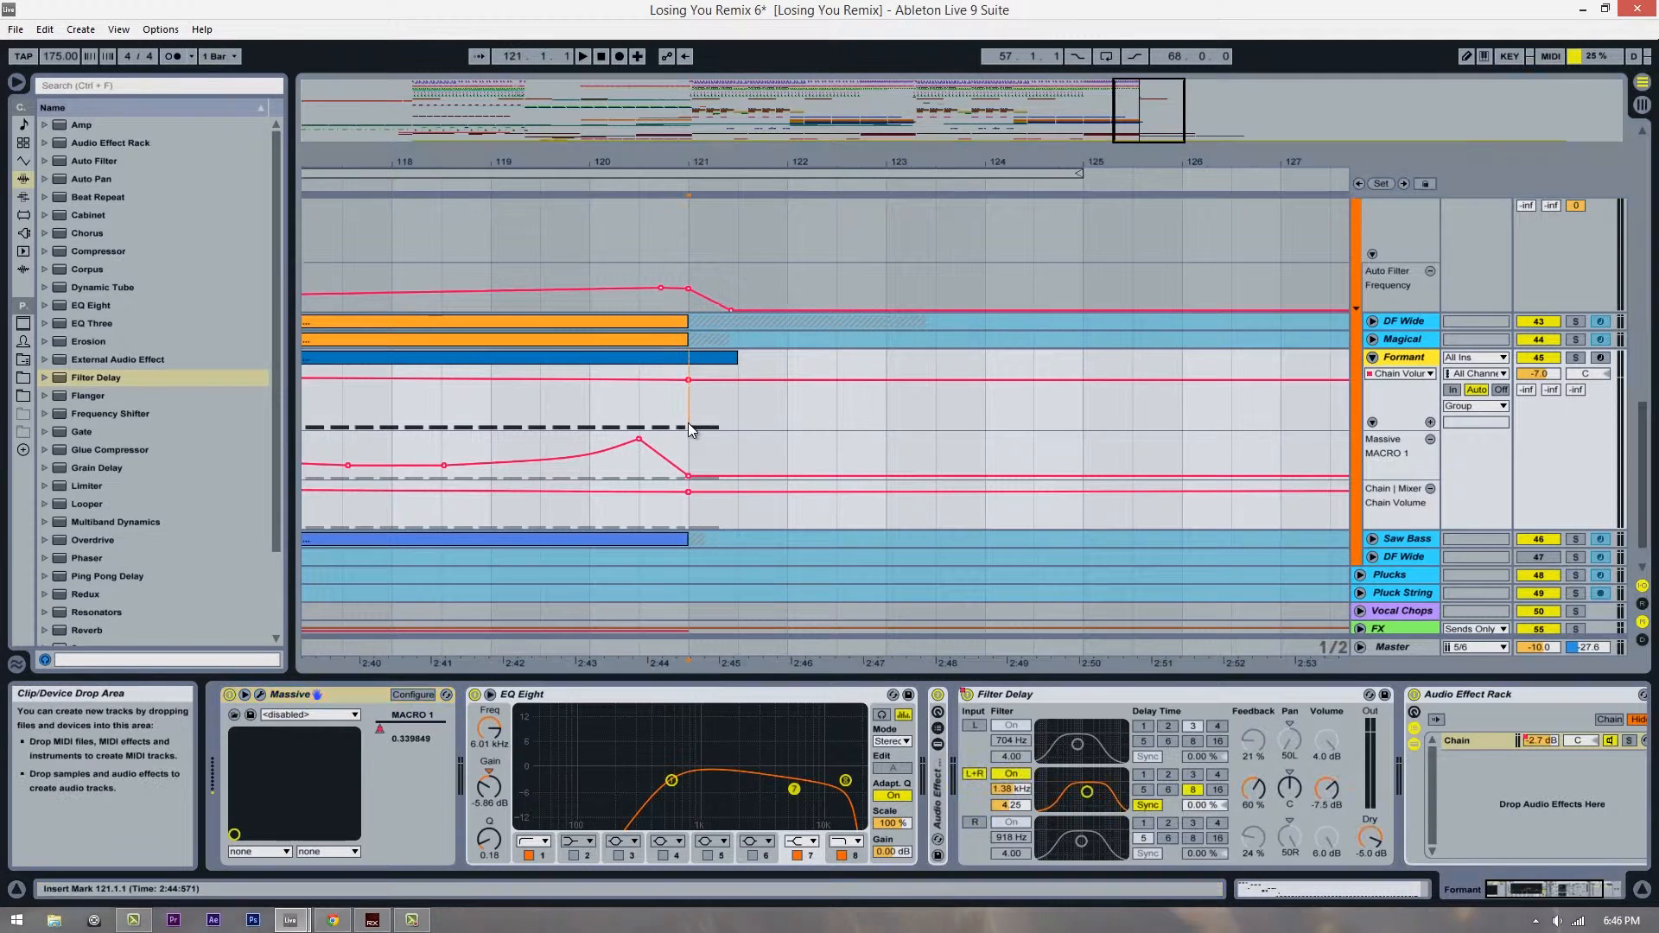
drag(688, 422, 766, 439)
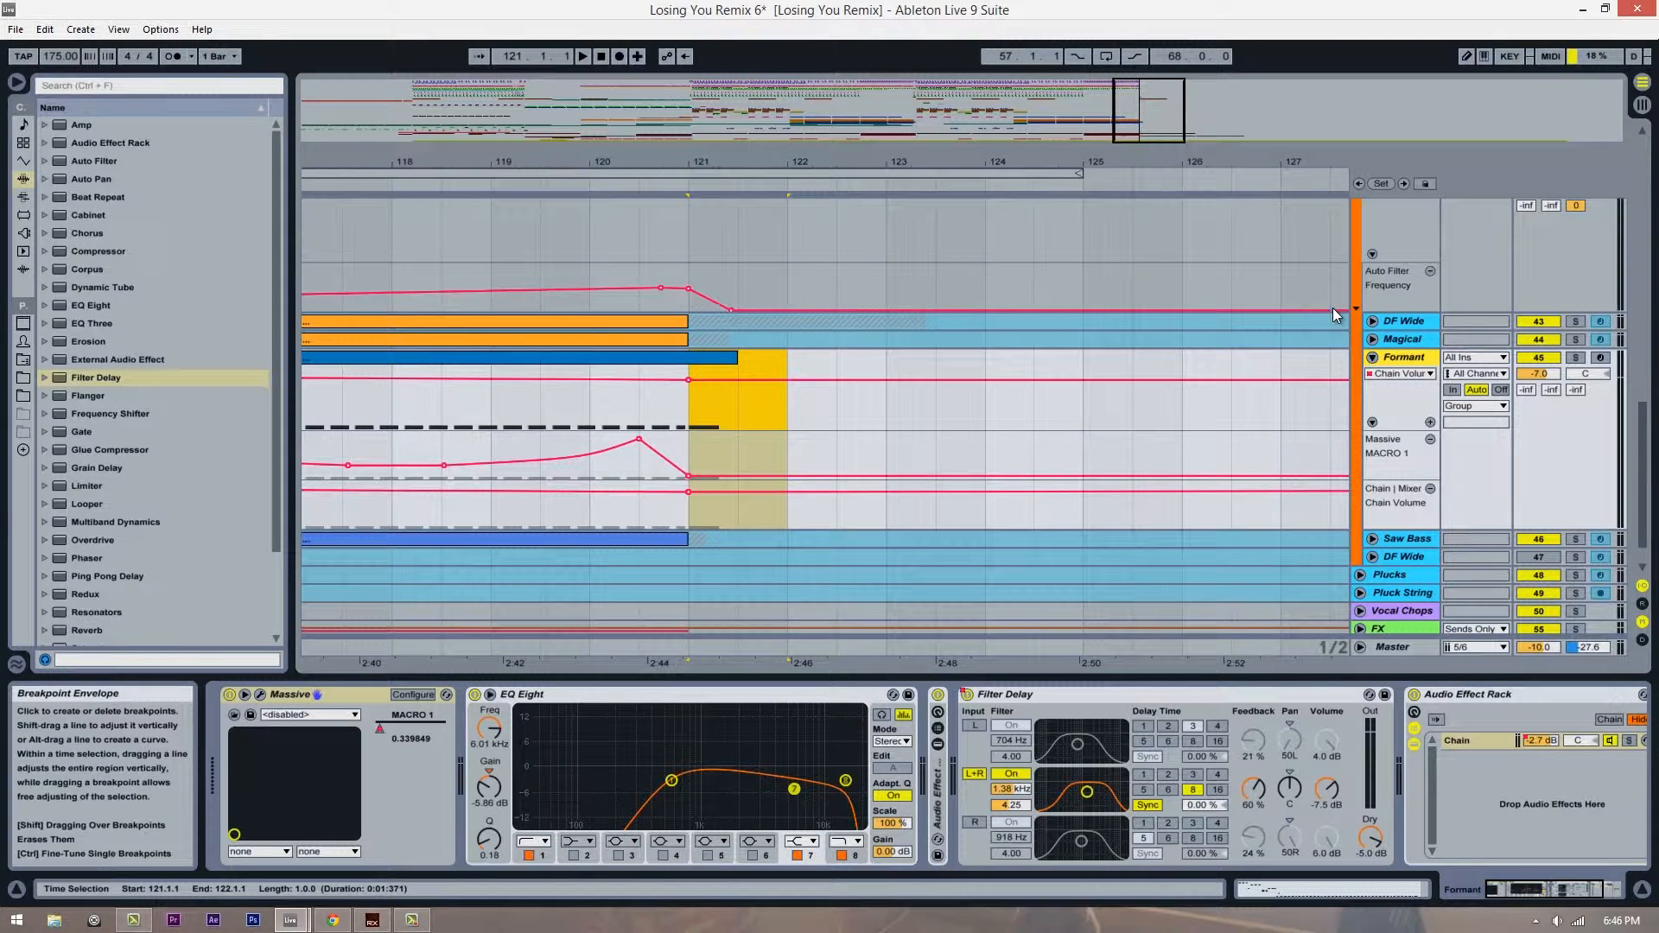
Step: Open the Formant clip's Pitch Bend envelope and select 121.1.1 to 121.2.2 over its final note and downward bend
click(713, 358)
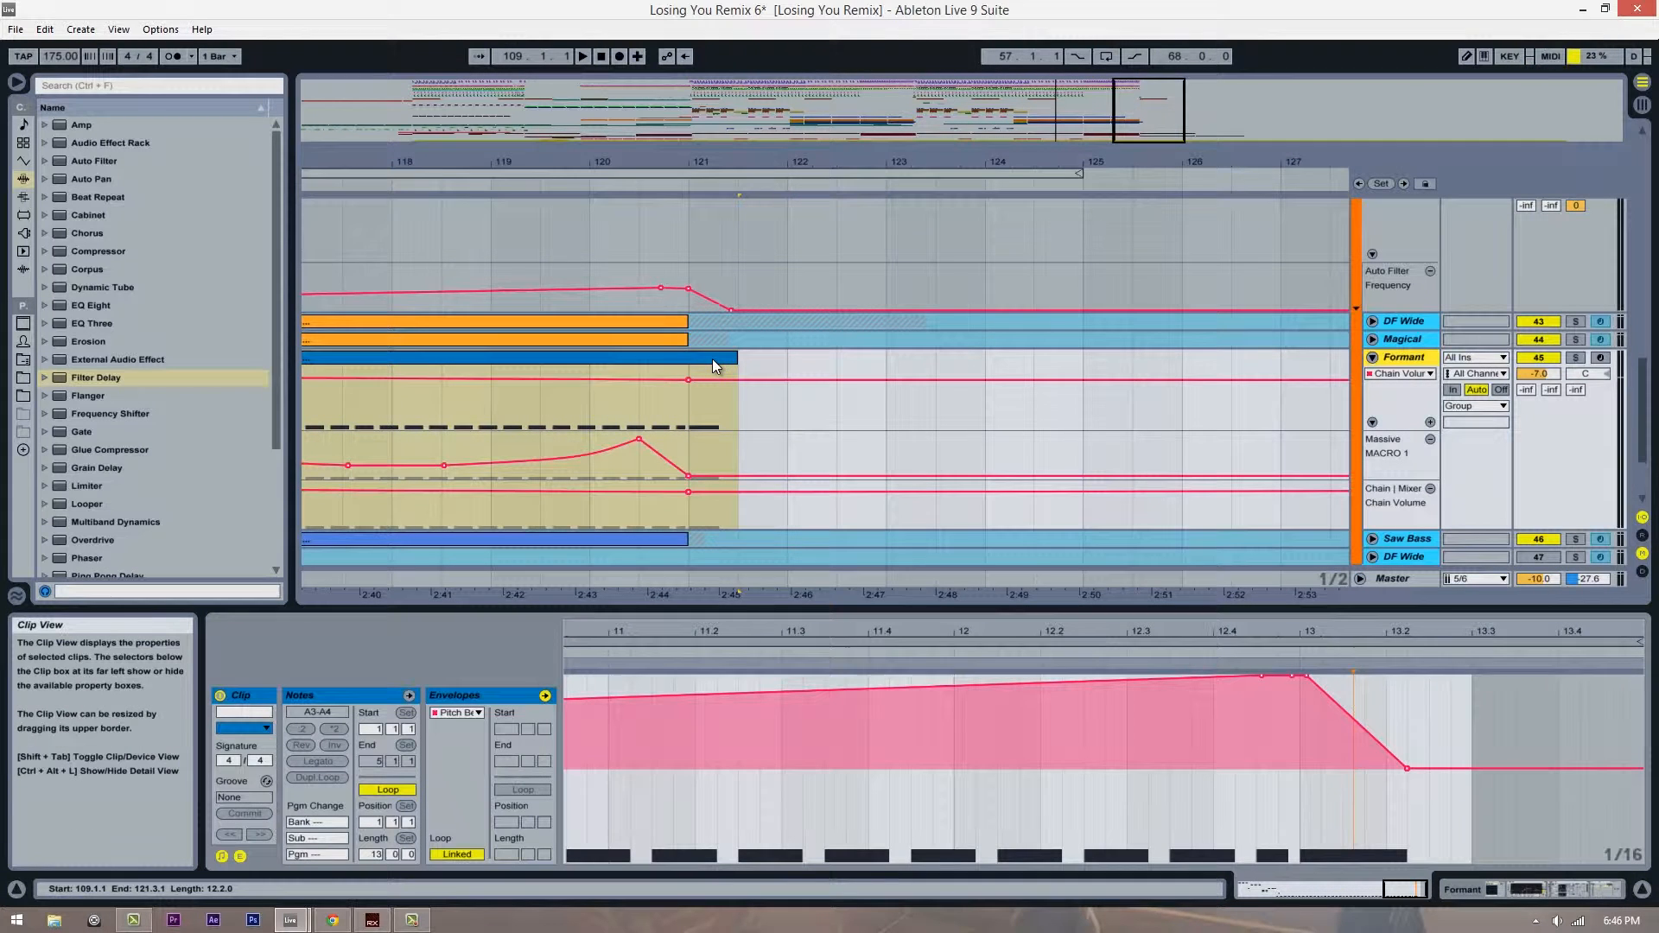
drag(1359, 633, 1198, 651)
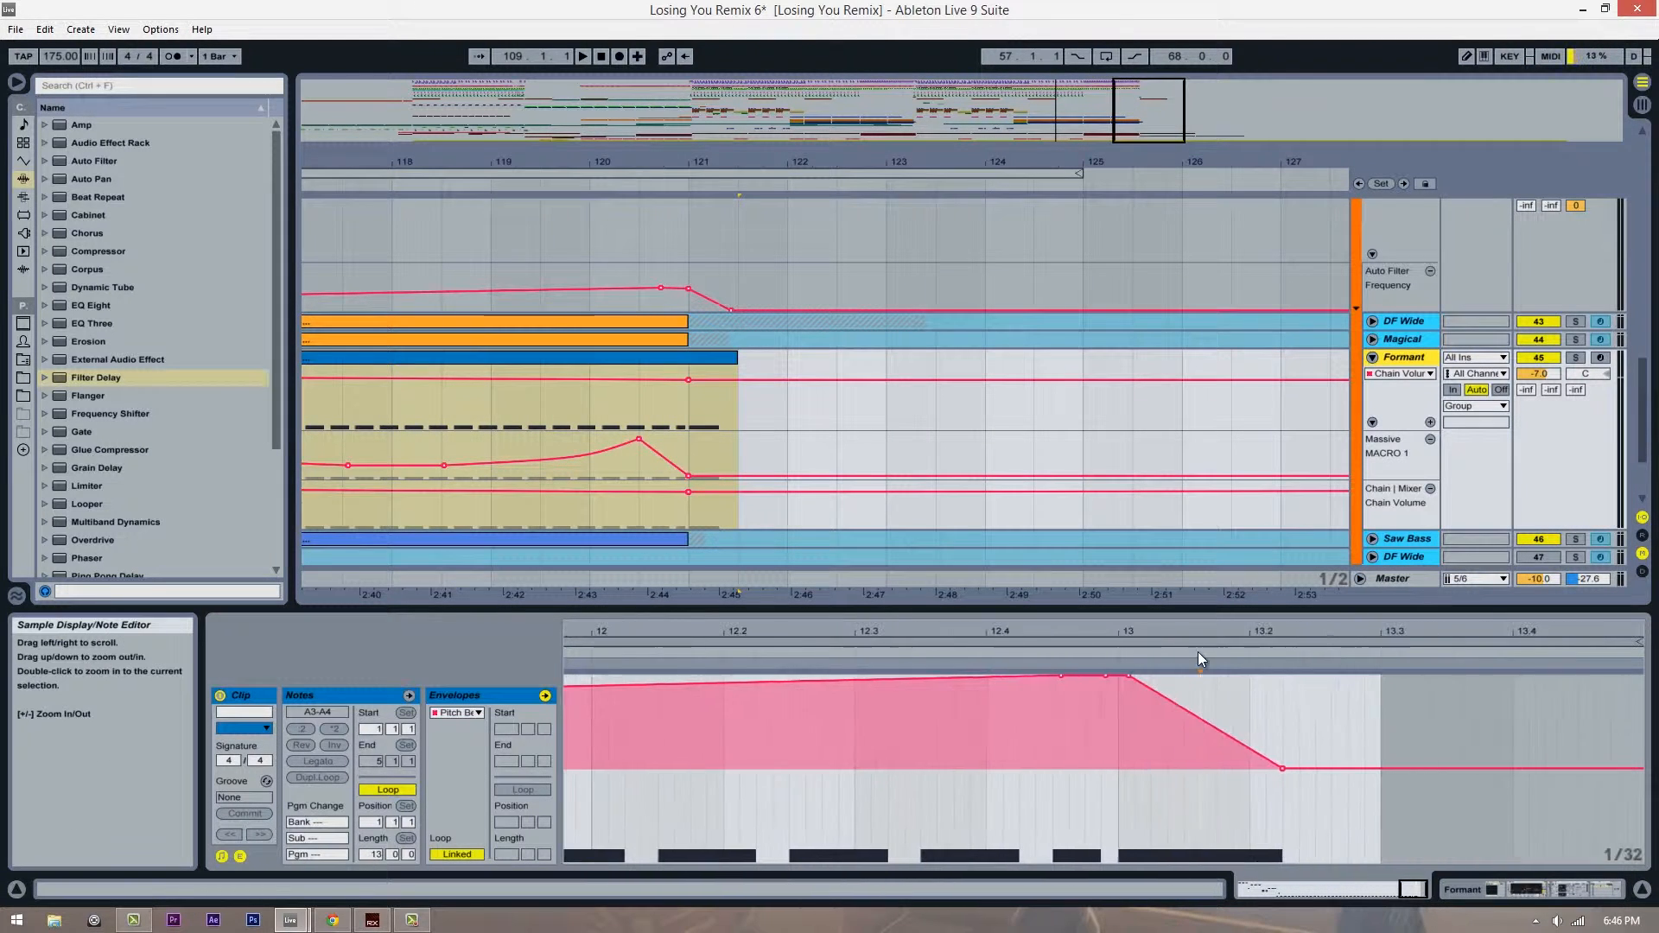
drag(1118, 836, 1296, 827)
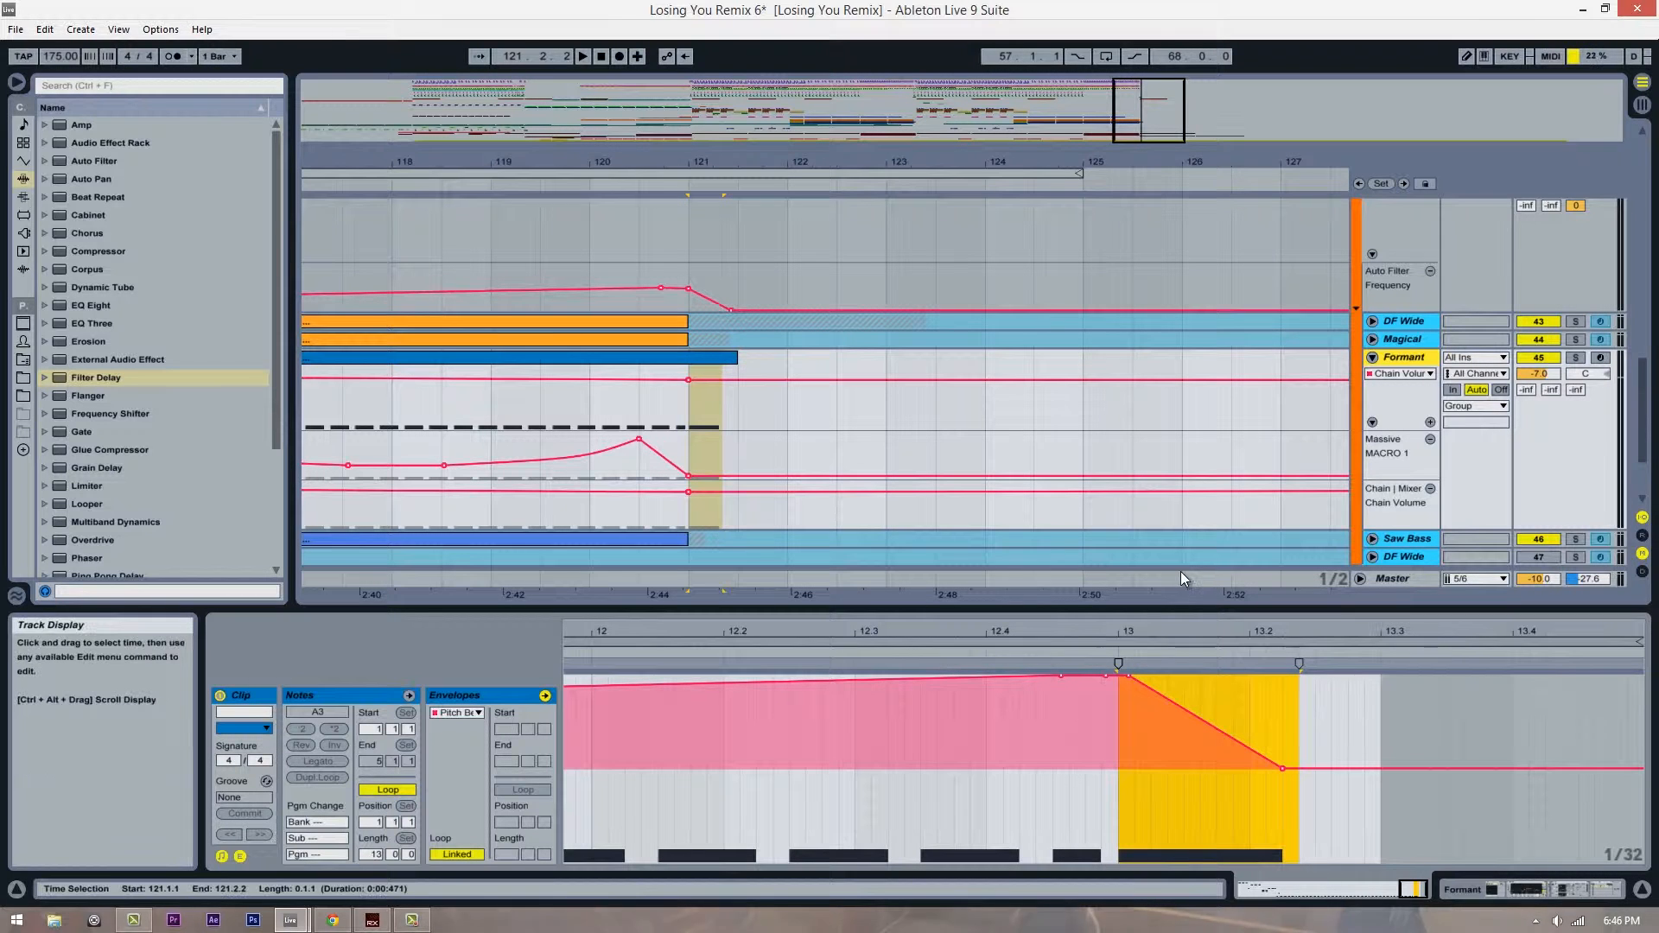
Step: Return to the Formant track's device chain and select its Filter Delay
scroll(709, 412, up, 2)
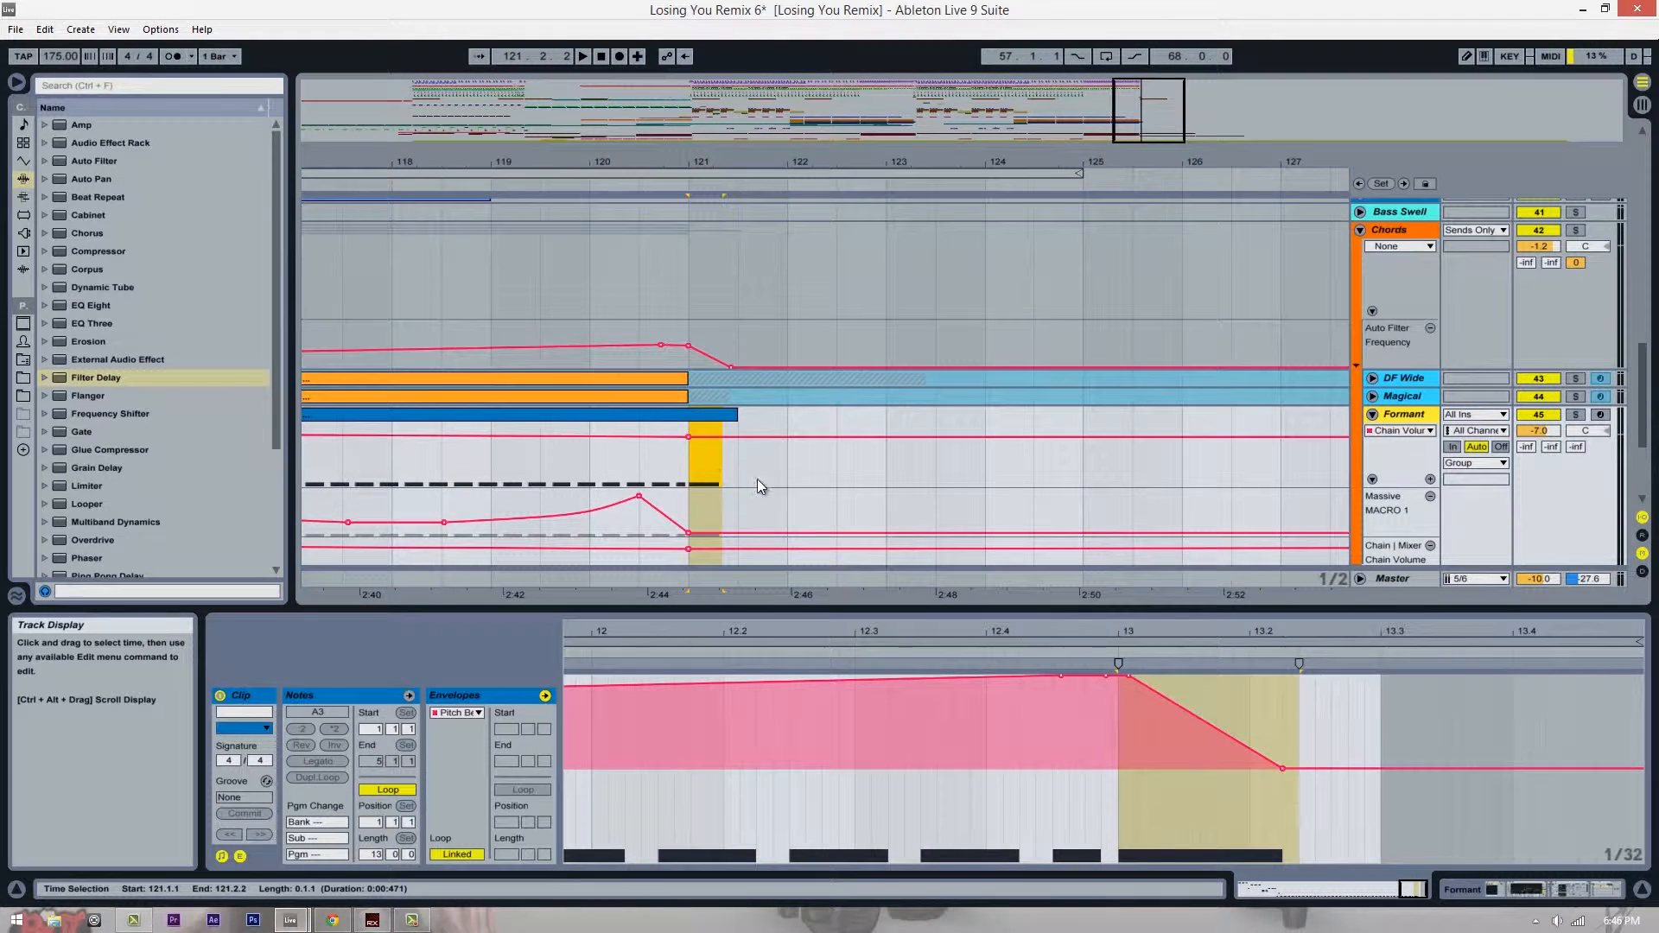
scroll(724, 481, down, 1)
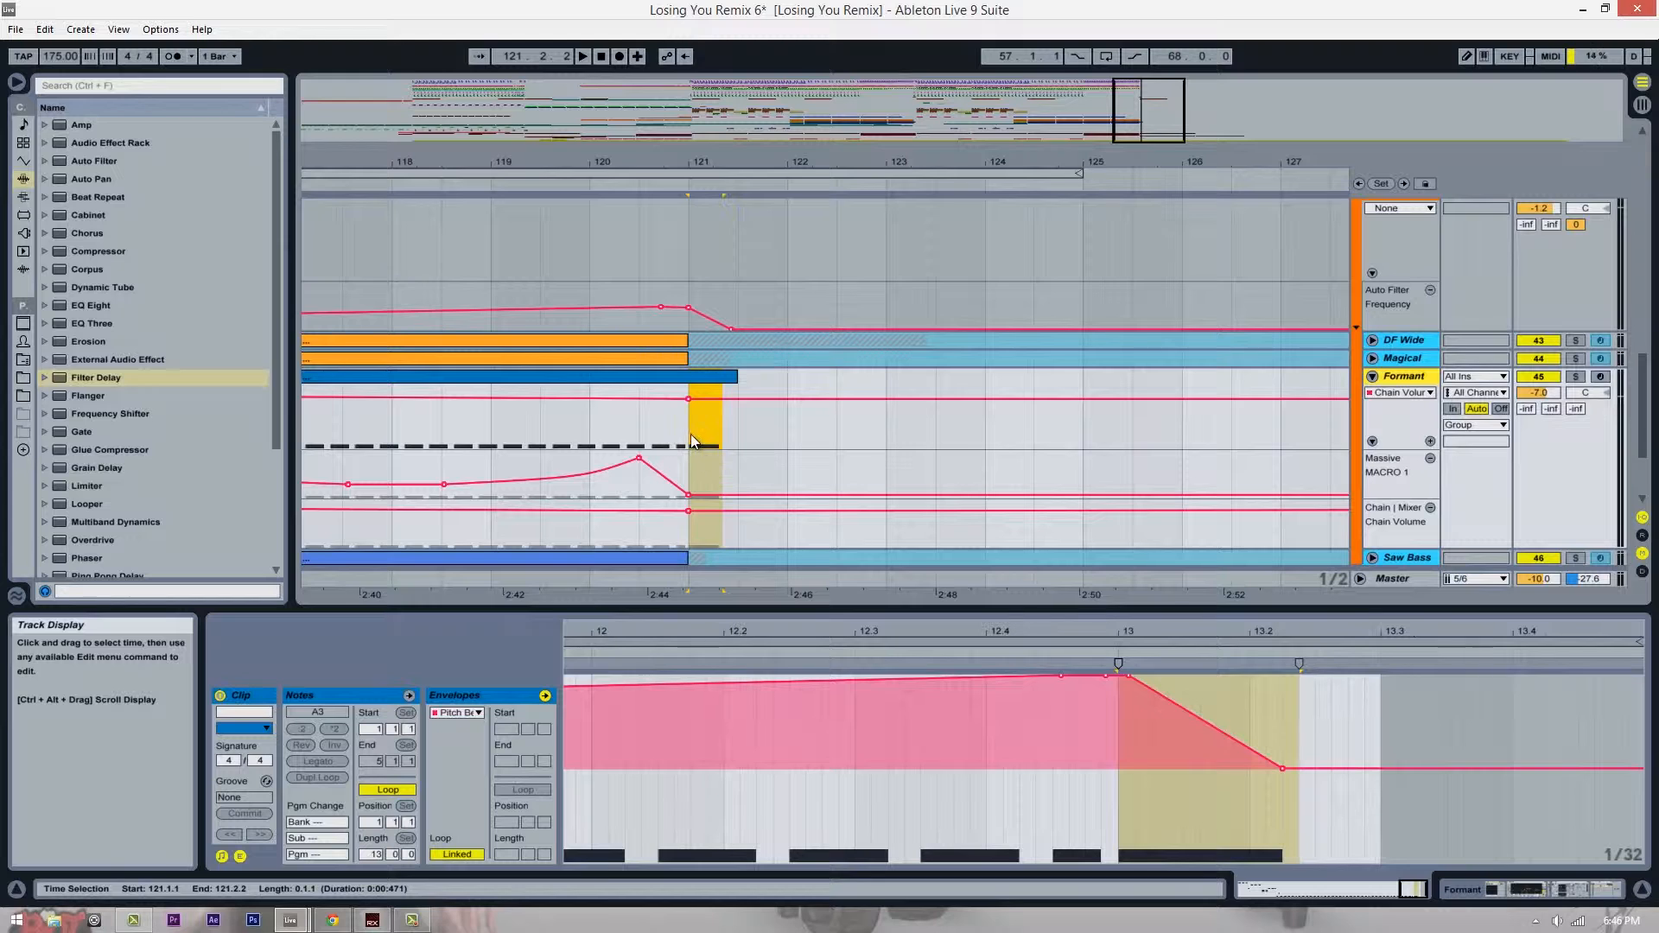
click(692, 440)
click(1404, 376)
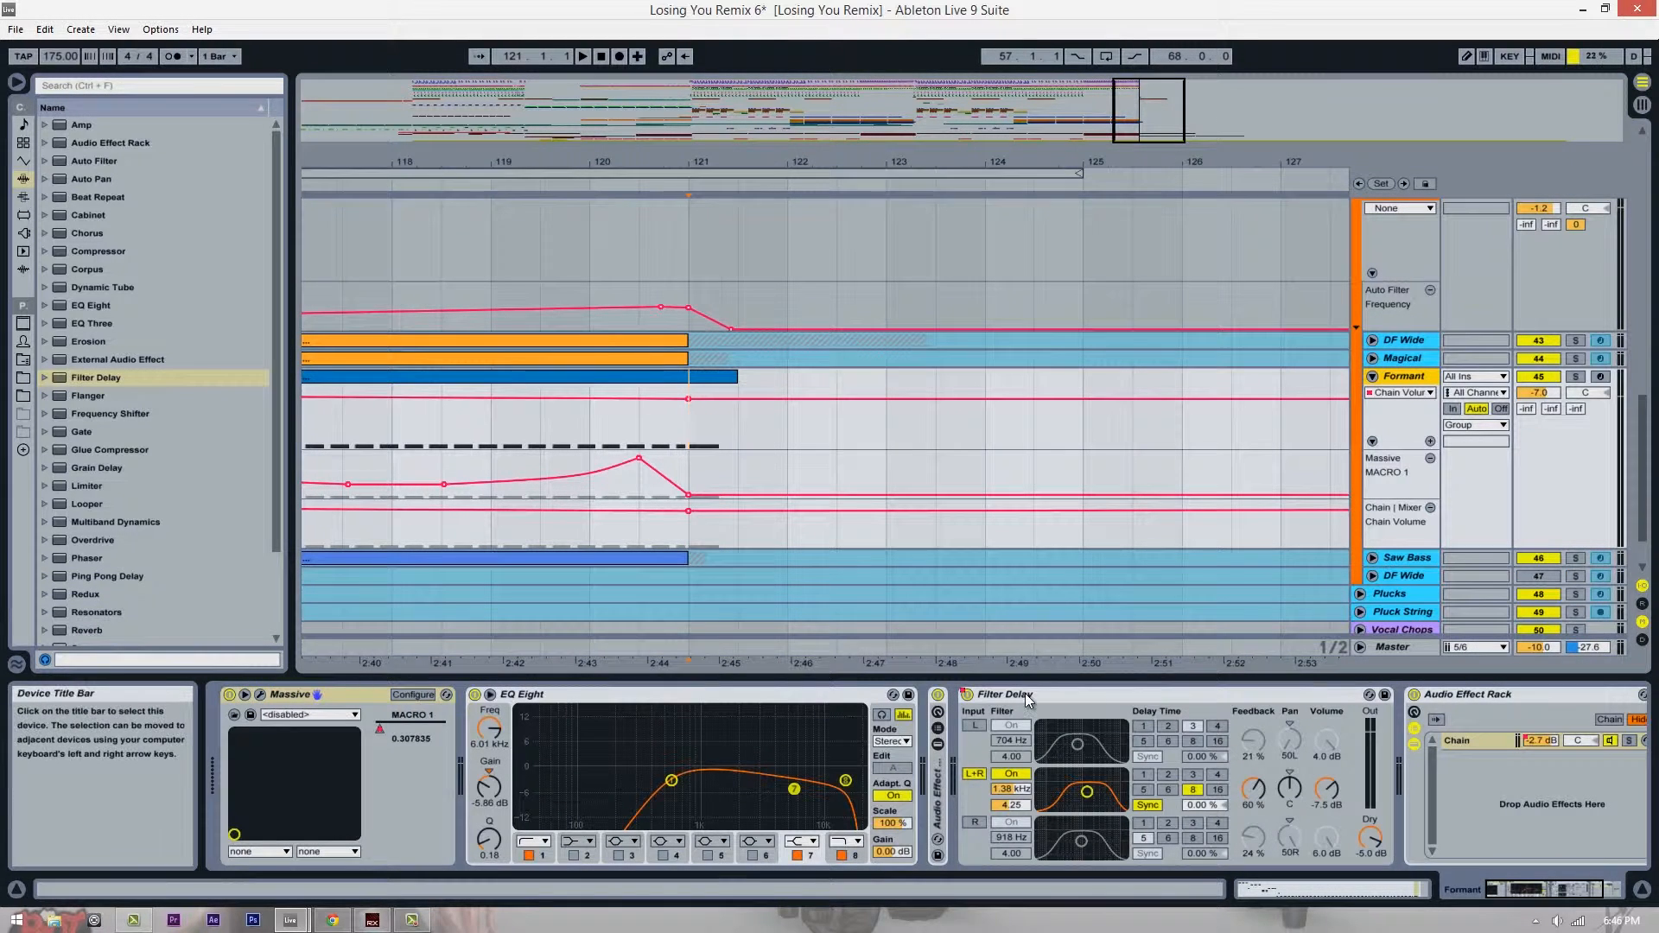
double_click(1025, 694)
double_click(974, 748)
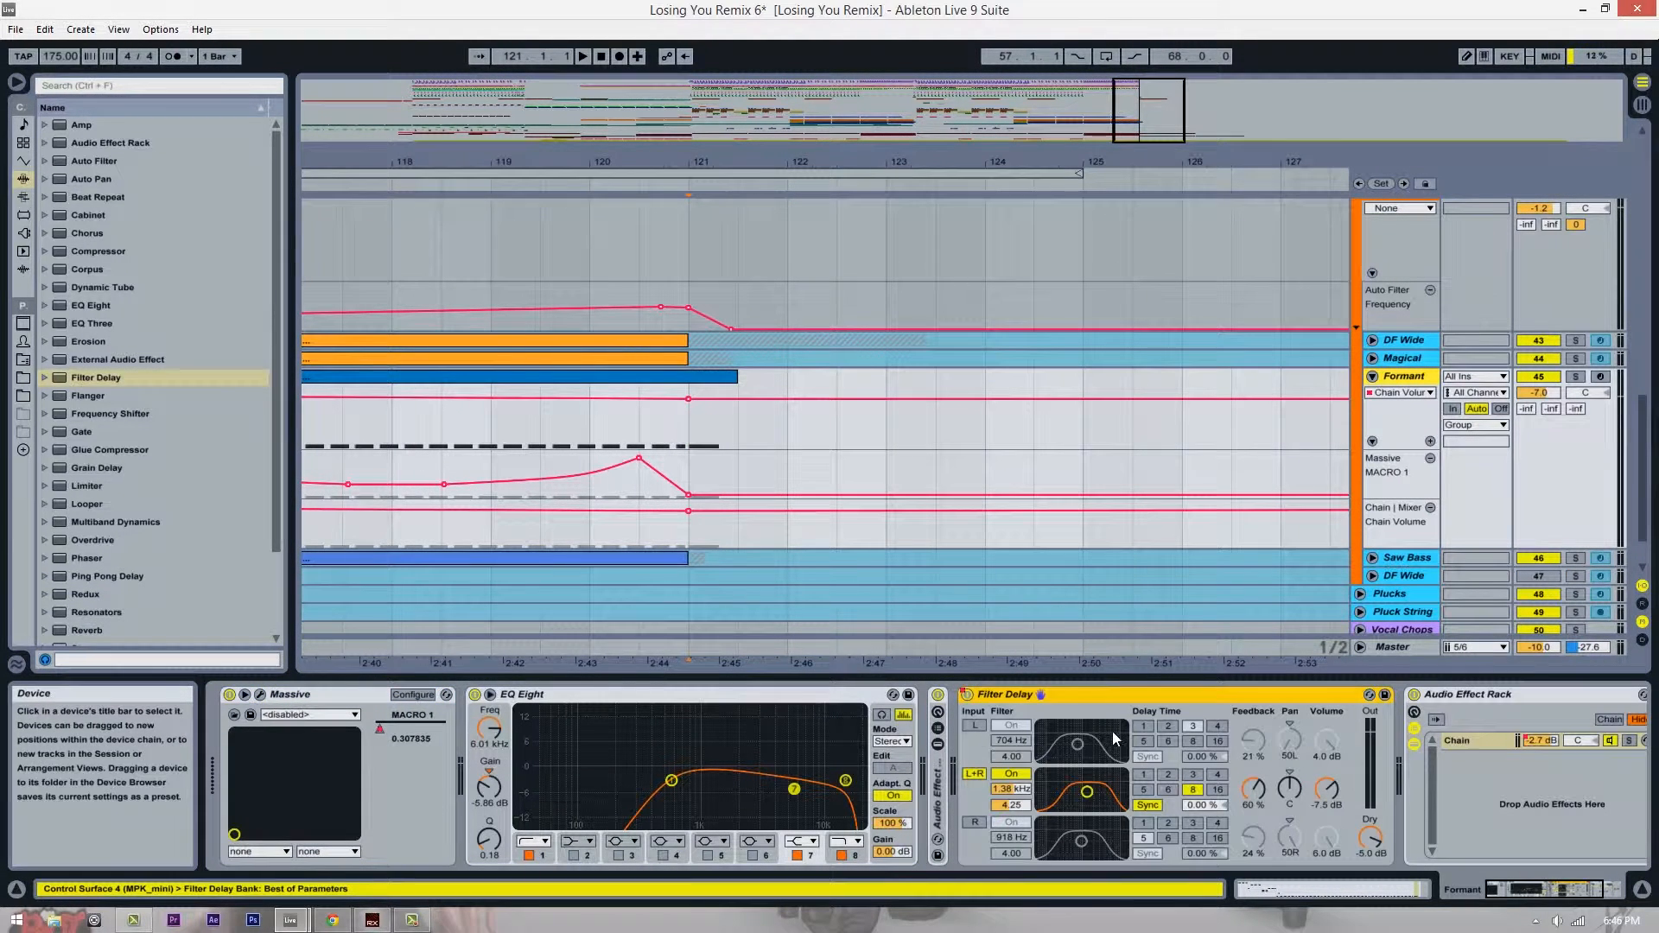
Step: Show the Kick 2 track's devices and place the insert marker at its clip on 121.1.1
click(690, 432)
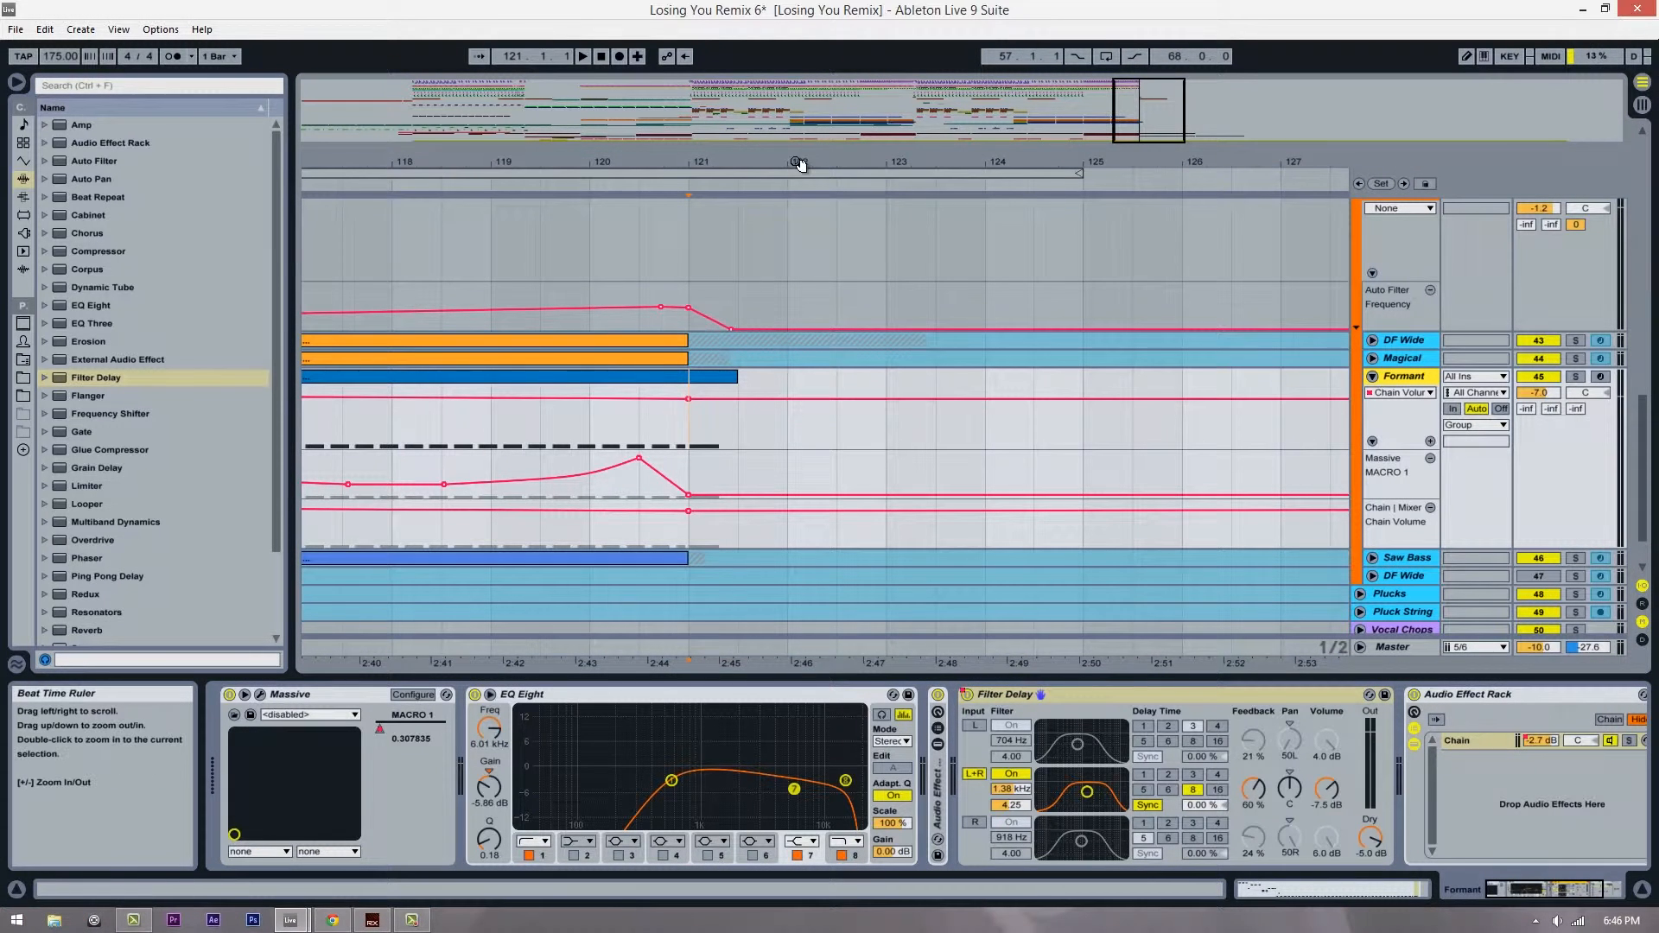
drag(796, 163, 804, 162)
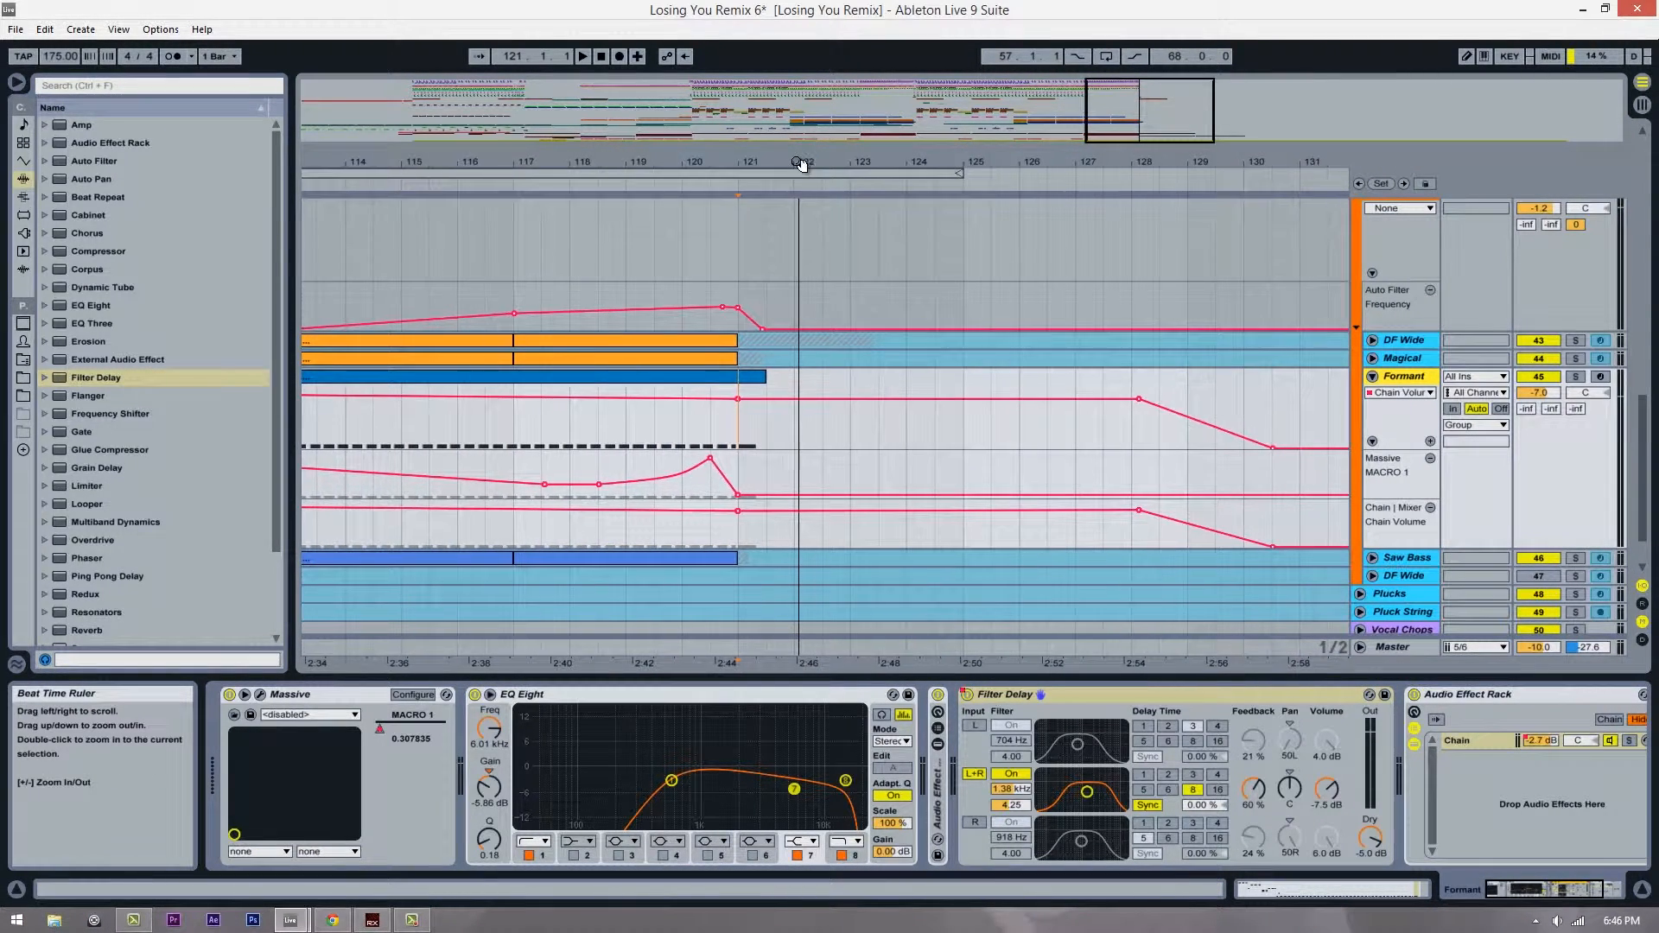
scroll(675, 408, up, 6)
scroll(683, 399, up, 5)
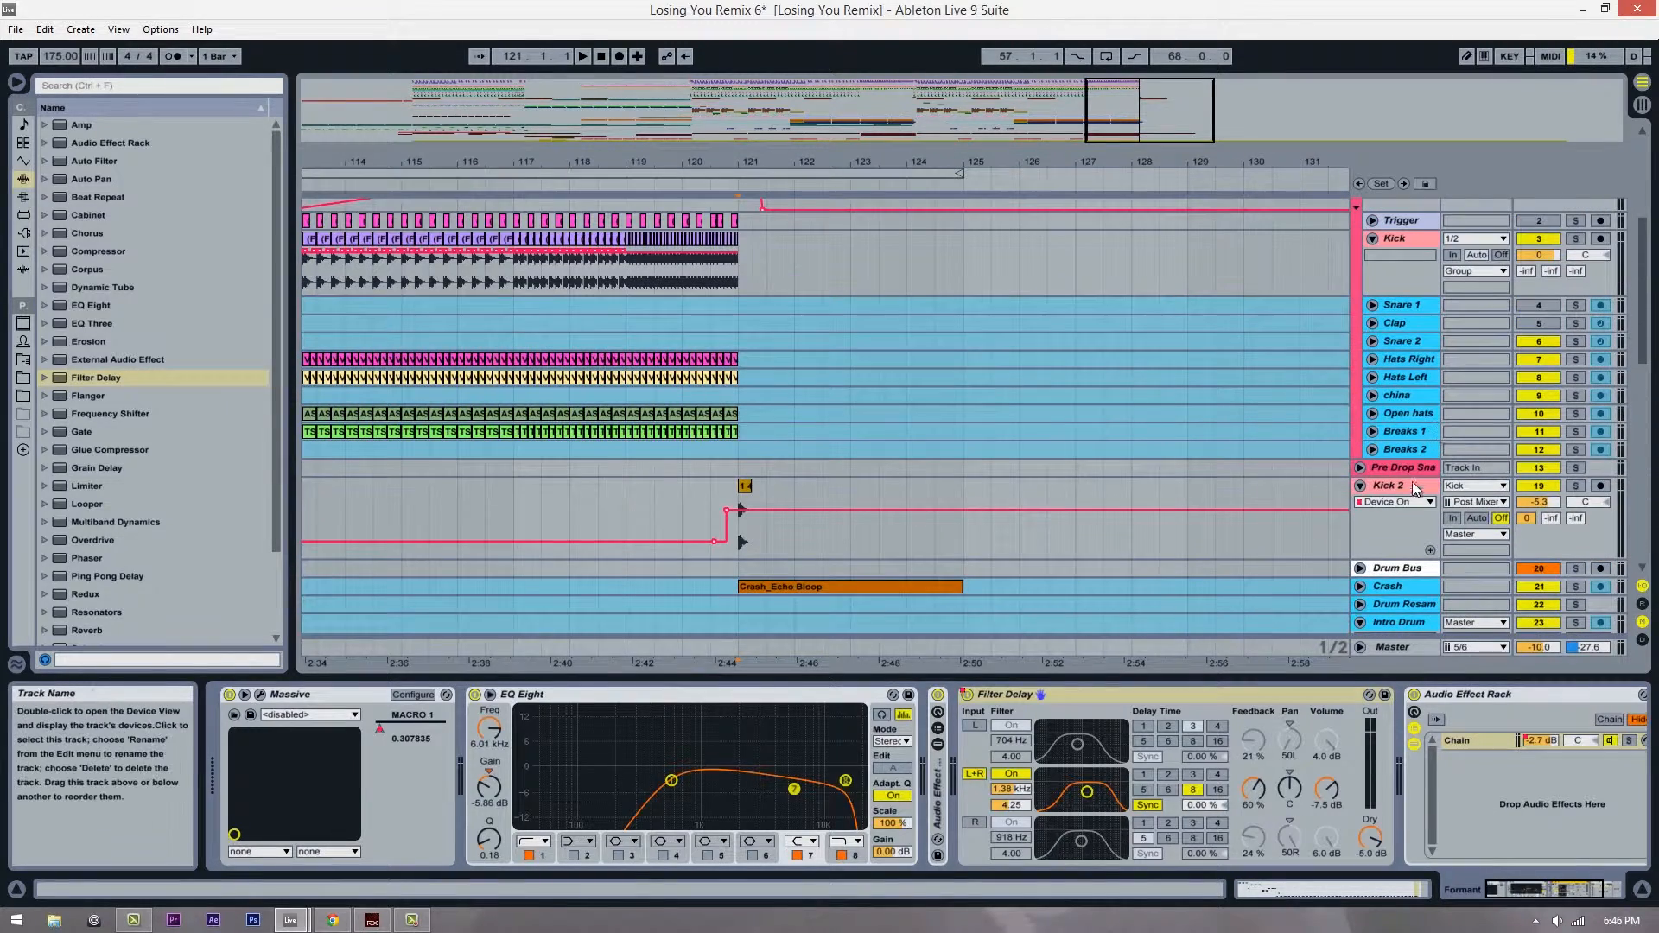
click(1407, 487)
scroll(1070, 558, down, 3)
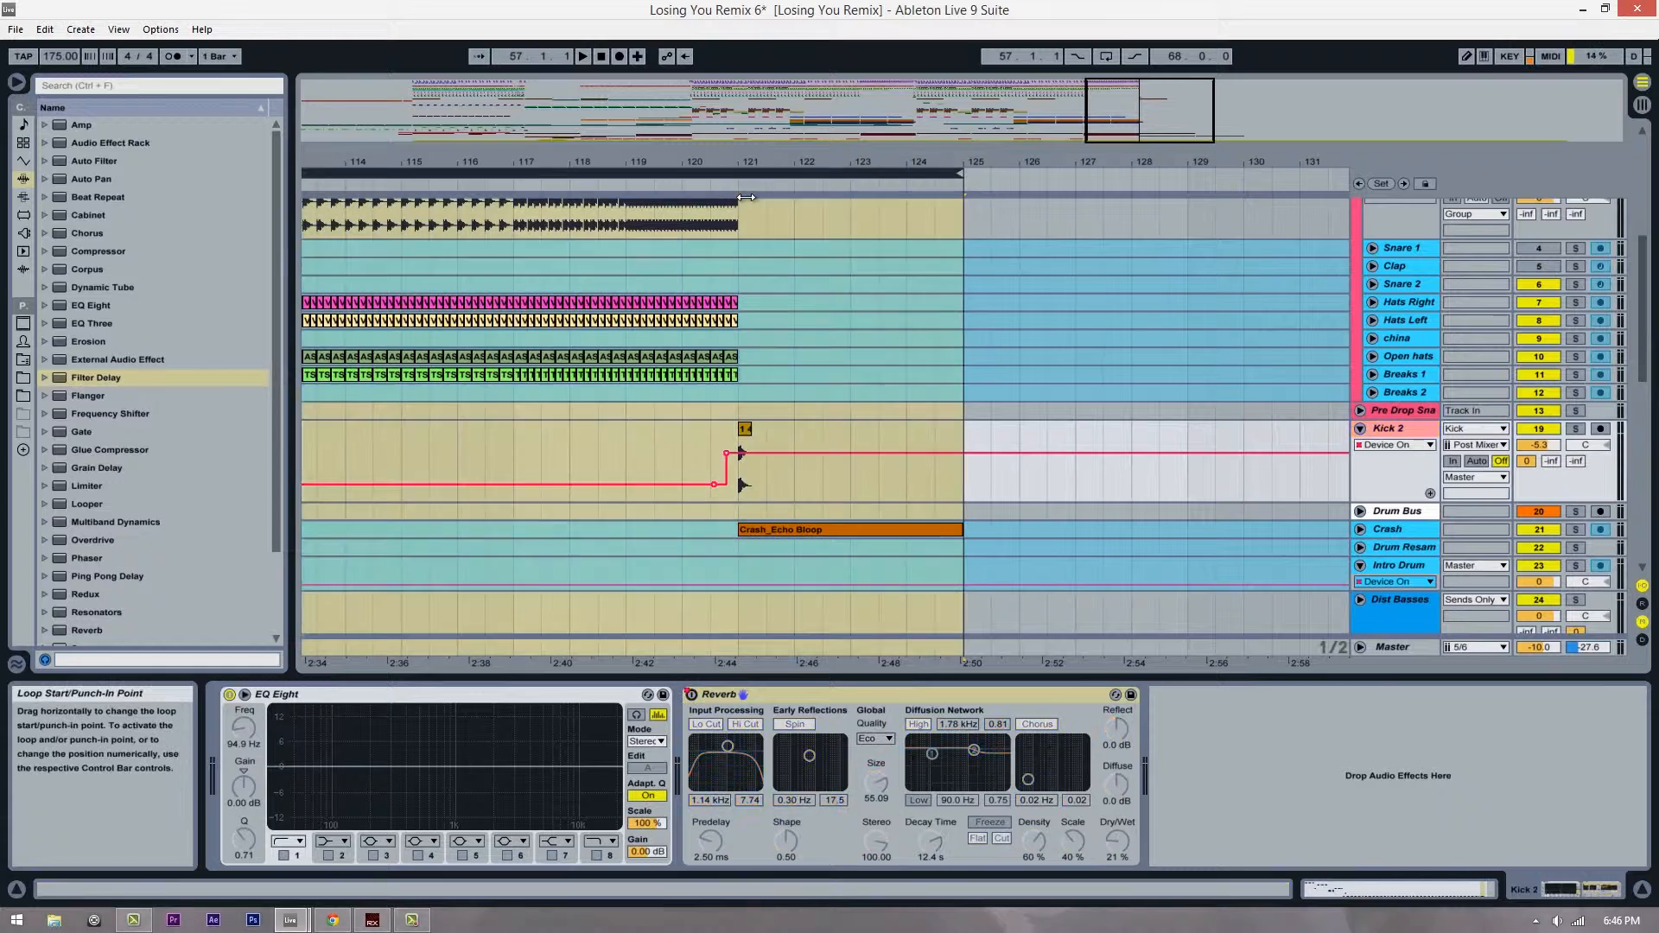
click(756, 164)
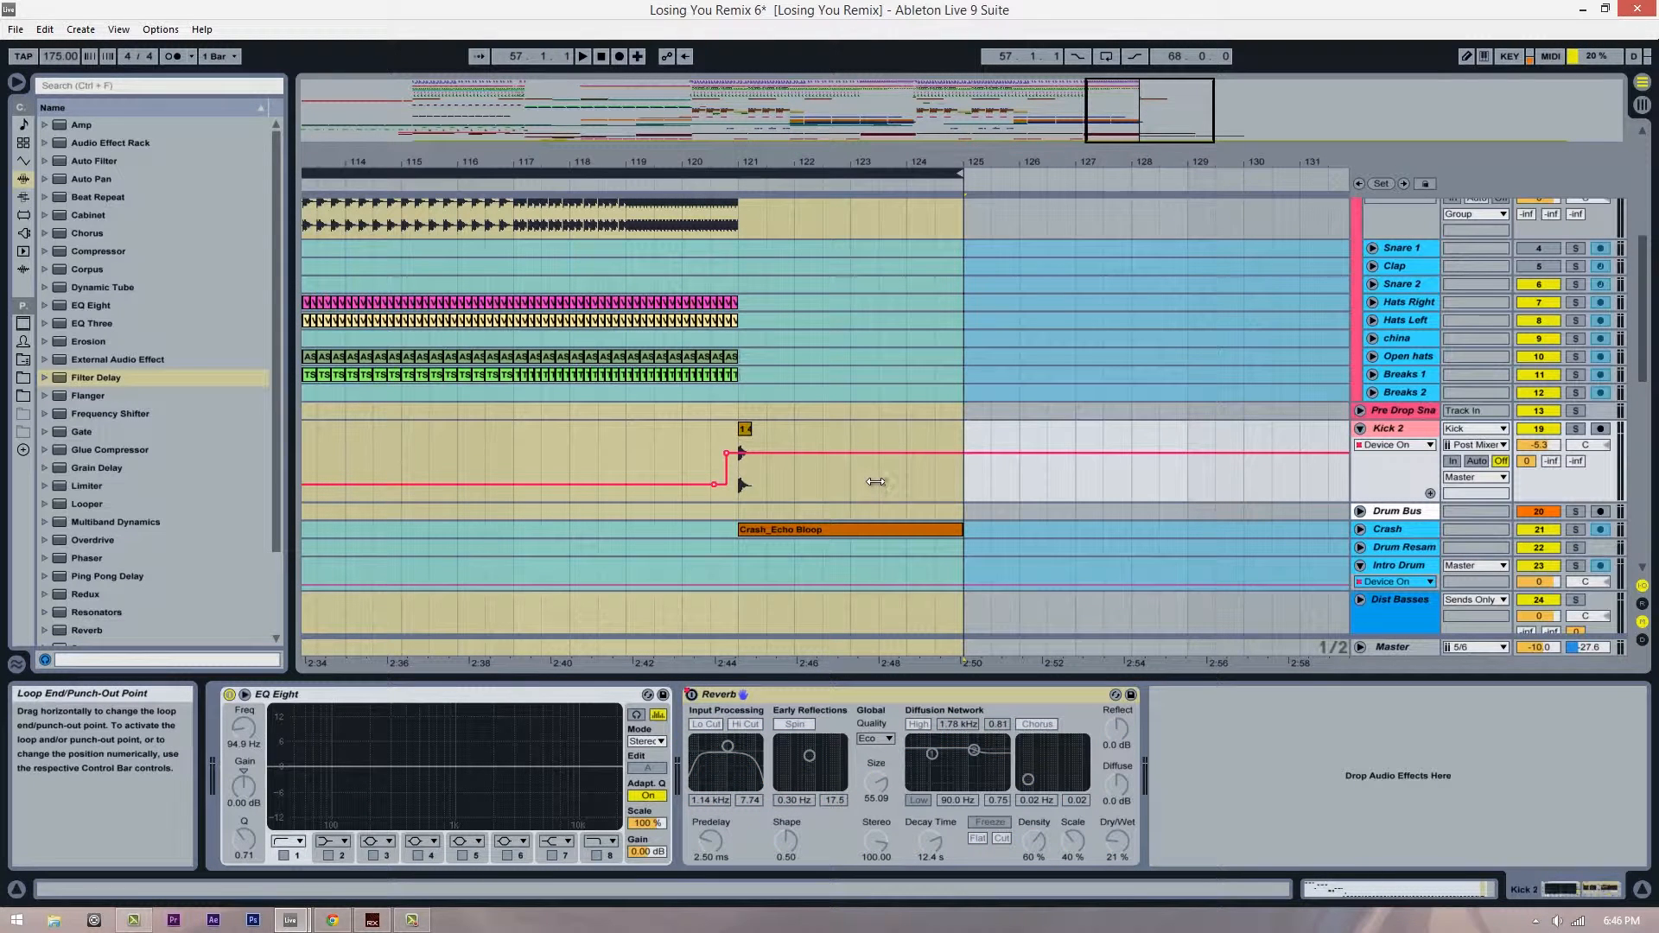
click(742, 490)
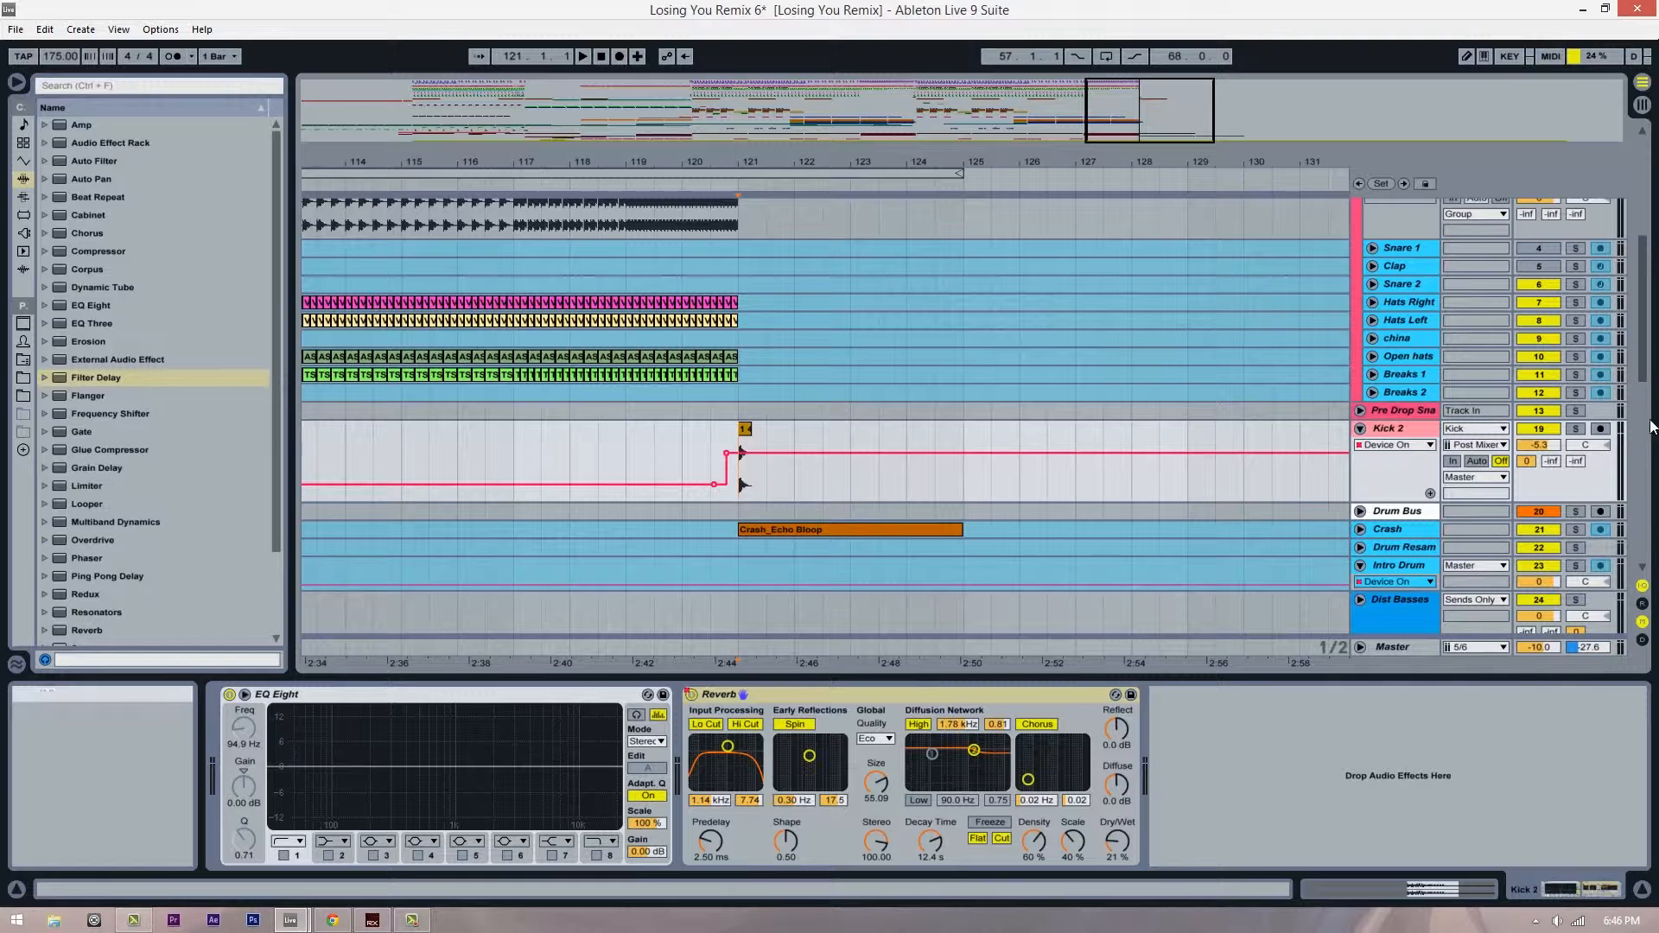
Step: Solo Kick 2, play its hit and reverb tail from 121.1.1, stop playback and unsolo the track
click(1578, 428)
key(space)
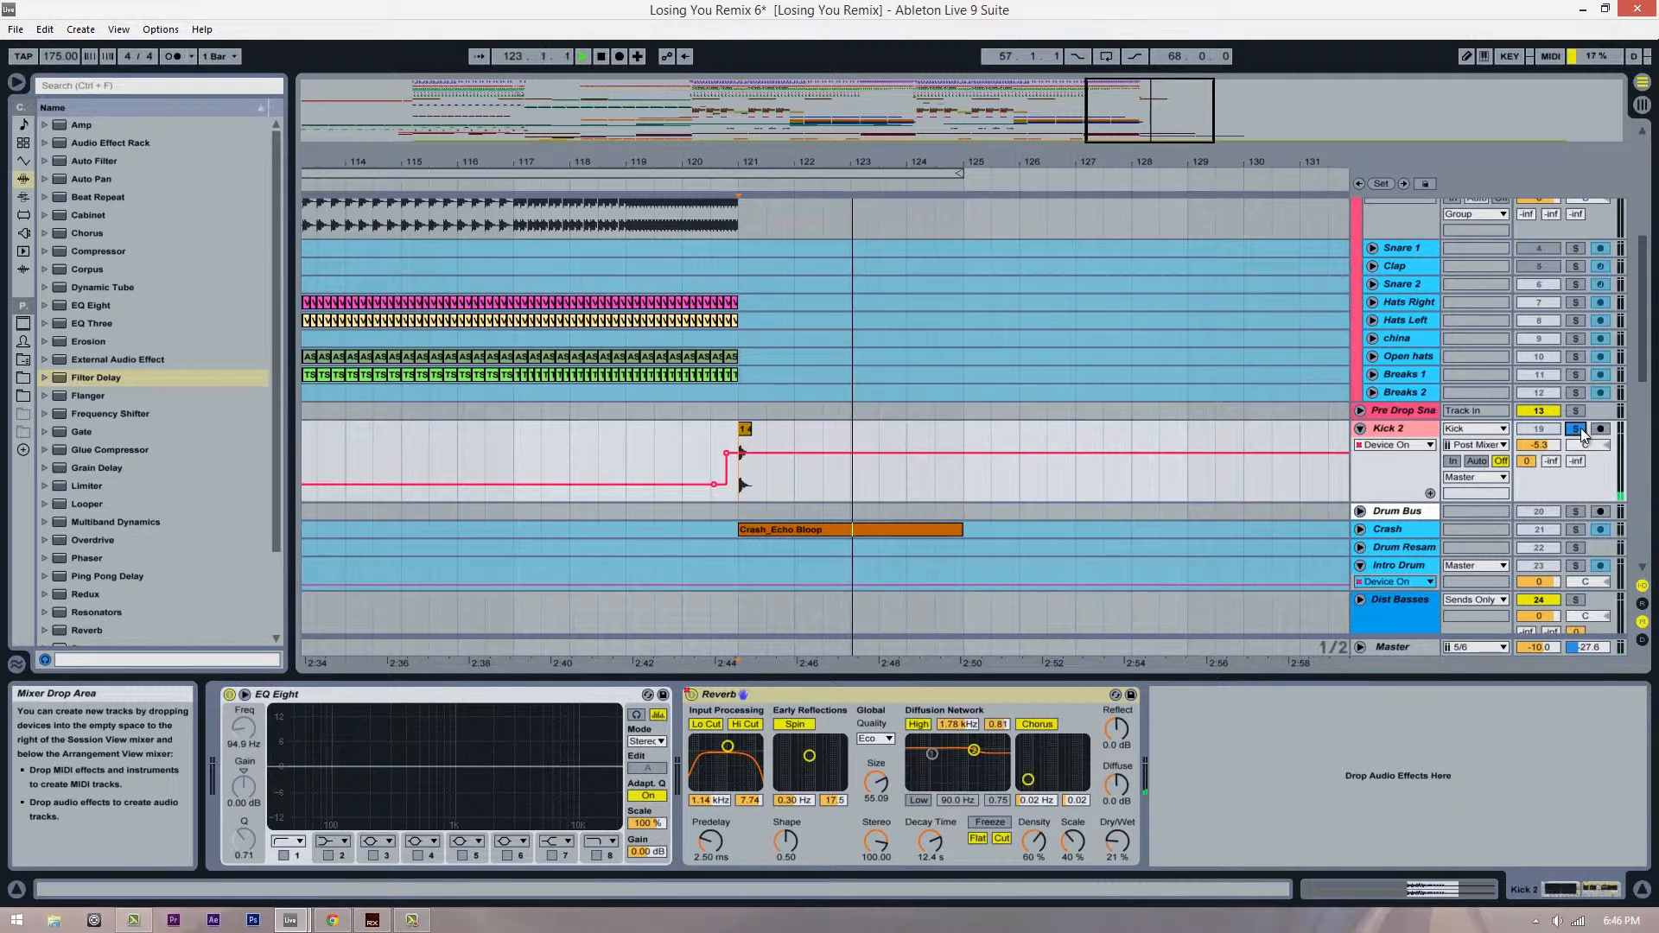
click(1578, 429)
Step: Fold the Kick 2 track in the arrangement
scroll(966, 521, down, 4)
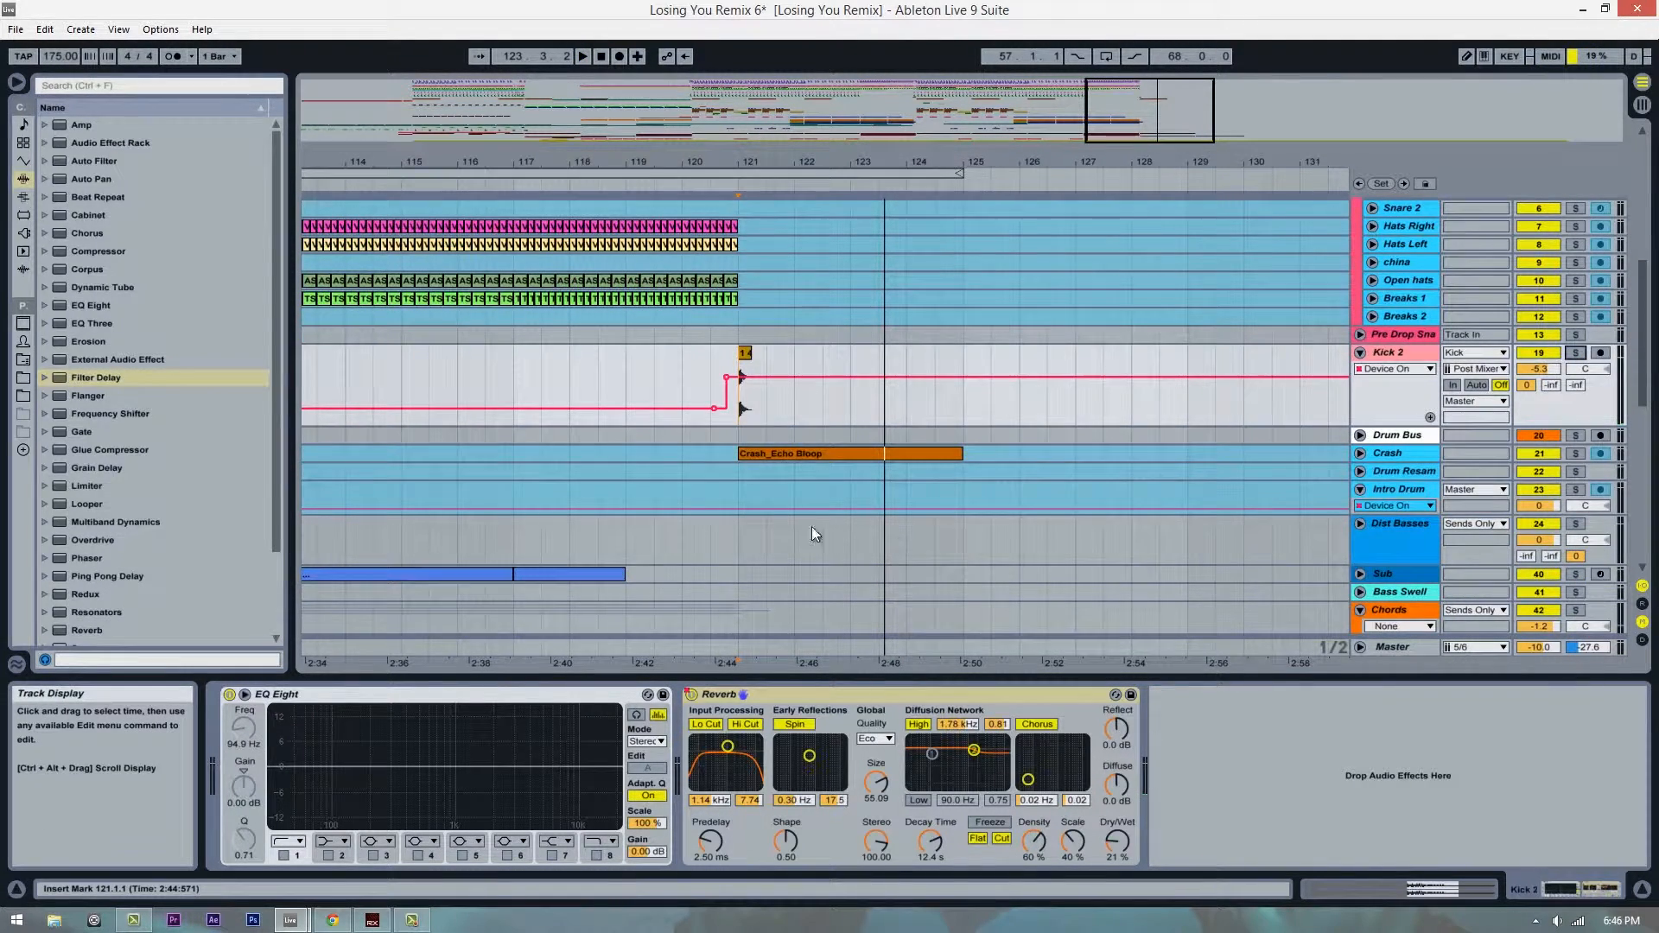
scroll(811, 529, up, 4)
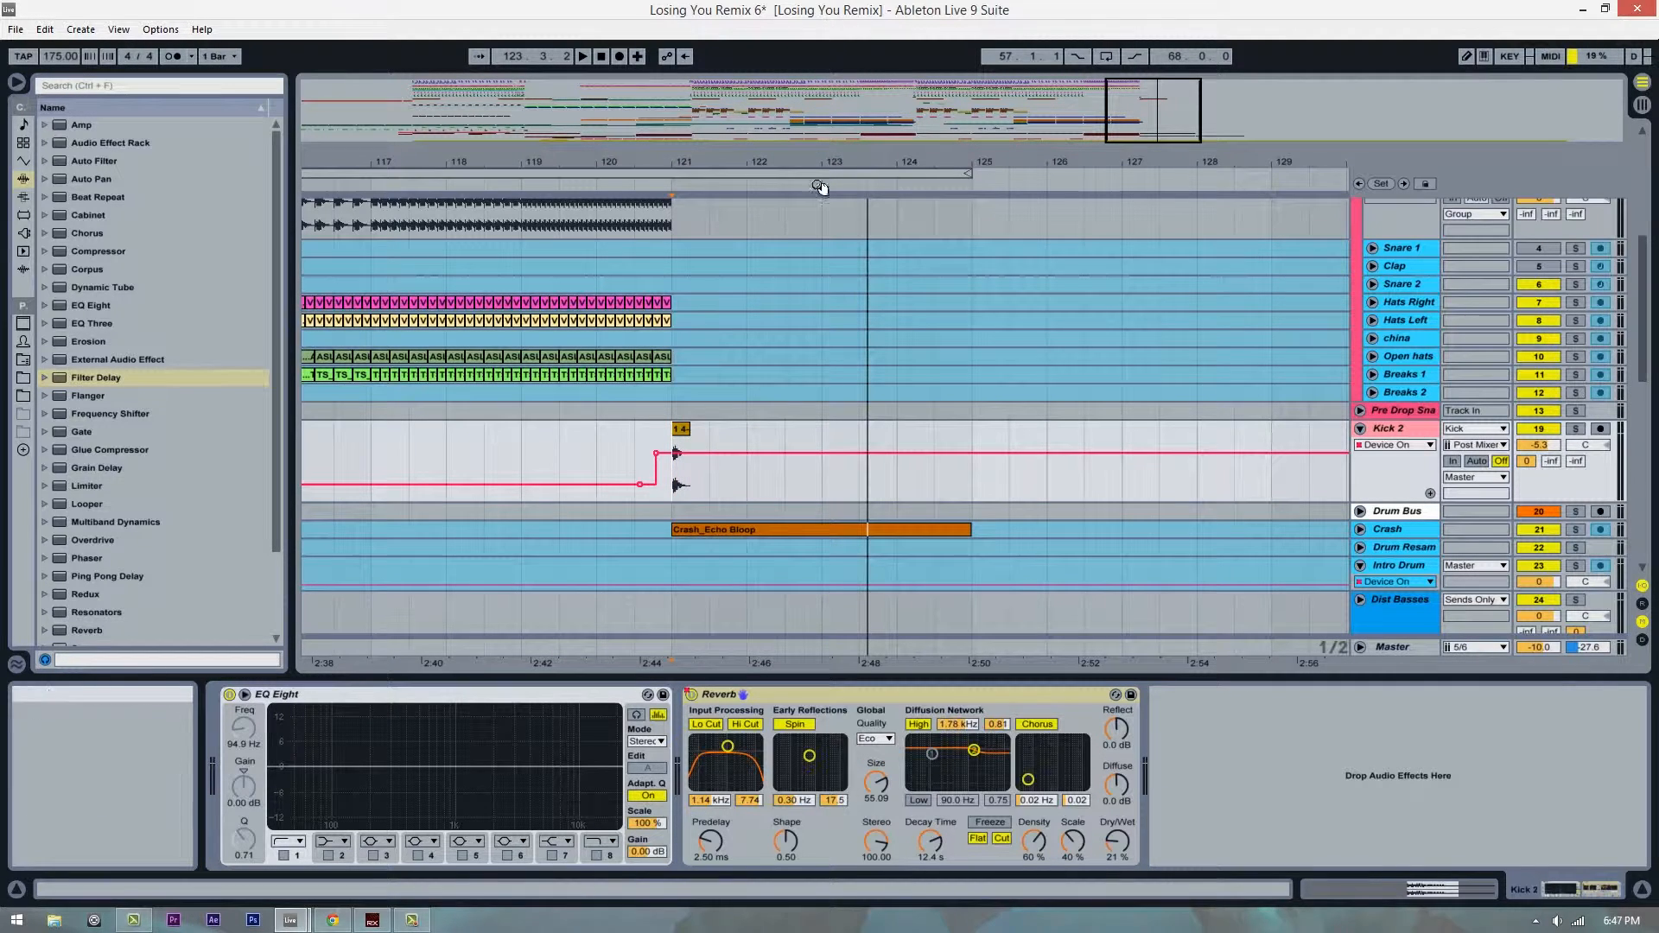
drag(809, 166, 813, 166)
scroll(1132, 448, up, 5)
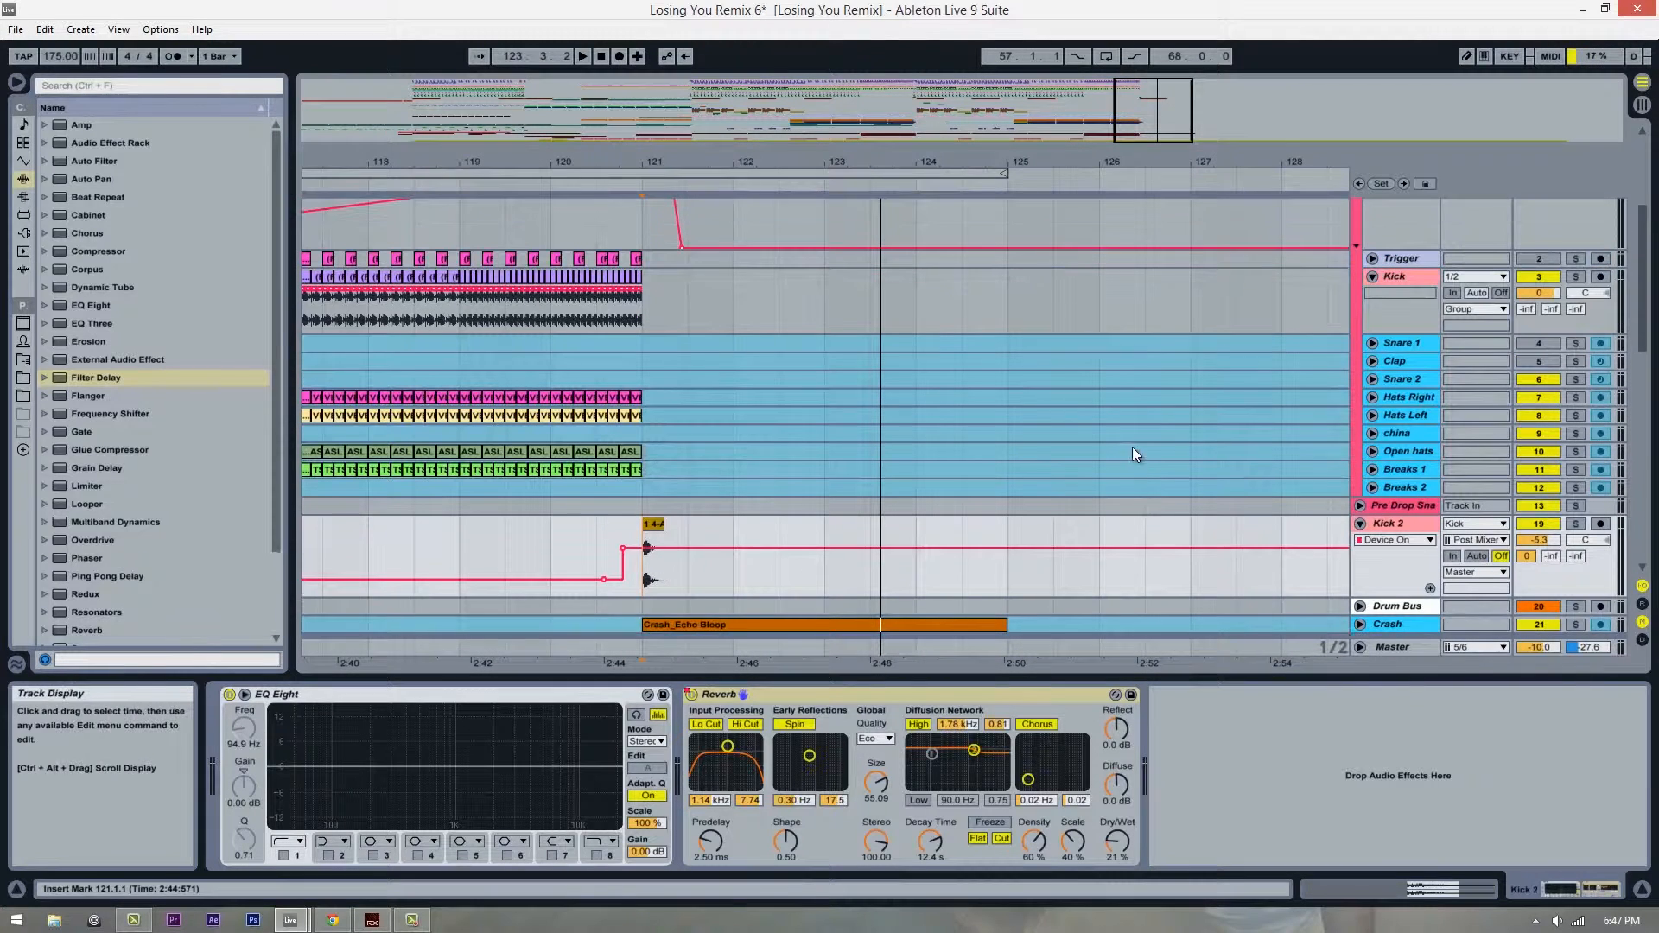
scroll(817, 359, down, 4)
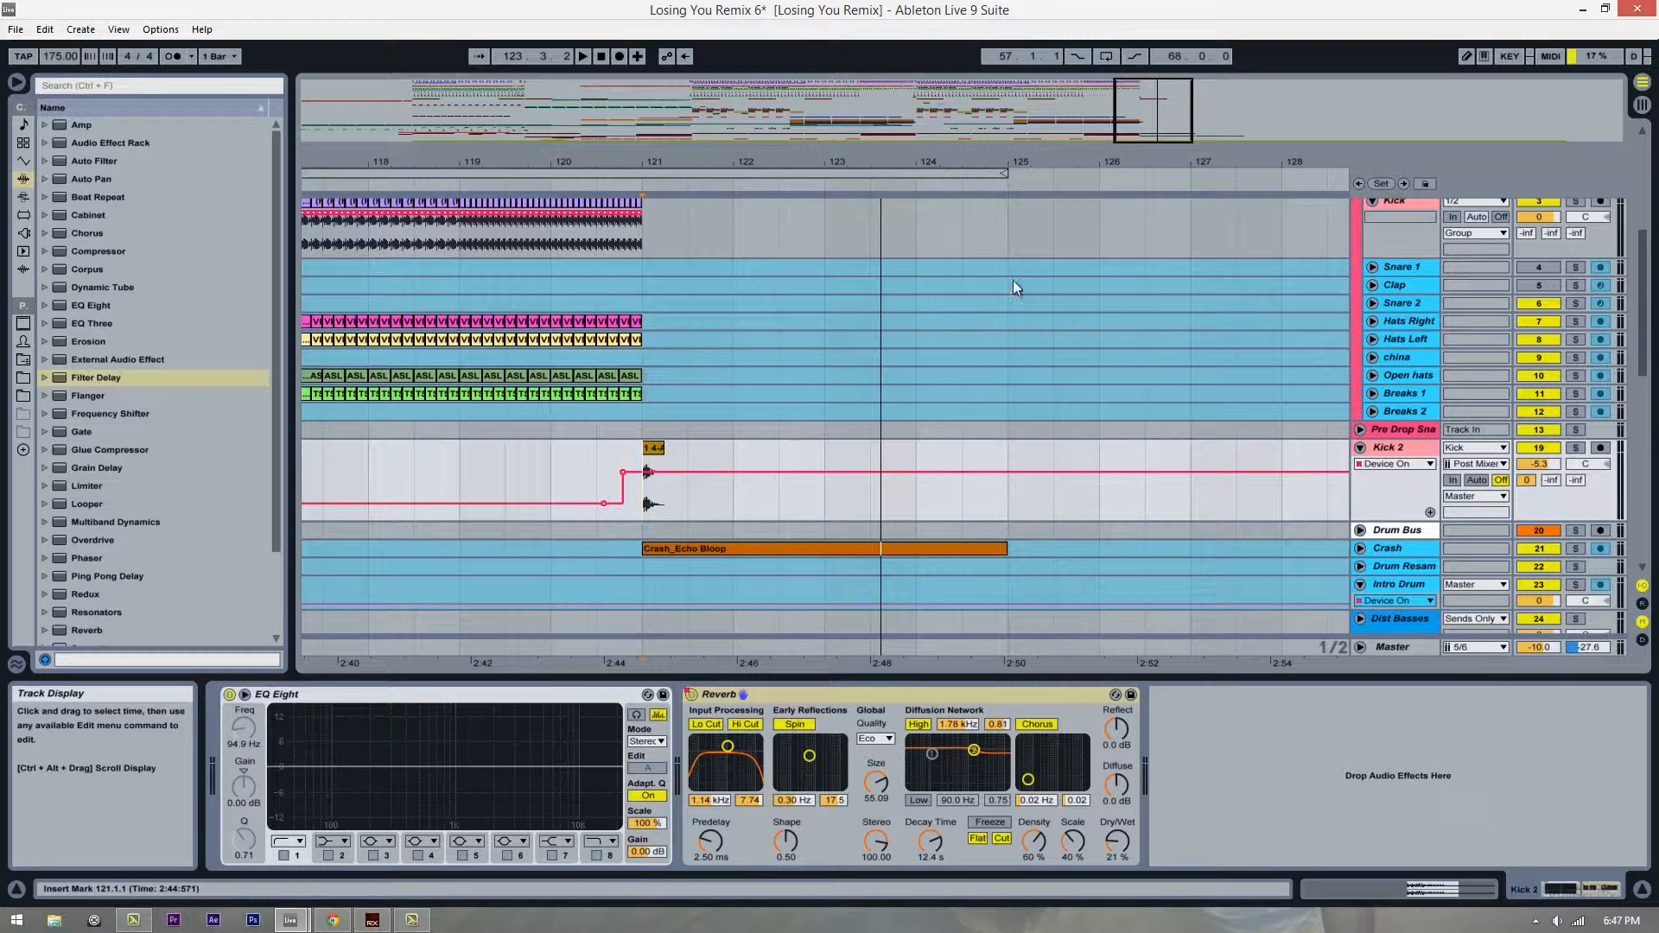
drag(1045, 158, 1045, 161)
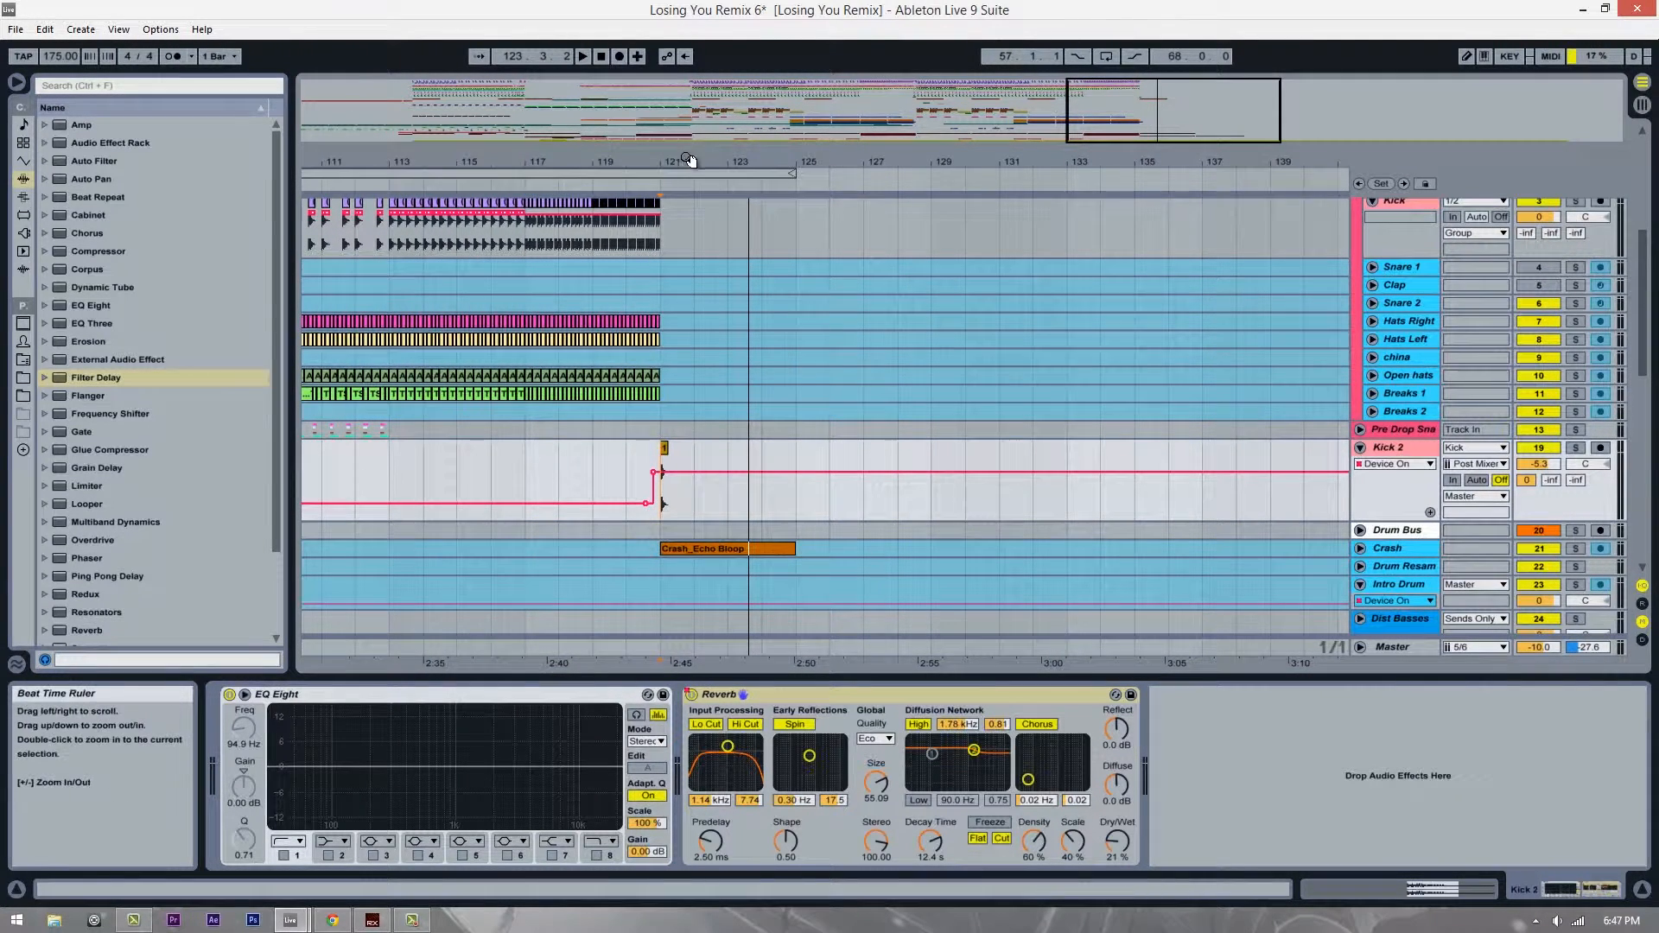
drag(691, 159, 750, 154)
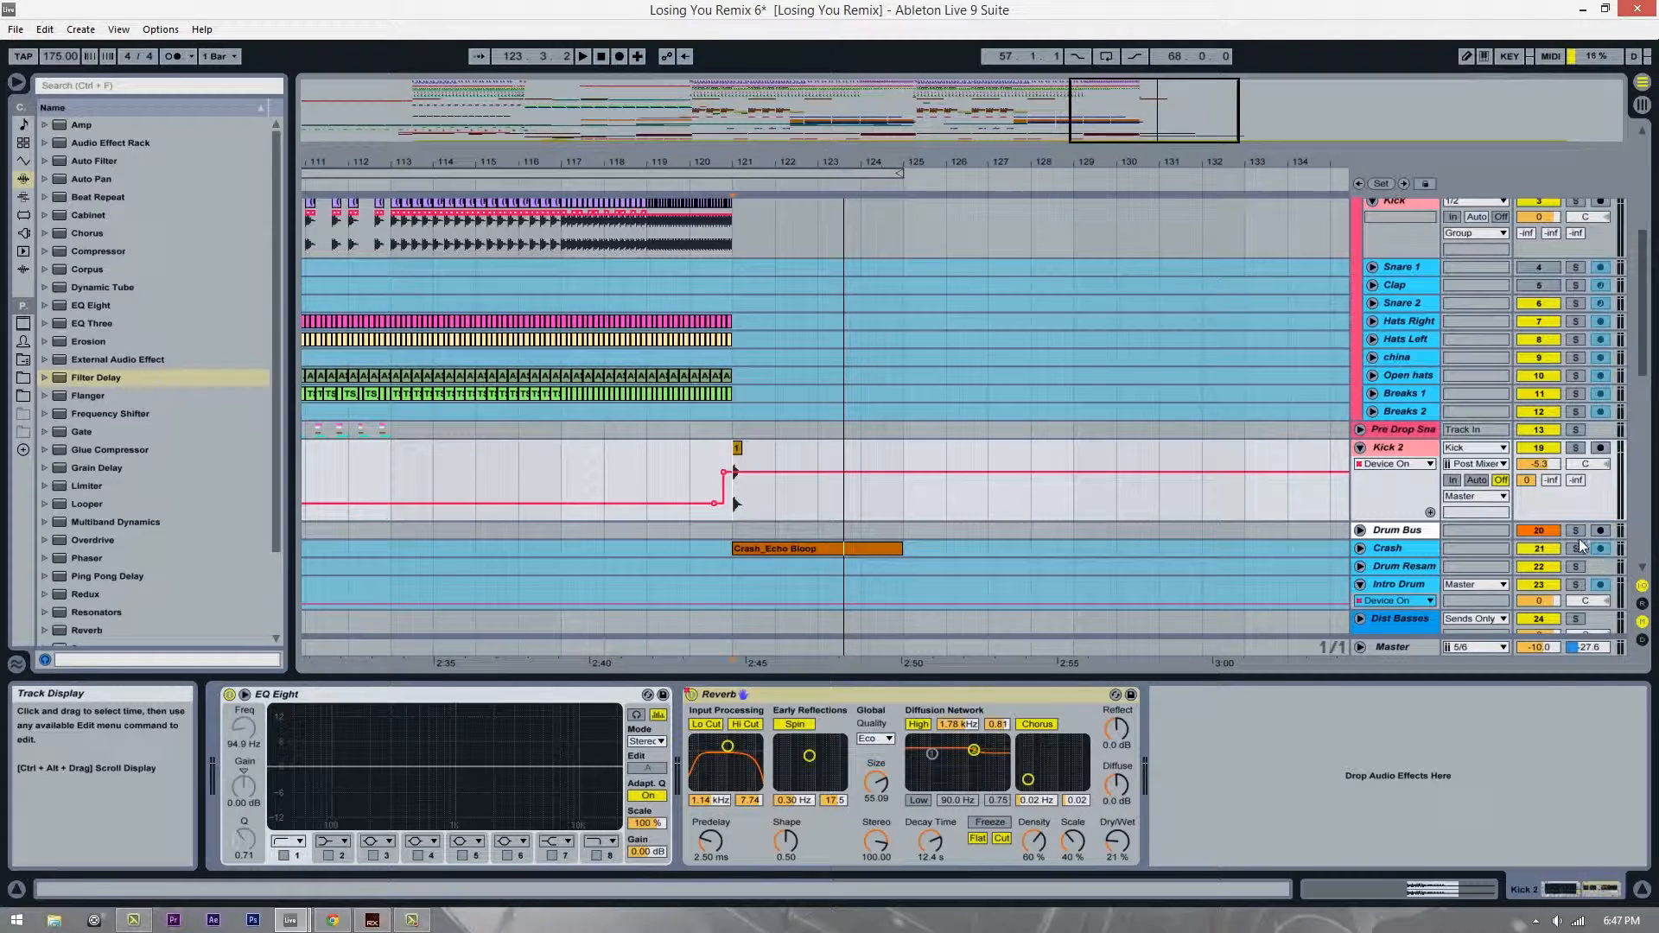
click(1360, 446)
Step: Insert a new MIDI track directly below Kick 2
scroll(993, 469, up, 3)
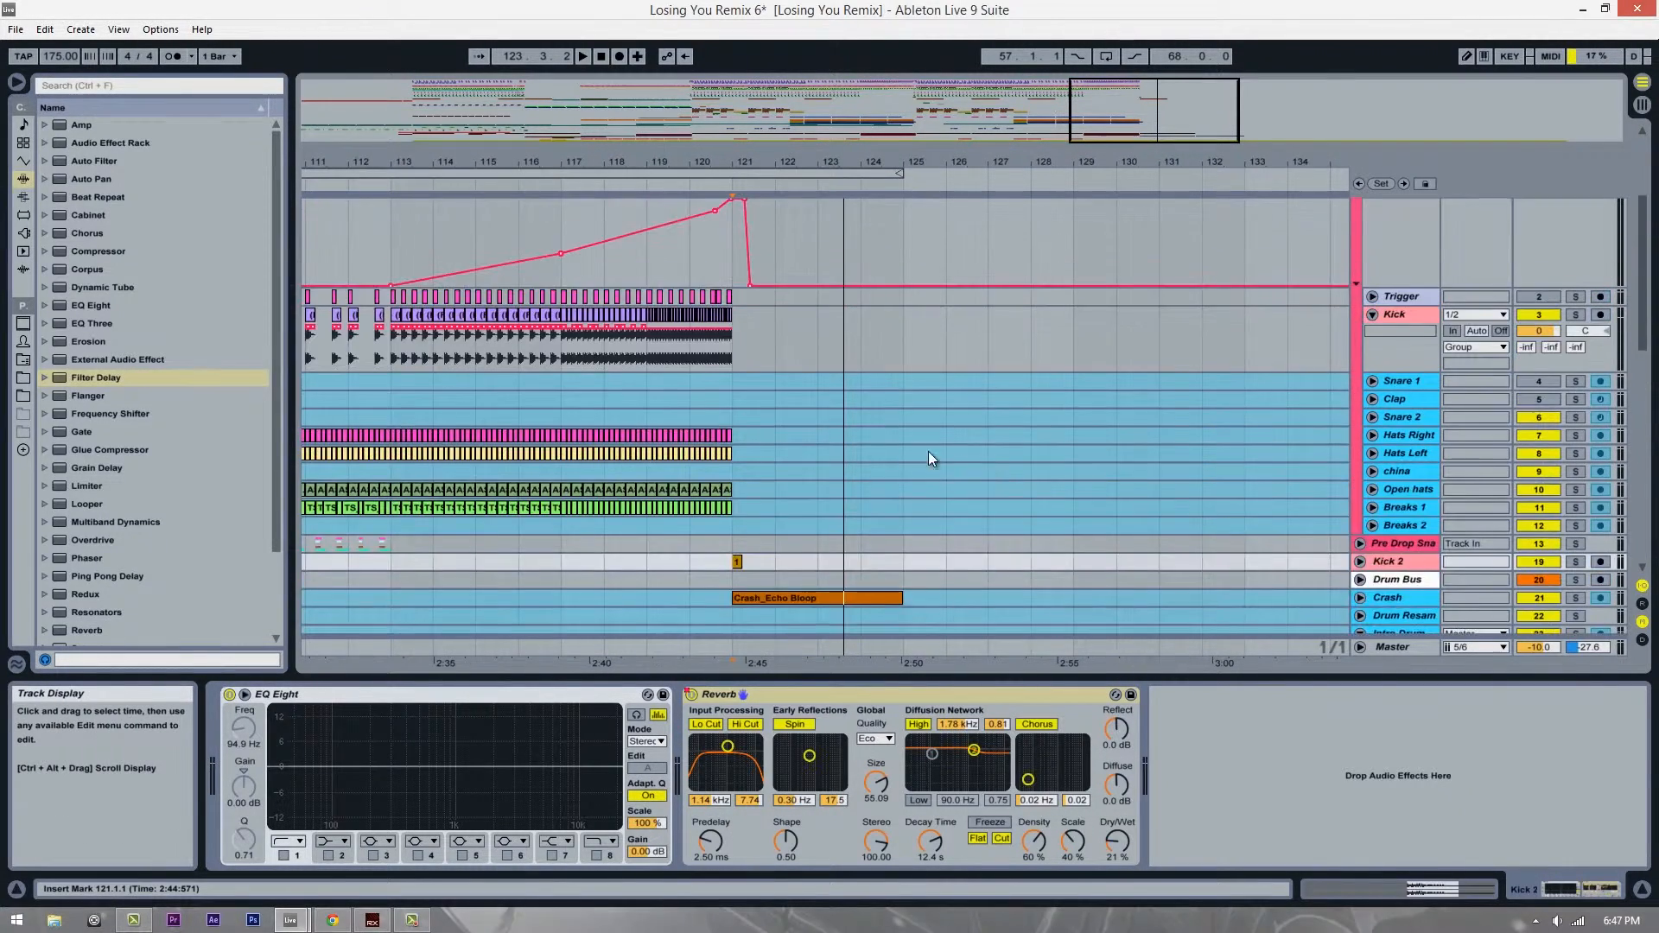
scroll(916, 441, down, 3)
drag(774, 163, 976, 162)
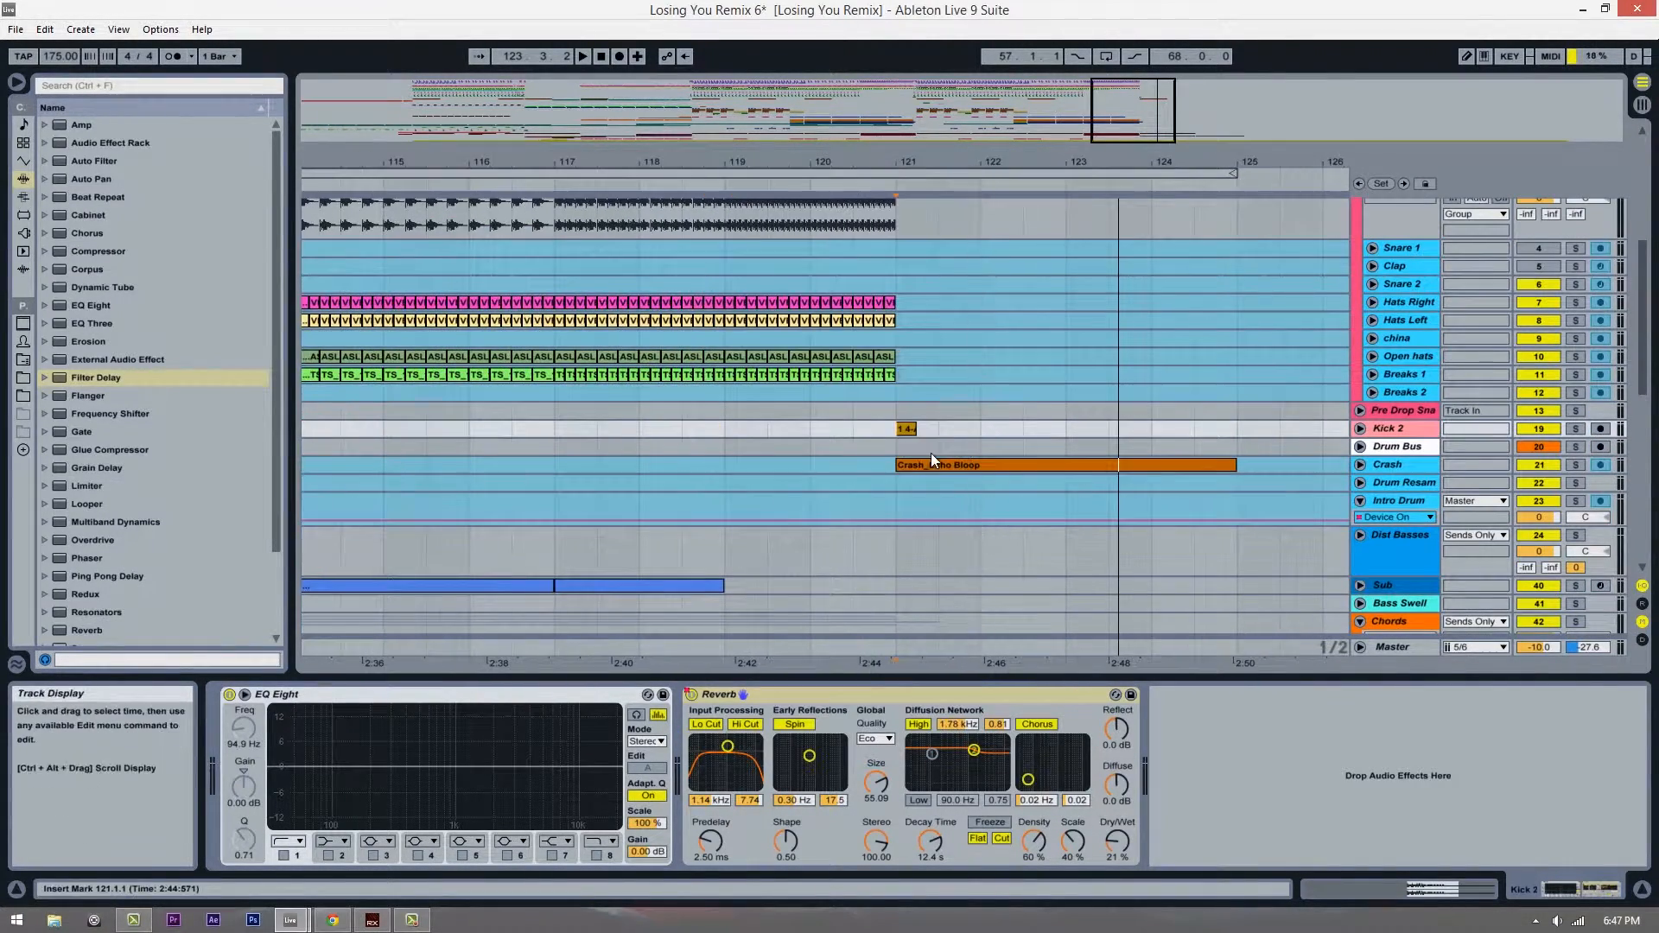
scroll(933, 457, up, 2)
drag(758, 162, 761, 51)
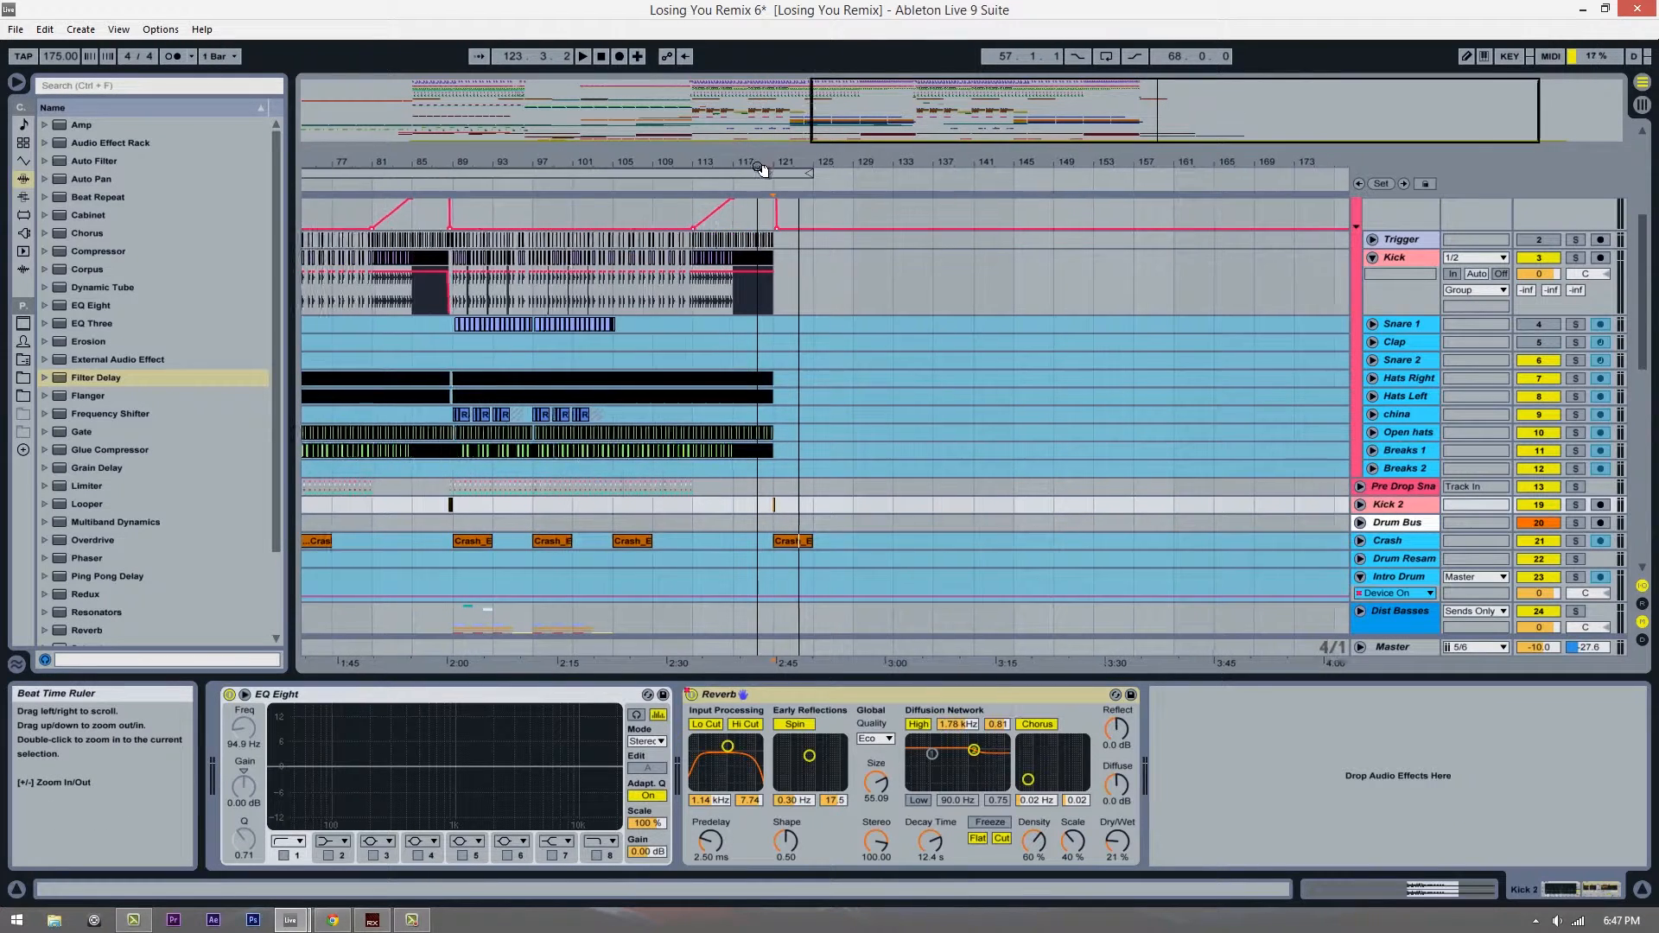
scroll(700, 515, down, 2)
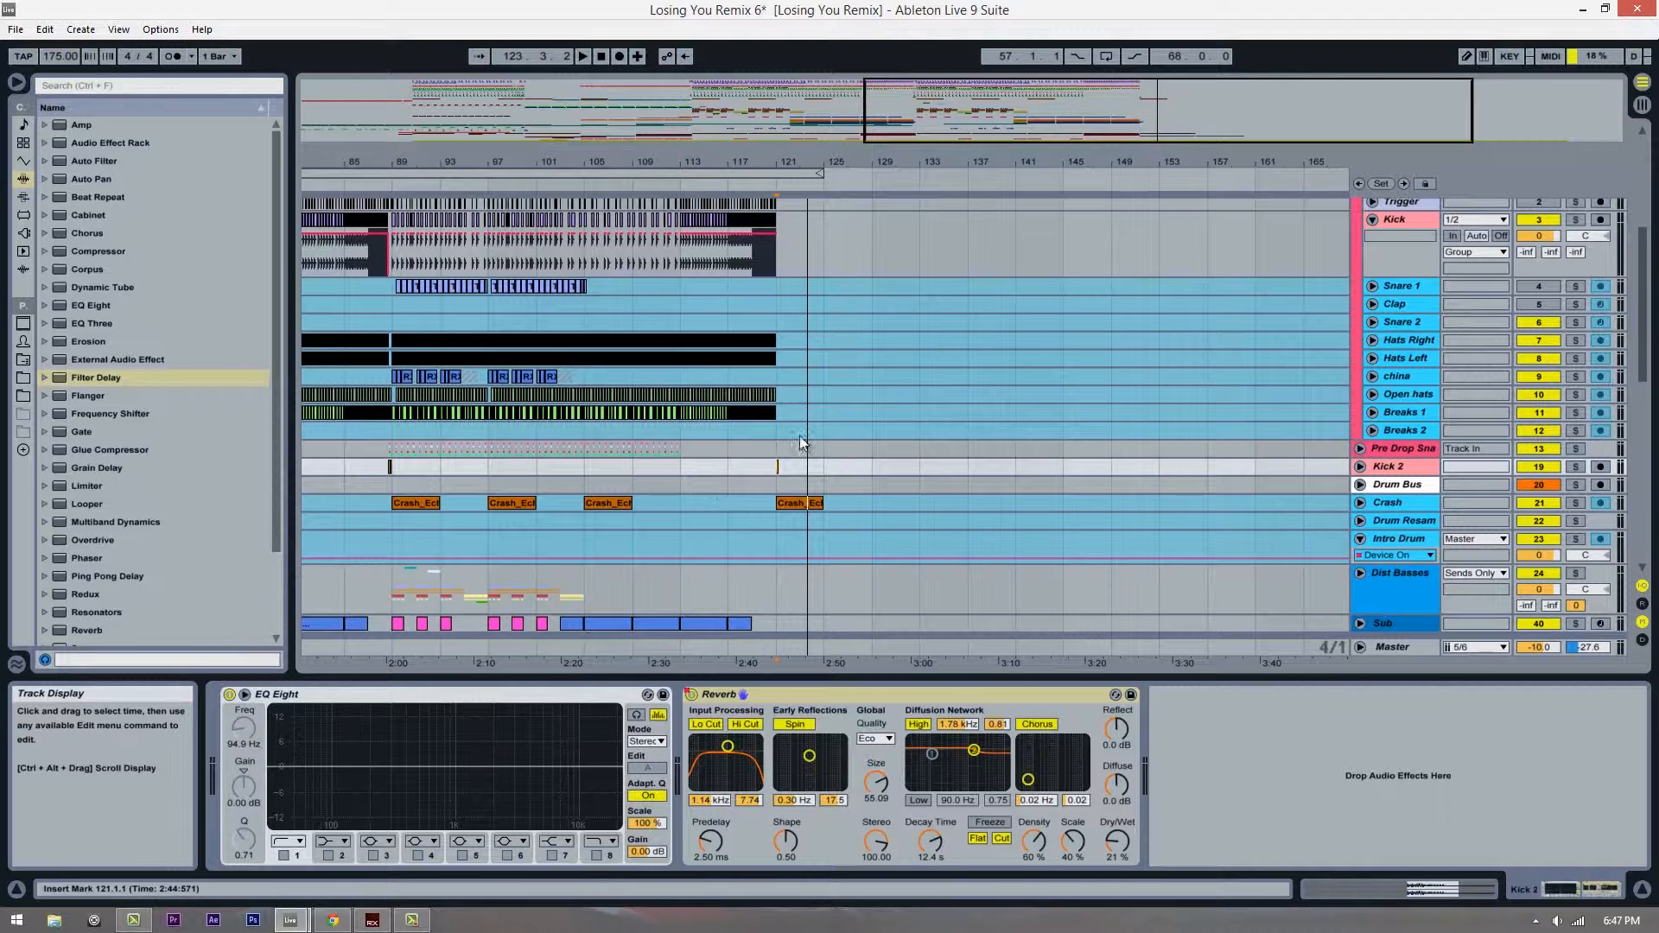
drag(827, 168, 827, 226)
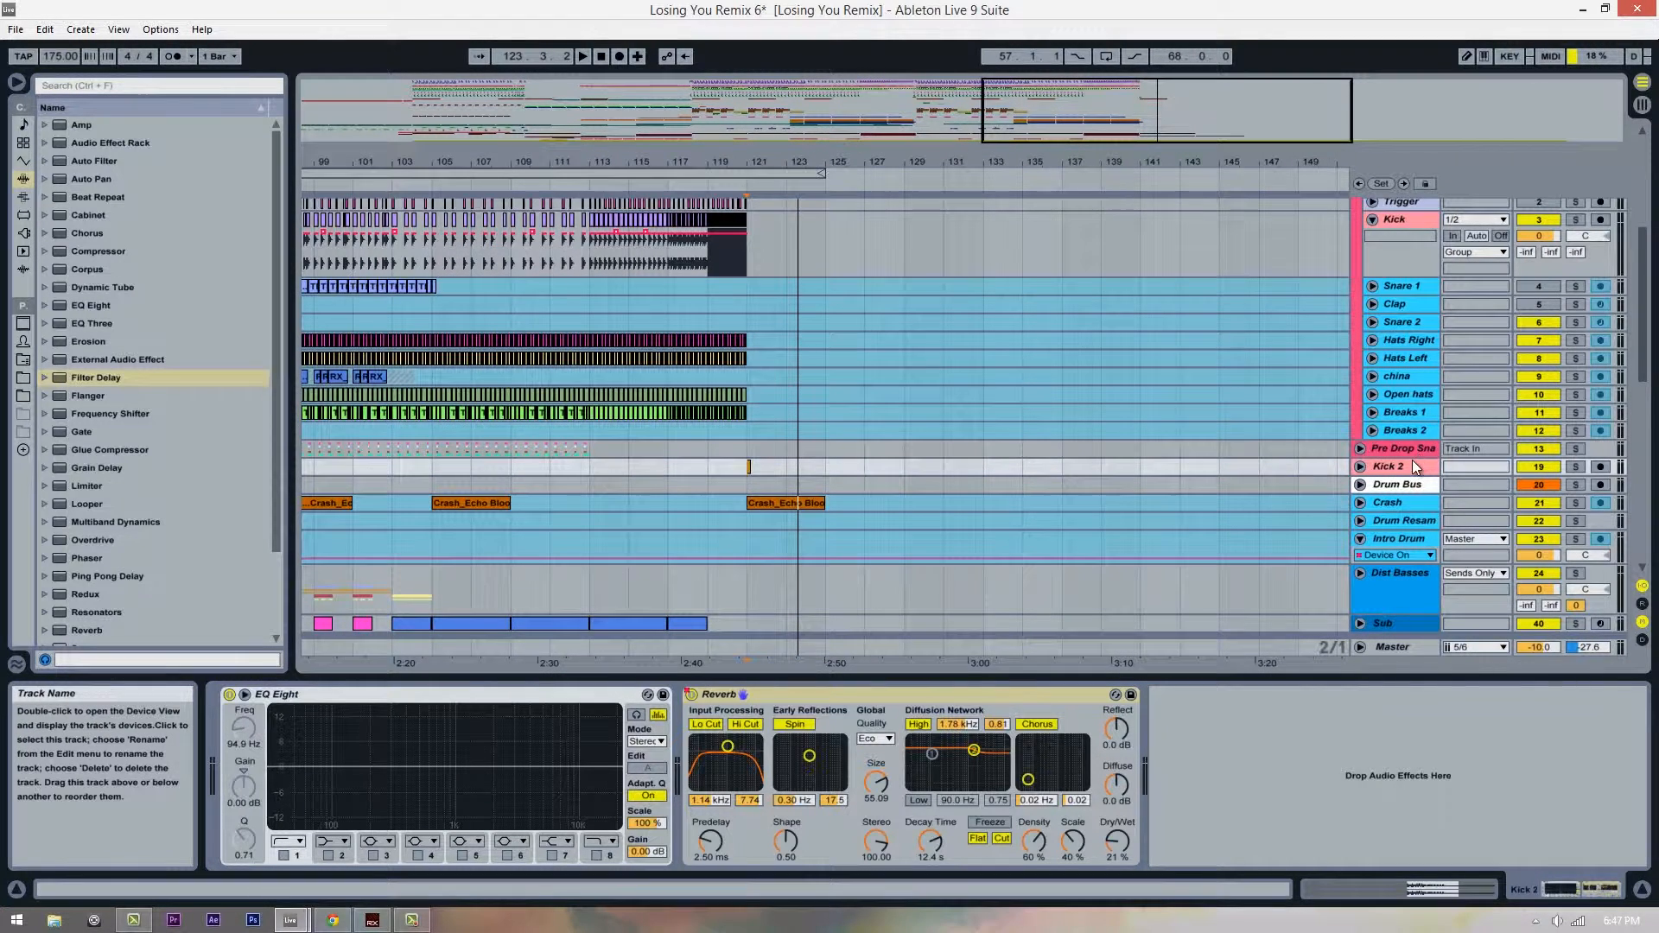
scroll(1412, 460, down, 2)
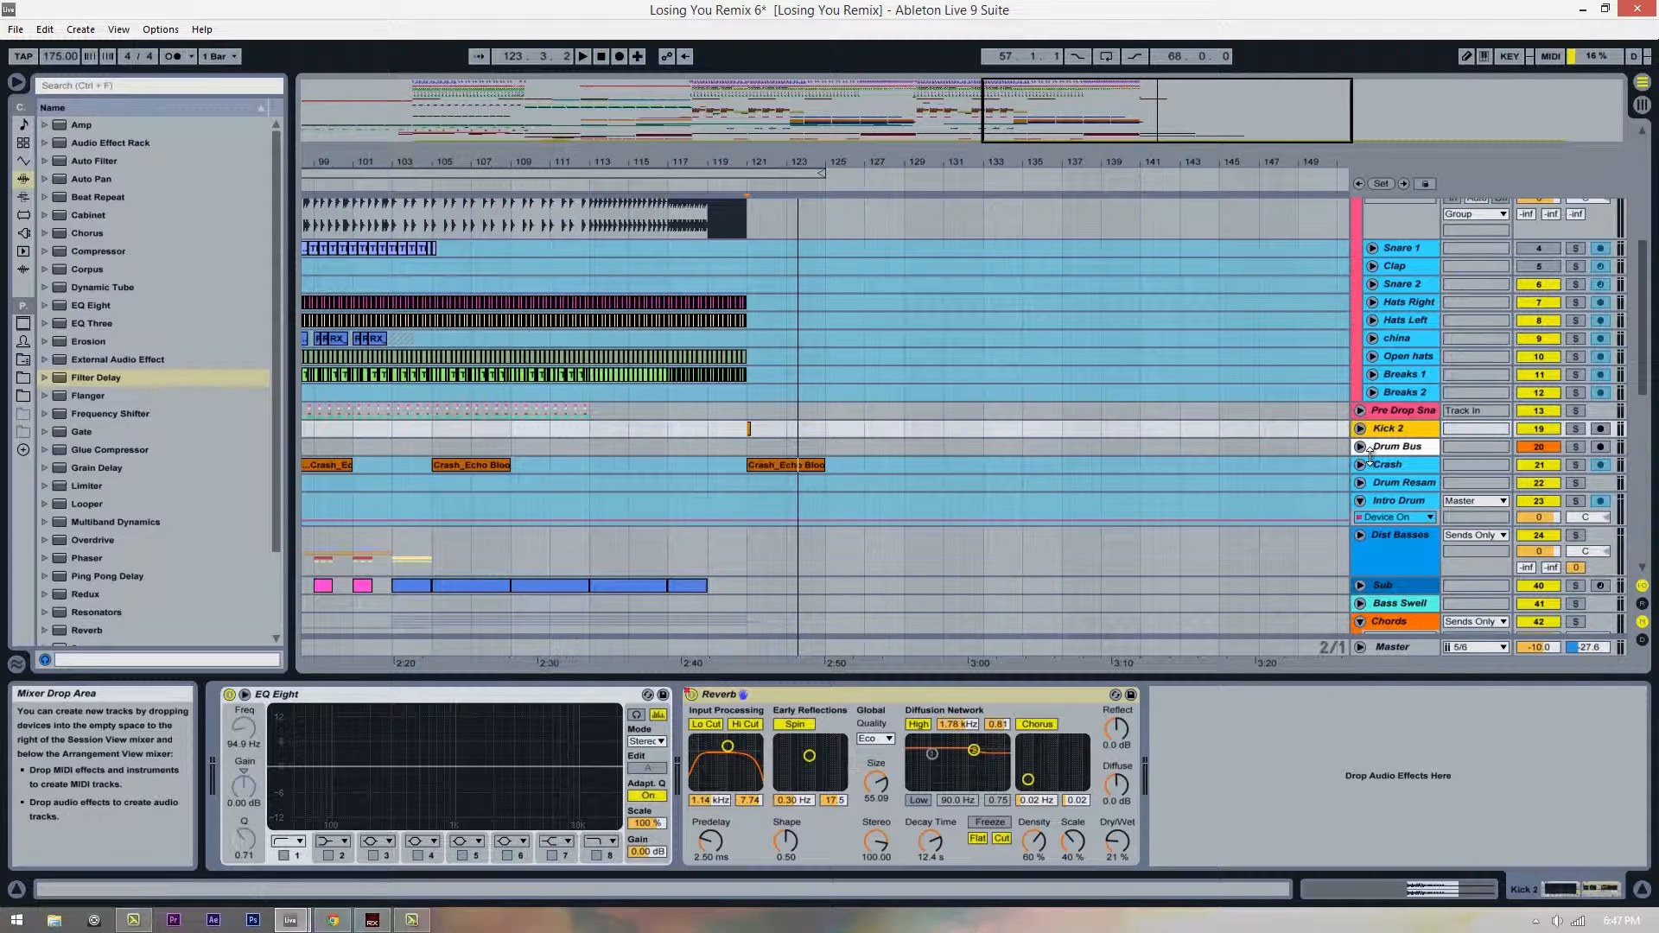
key(ctrl+shift+t)
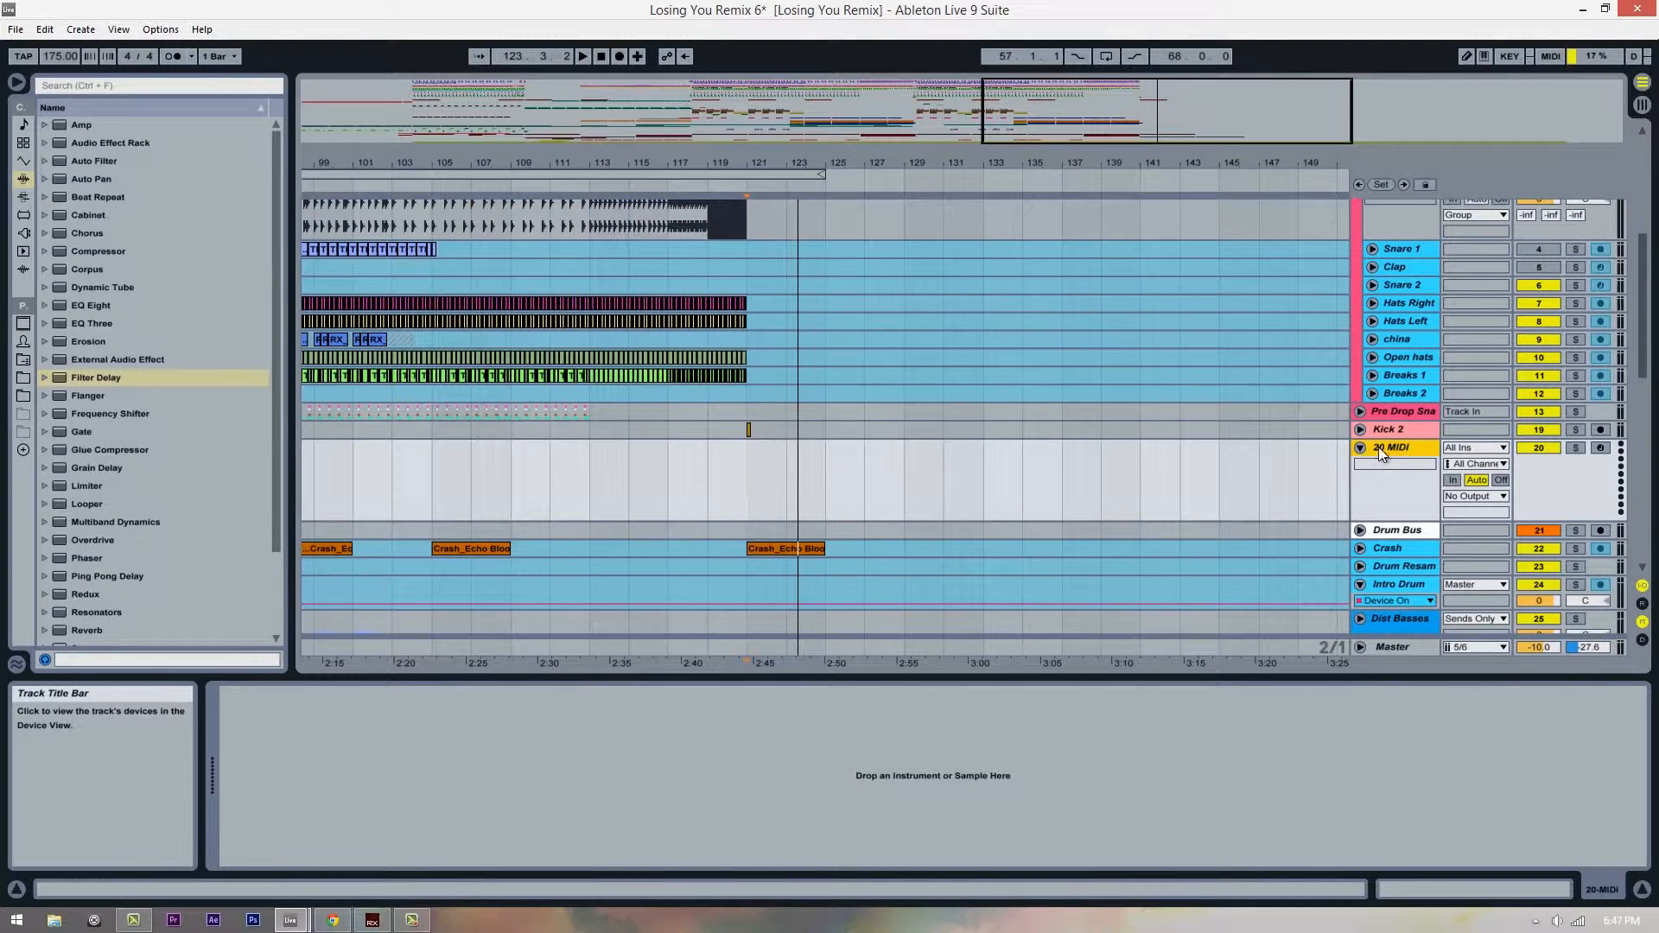
mouse_move(778, 173)
mouse_down()
mouse_move(778, 195)
mouse_move(778, 163)
mouse_up()
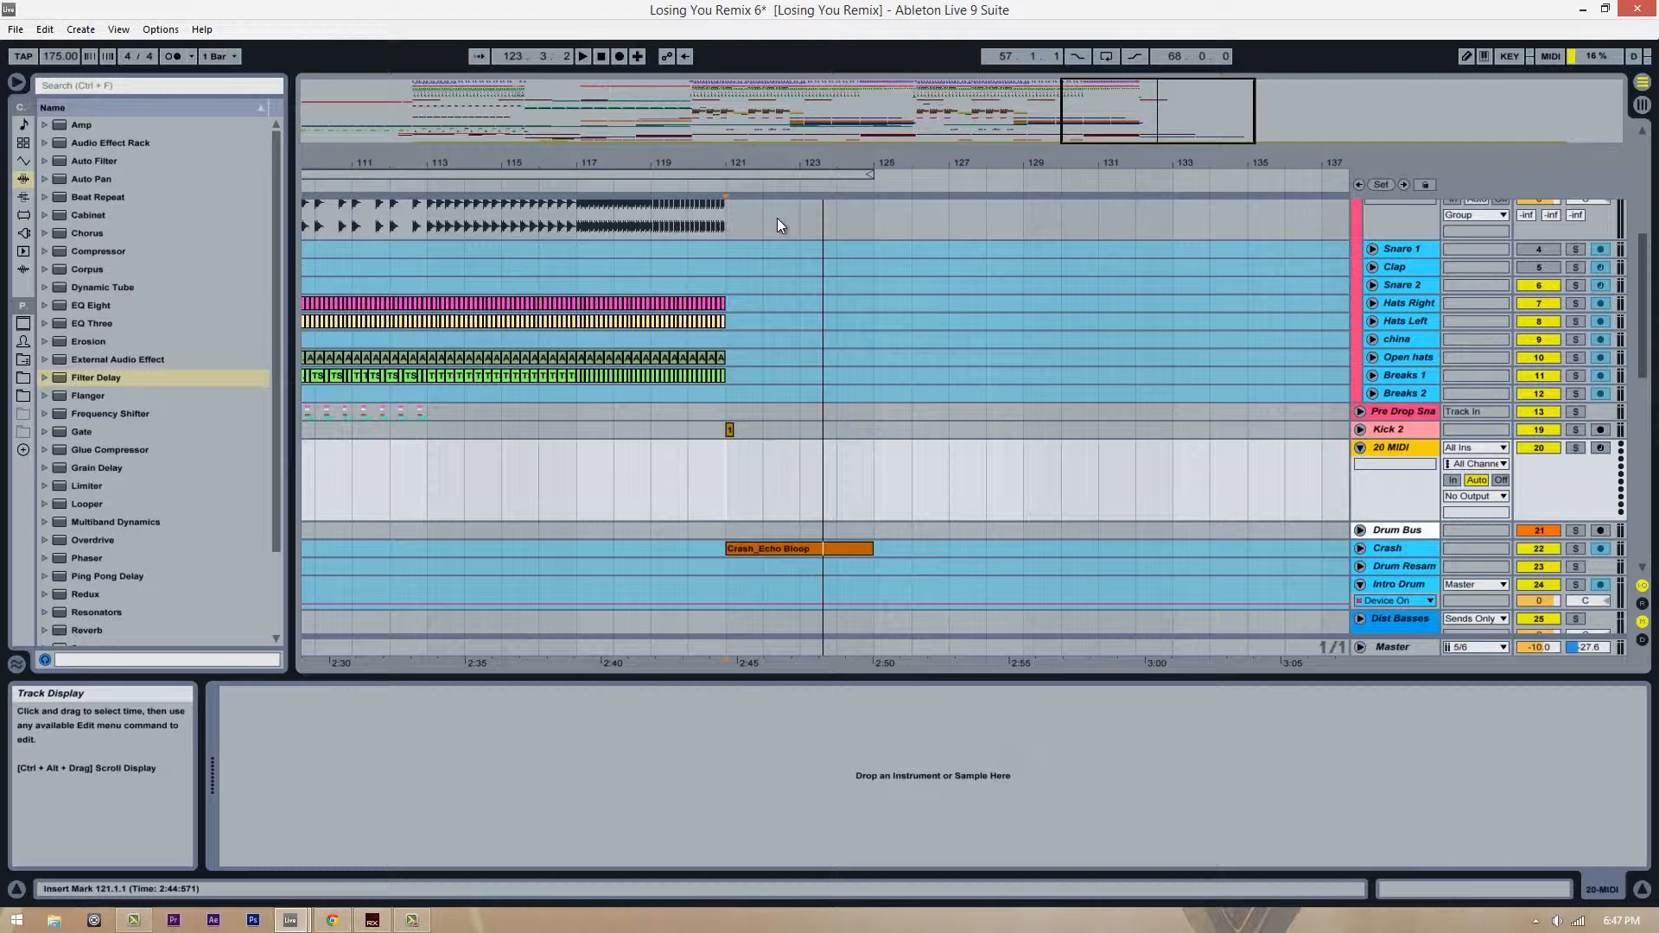
drag(843, 155, 864, 148)
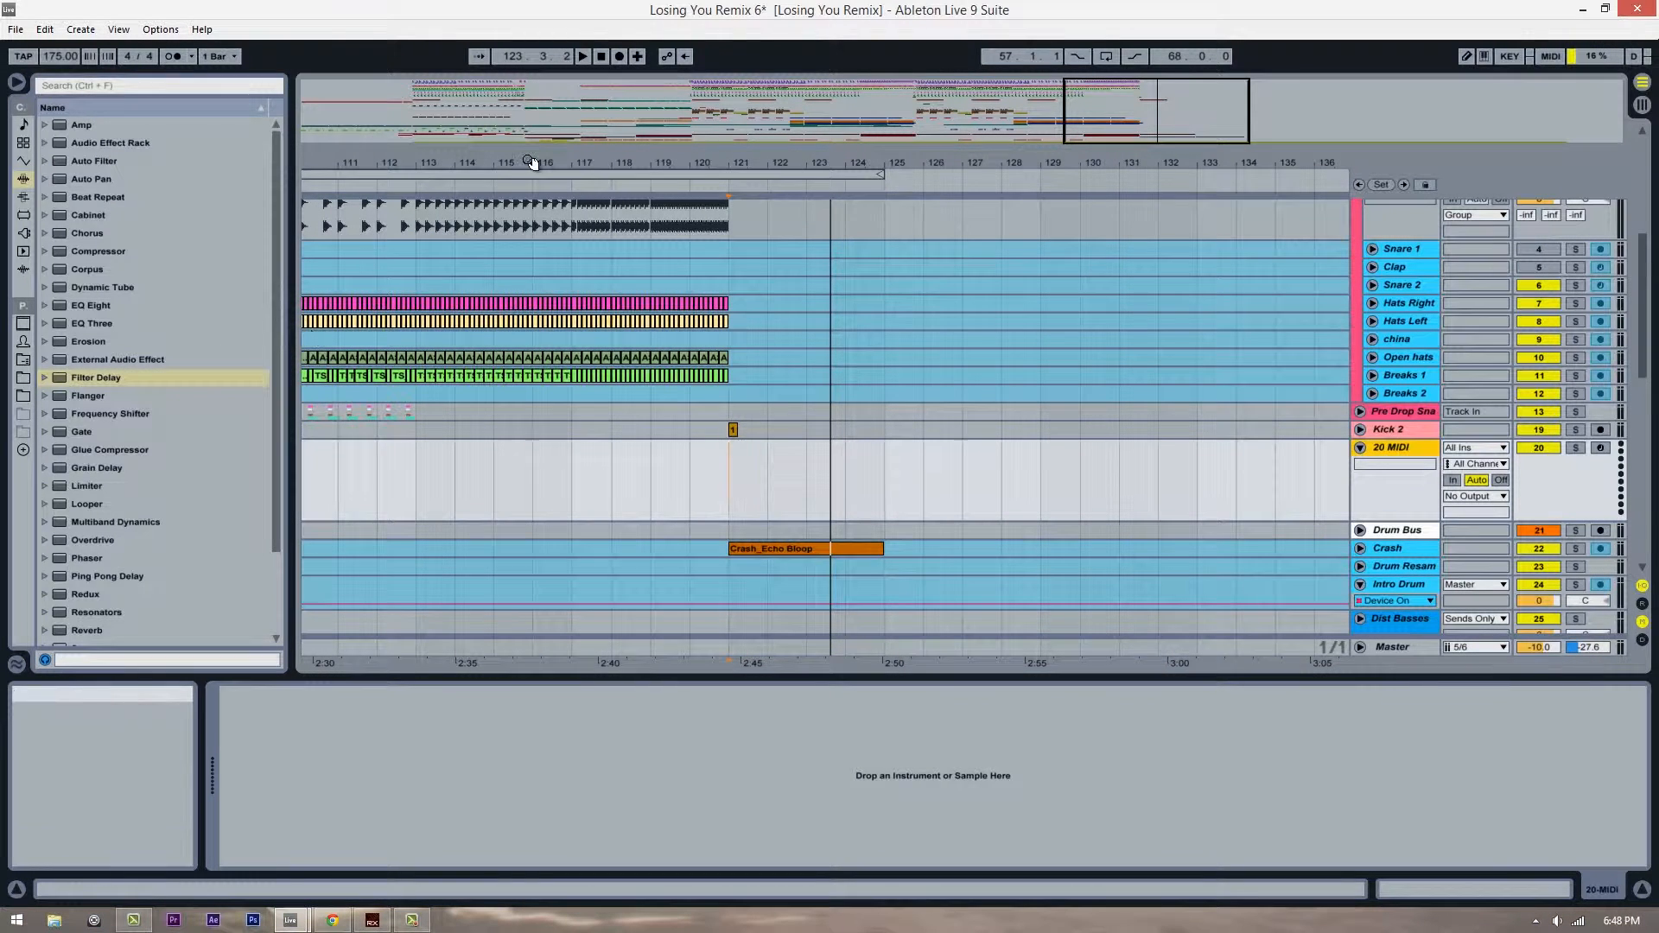
drag(530, 163, 543, 197)
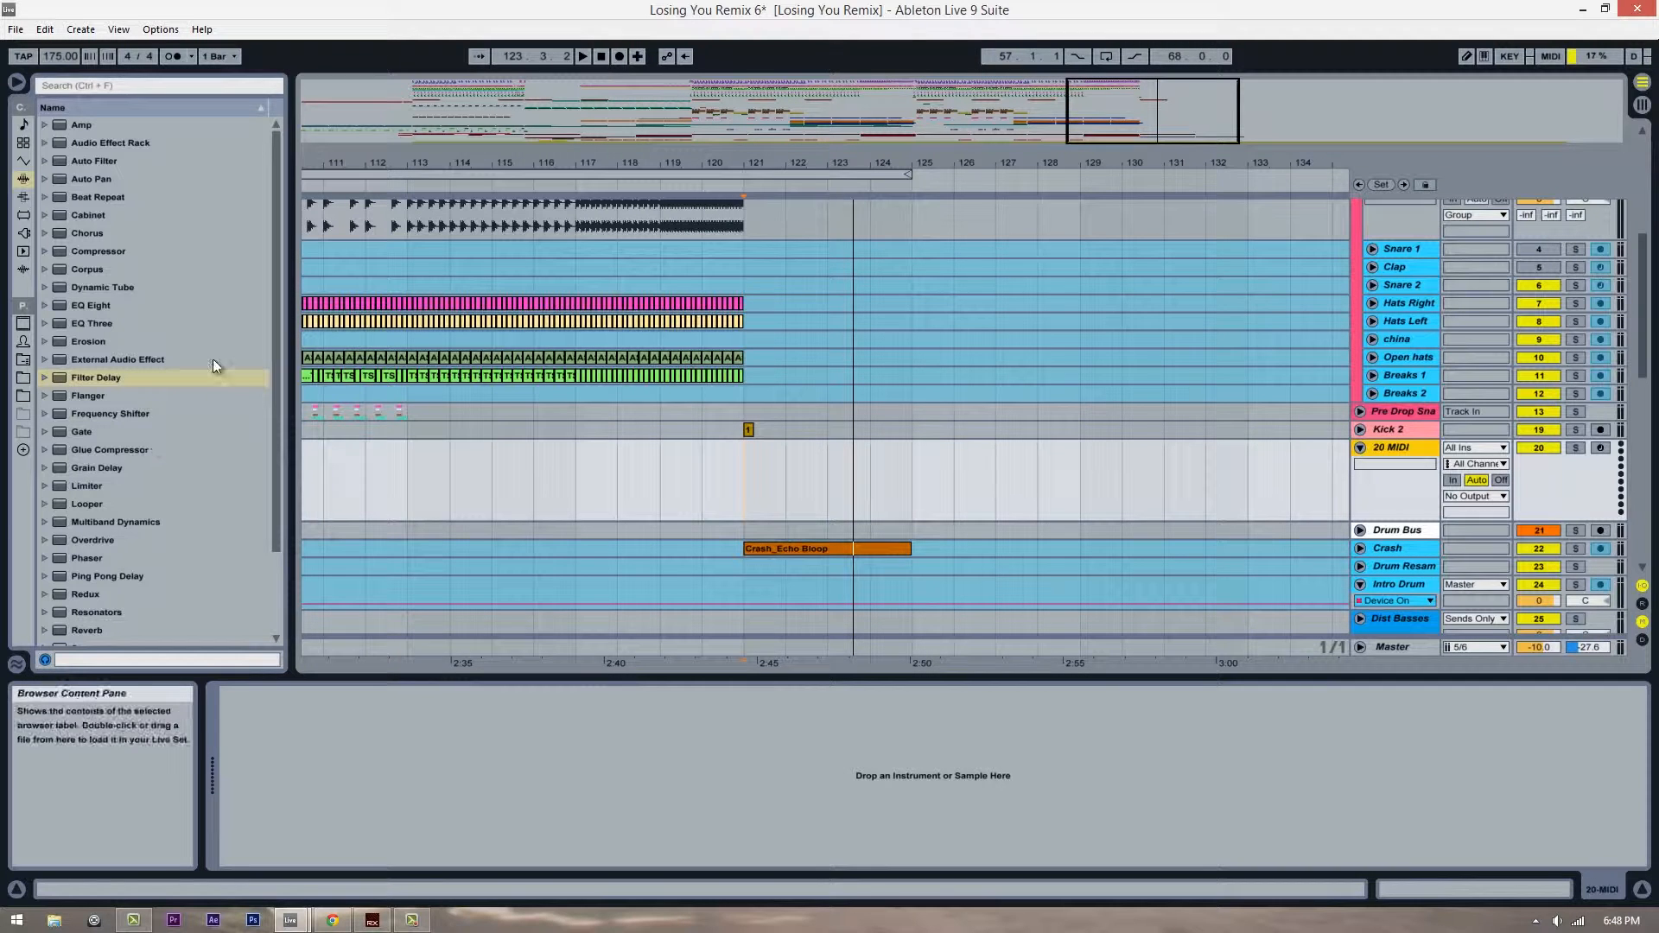
mouse_move(610, 162)
mouse_down()
mouse_move(619, 175)
mouse_move(609, 156)
mouse_up()
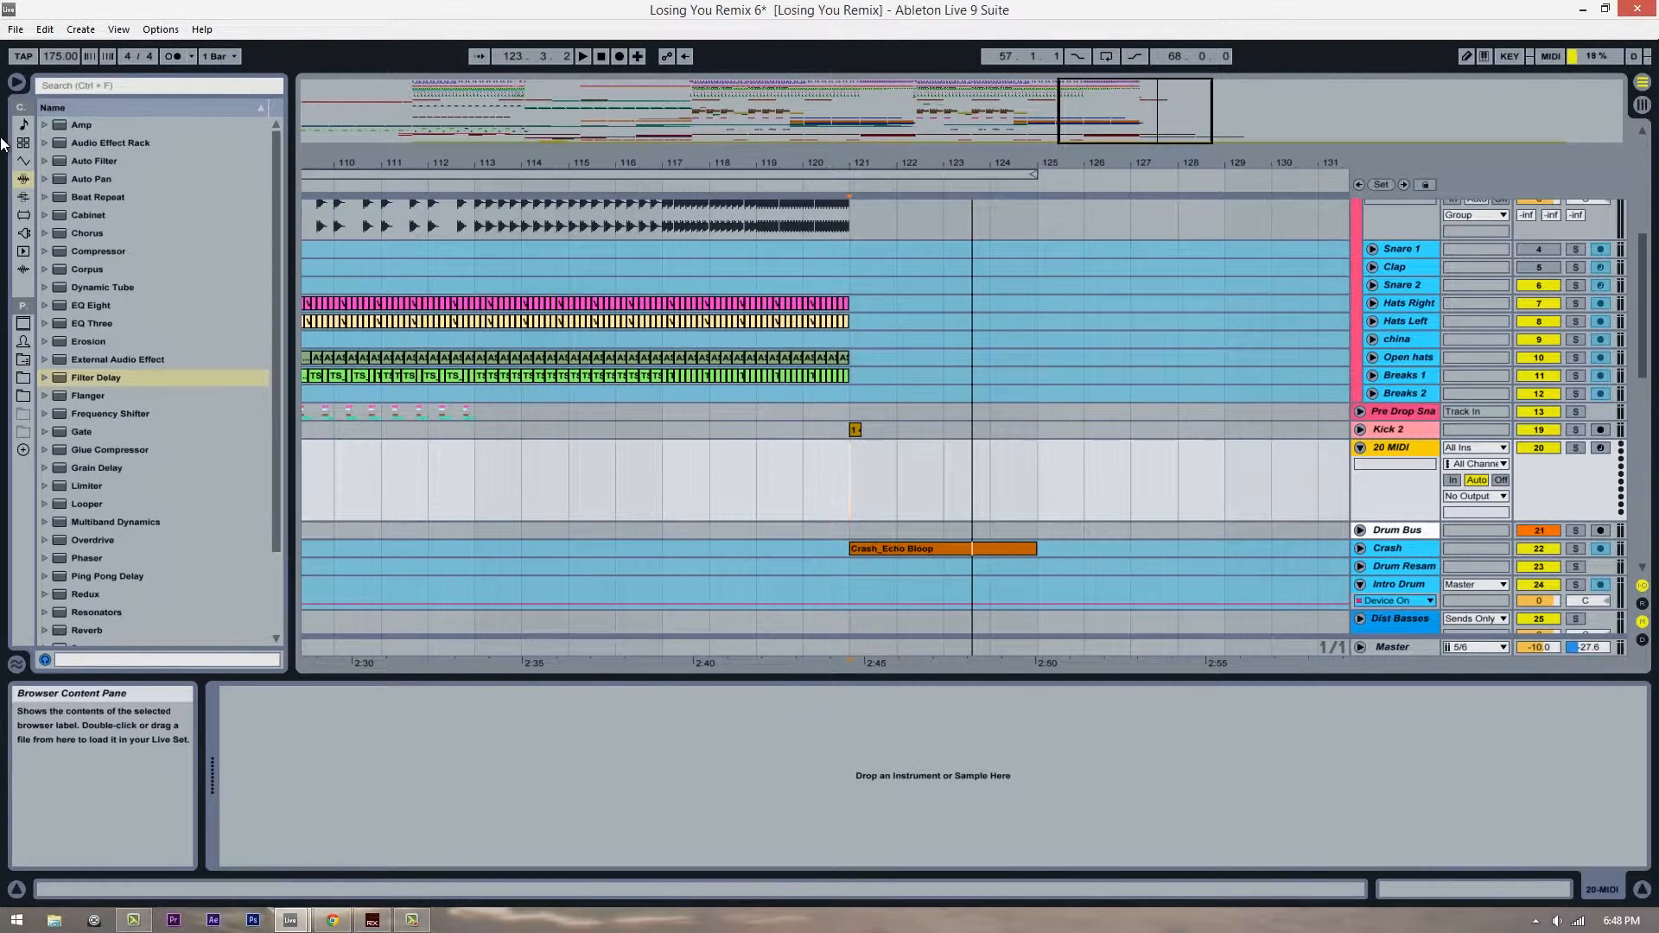
Step: Look through the browser's list of audio effects
click(278, 234)
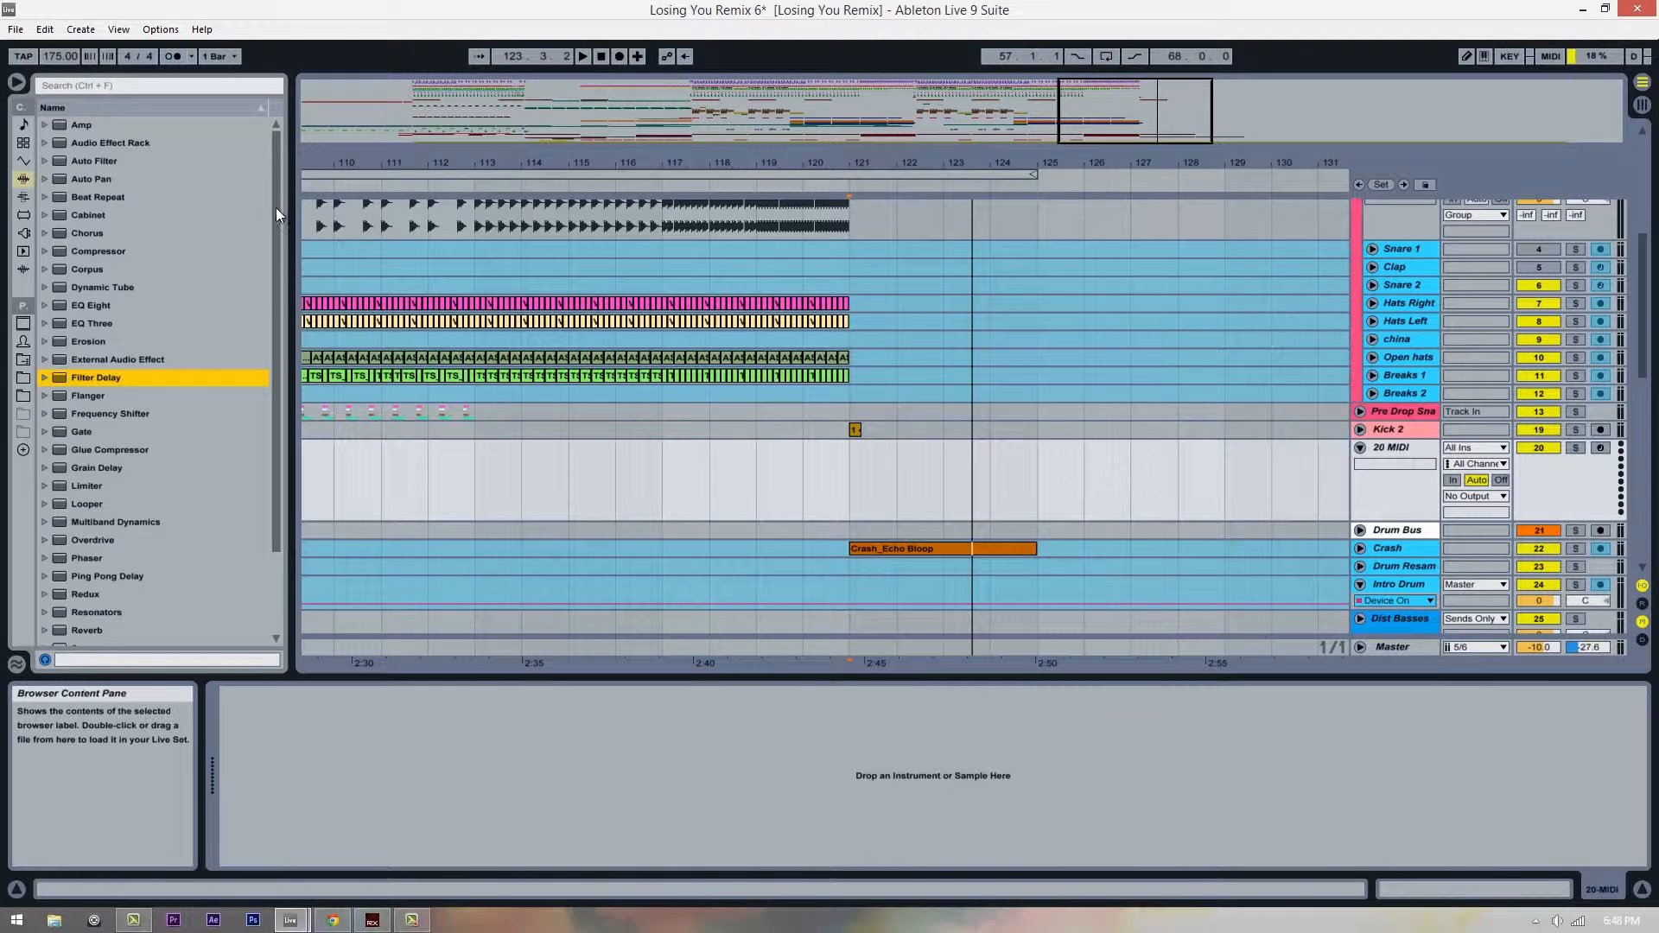
scroll(276, 361, down, 3)
scroll(277, 413, up, 3)
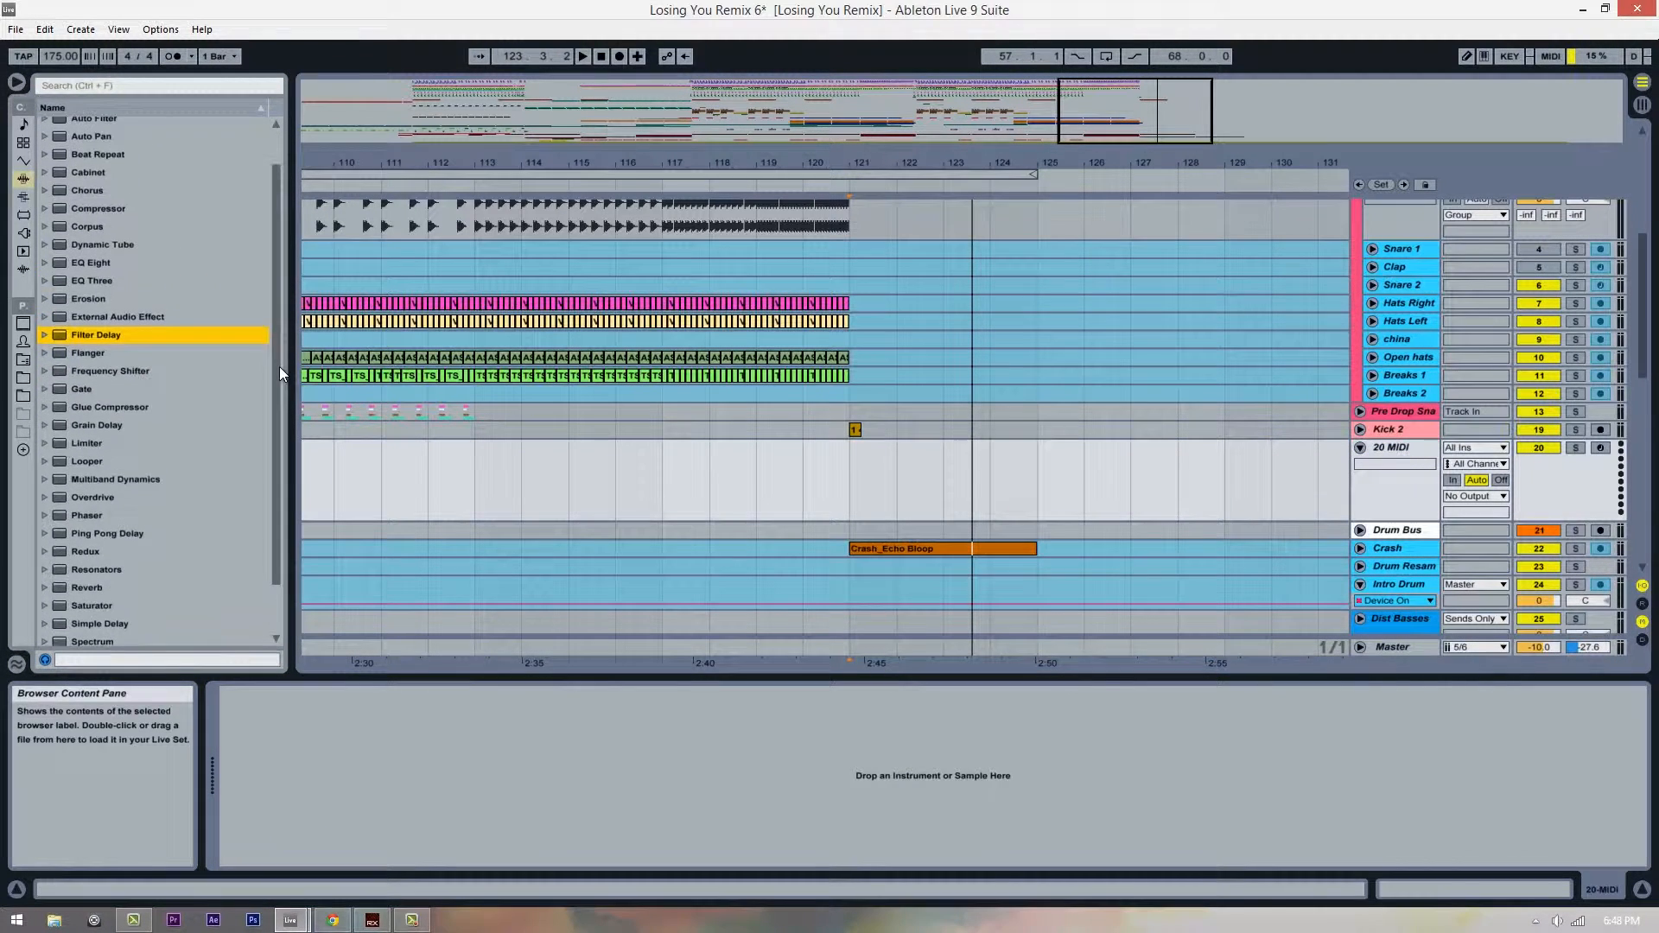
scroll(278, 366, down, 3)
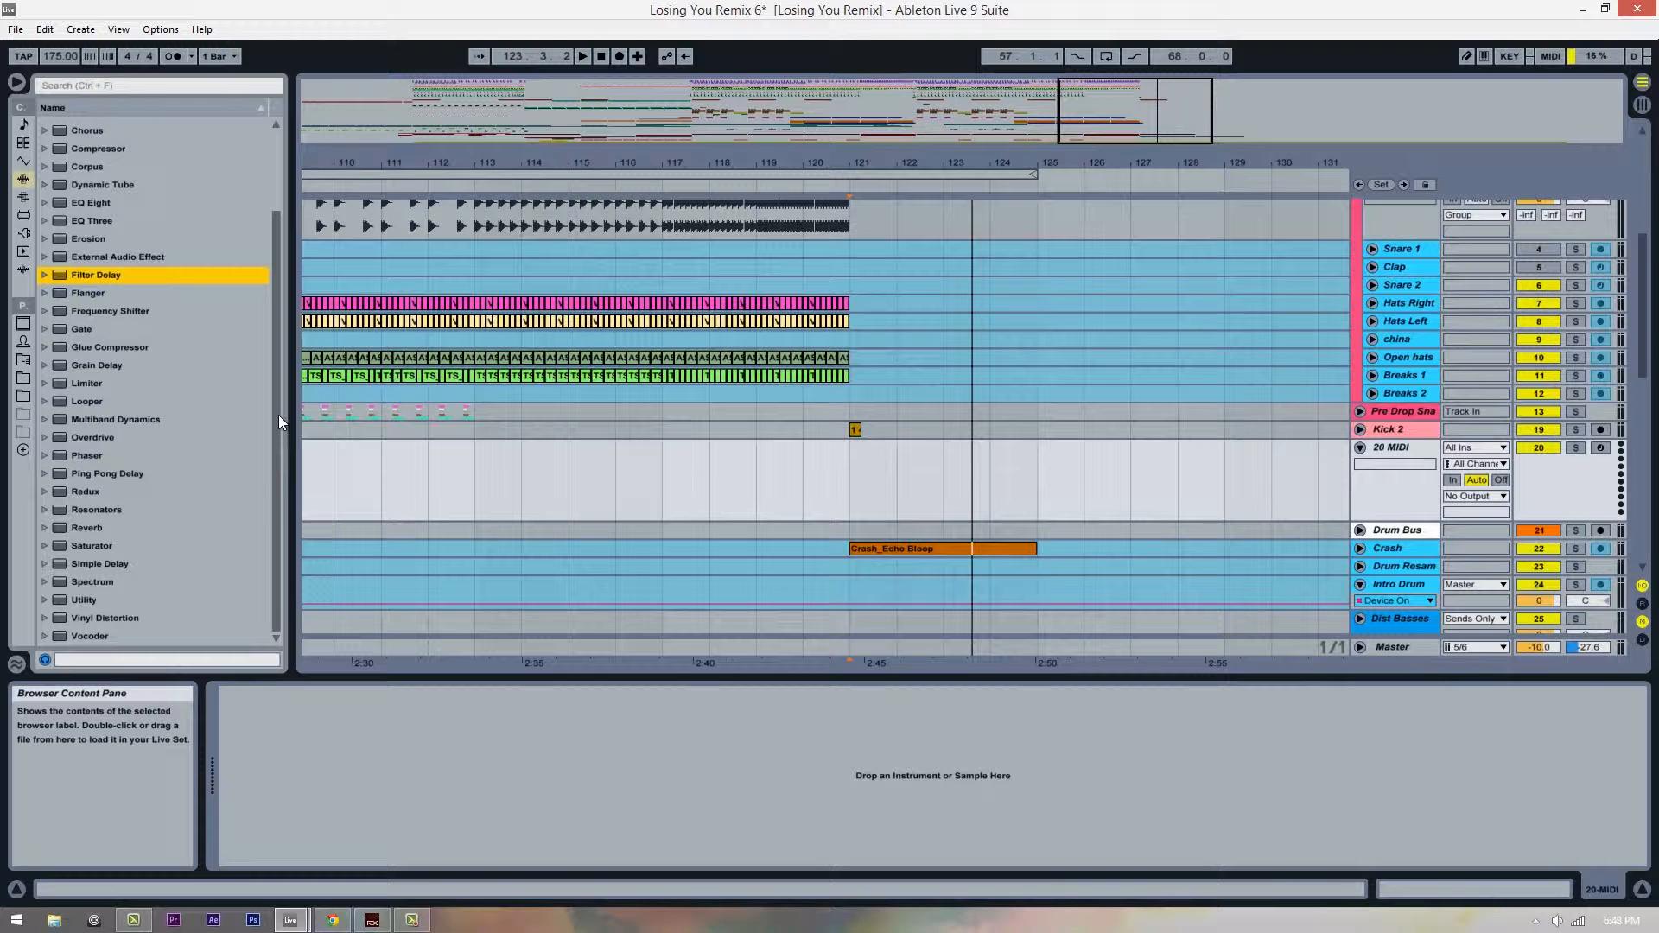
scroll(277, 389, up, 5)
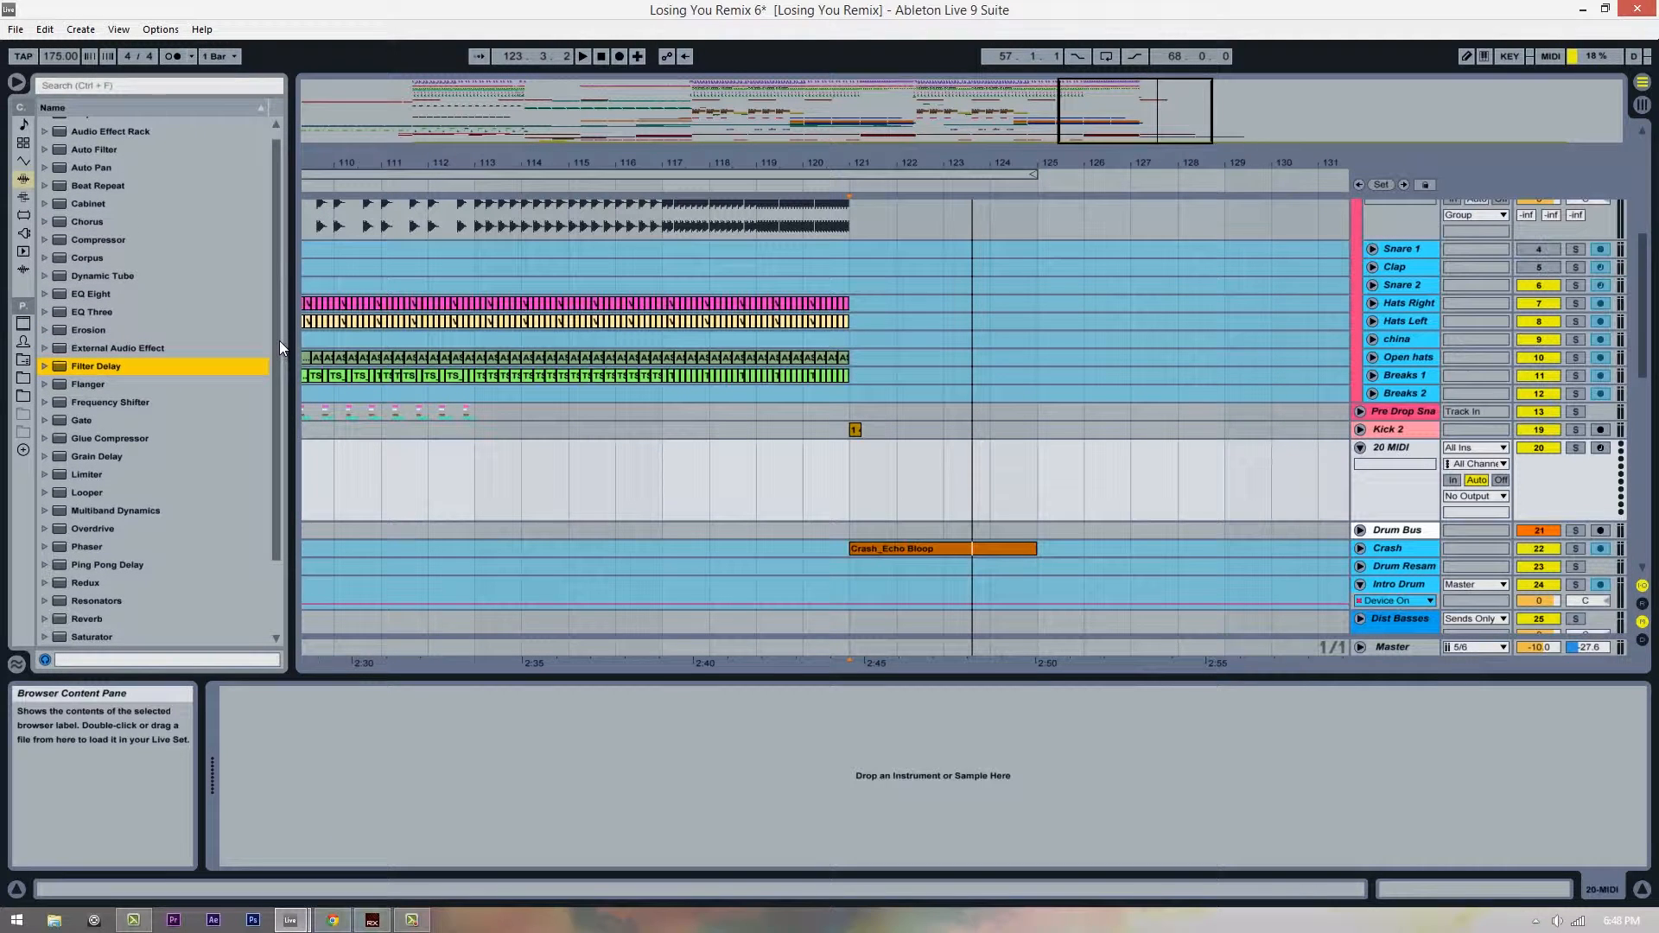
scroll(274, 345, down, 5)
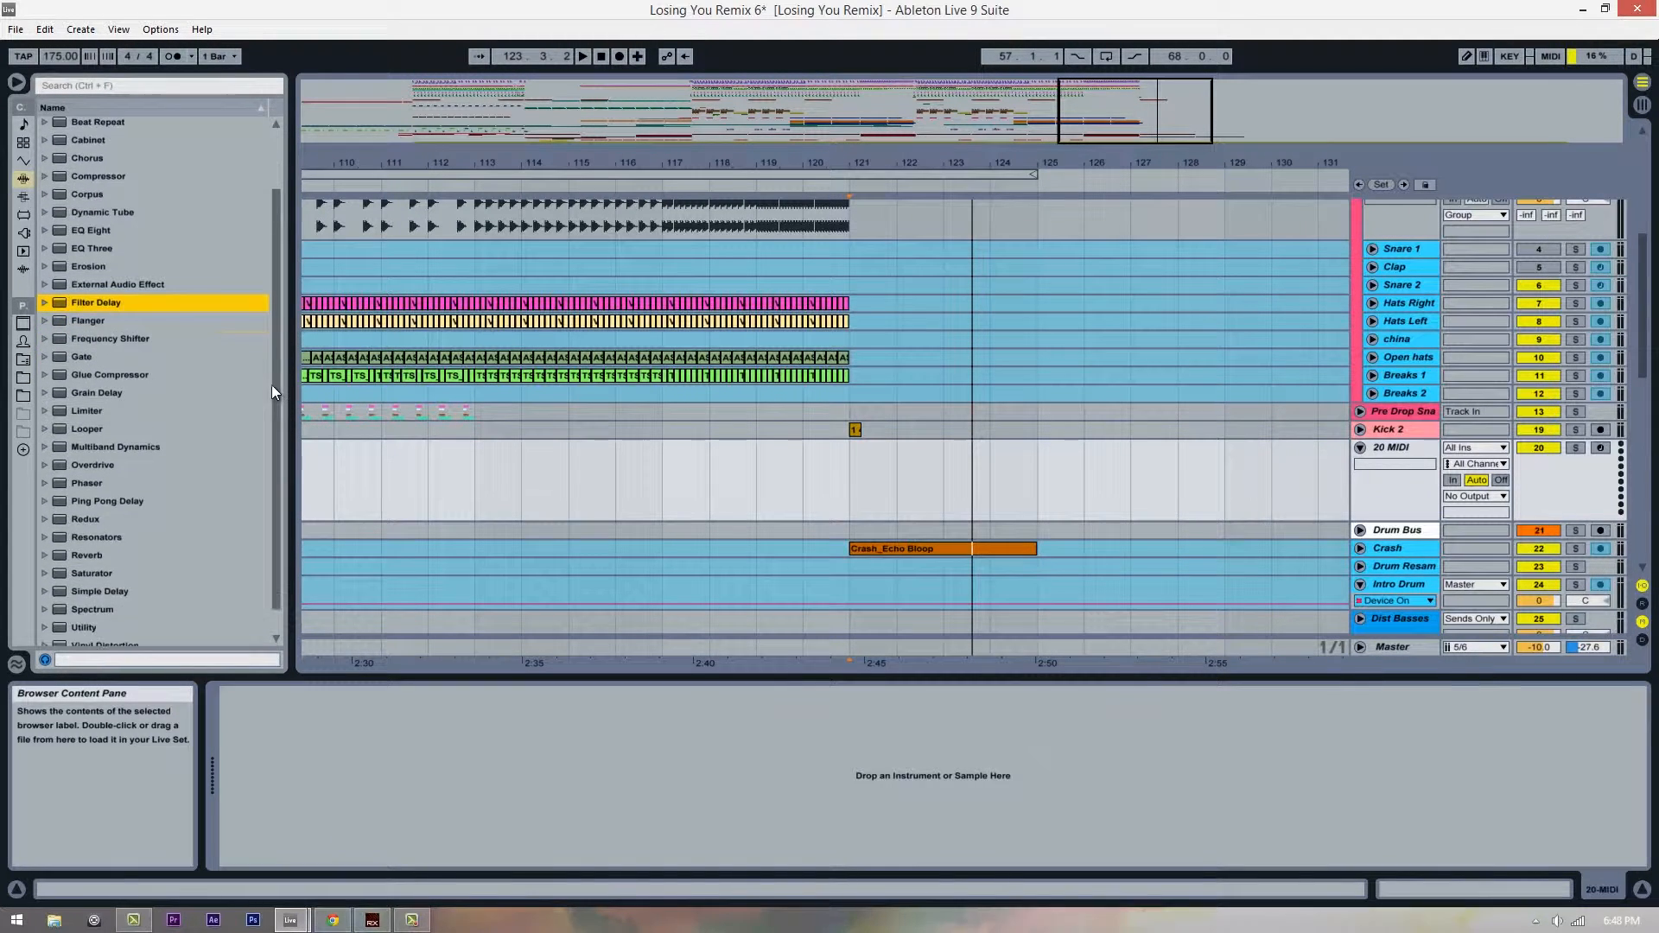
drag(271, 414, 278, 380)
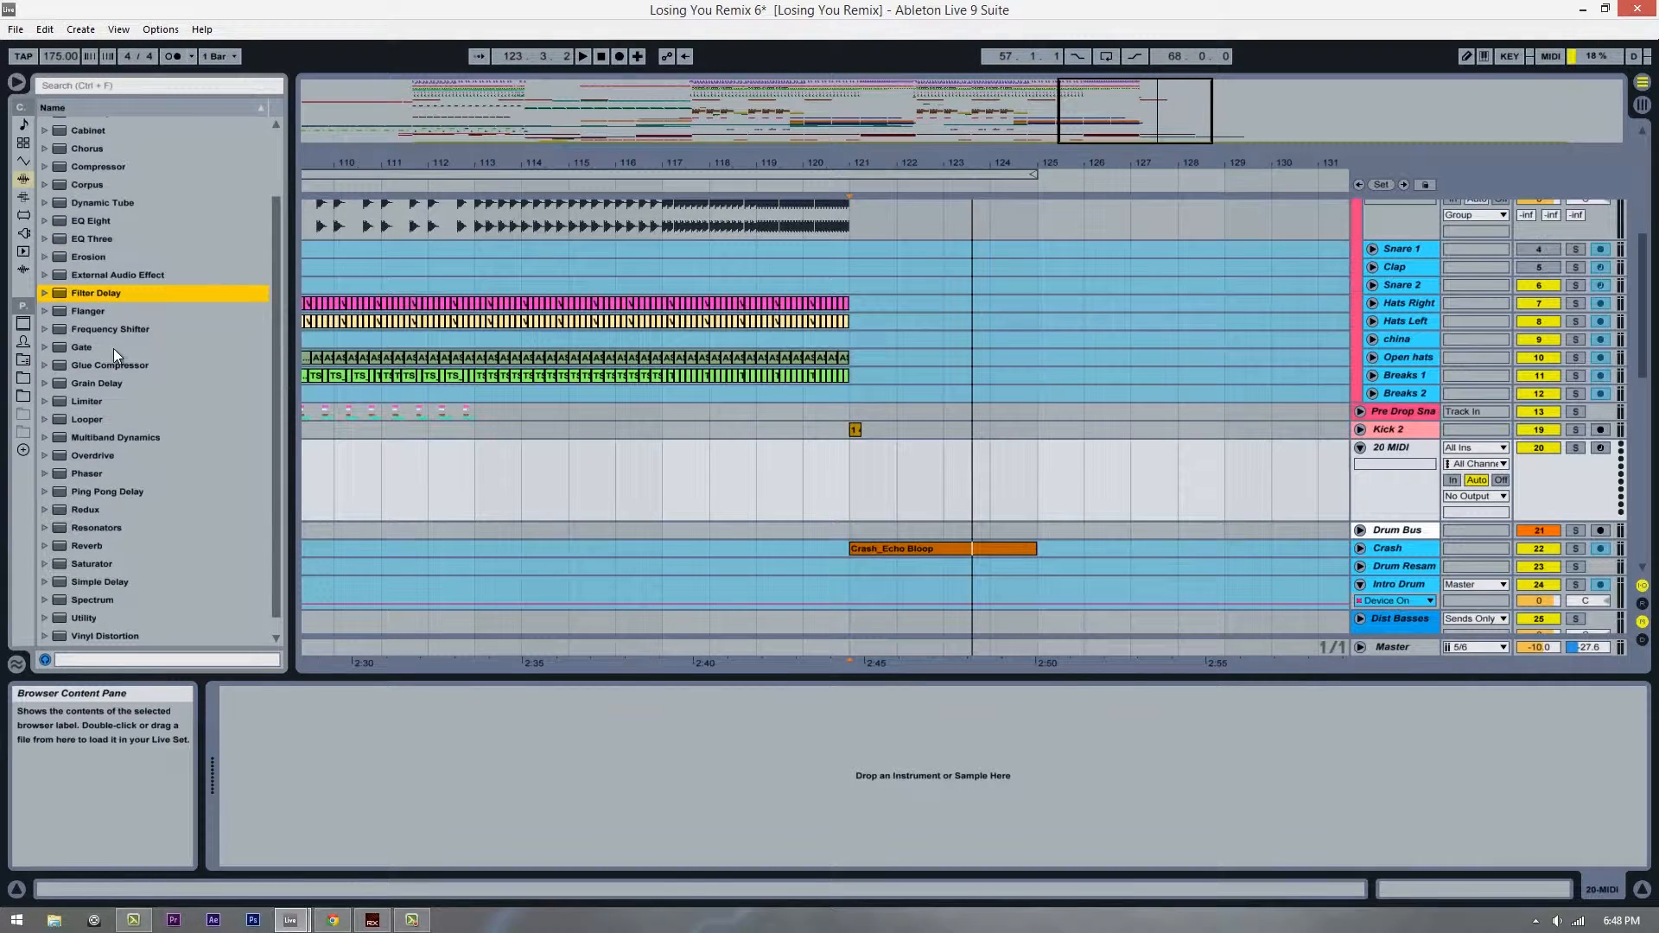
scroll(57, 200, up, 2)
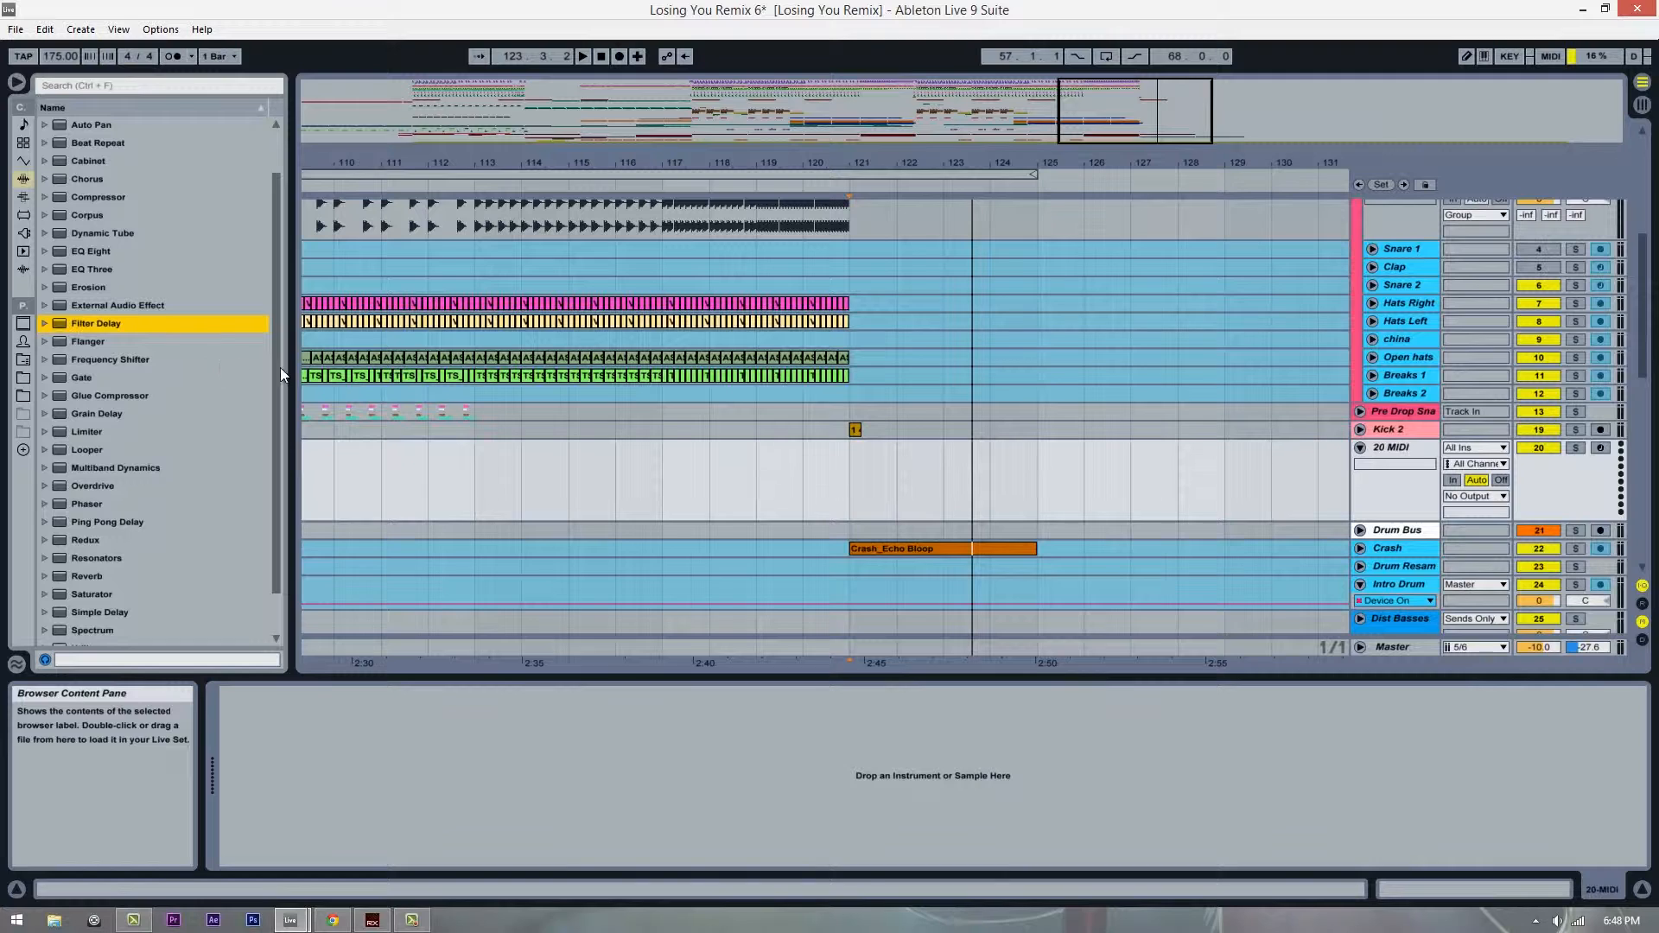
scroll(273, 391, down, 3)
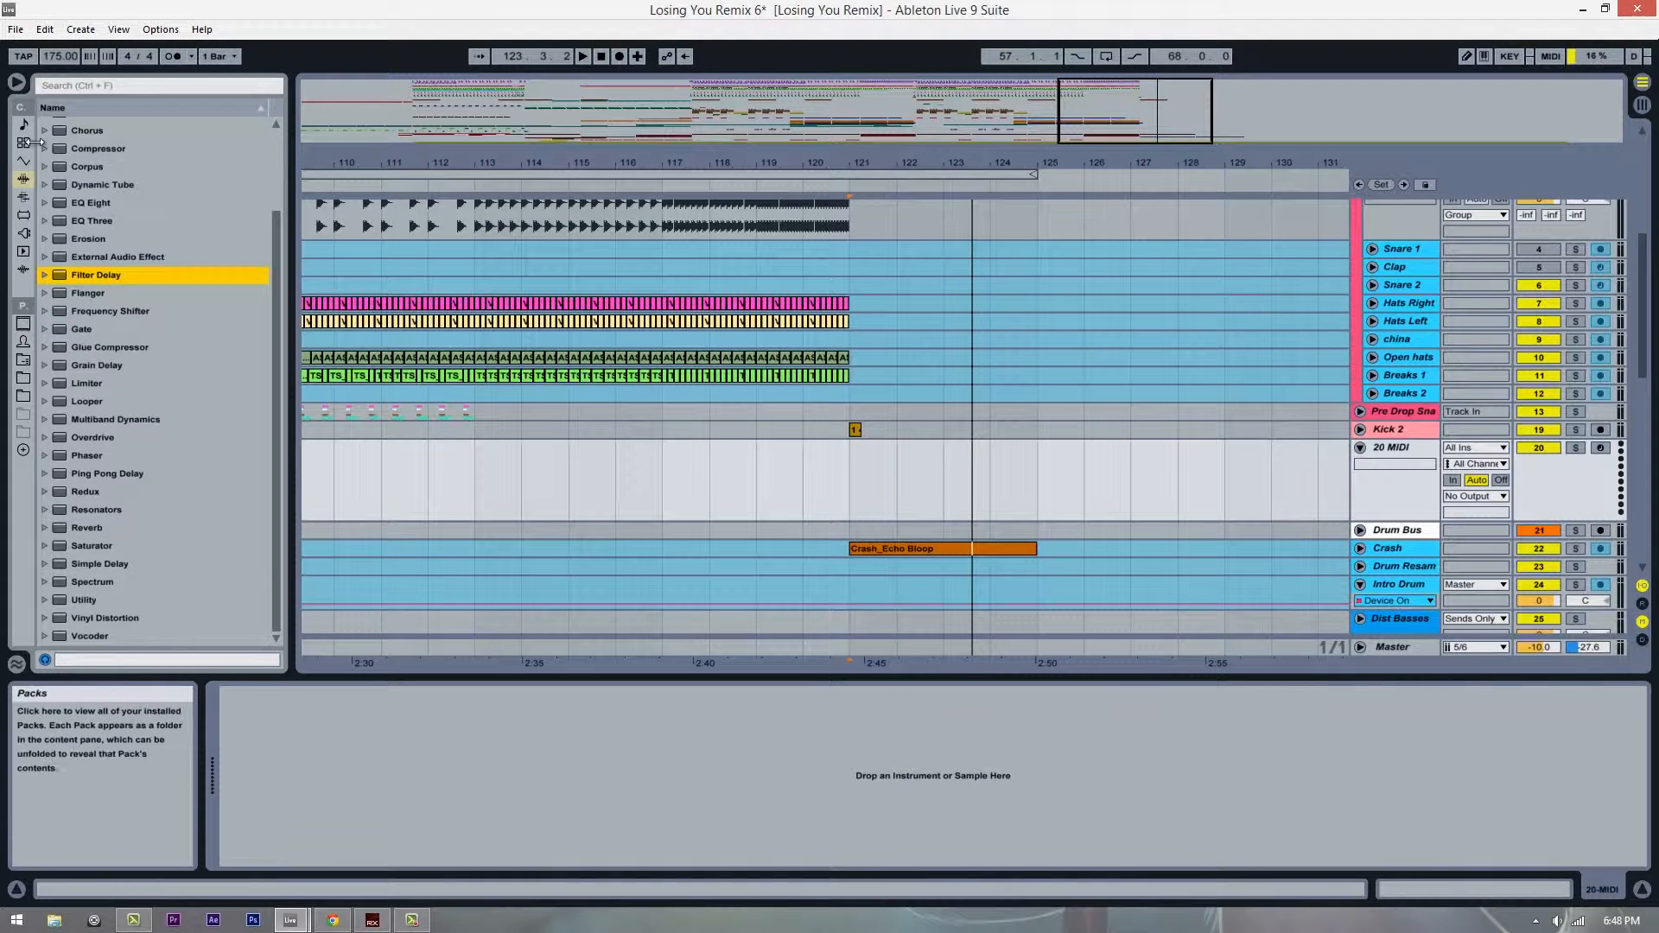
Step: Load the Kontakt 5 plug-in from the x86 folder onto the new MIDI track below Kick 2
click(24, 234)
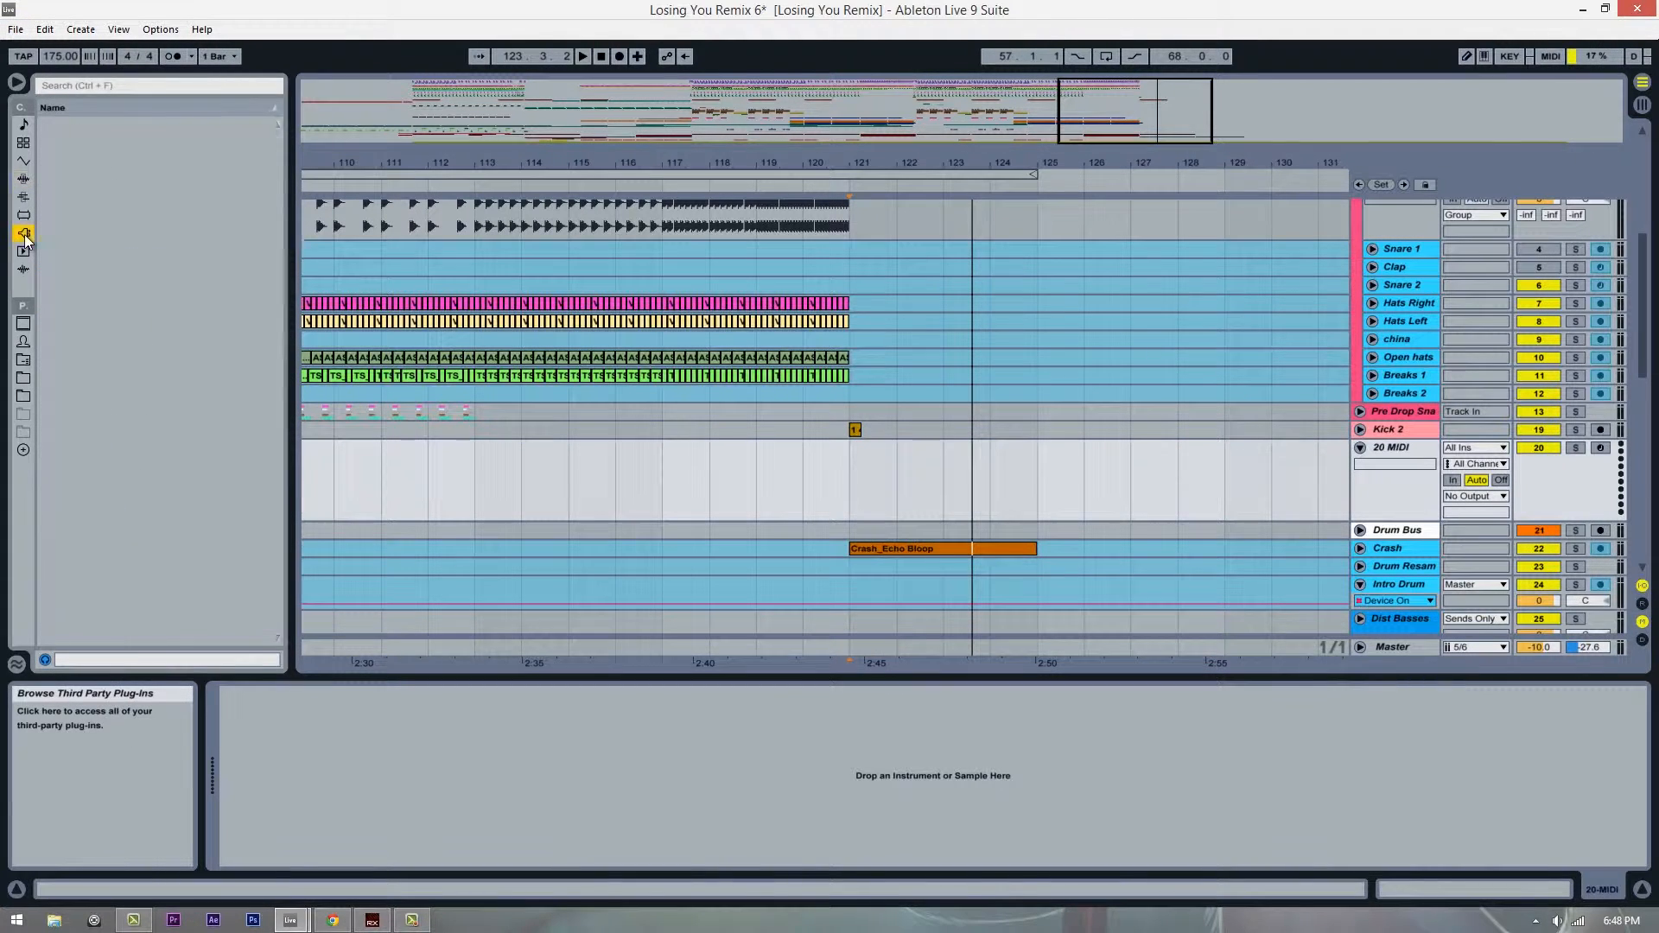
click(107, 558)
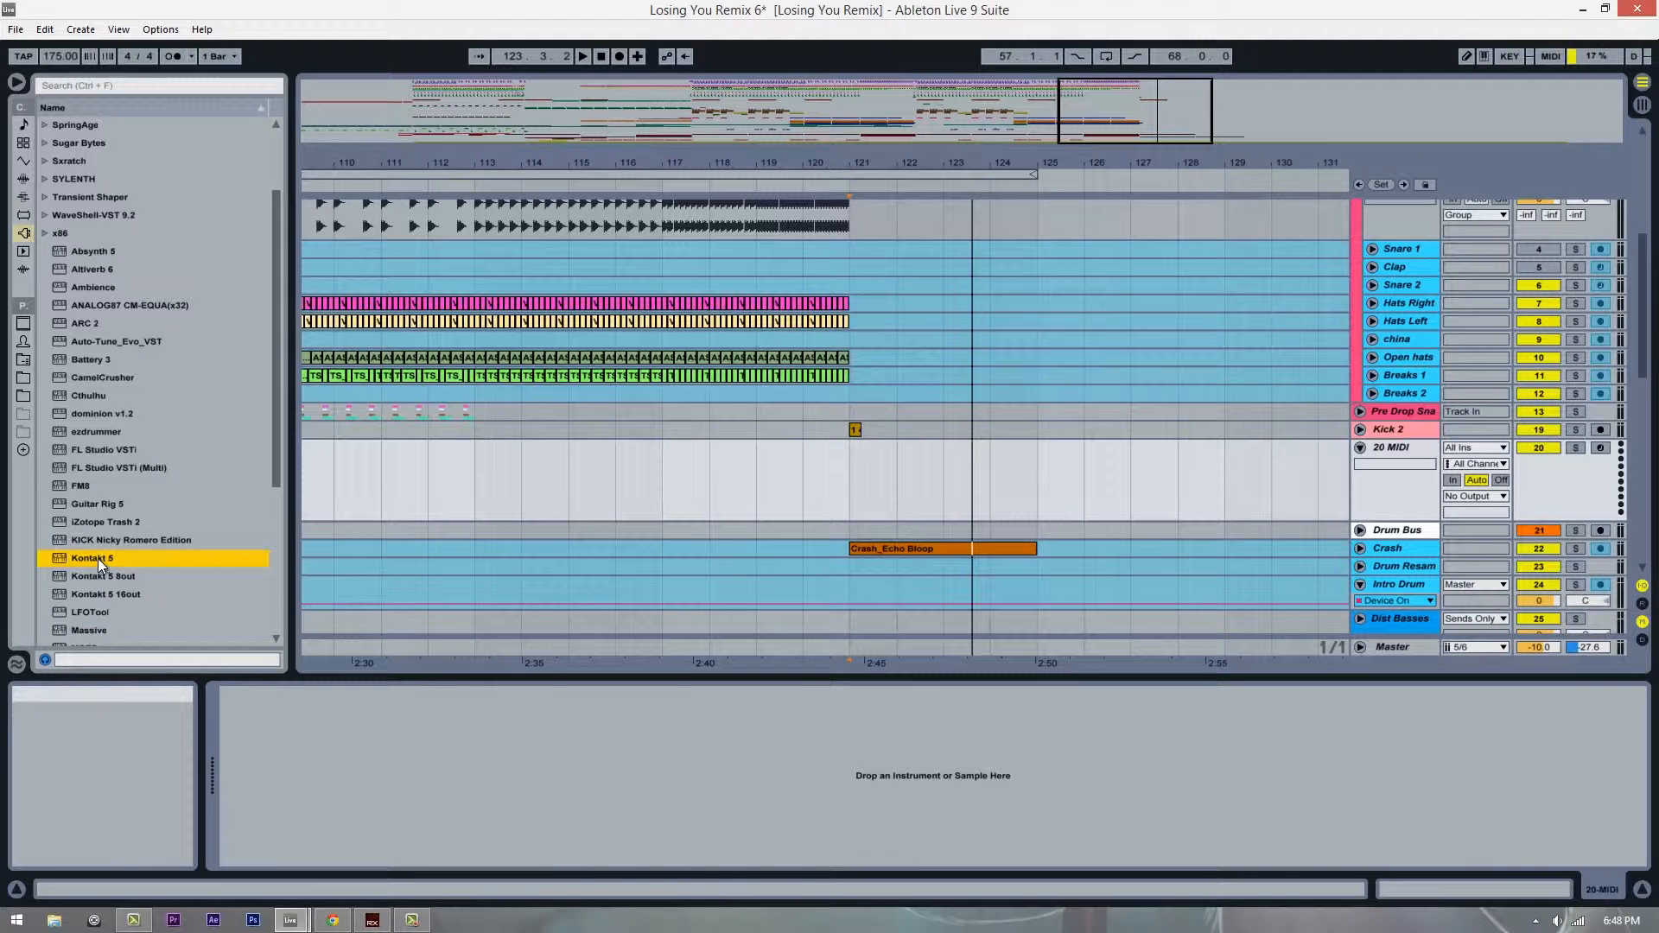
click(880, 499)
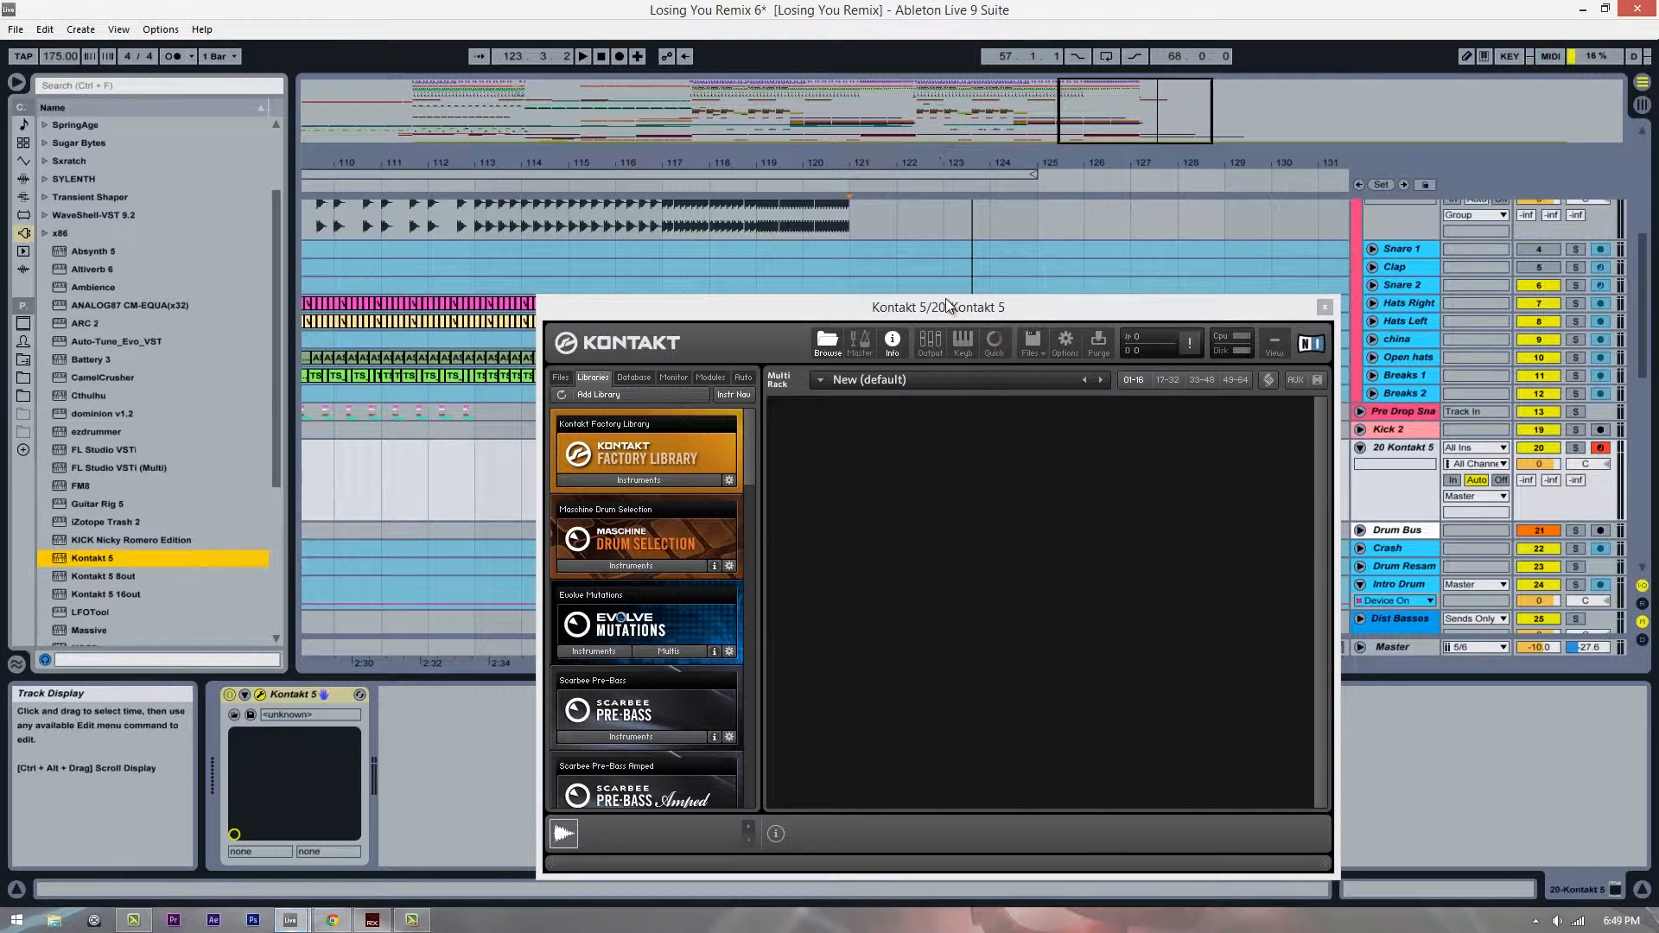
Step: Load the New York Phil's.nki instrument from the New York Concert Grand library into Kontakt 5 and close the plug-in window
click(952, 311)
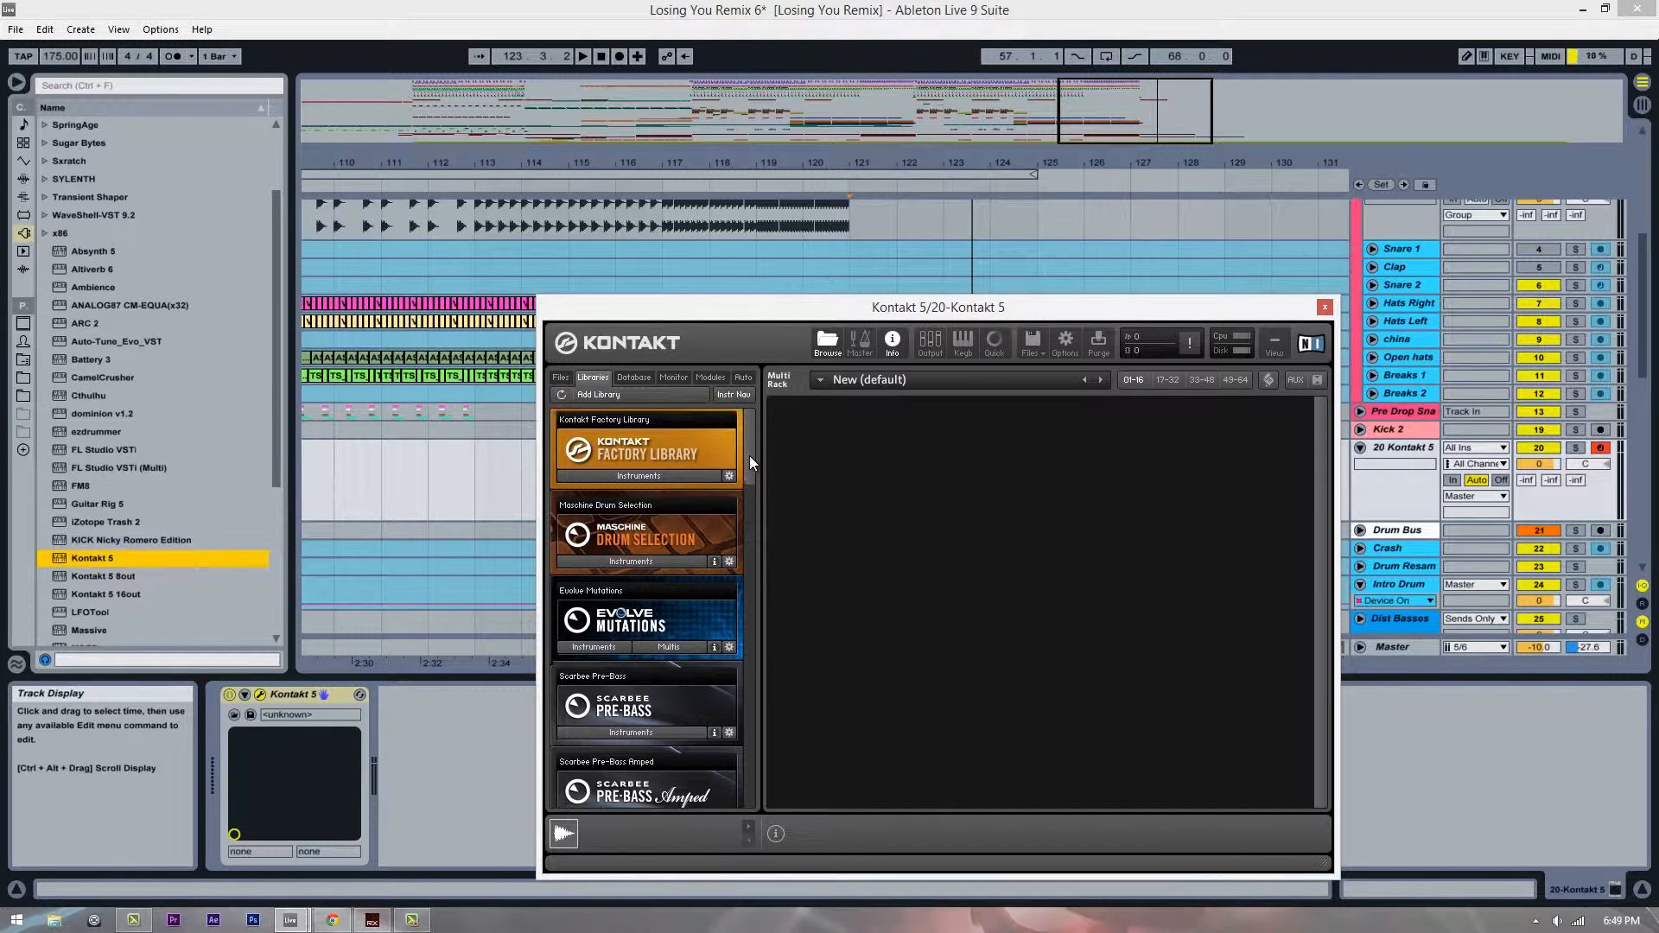
drag(752, 436, 739, 543)
click(660, 585)
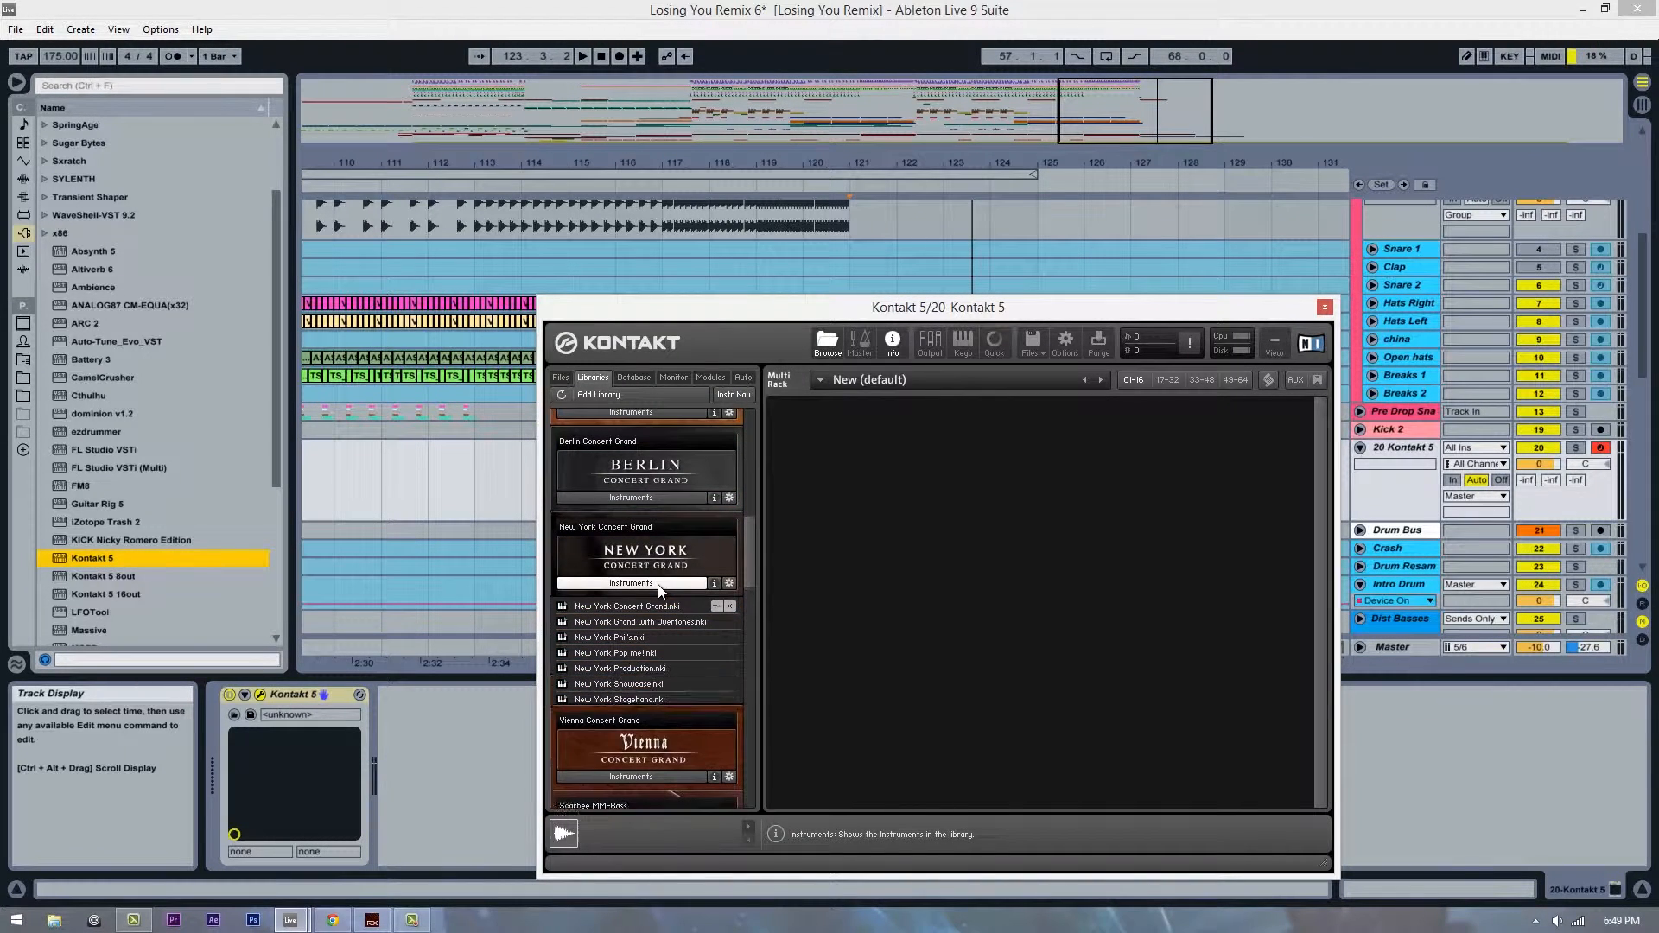
drag(797, 311, 1187, 328)
drag(1013, 649, 1330, 688)
drag(1422, 627, 1409, 656)
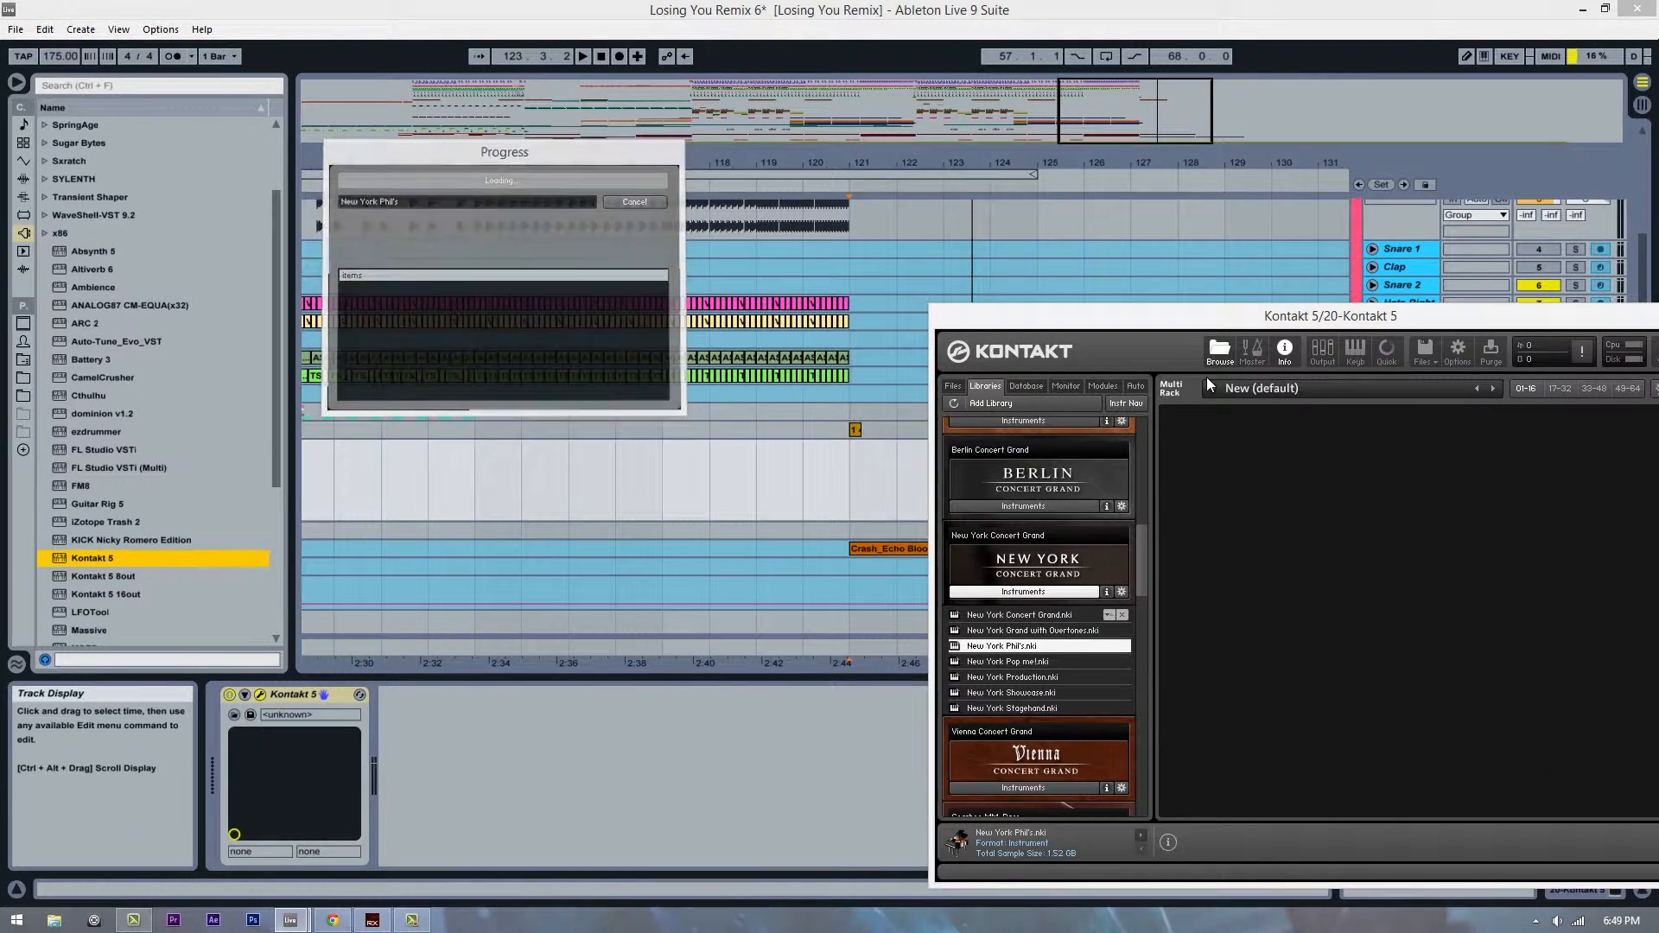
drag(1202, 315, 817, 533)
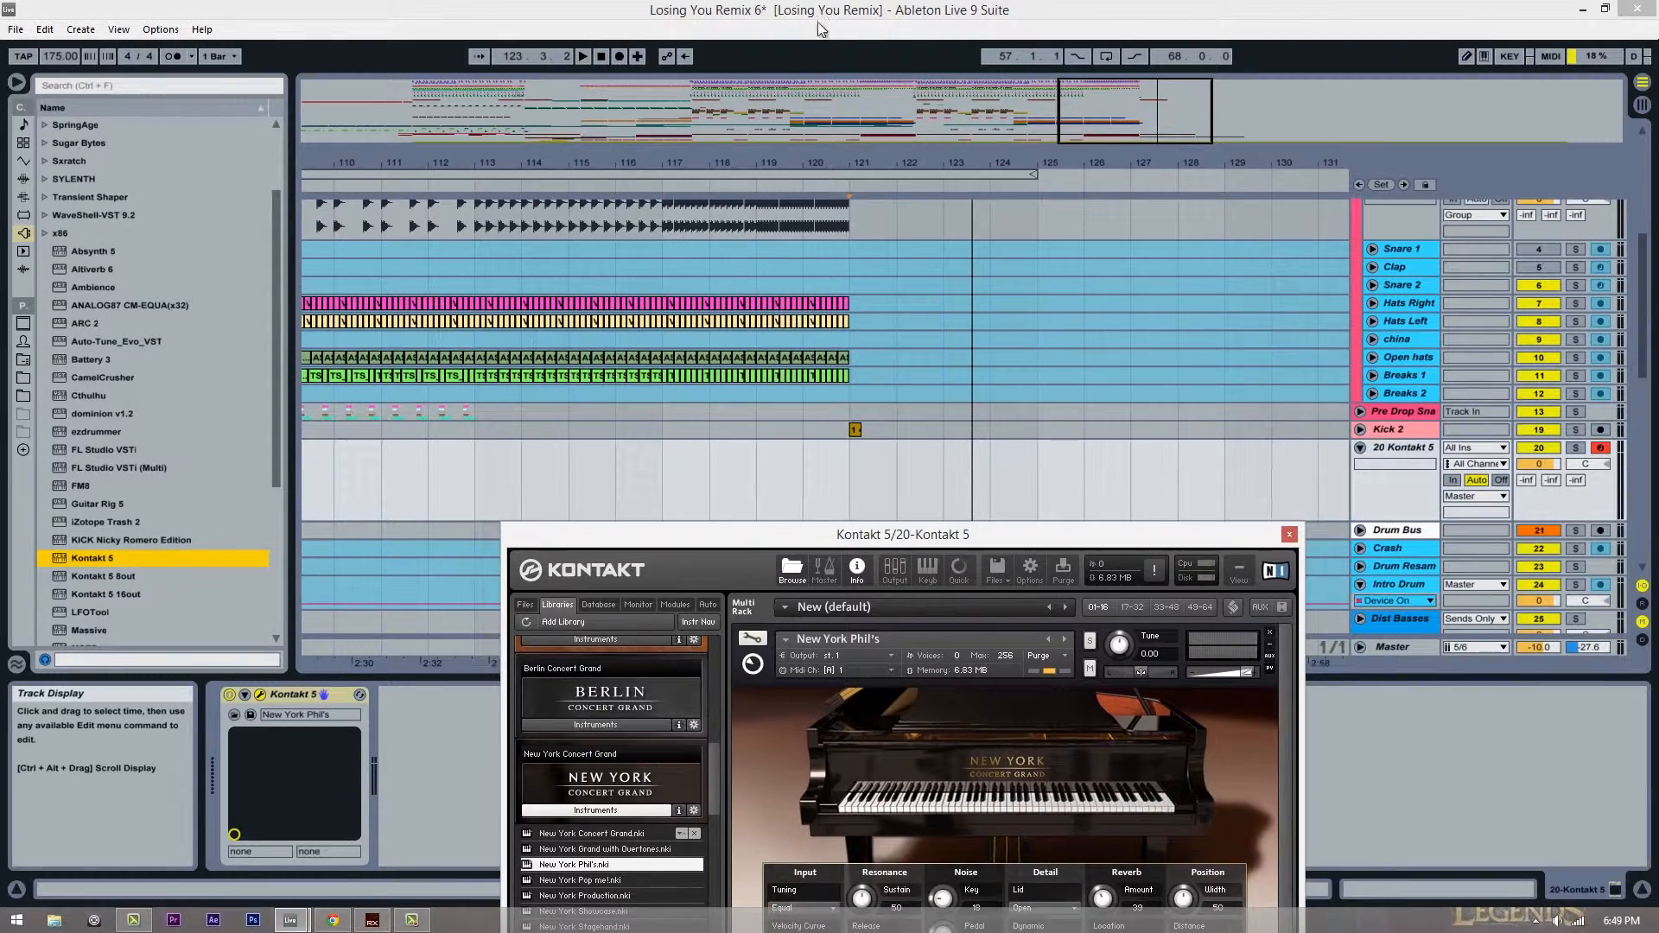
drag(821, 166, 821, 147)
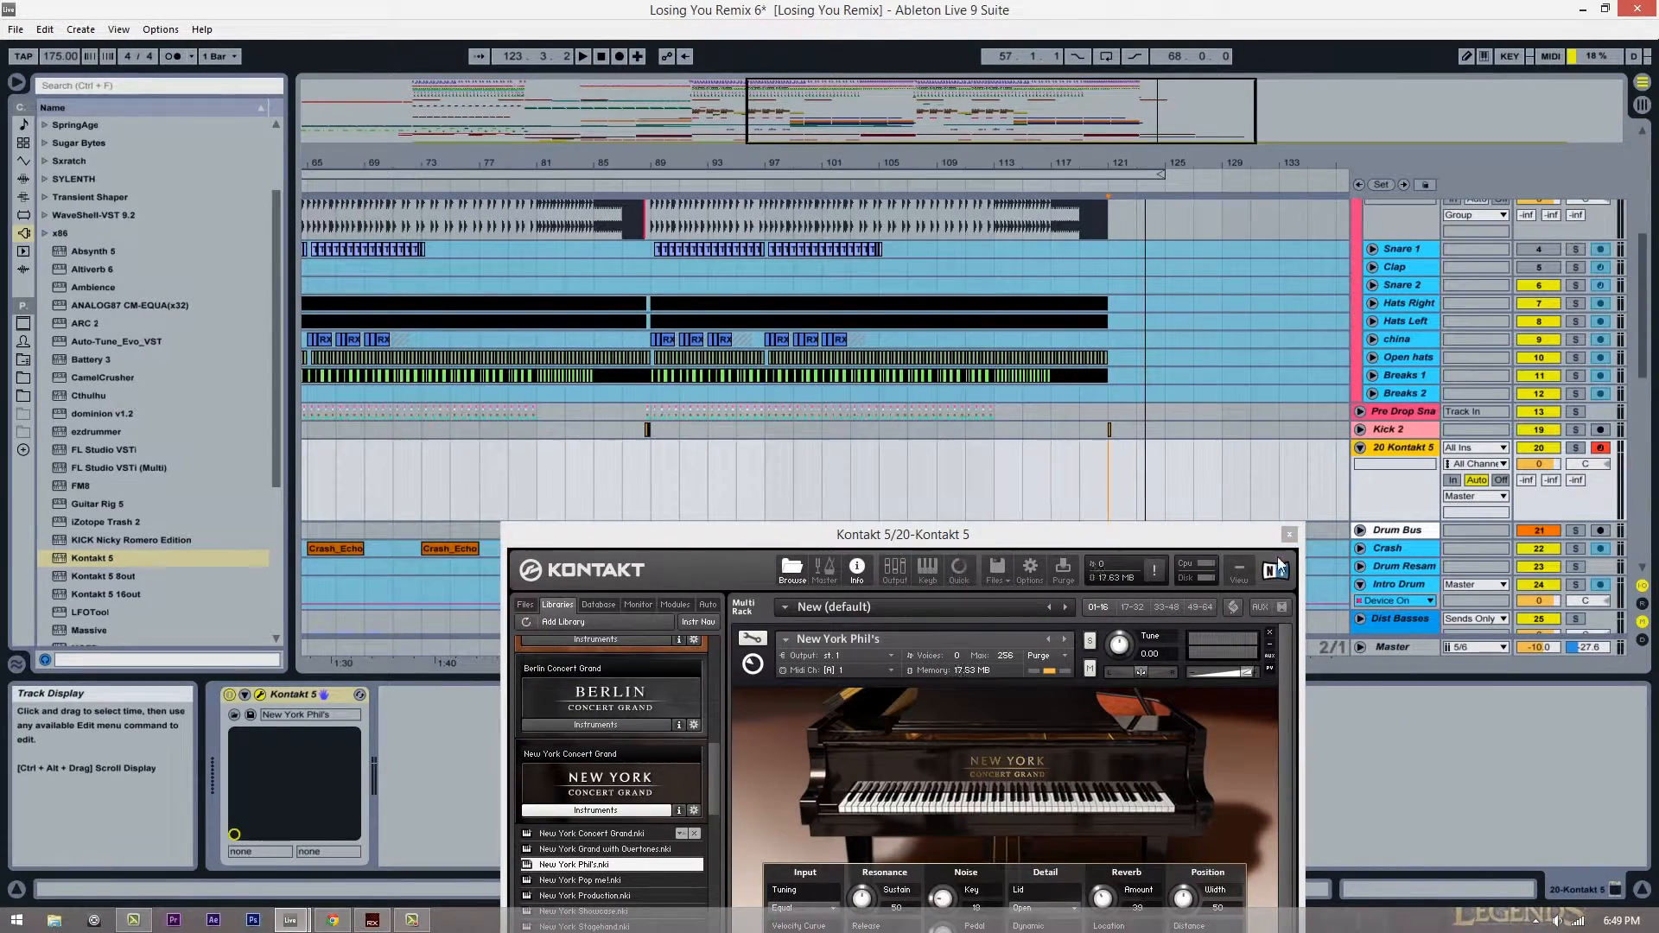
click(1289, 535)
Step: Unfold the DF Wide track in the Chords group and copy its MIDI clip spanning bars 105 to 109
scroll(573, 491, down, 1)
scroll(573, 491, down, 4)
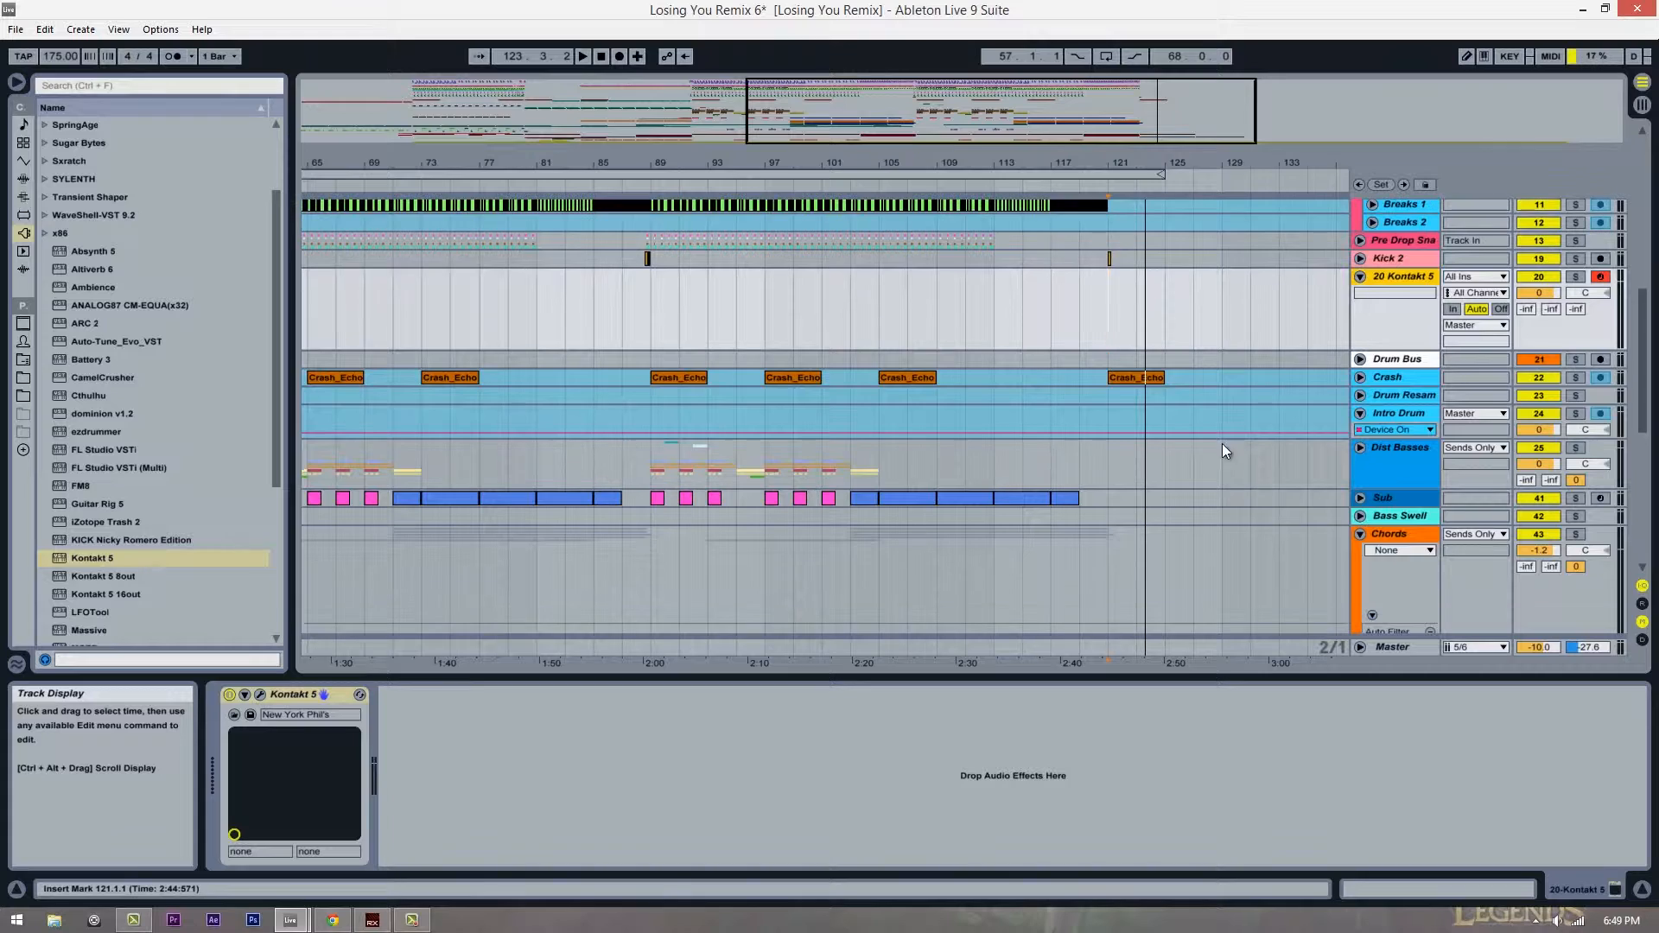
click(1398, 456)
scroll(1400, 415, down, 3)
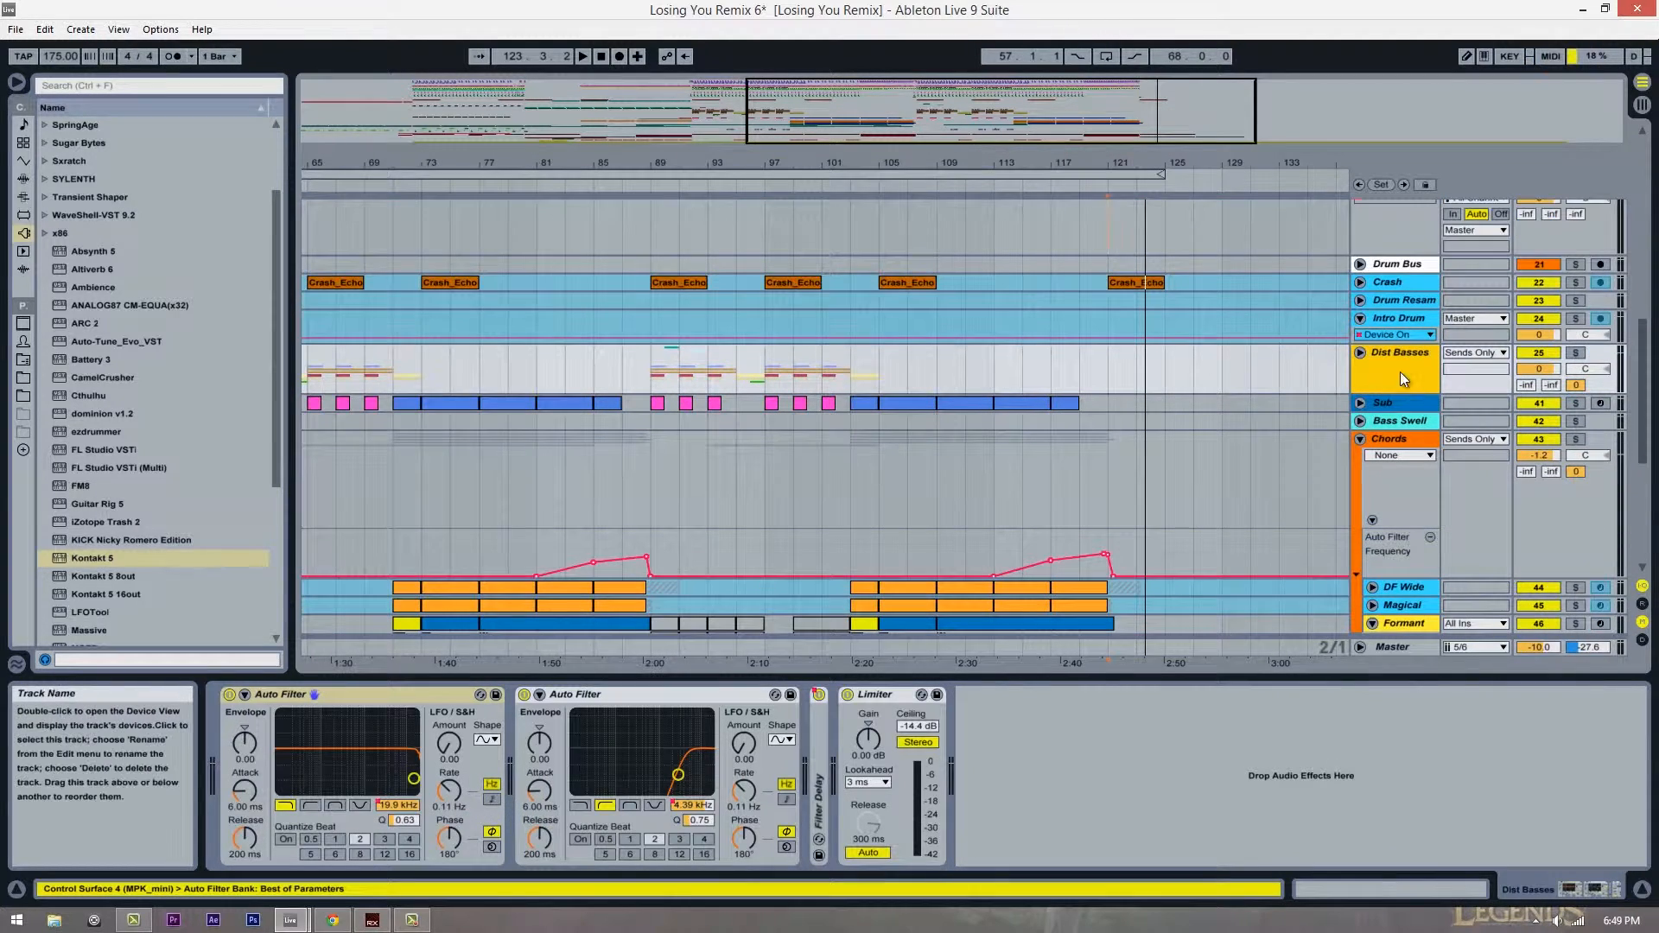
scroll(1373, 436, down, 6)
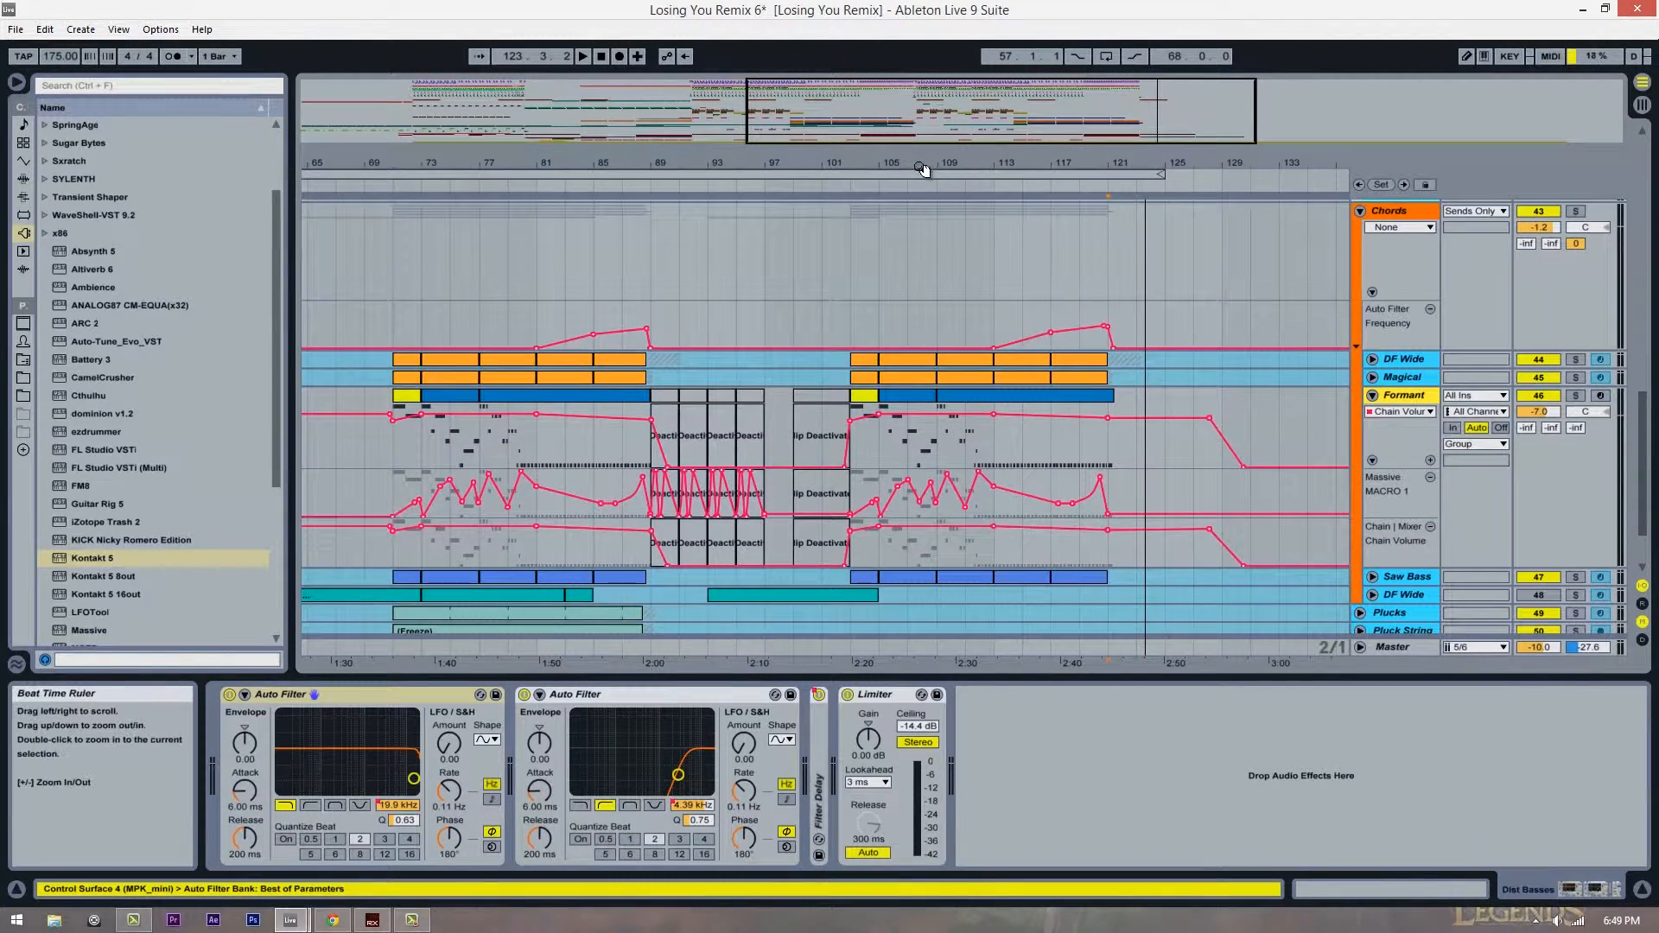
drag(912, 165, 751, 182)
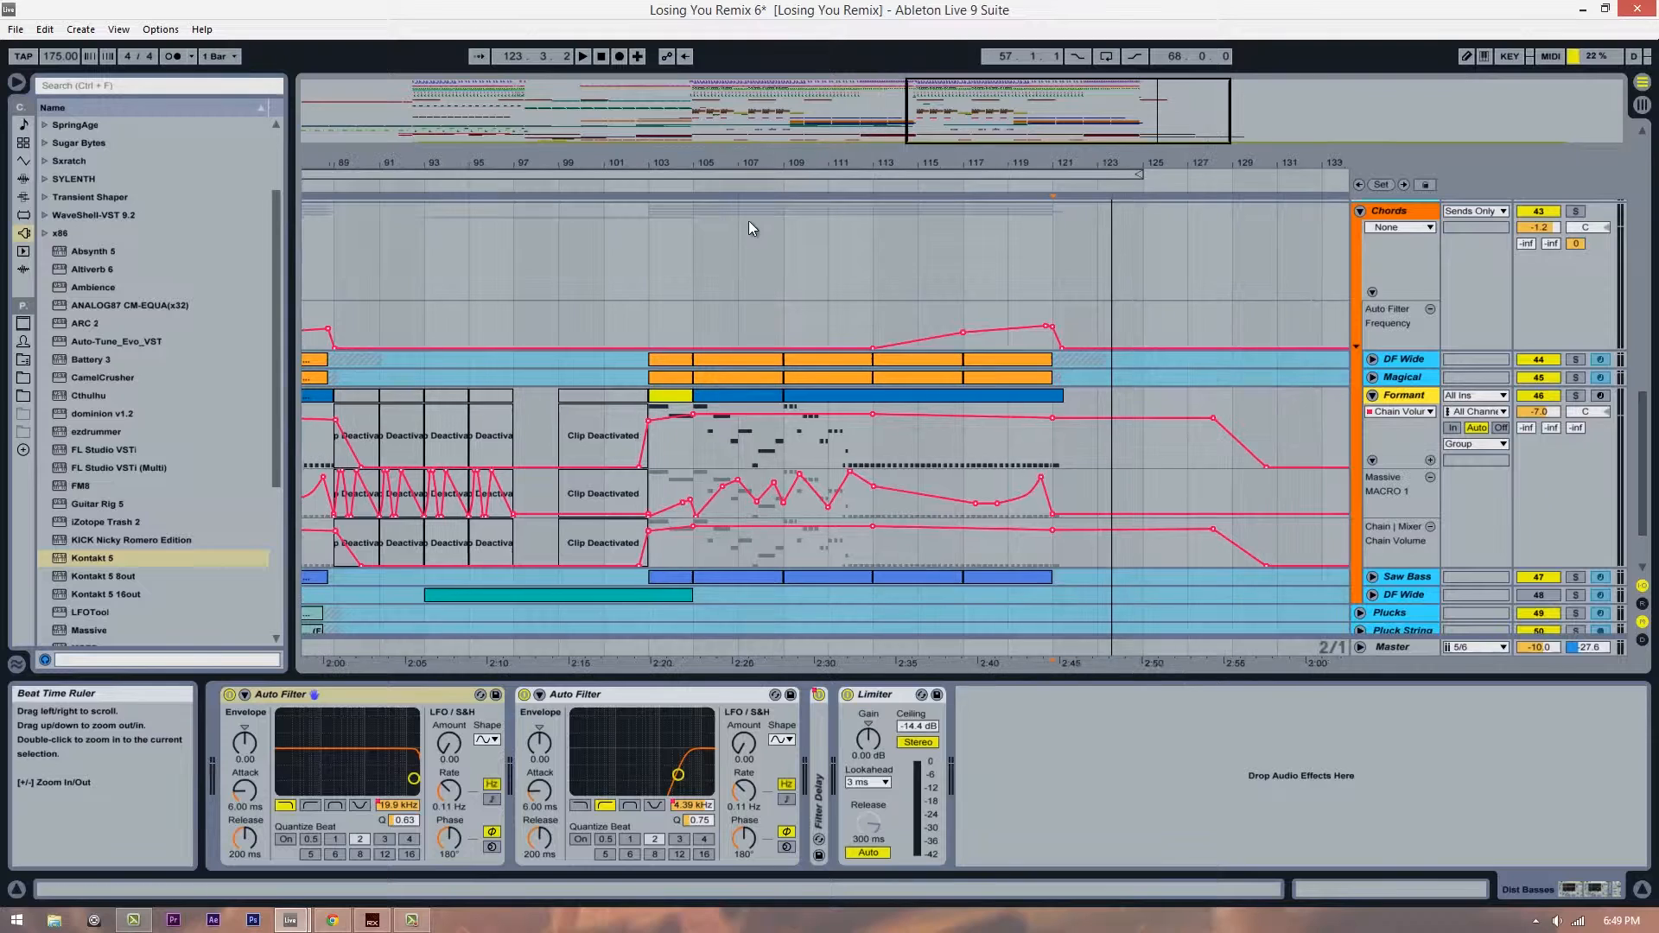
click(1373, 361)
click(755, 370)
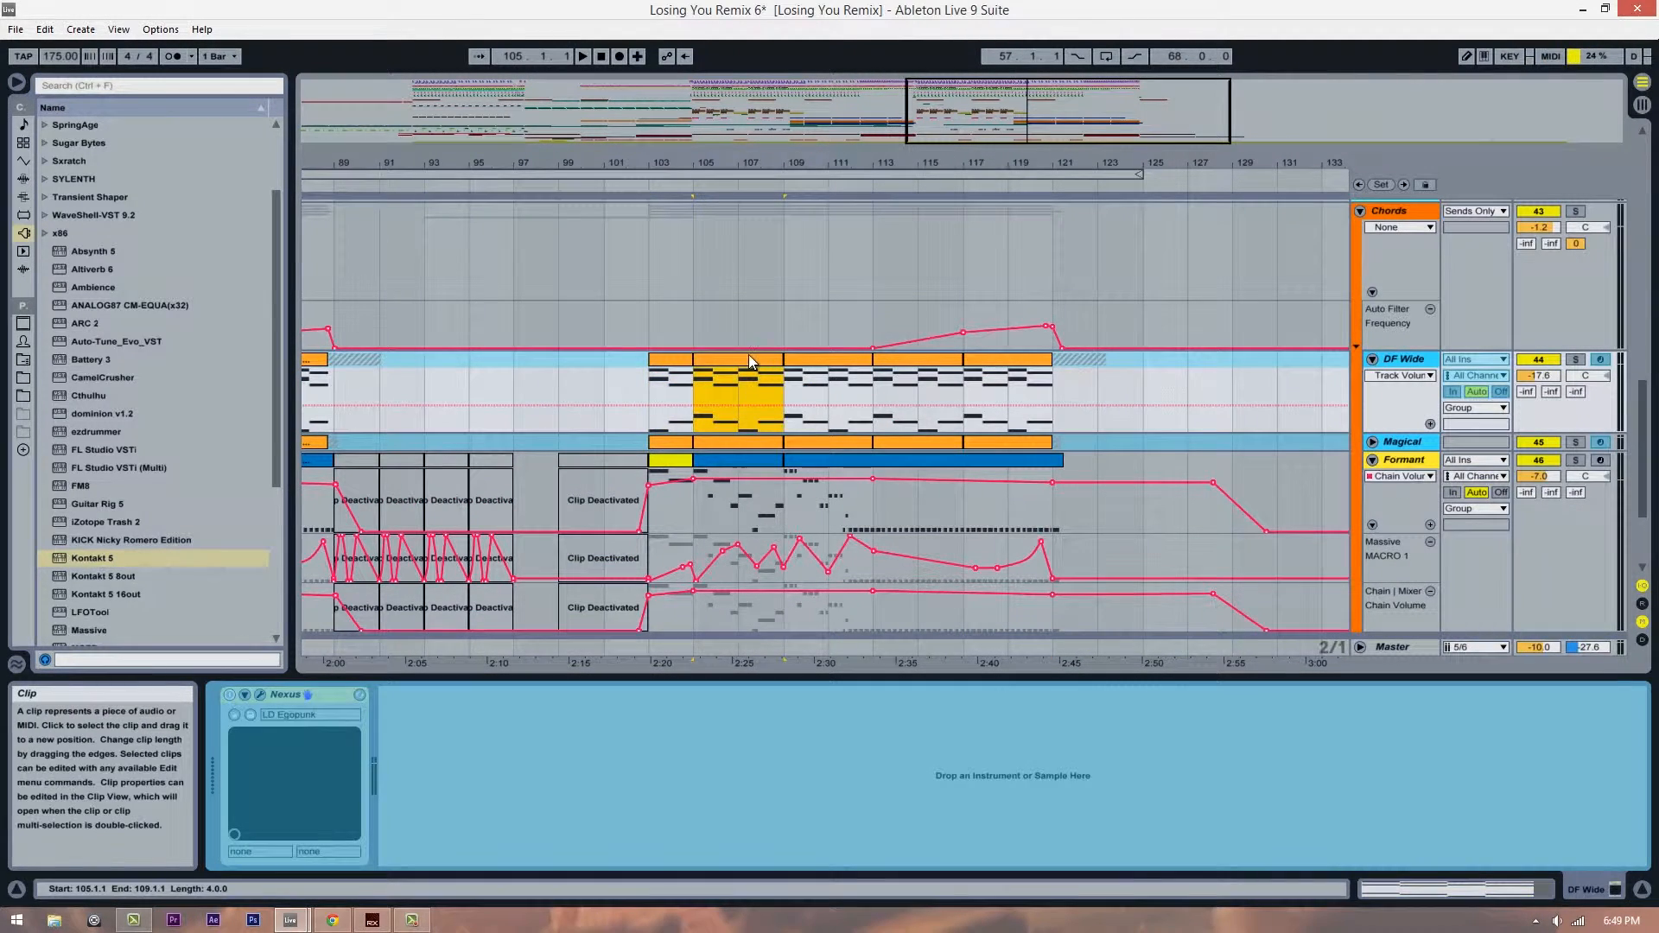
Step: Paste the copied chord clip onto the Kontakt 5 track at bar 121
scroll(1009, 325, up, 3)
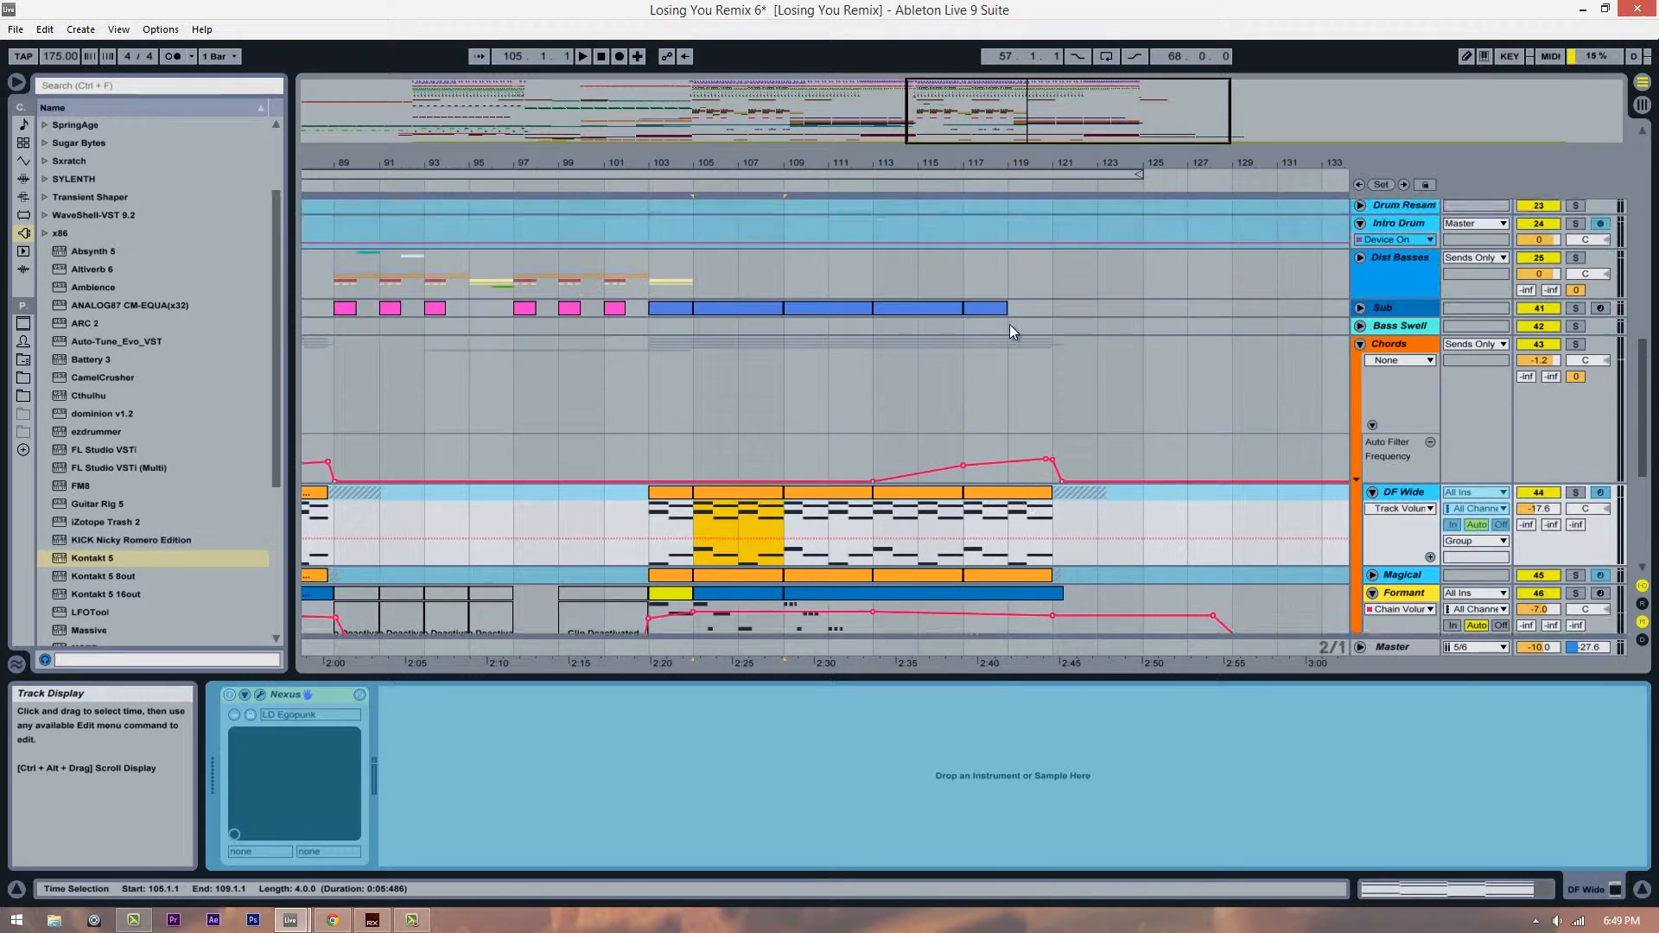
scroll(1010, 324, up, 8)
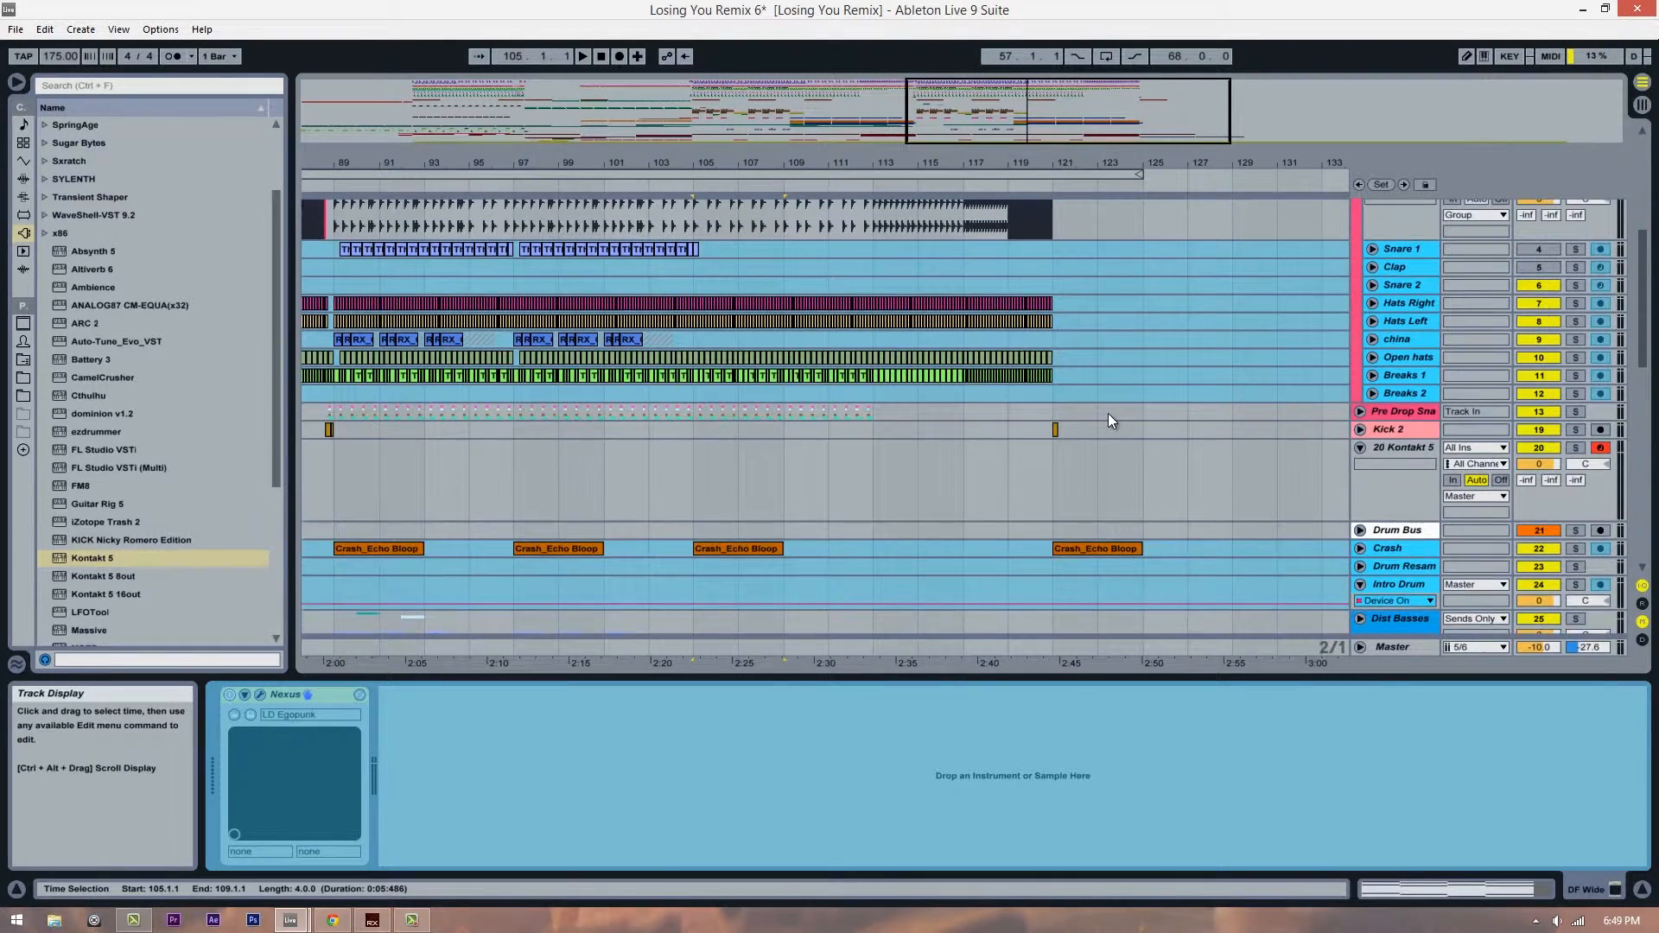
scroll(1108, 413, up, 1)
drag(1124, 162, 833, 162)
scroll(878, 575, up, 1)
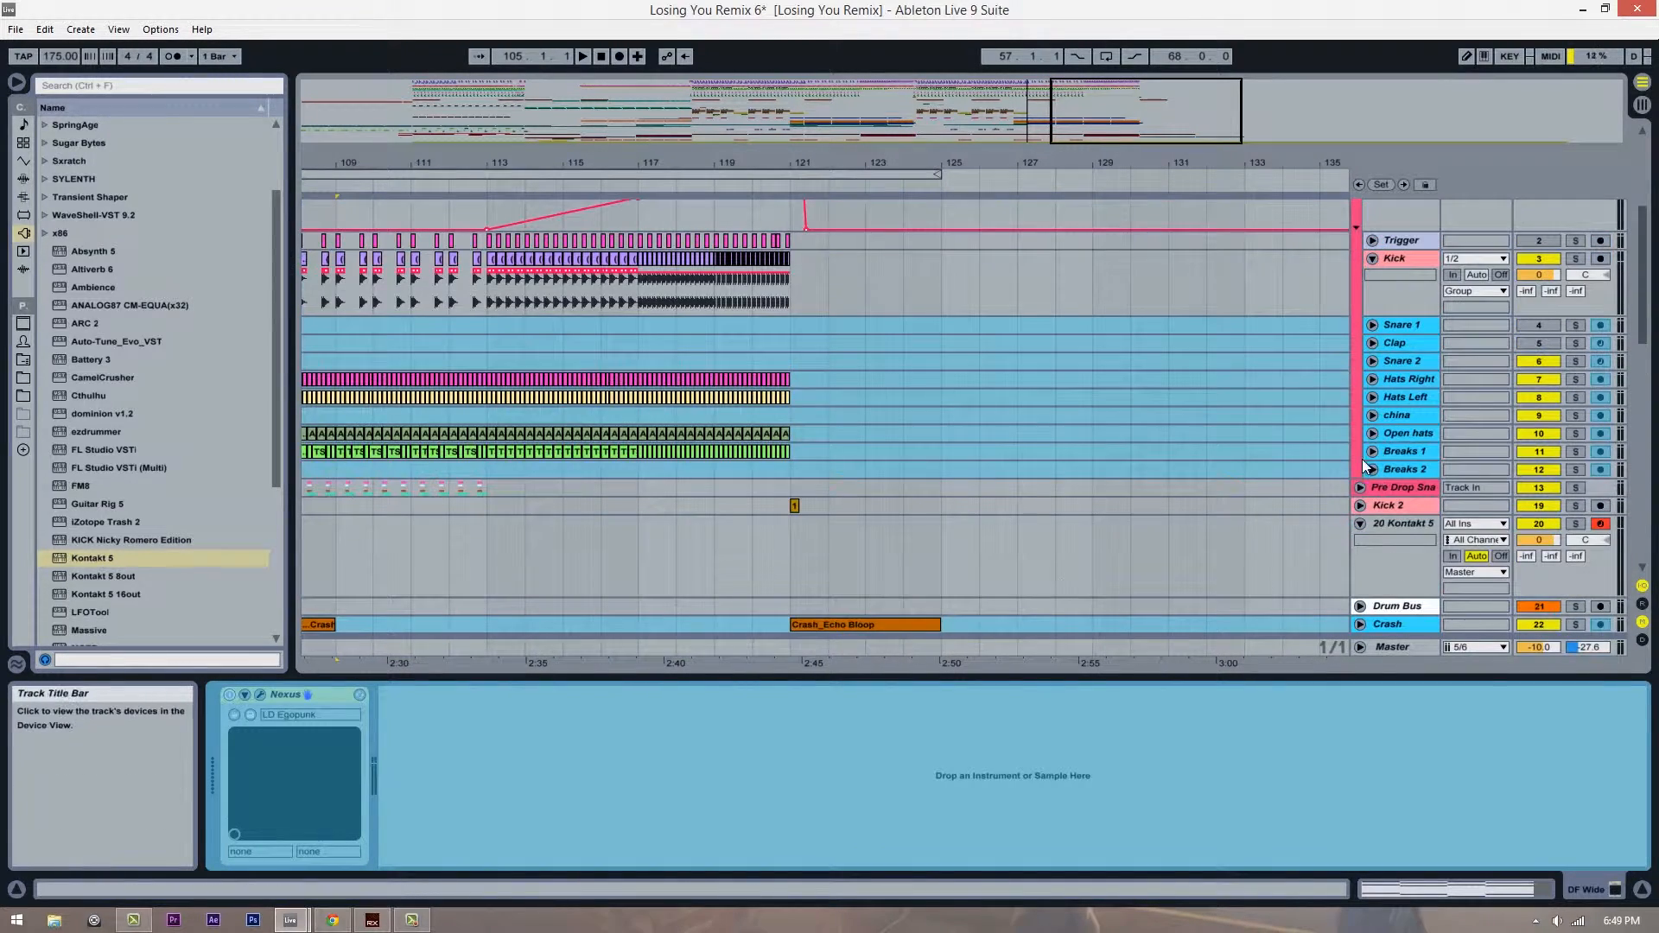
scroll(1237, 520, up, 6)
scroll(905, 465, down, 10)
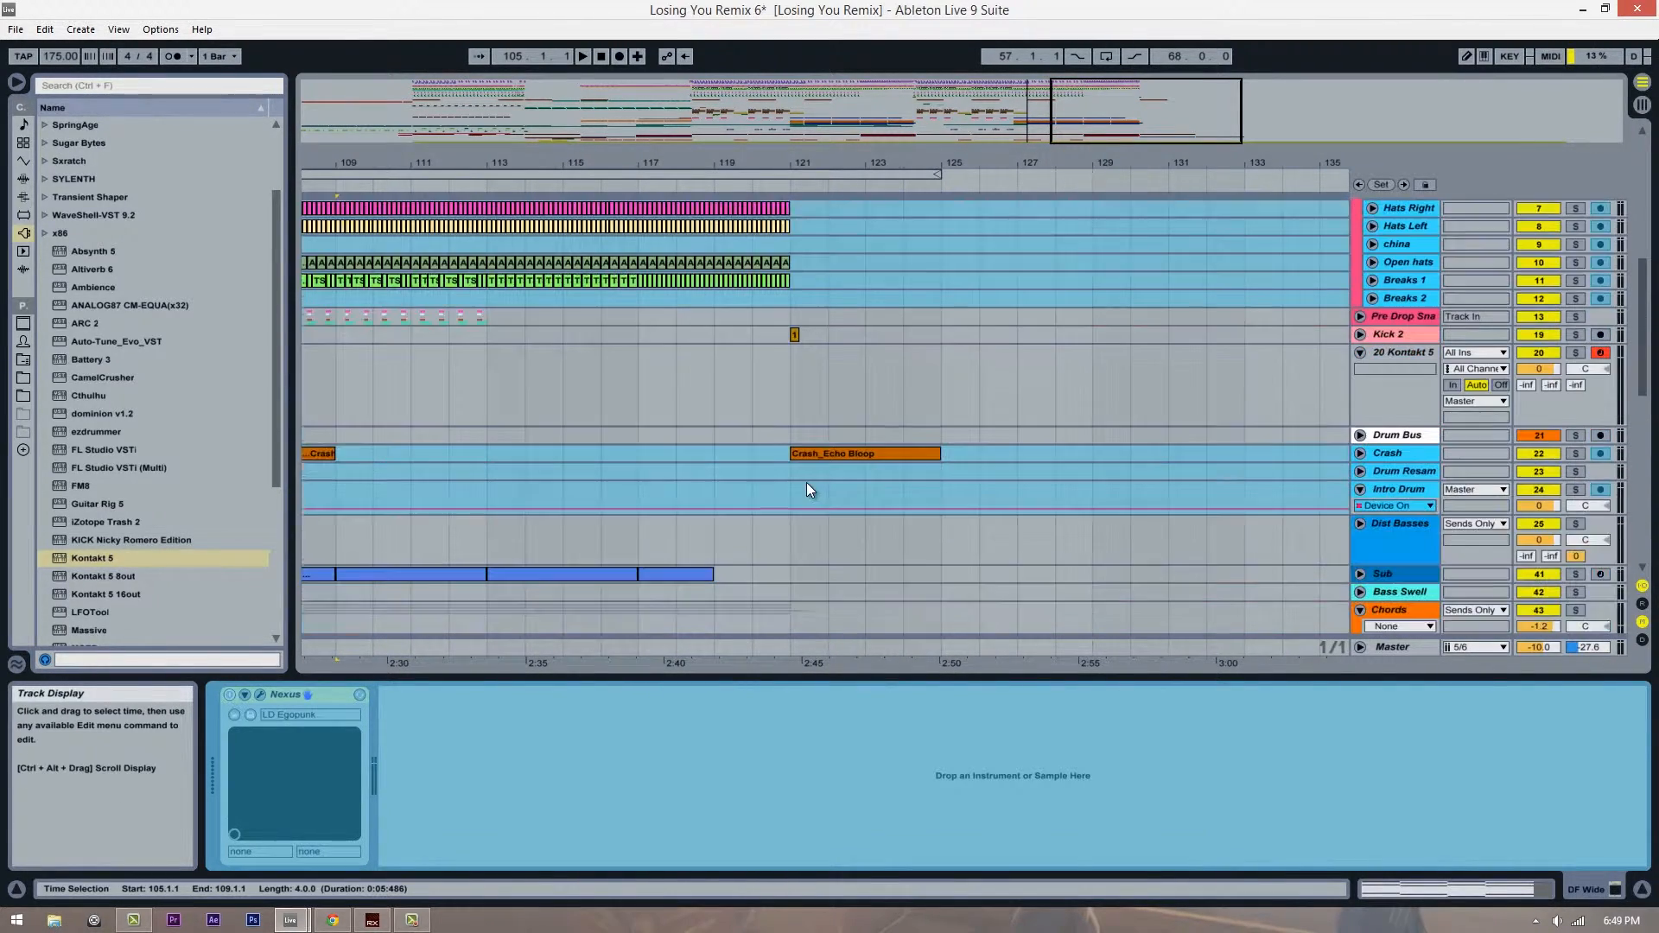
scroll(806, 482, down, 3)
scroll(825, 476, down, 3)
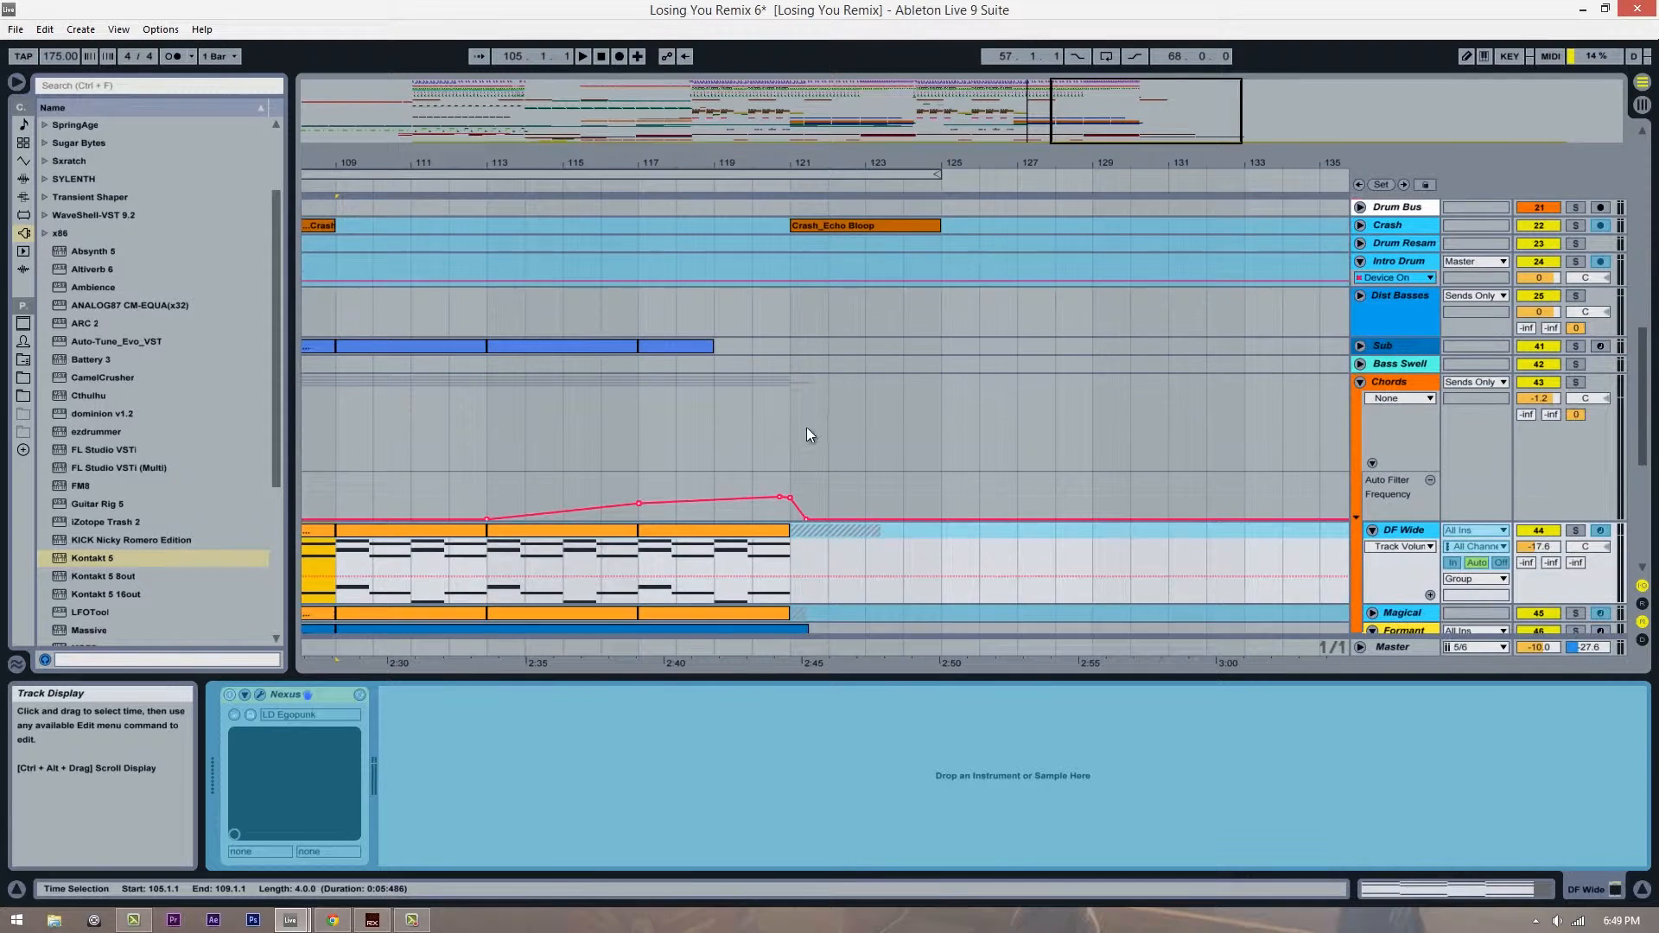
scroll(806, 427, up, 3)
scroll(1034, 335, up, 8)
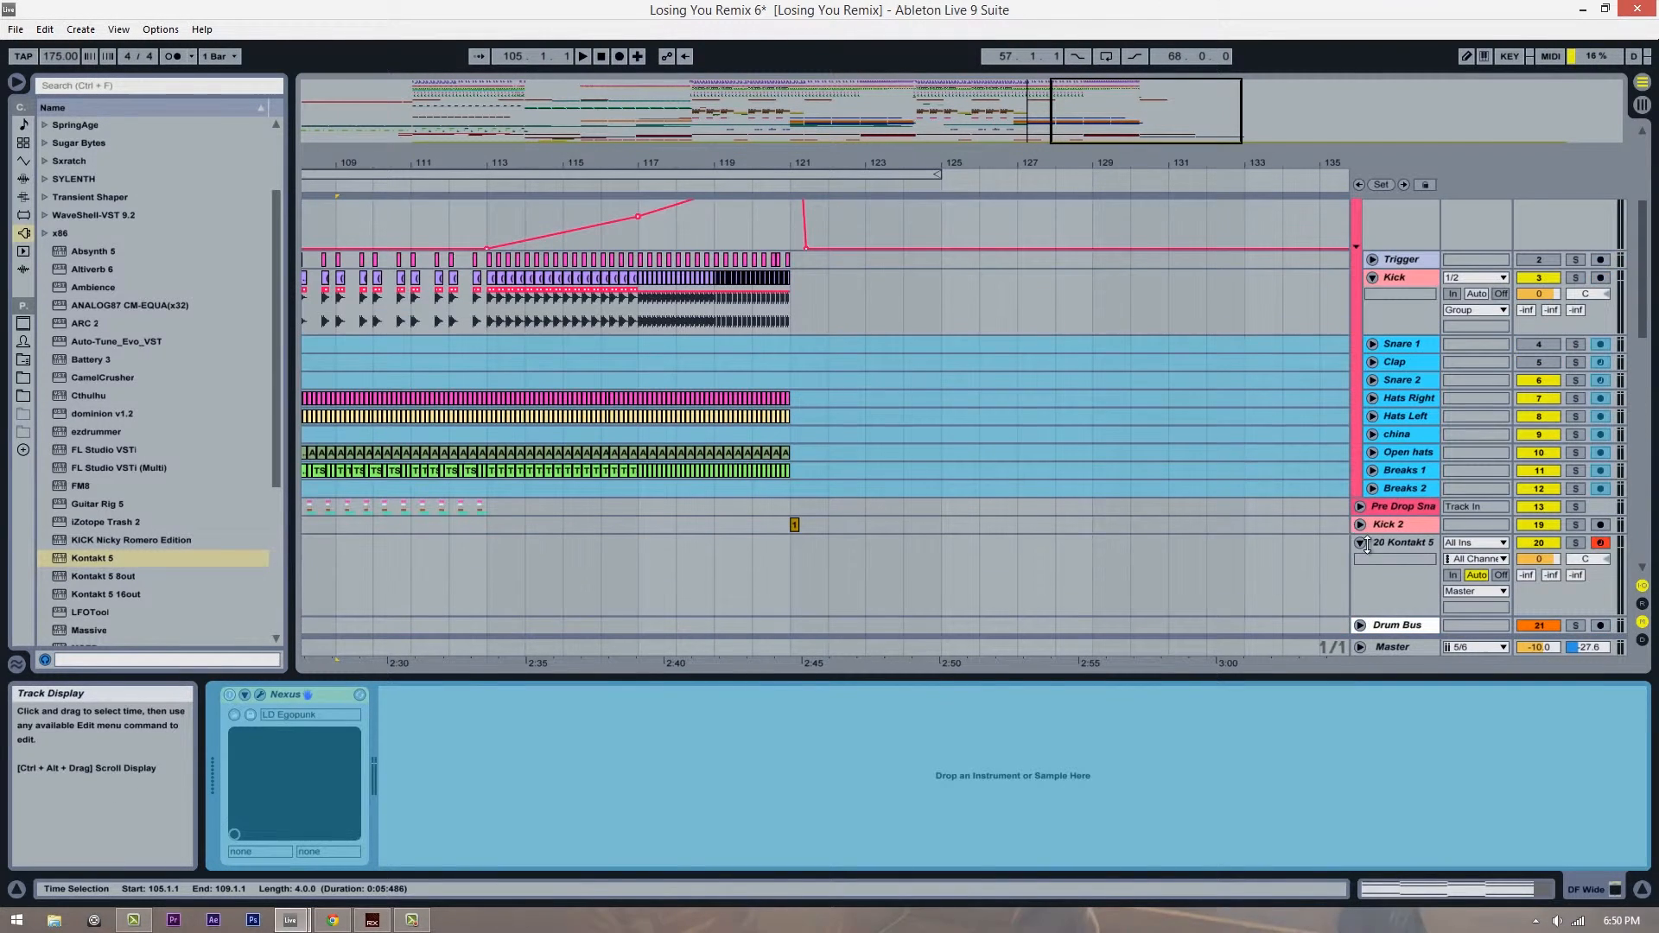
scroll(1499, 457, down, 4)
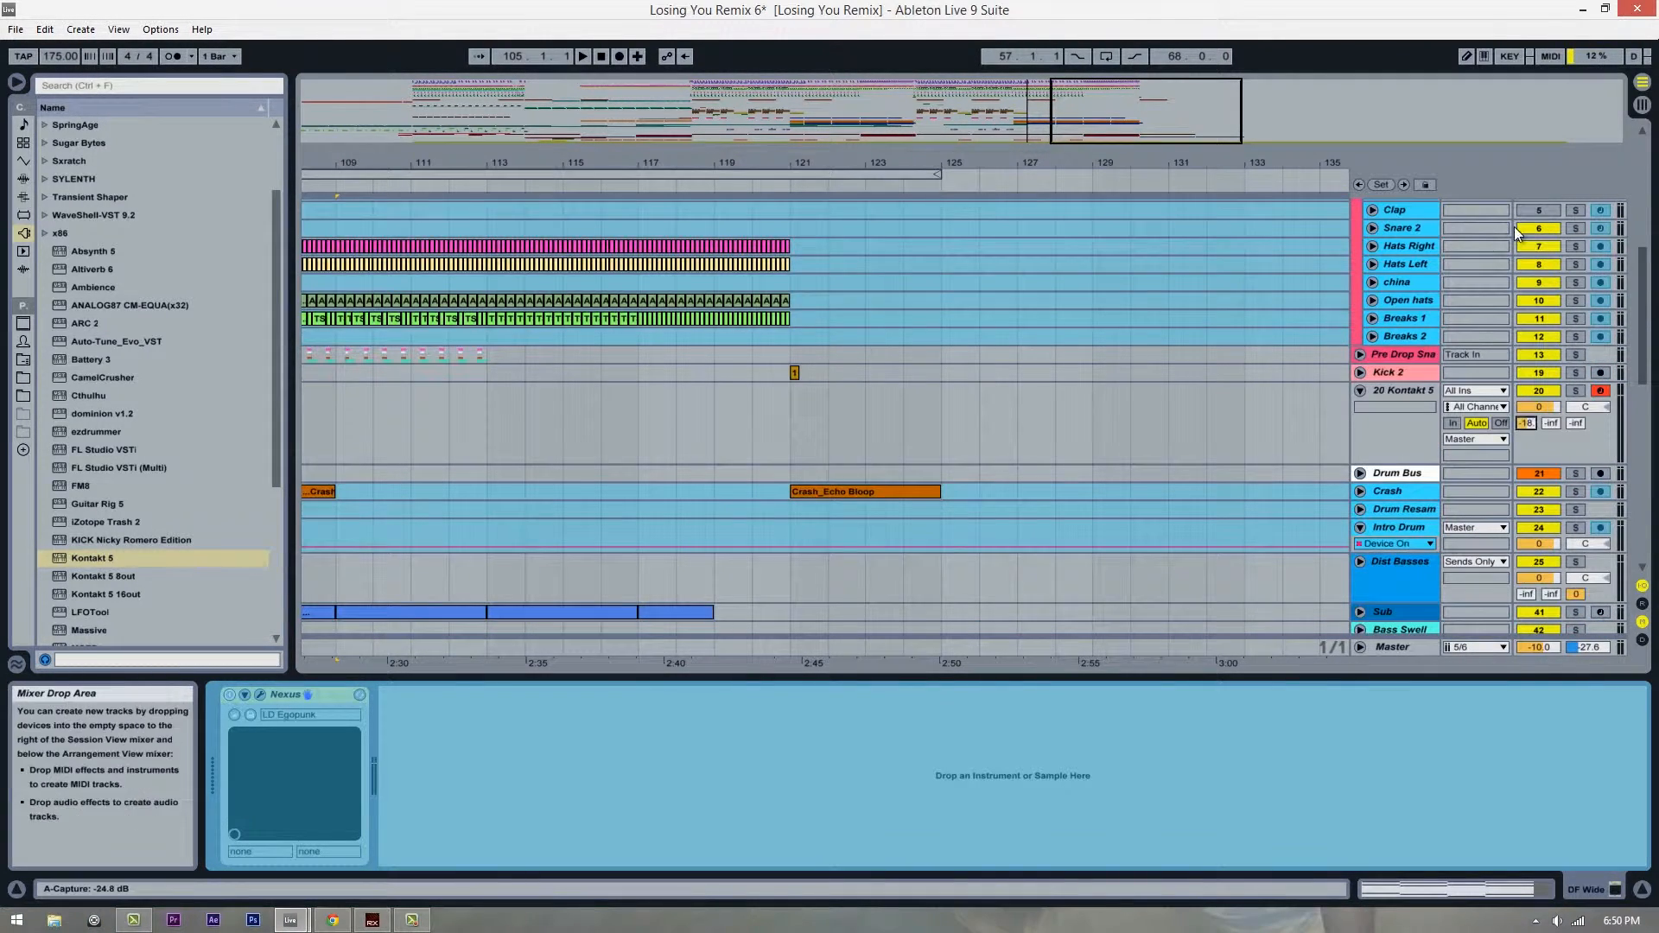
click(785, 430)
key(ctrl+v)
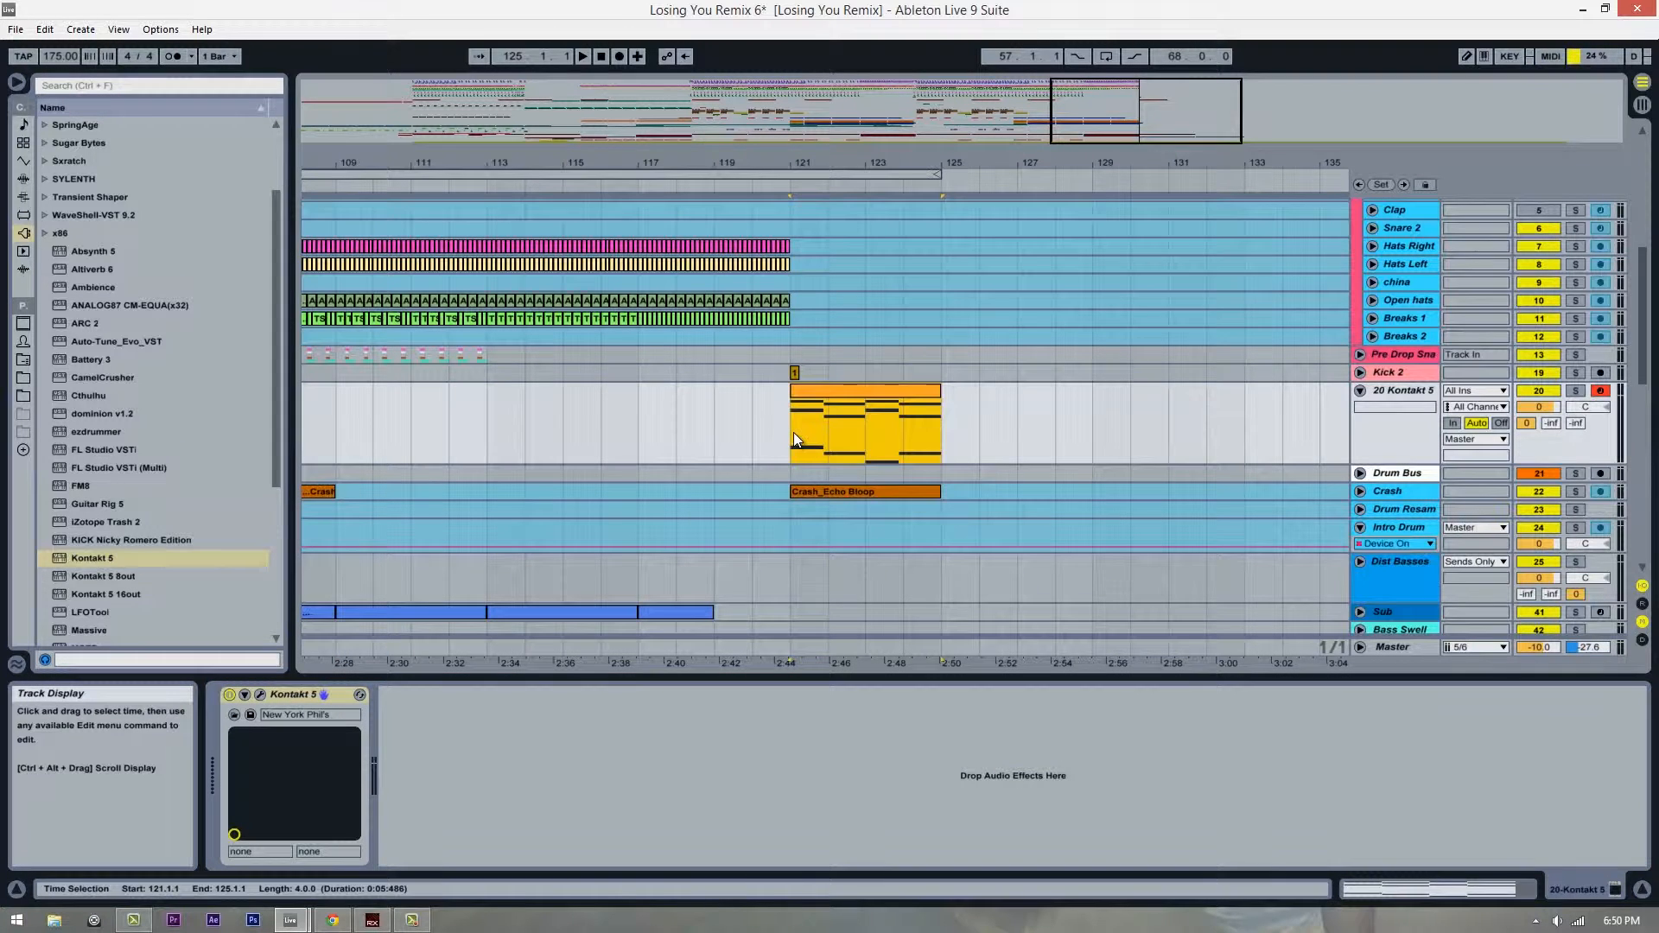
Step: Solo the Kontakt 5 track and play back the pasted piano chords from bar 121
click(1582, 392)
key(space)
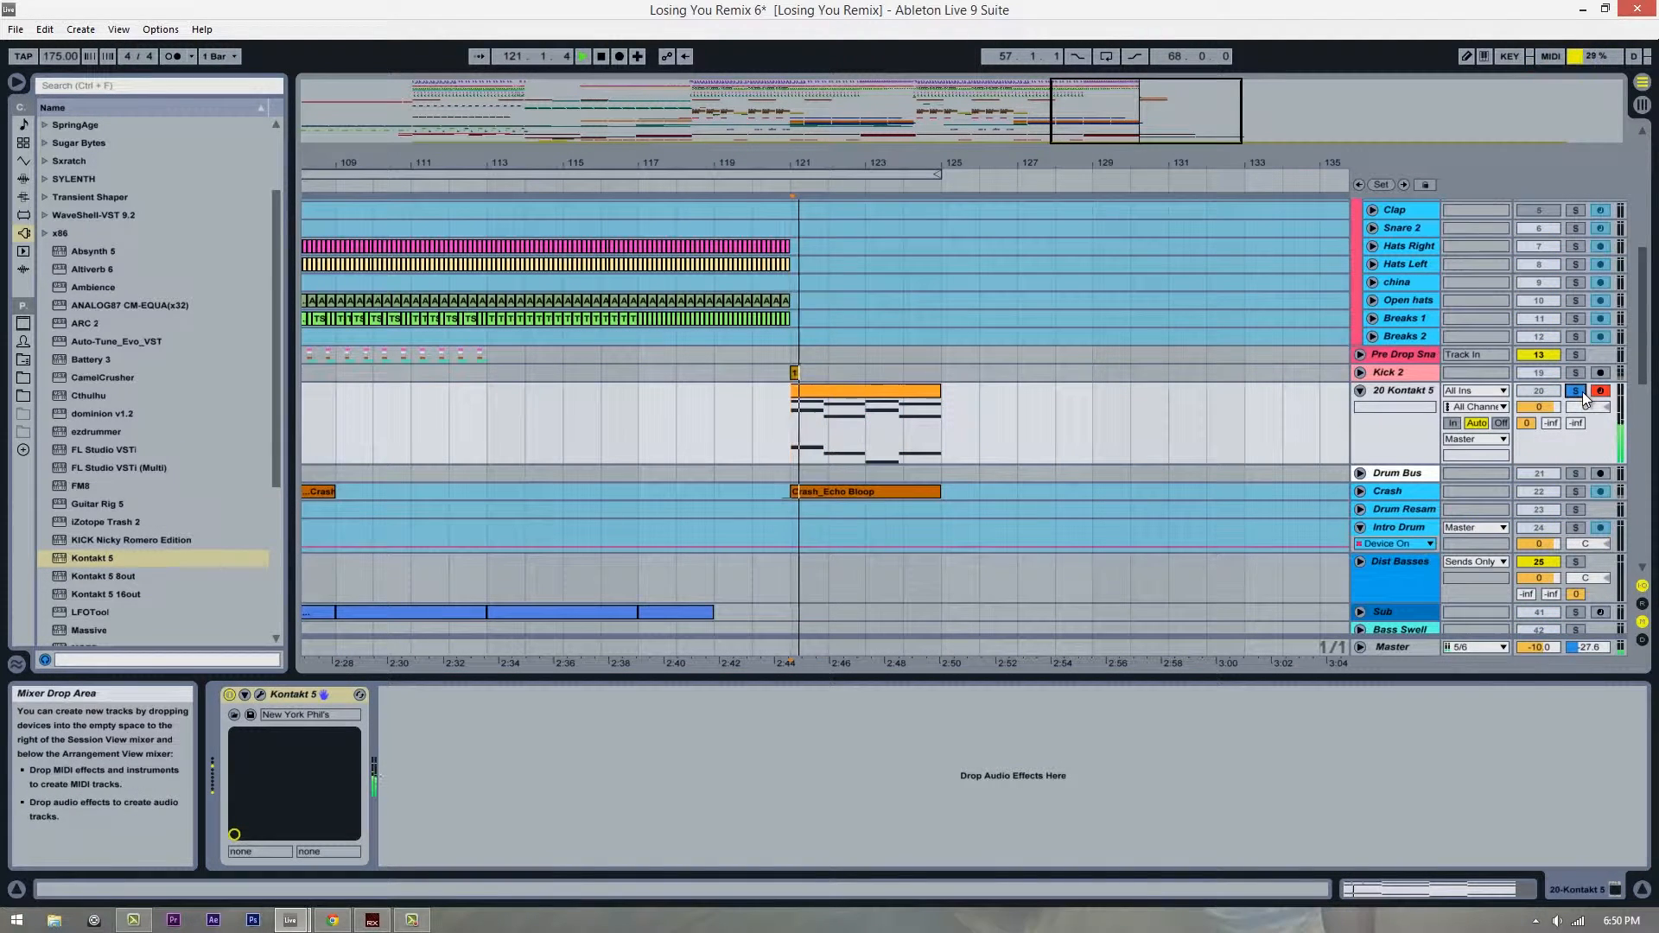
mouse_move(882, 164)
mouse_down()
mouse_move(875, 203)
mouse_move(885, 164)
mouse_up()
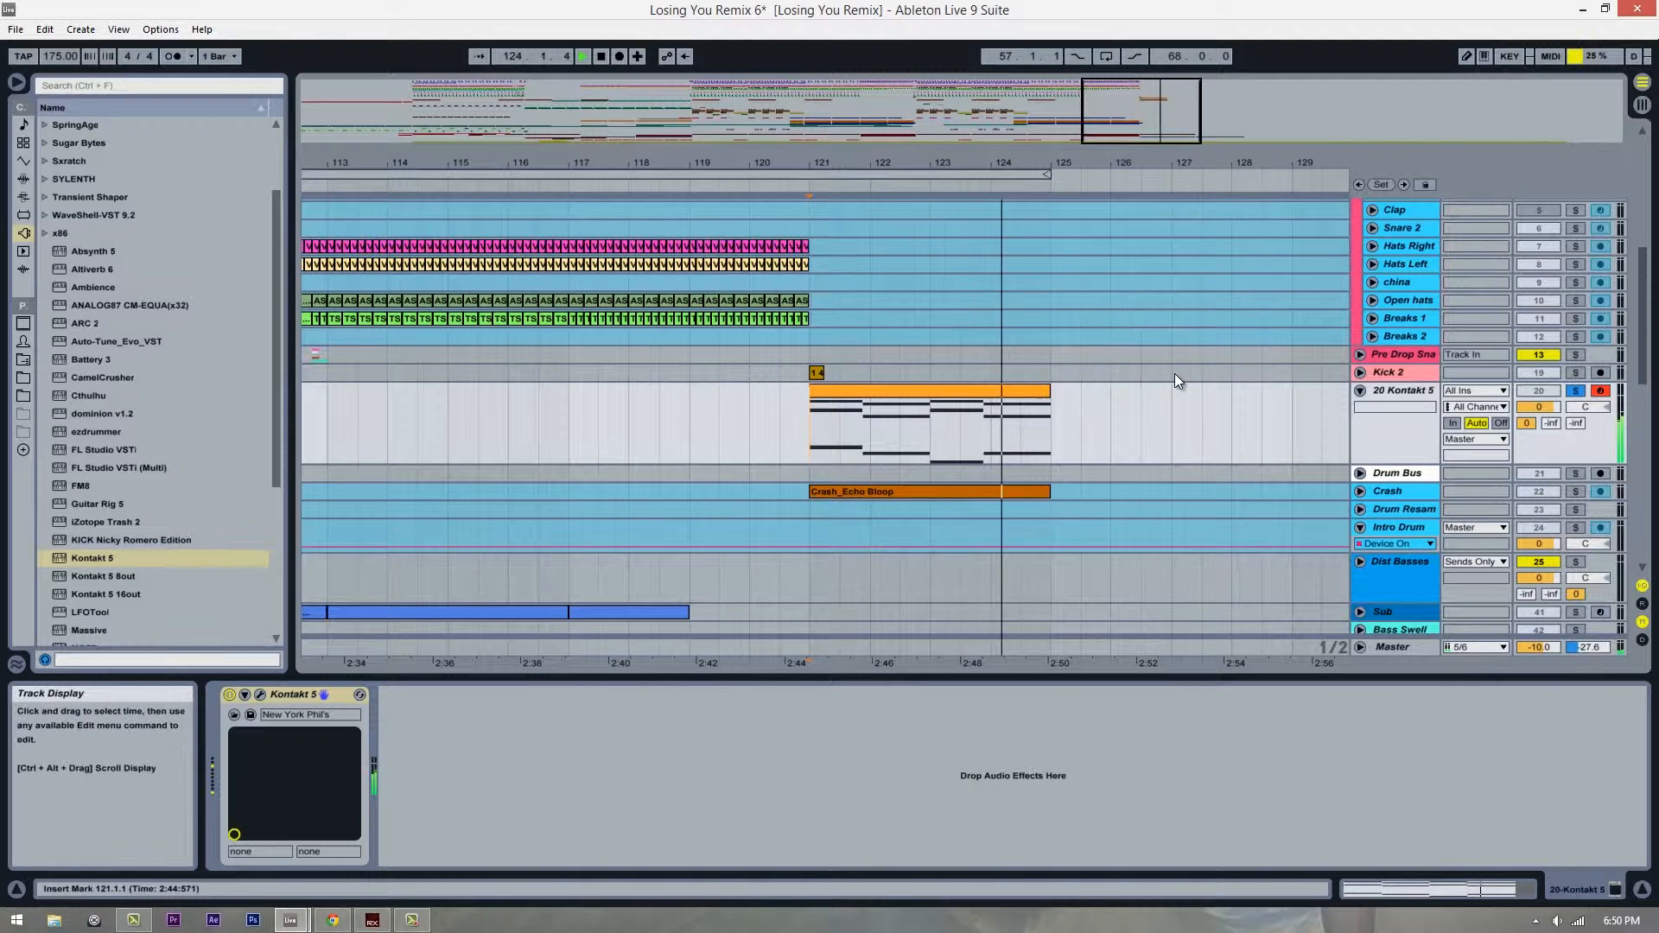
key(space)
Step: Duplicate the Kontakt 5 clip to bar 125, directly after the original, and unsolo the track
click(995, 390)
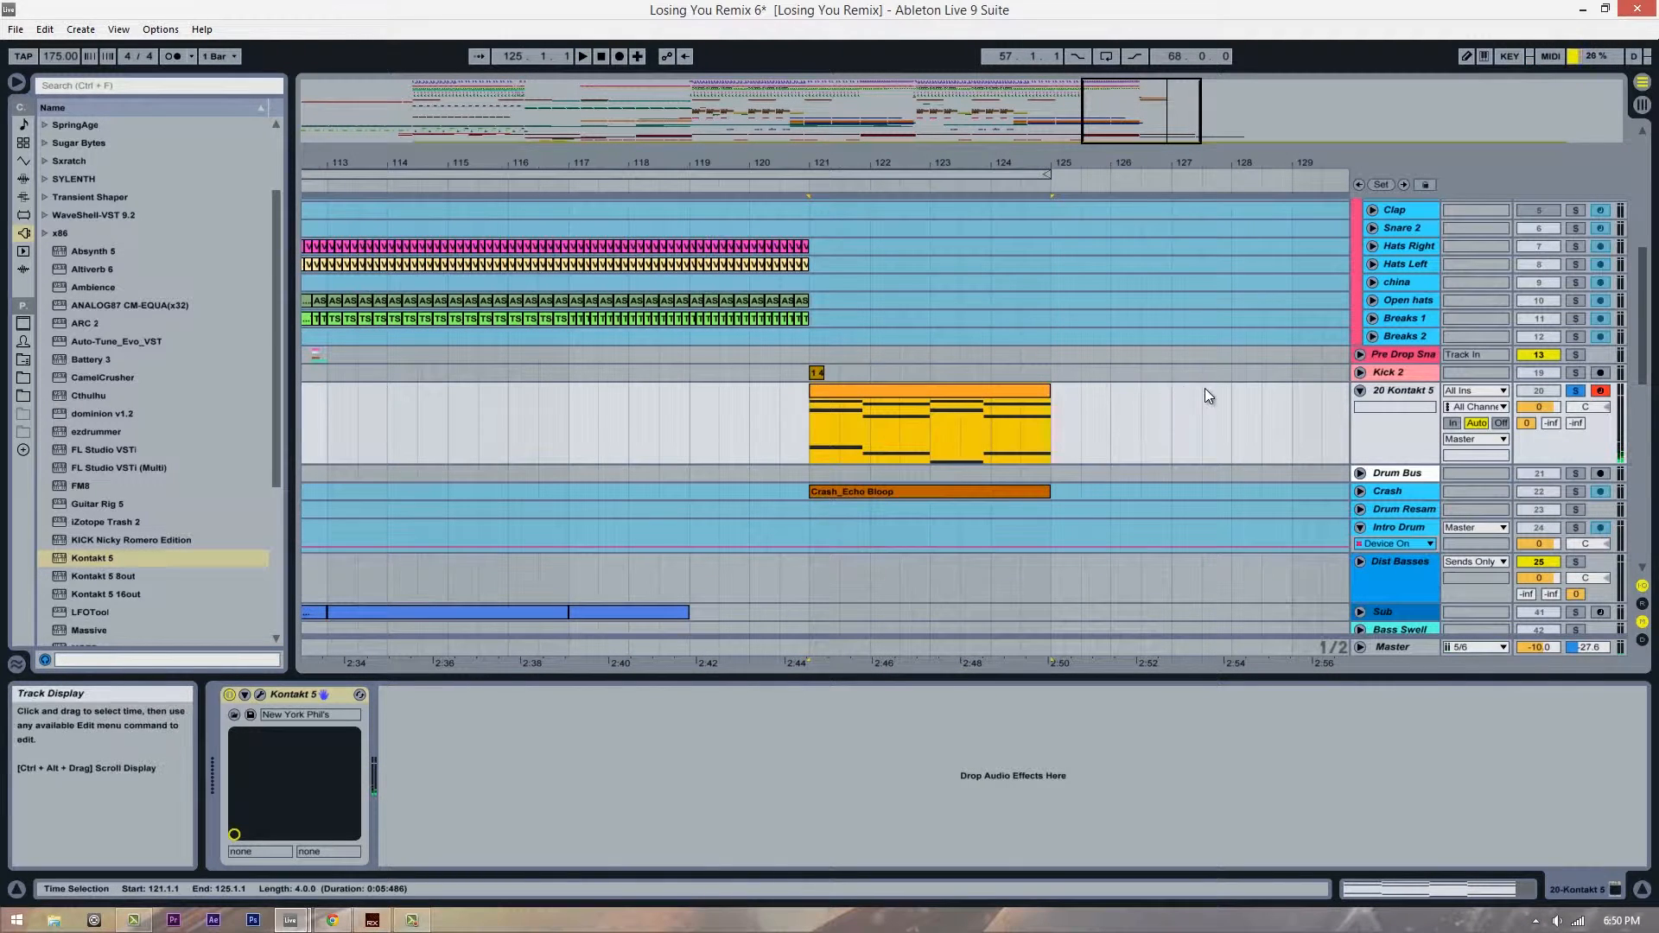
key(ctrl+d)
click(1575, 391)
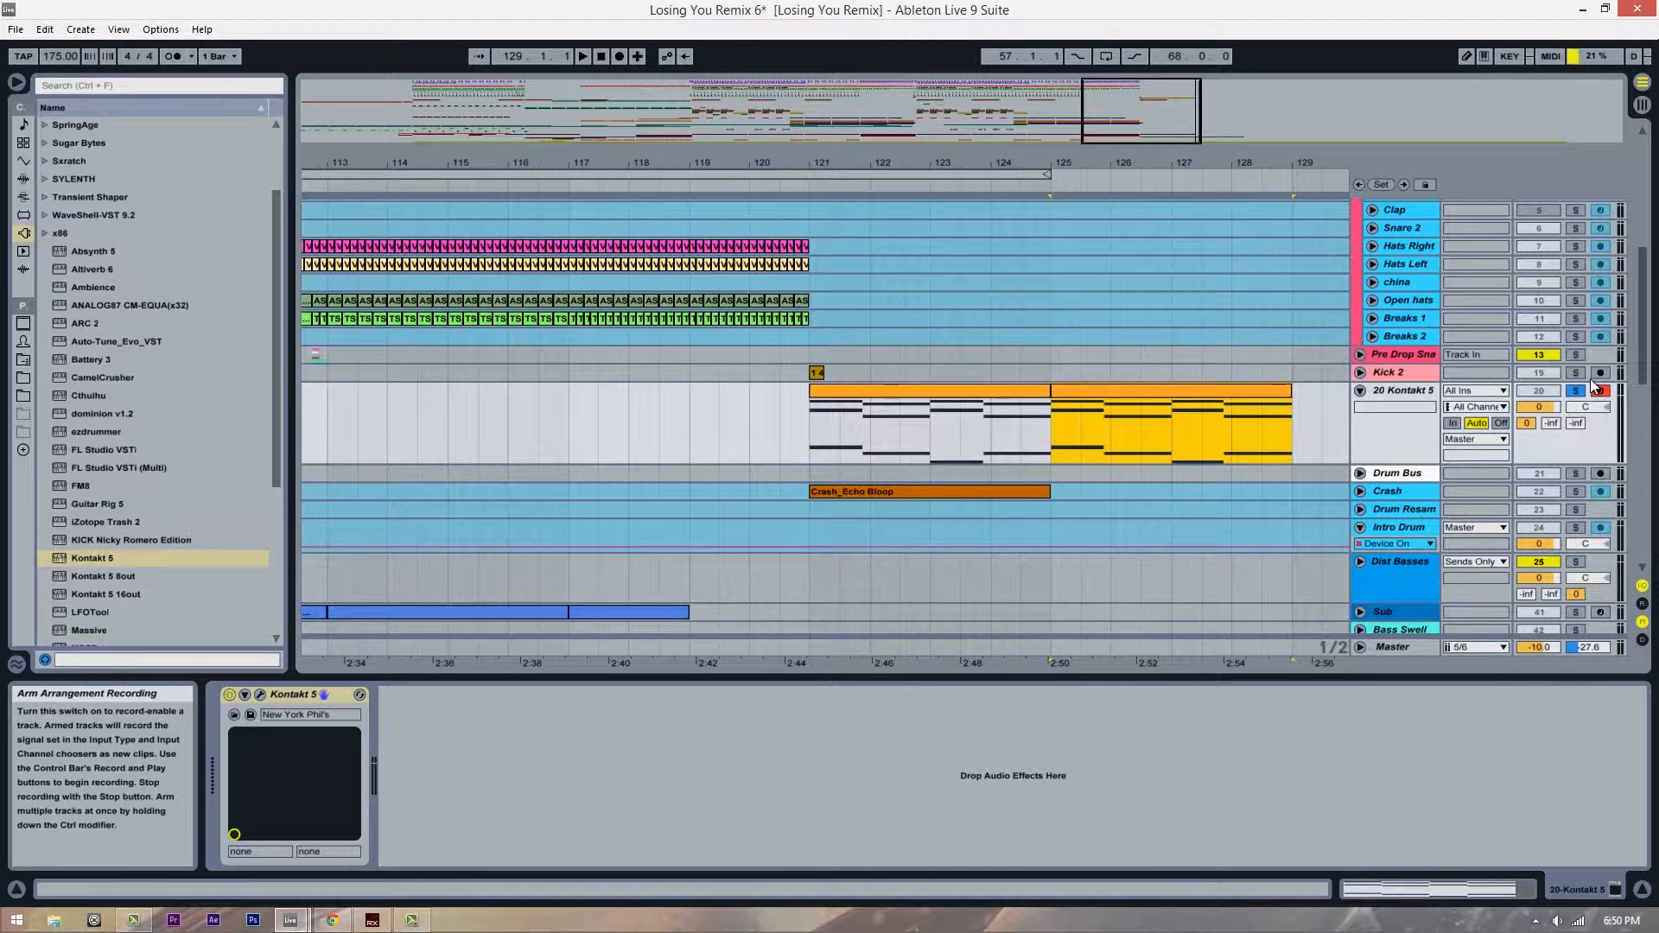
Step: Lower the Kontakt 5 track's volume to -5.4 dB
drag(1053, 171, 909, 173)
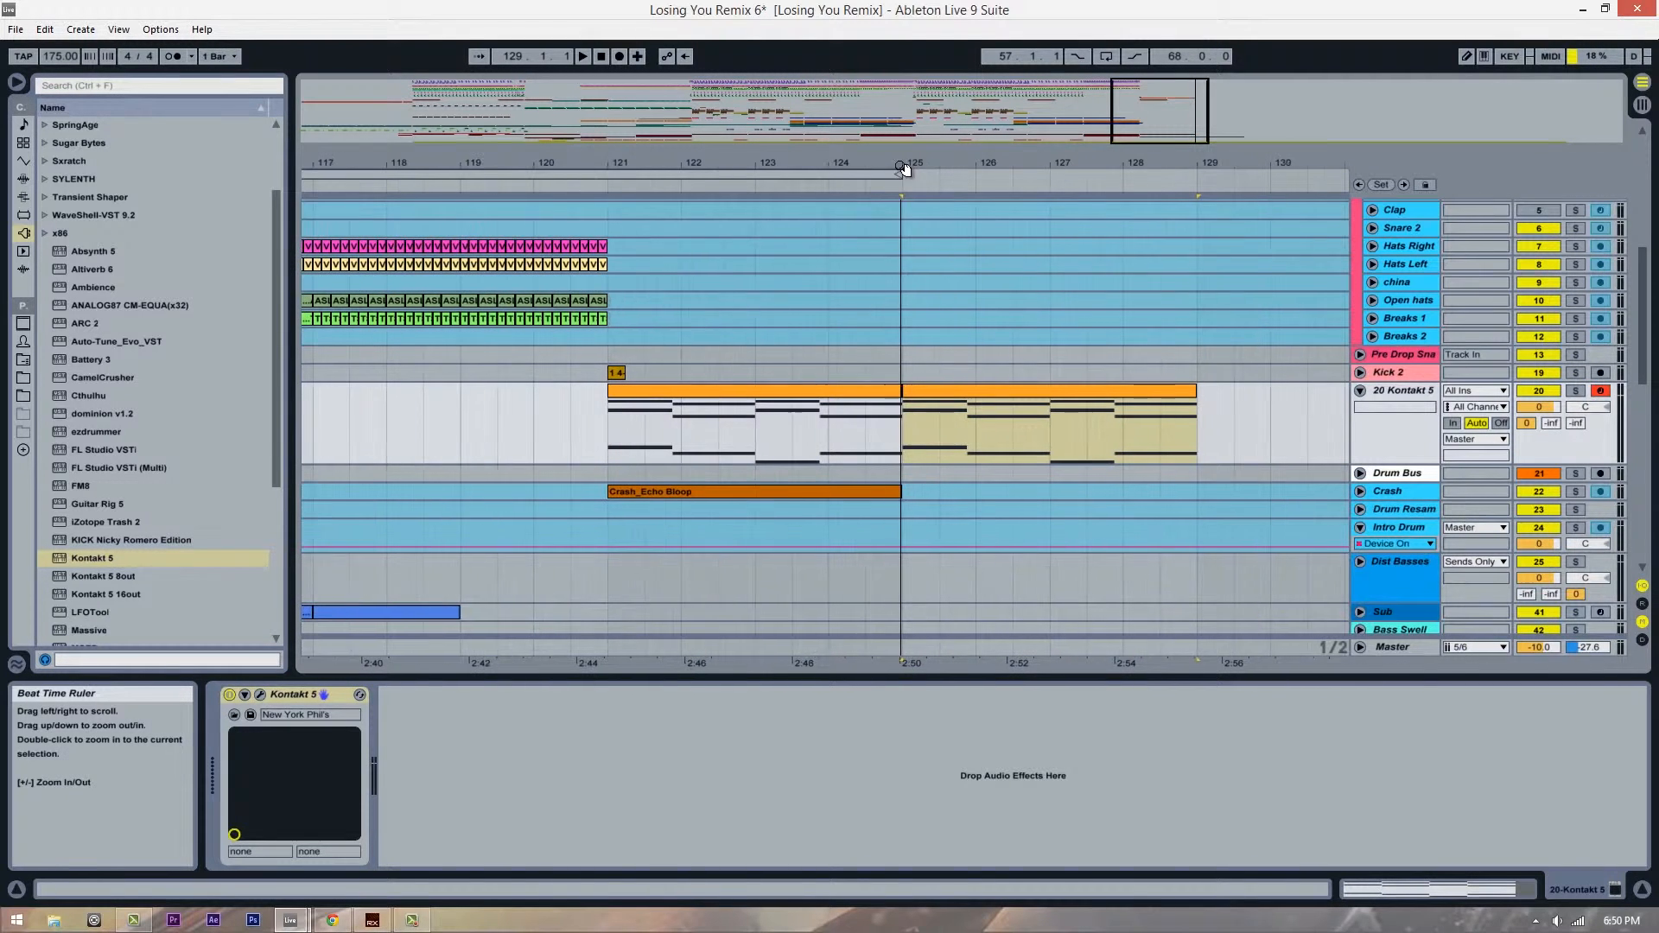
scroll(1124, 345, up, 1)
drag(1541, 462, 1543, 473)
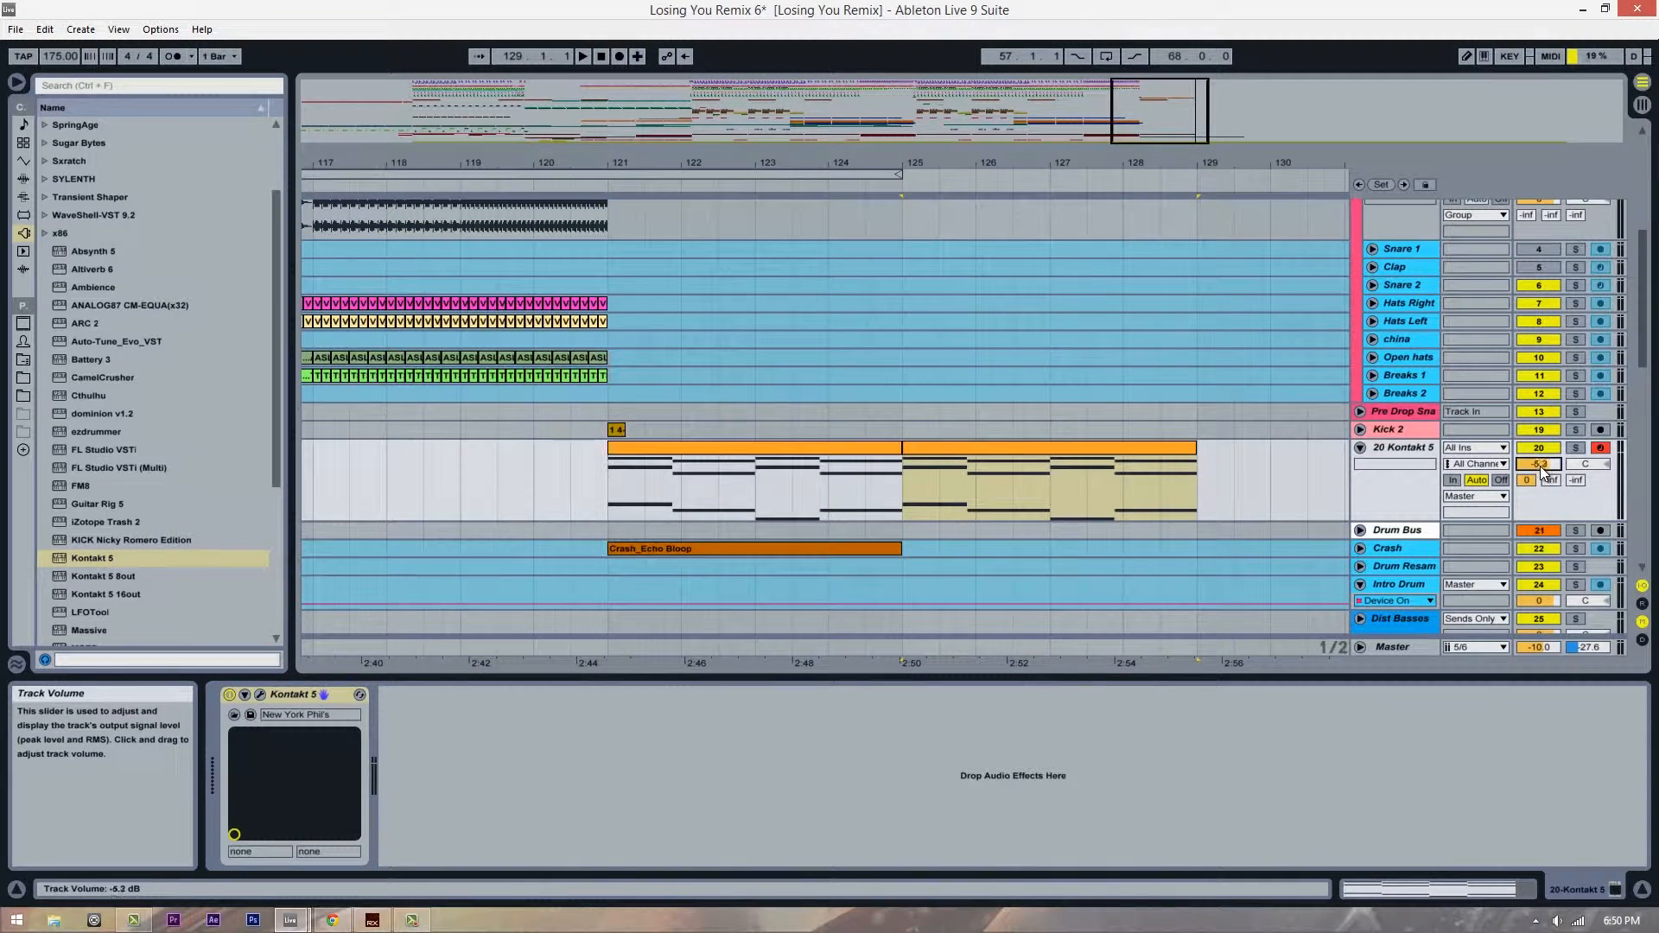
Step: In the New York Phil's piano settings, choose Far as the position distance and raise the Reverb Amount to 80
click(261, 695)
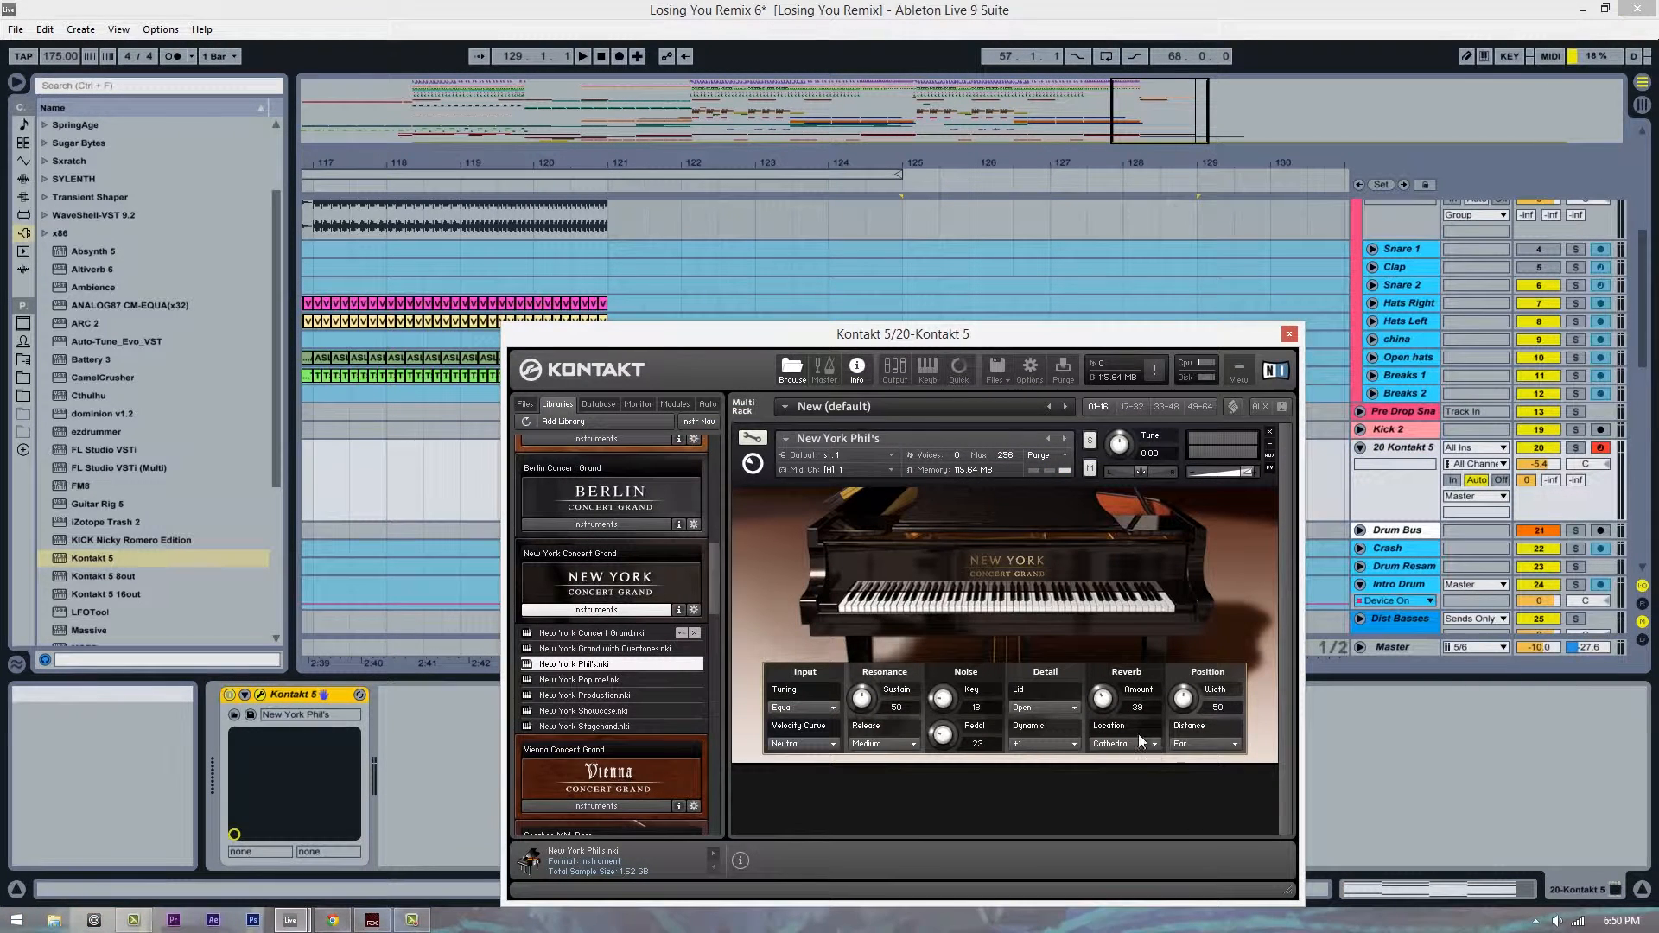
click(1215, 745)
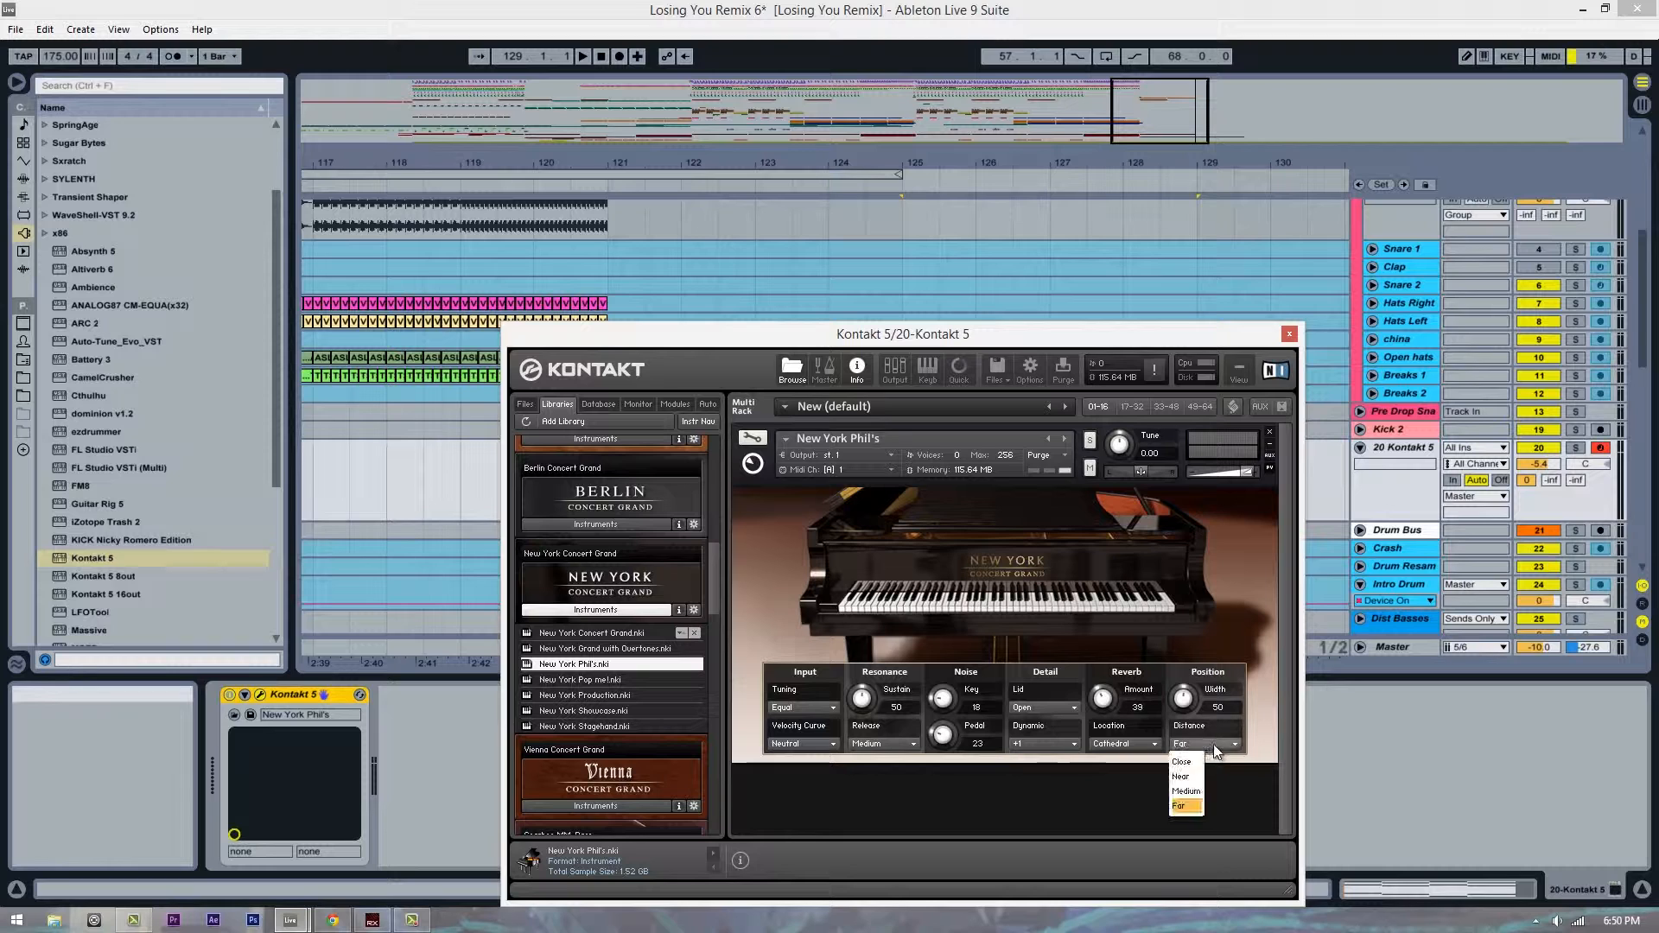
click(1191, 815)
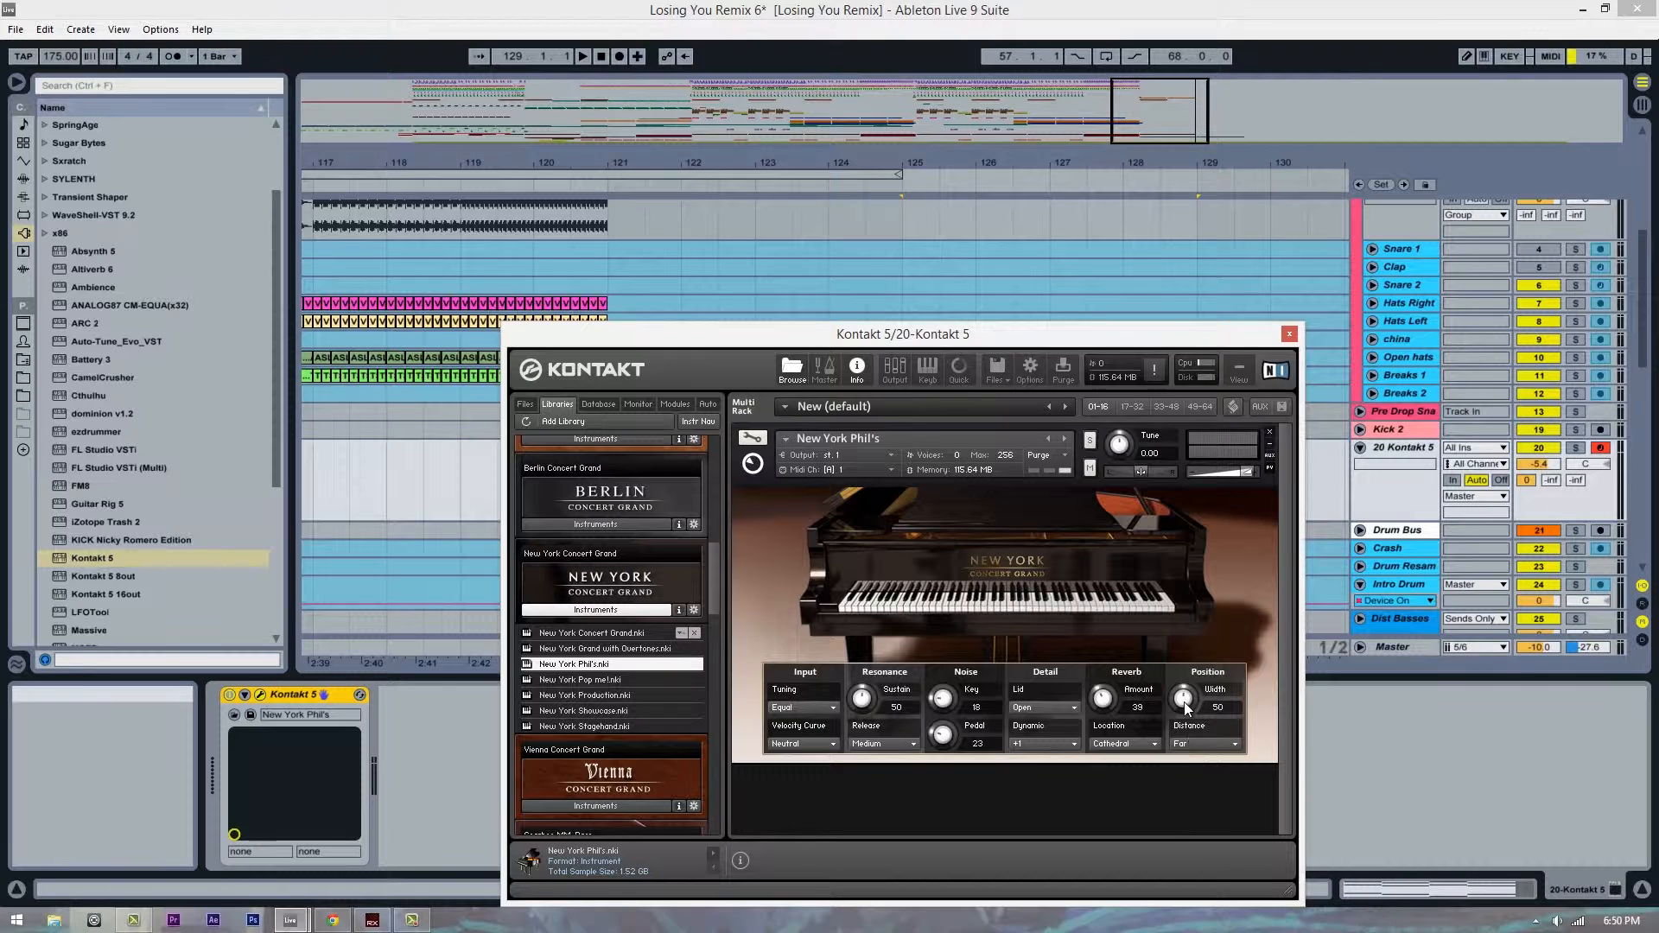
drag(1109, 704, 1107, 679)
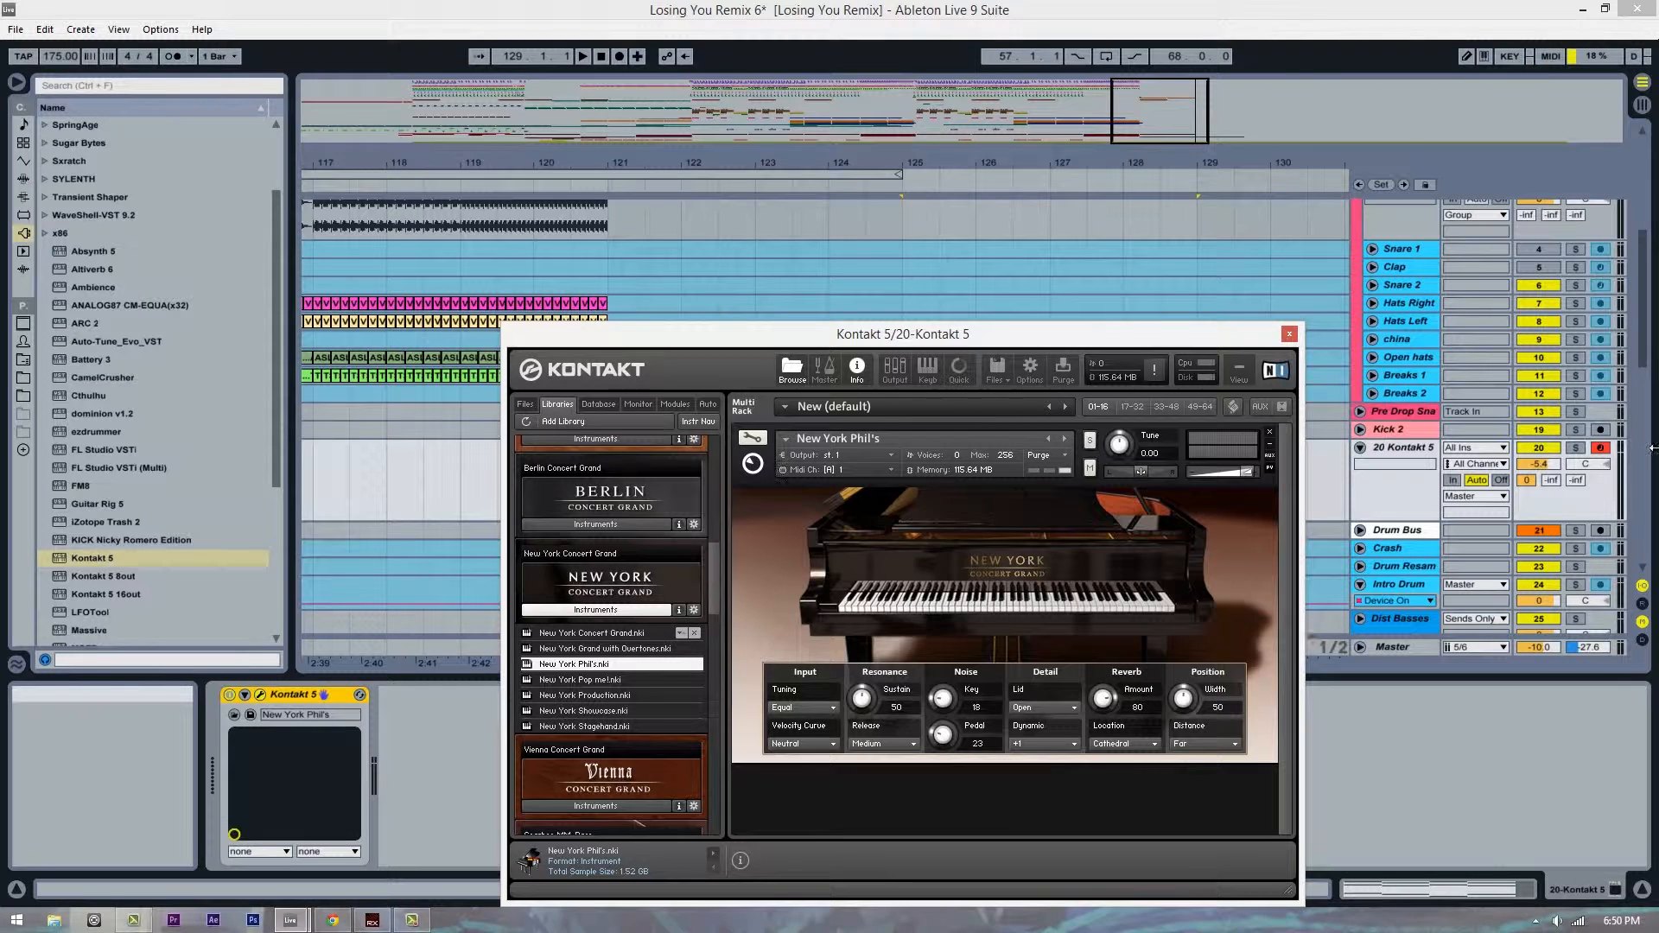
Step: Solo the Kontakt 5 track and play the duplicated clip from bar 125 to hear the piano's reverb
key(space)
click(1578, 451)
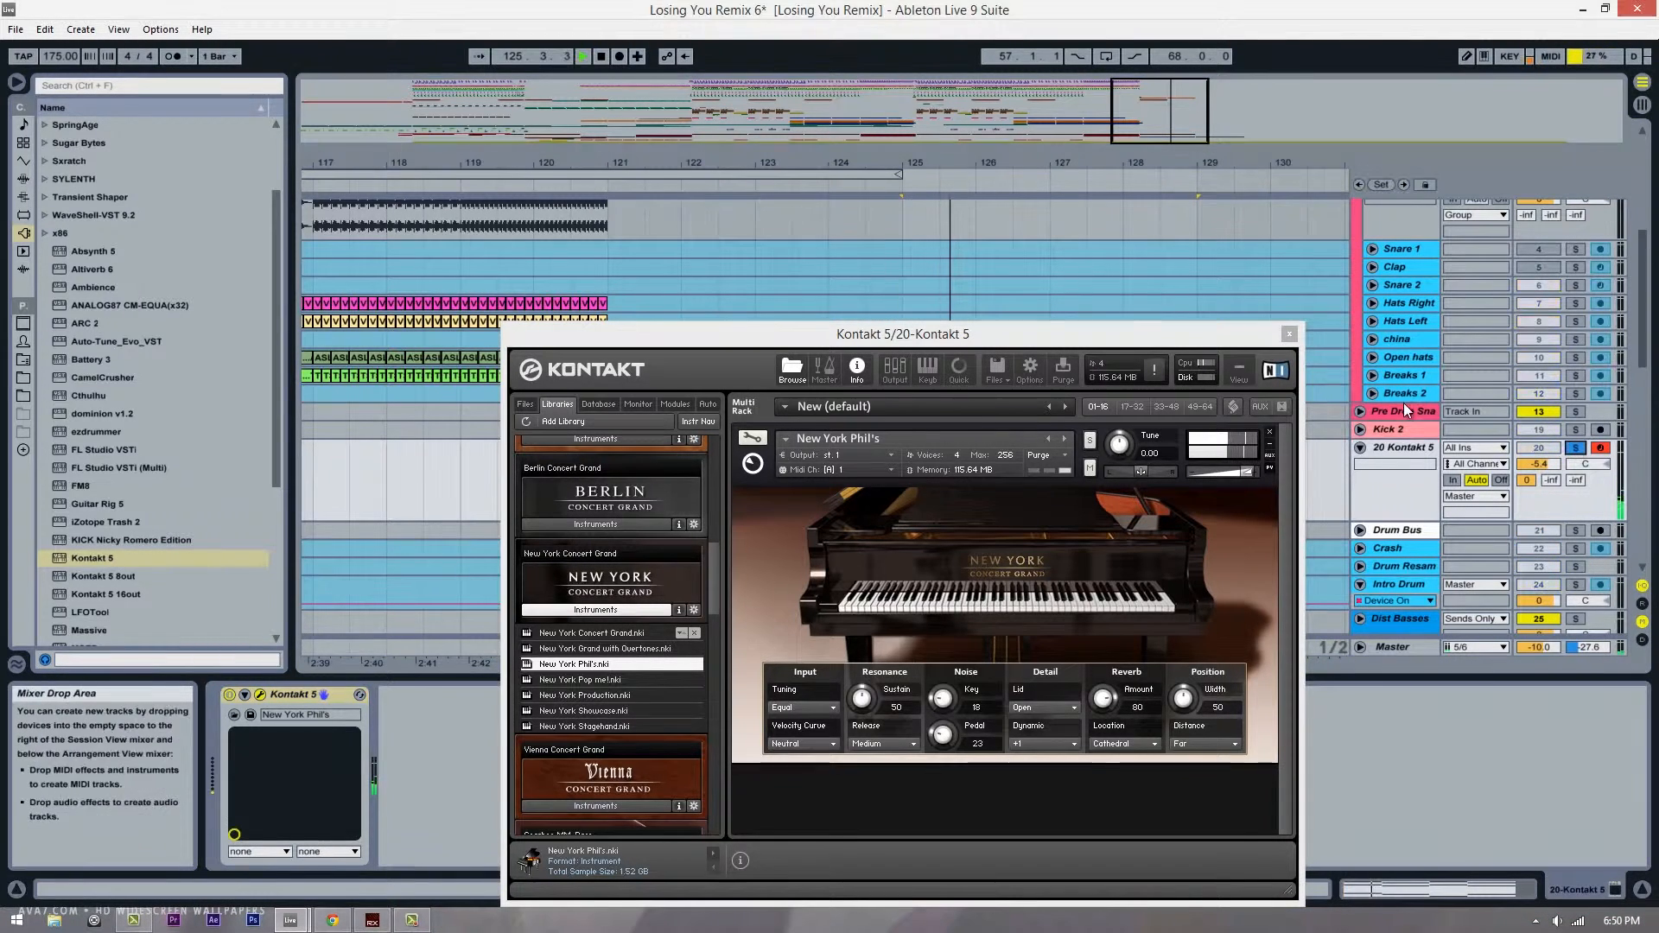
drag(1201, 335, 1146, 502)
key(space)
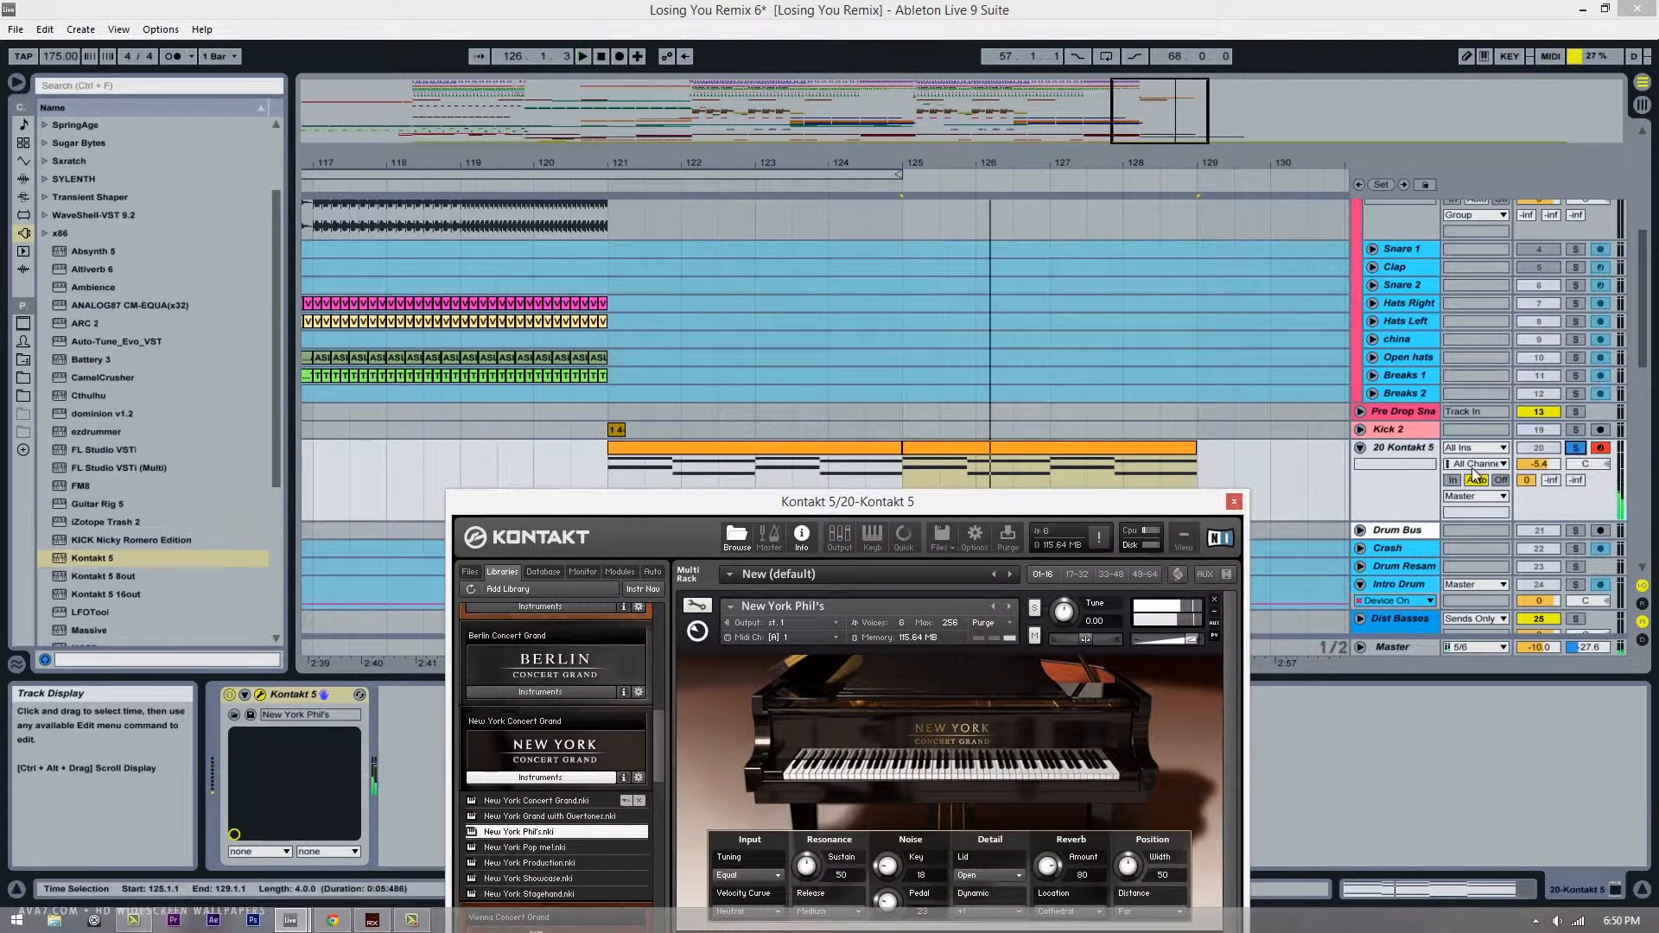
Step: Unsolo the Kontakt 5 track and set its volume to -6.3 dB
click(1576, 448)
drag(1548, 463, 1548, 466)
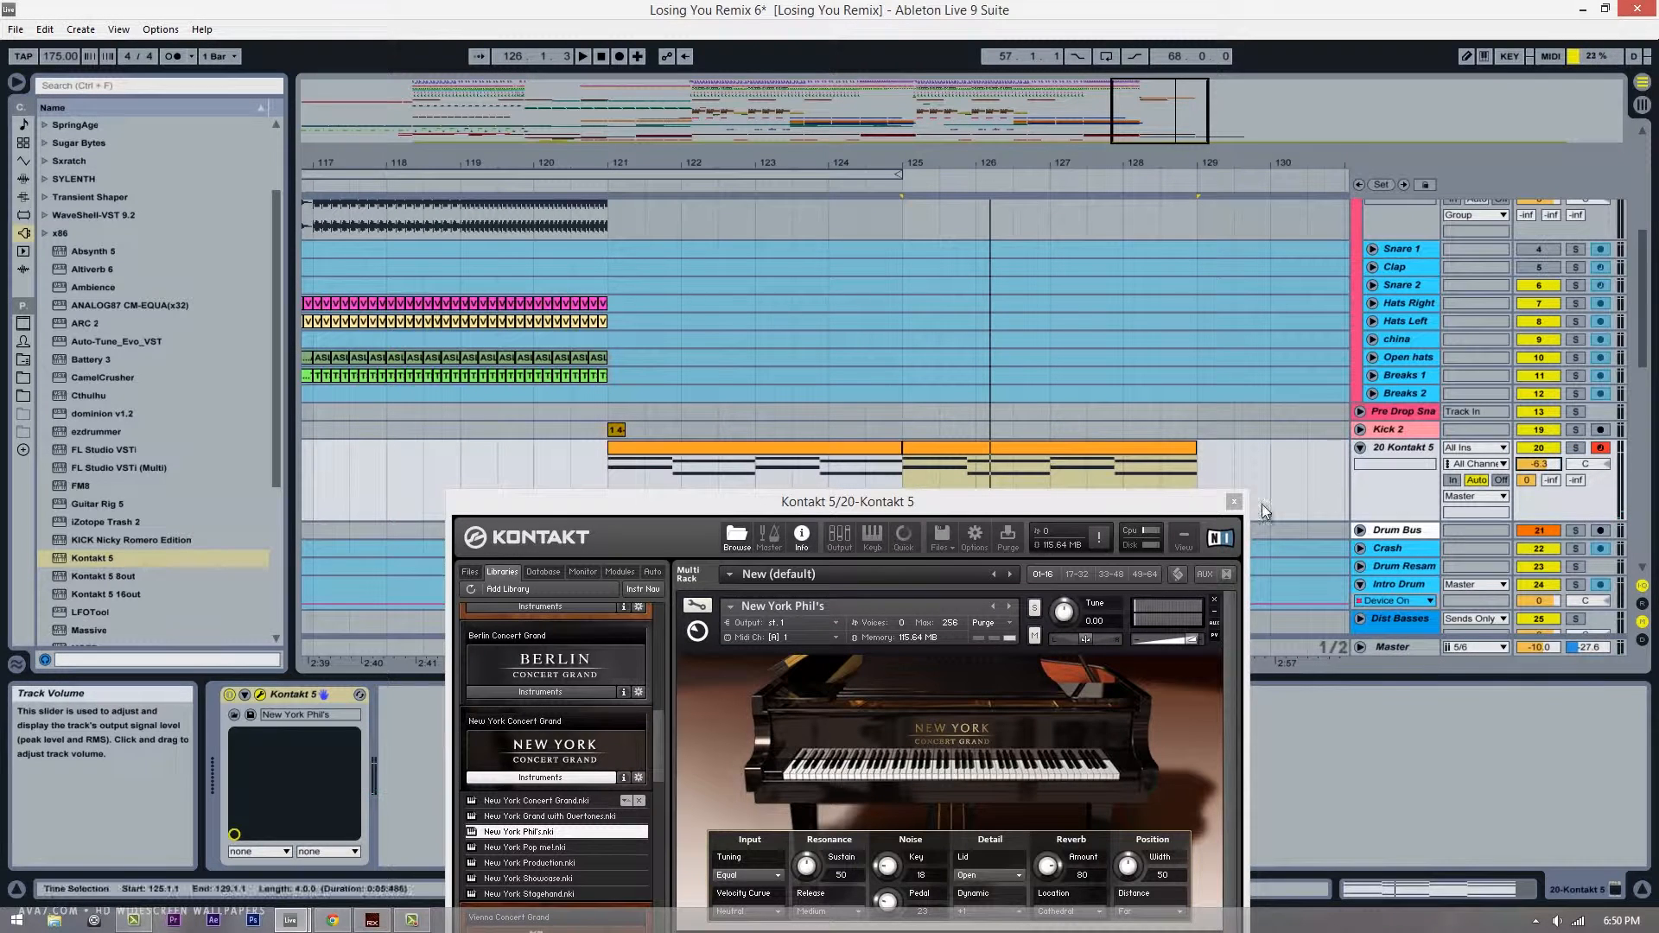
click(1234, 501)
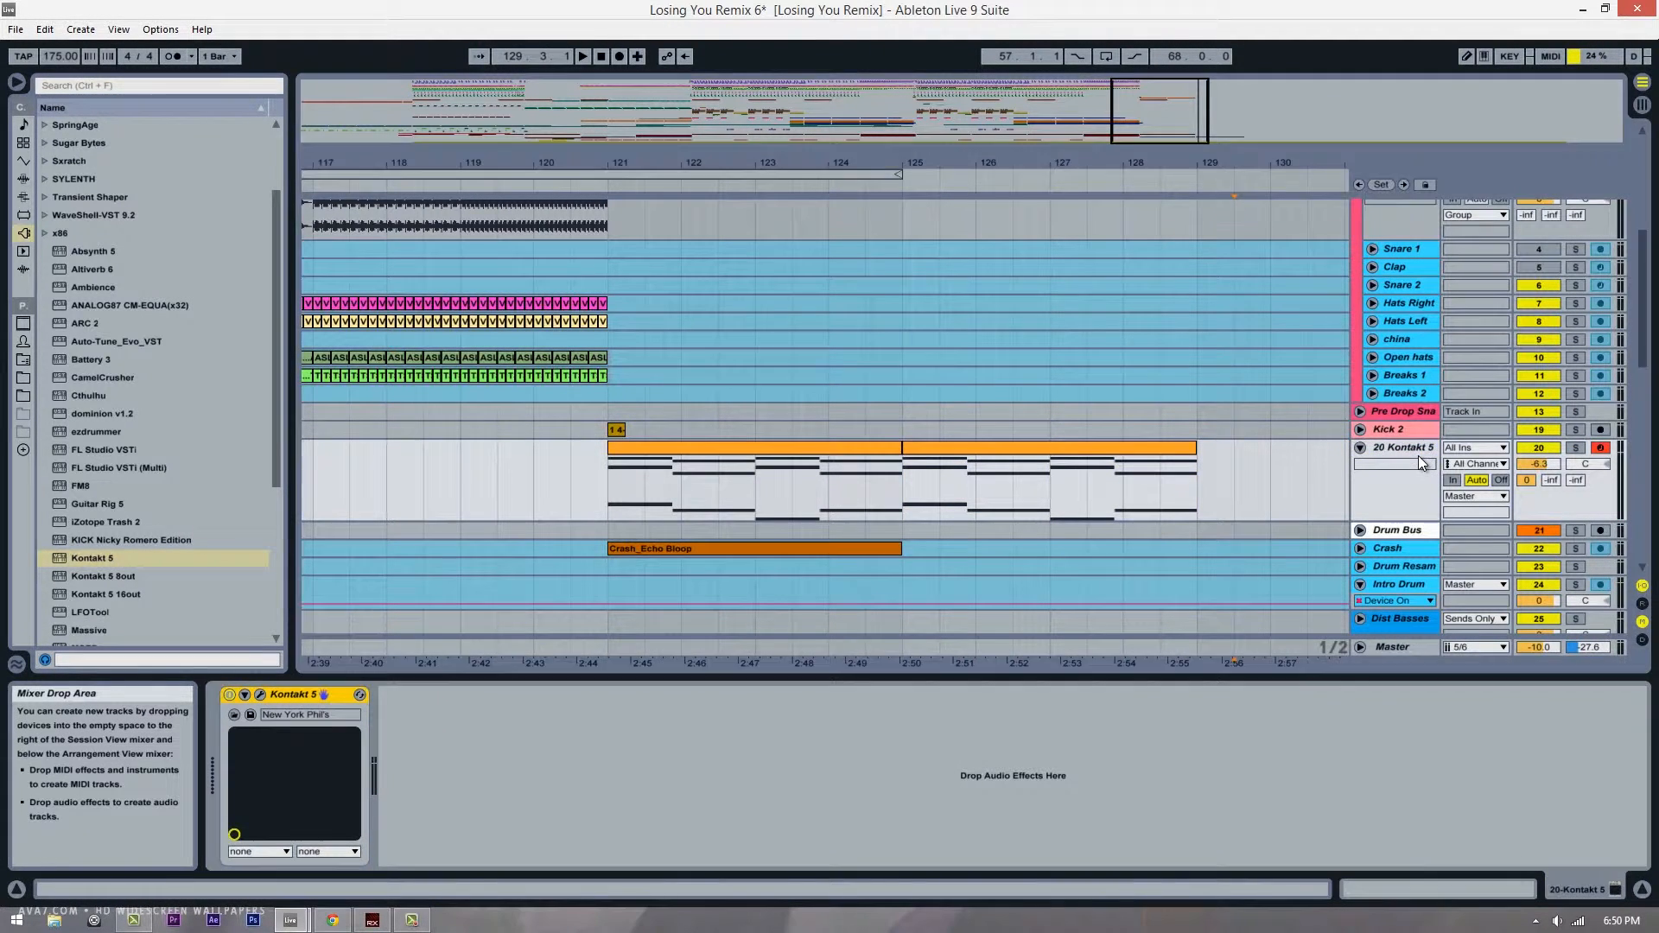
Step: Add the Utility audio effect after Kontakt 5 in the piano track's device chain
click(102, 589)
scroll(105, 590, down, 5)
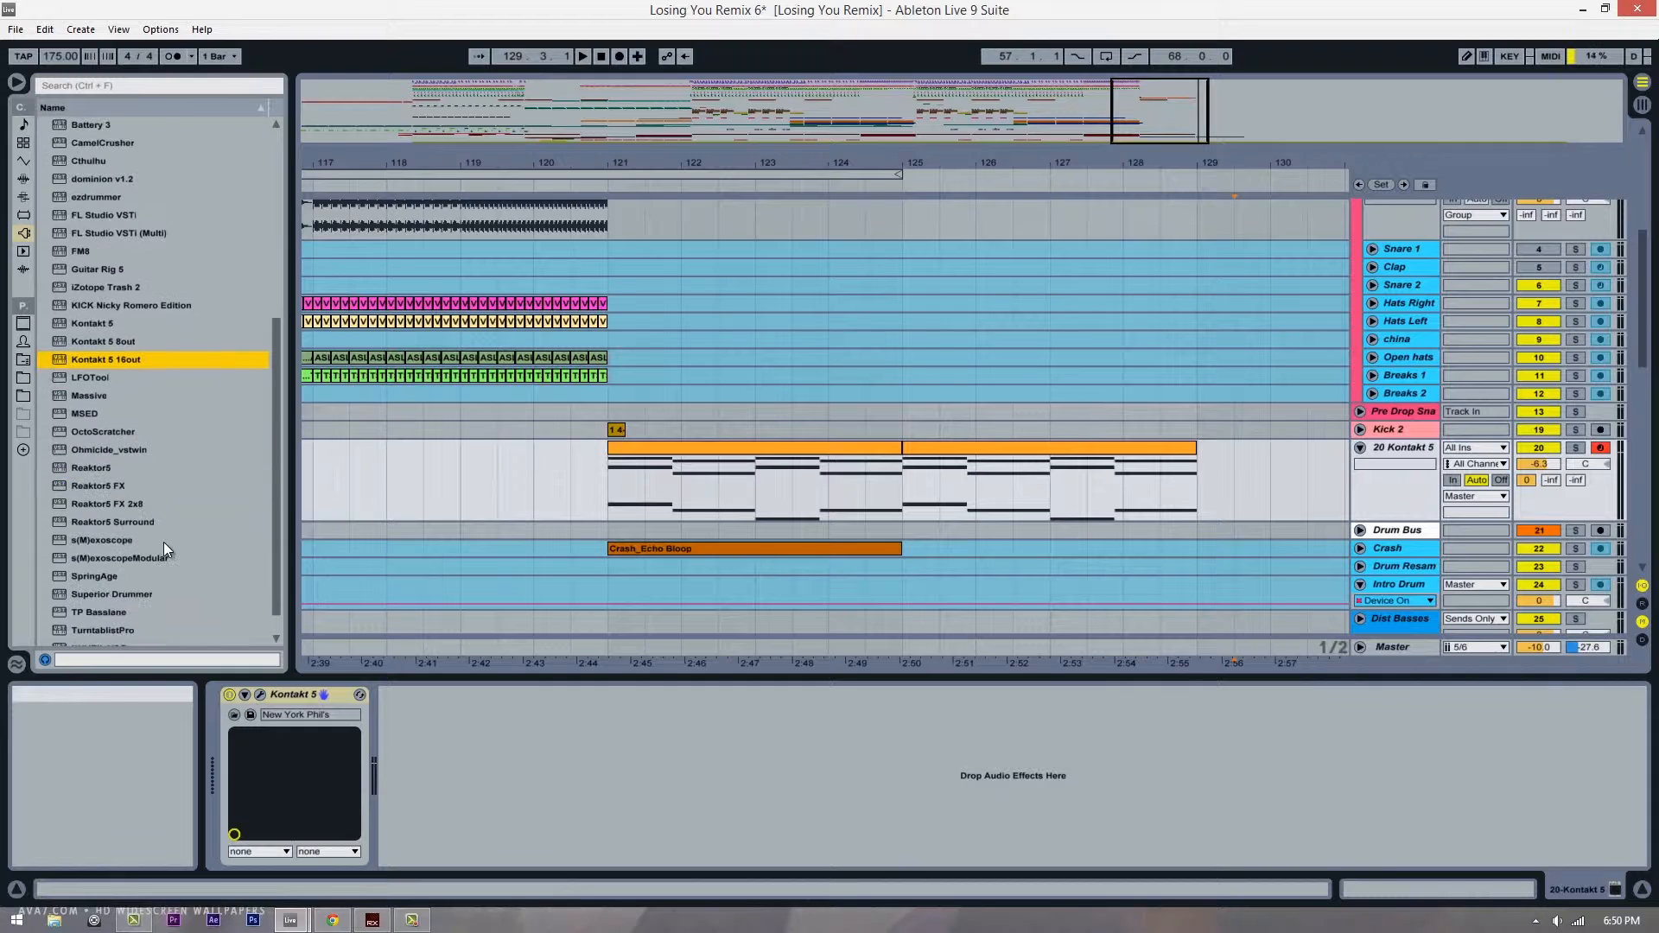
click(23, 179)
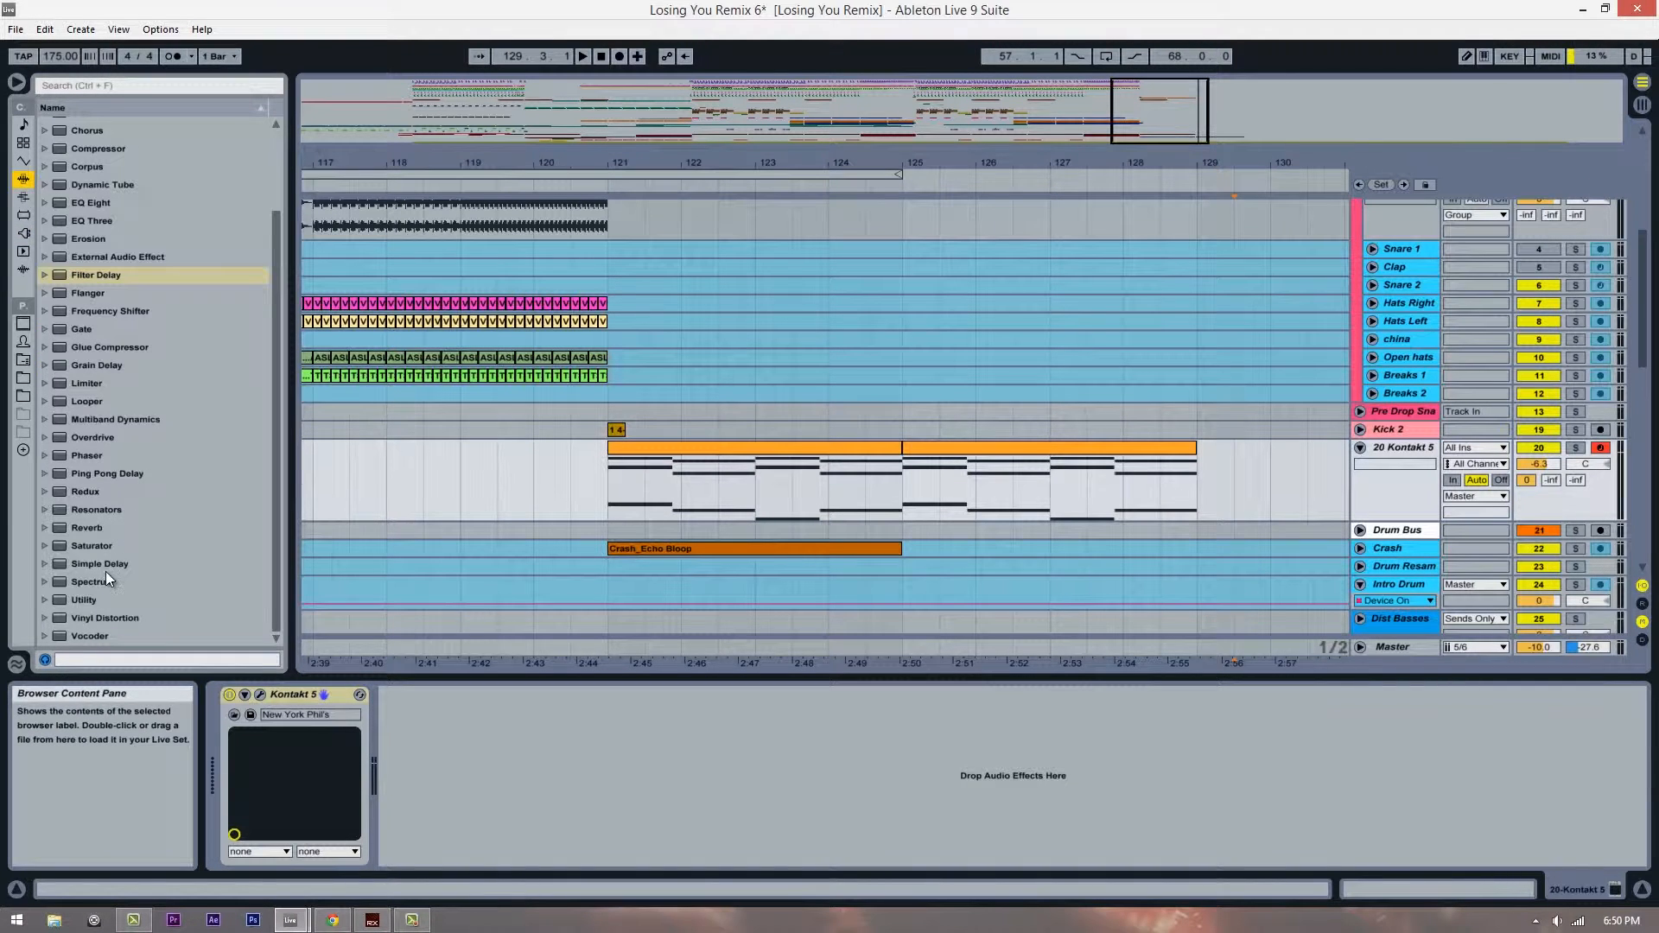
drag(85, 600, 570, 789)
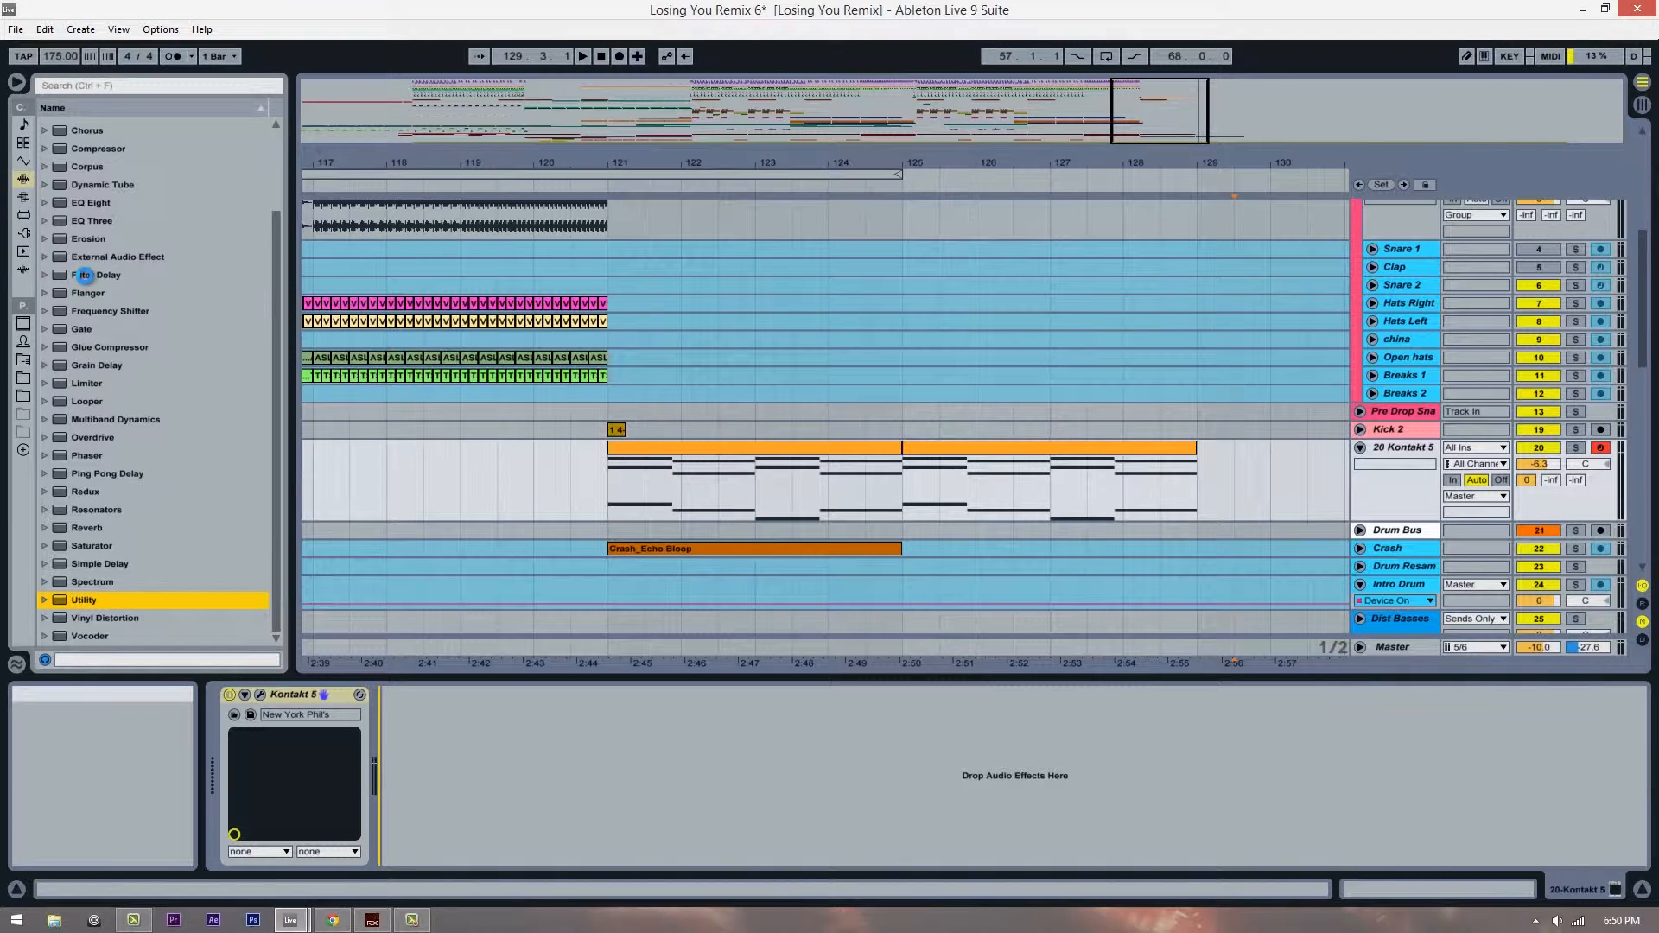
Step: Automate Utility's Gain on the Kontakt 5 track to rise from about -13.8 dB at bar 121 through bar 123 to 0 dB at bar 125
click(644, 477)
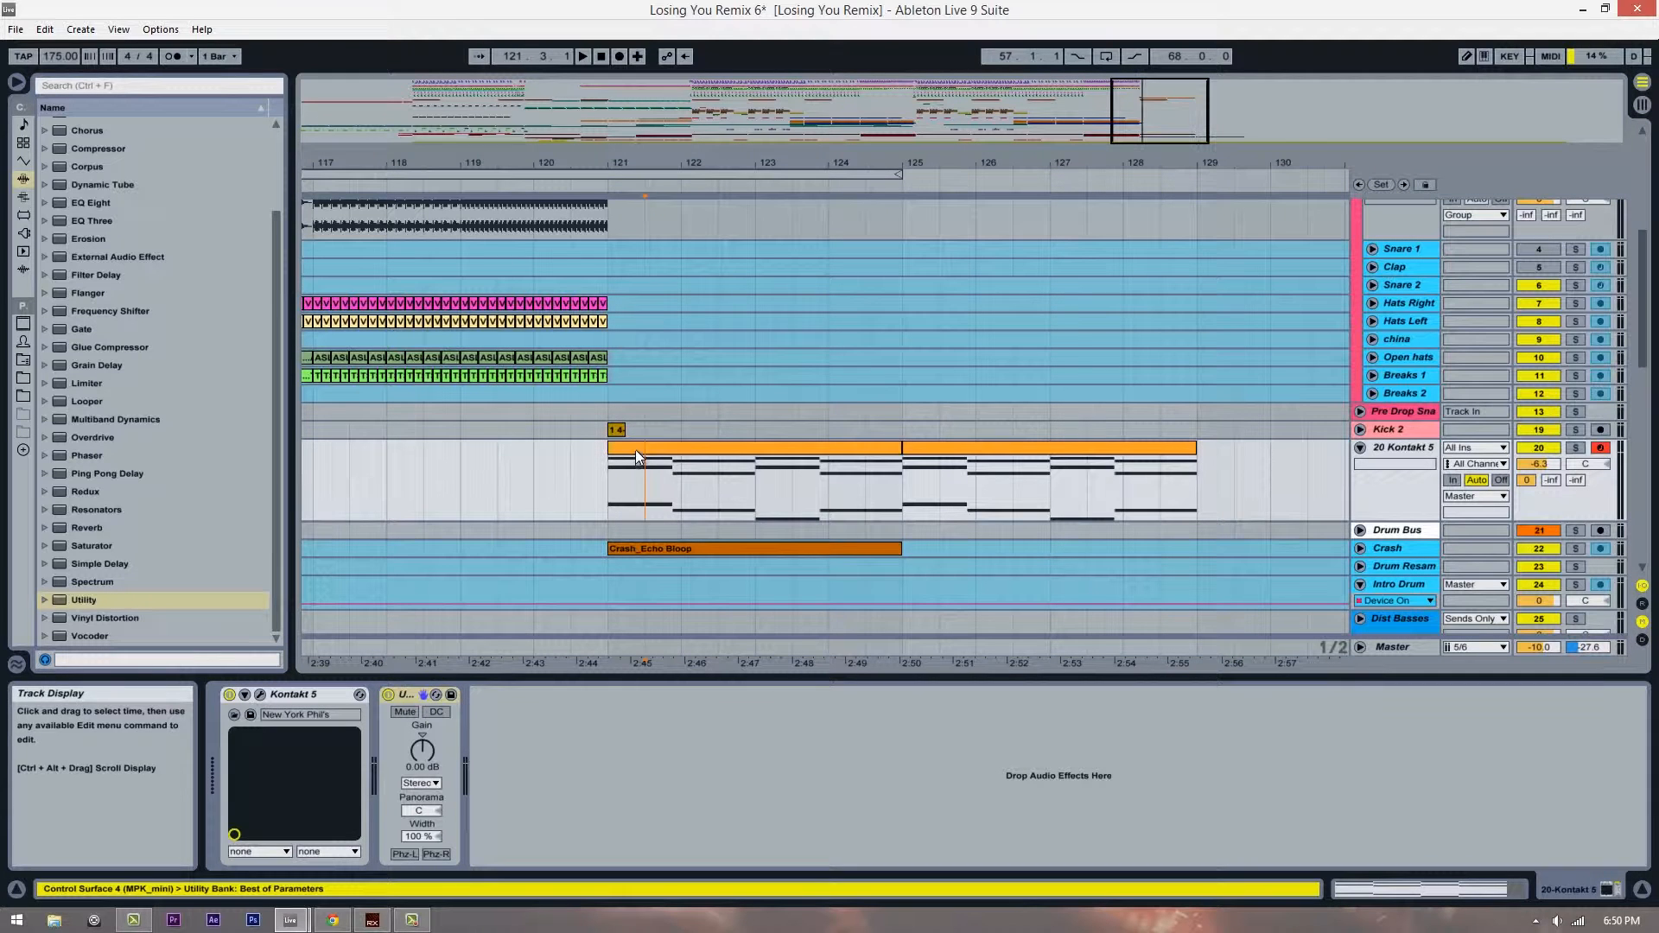
right_click(429, 765)
click(467, 743)
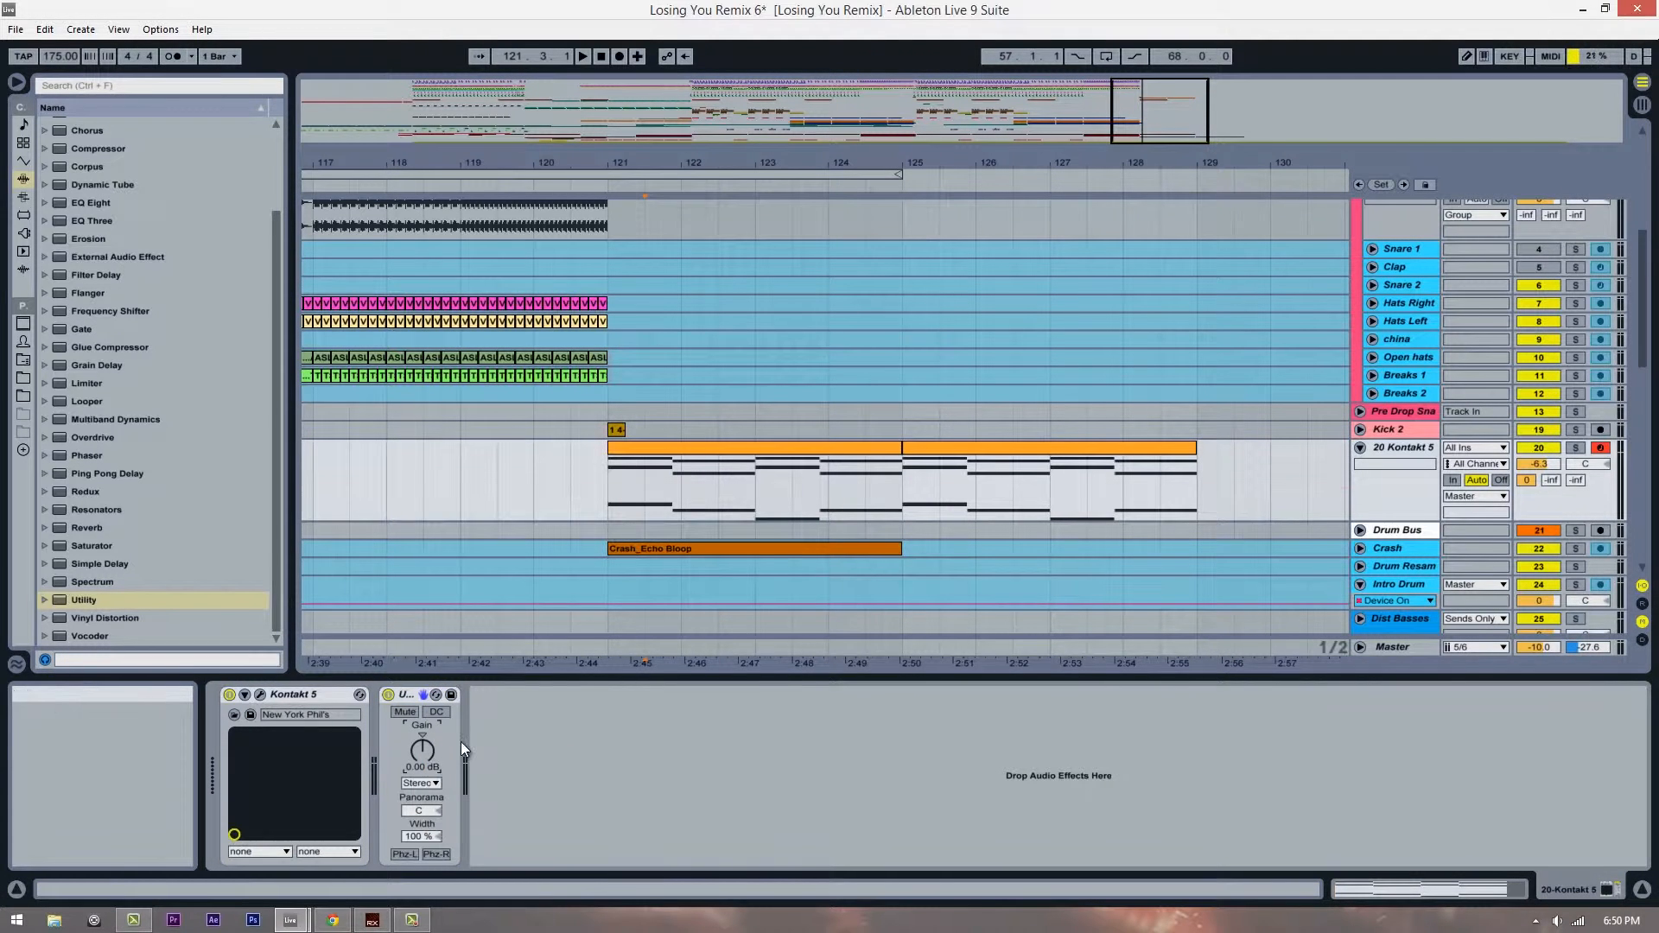
click(904, 488)
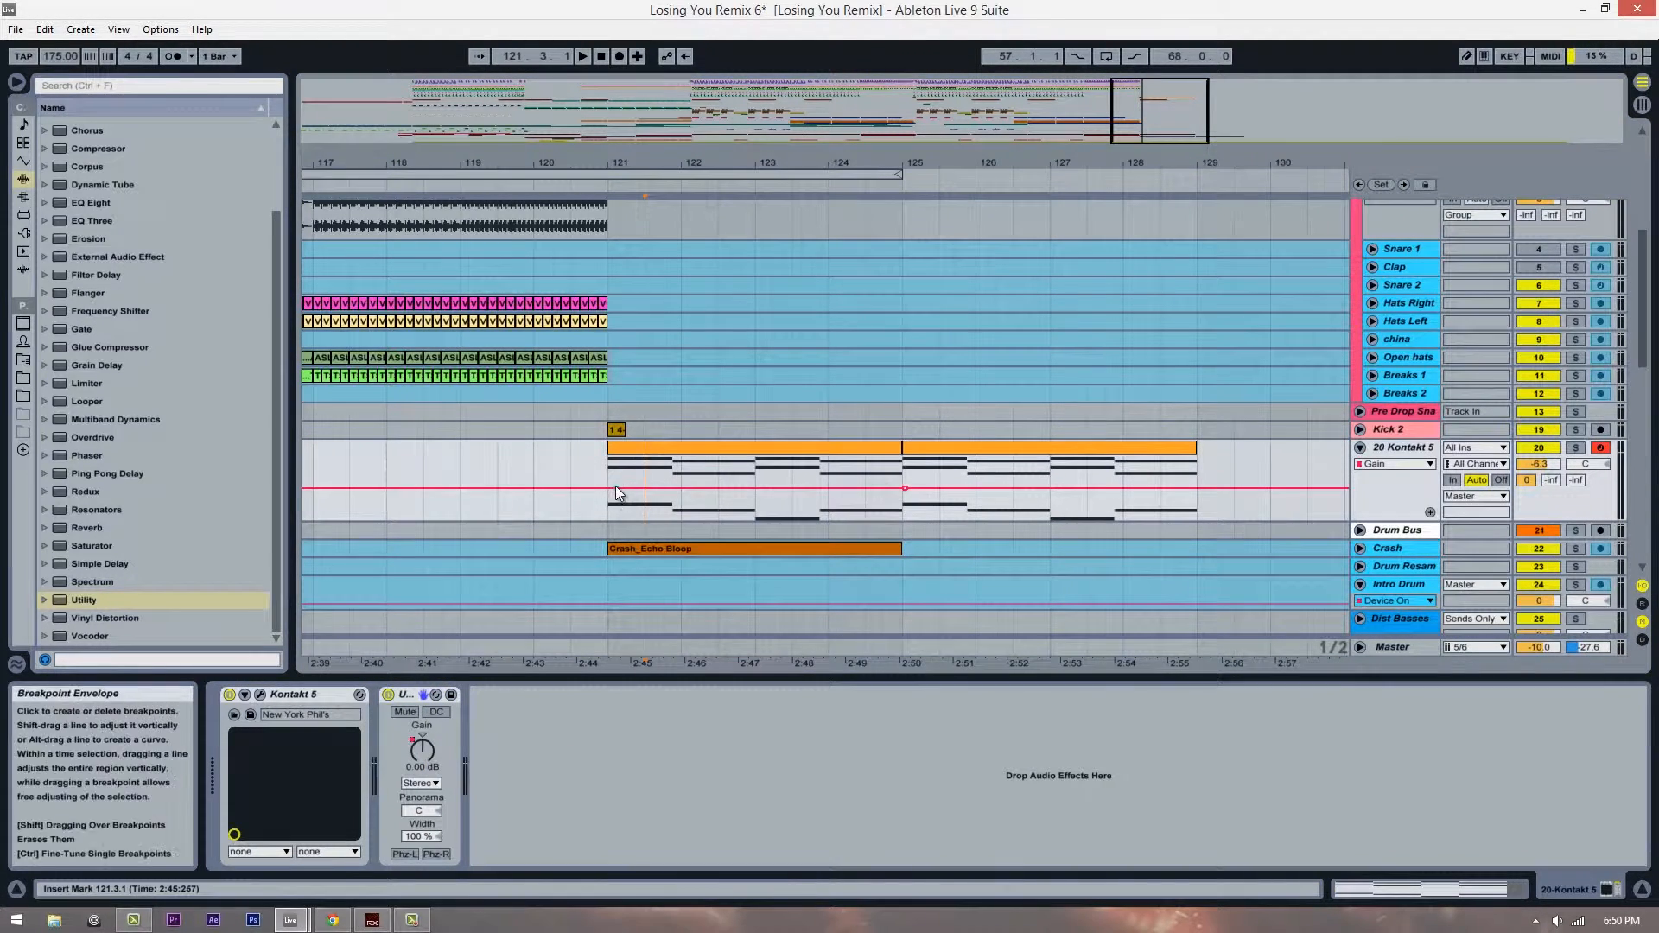
drag(608, 489, 608, 500)
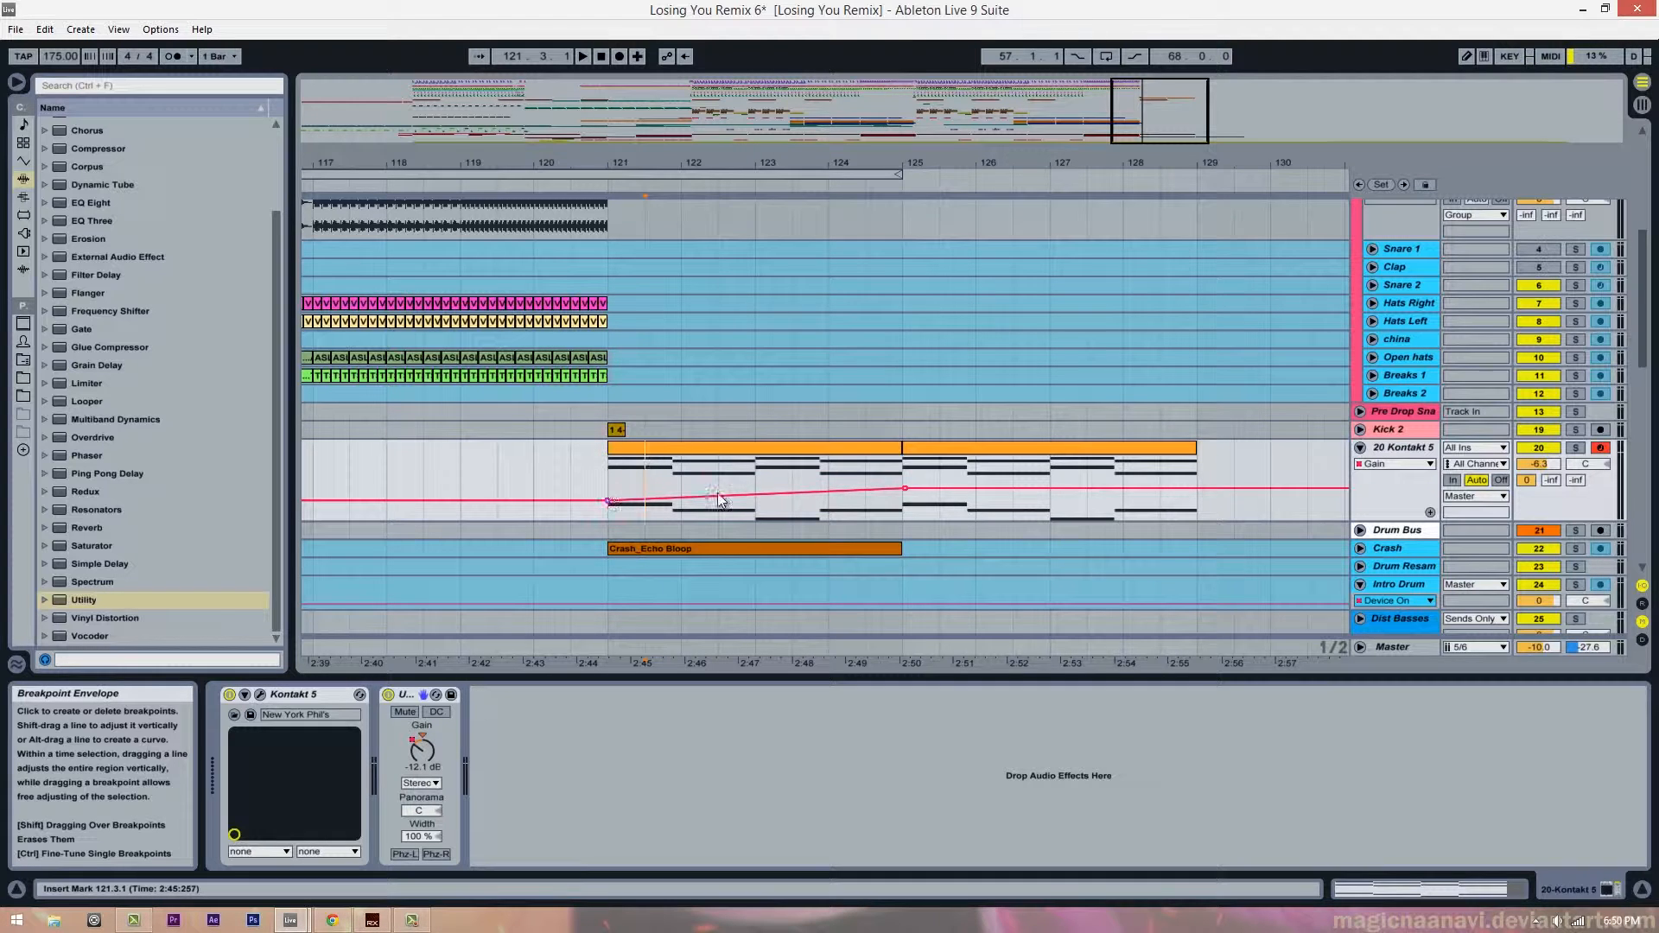
drag(735, 493, 754, 491)
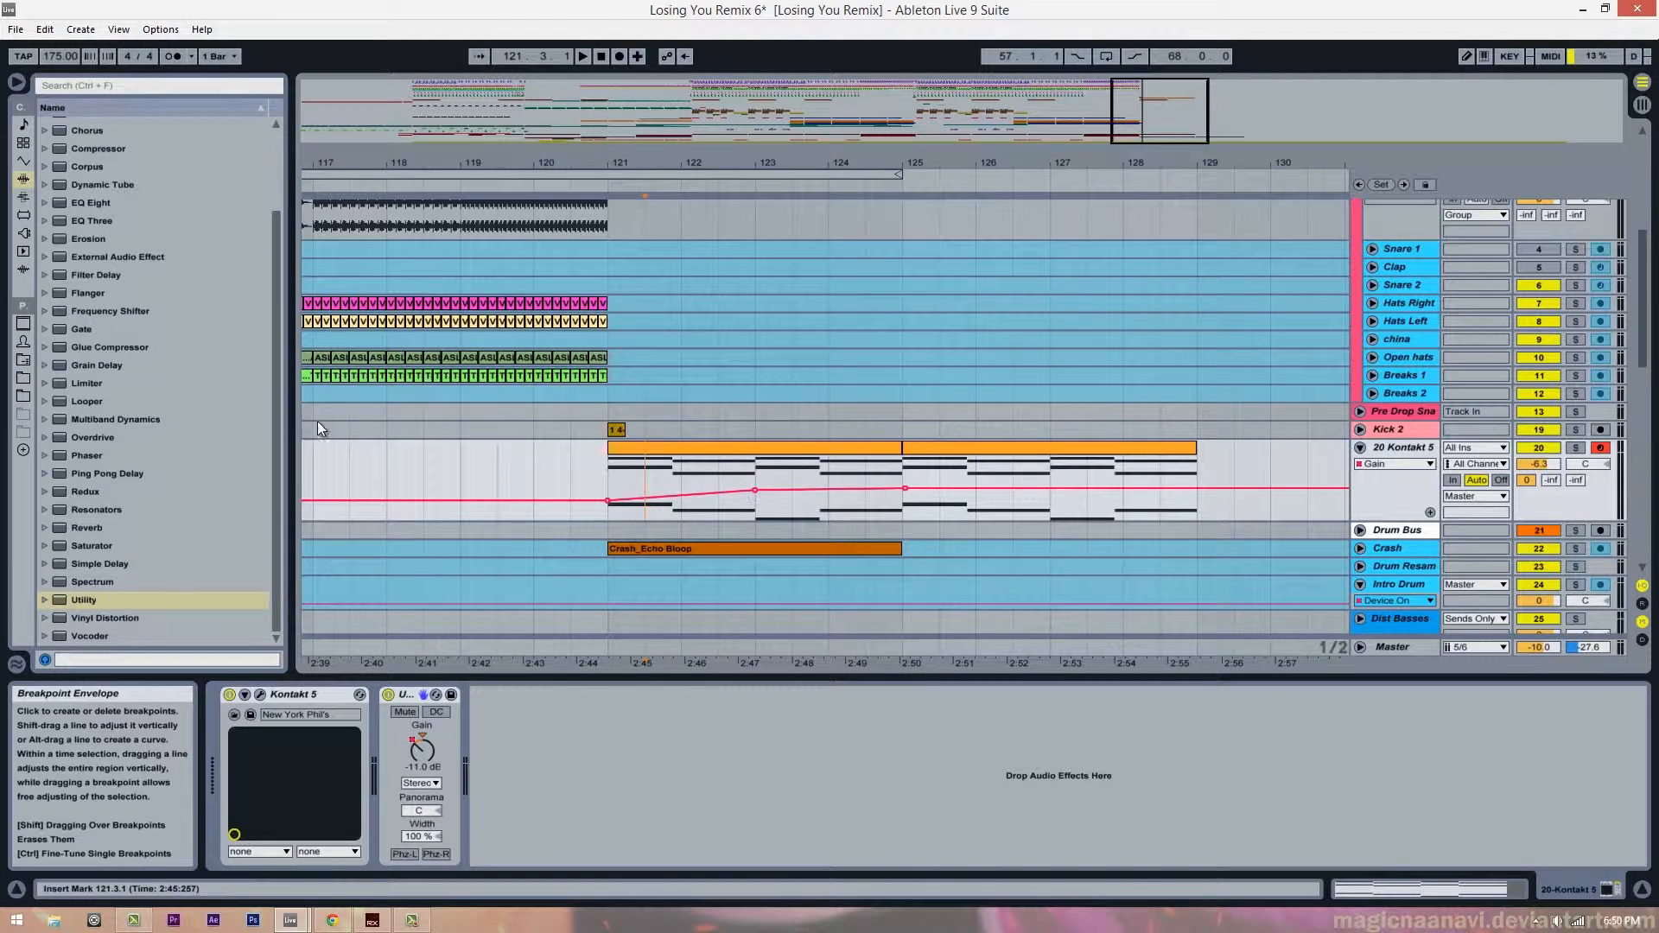
Step: Play the arrangement from bar 113 through the piano entry at bar 121 to hear the gain fade-in
click(500, 453)
scroll(951, 384, down, 2)
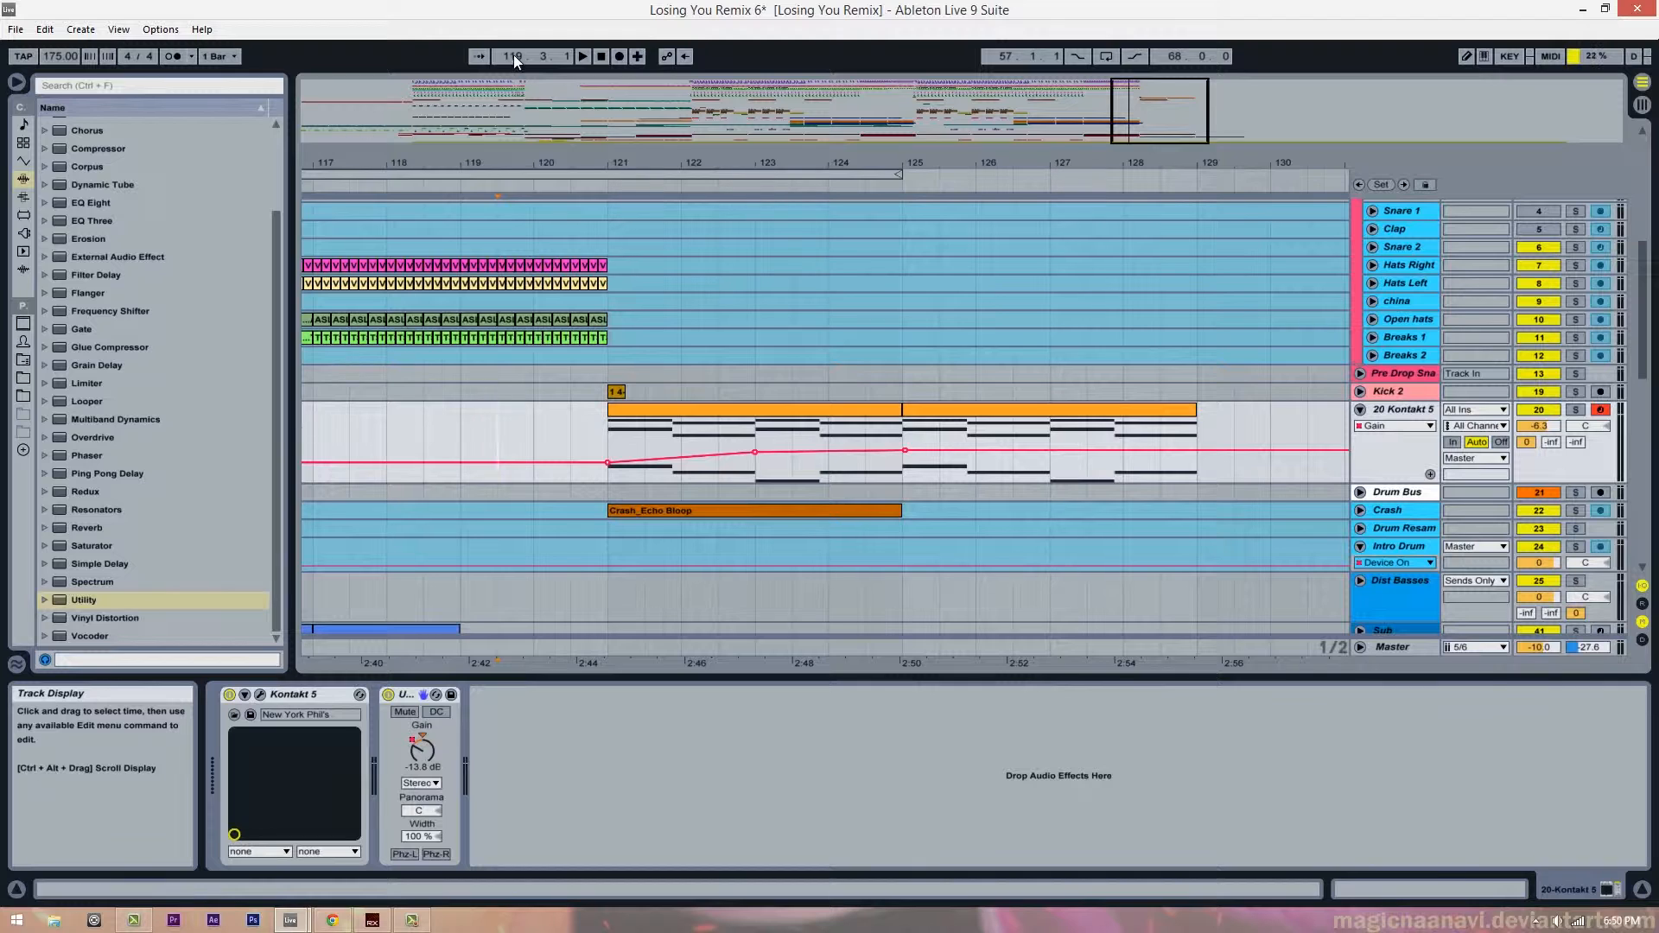
key(space)
drag(539, 164, 559, 168)
key(space)
click(454, 430)
key(space)
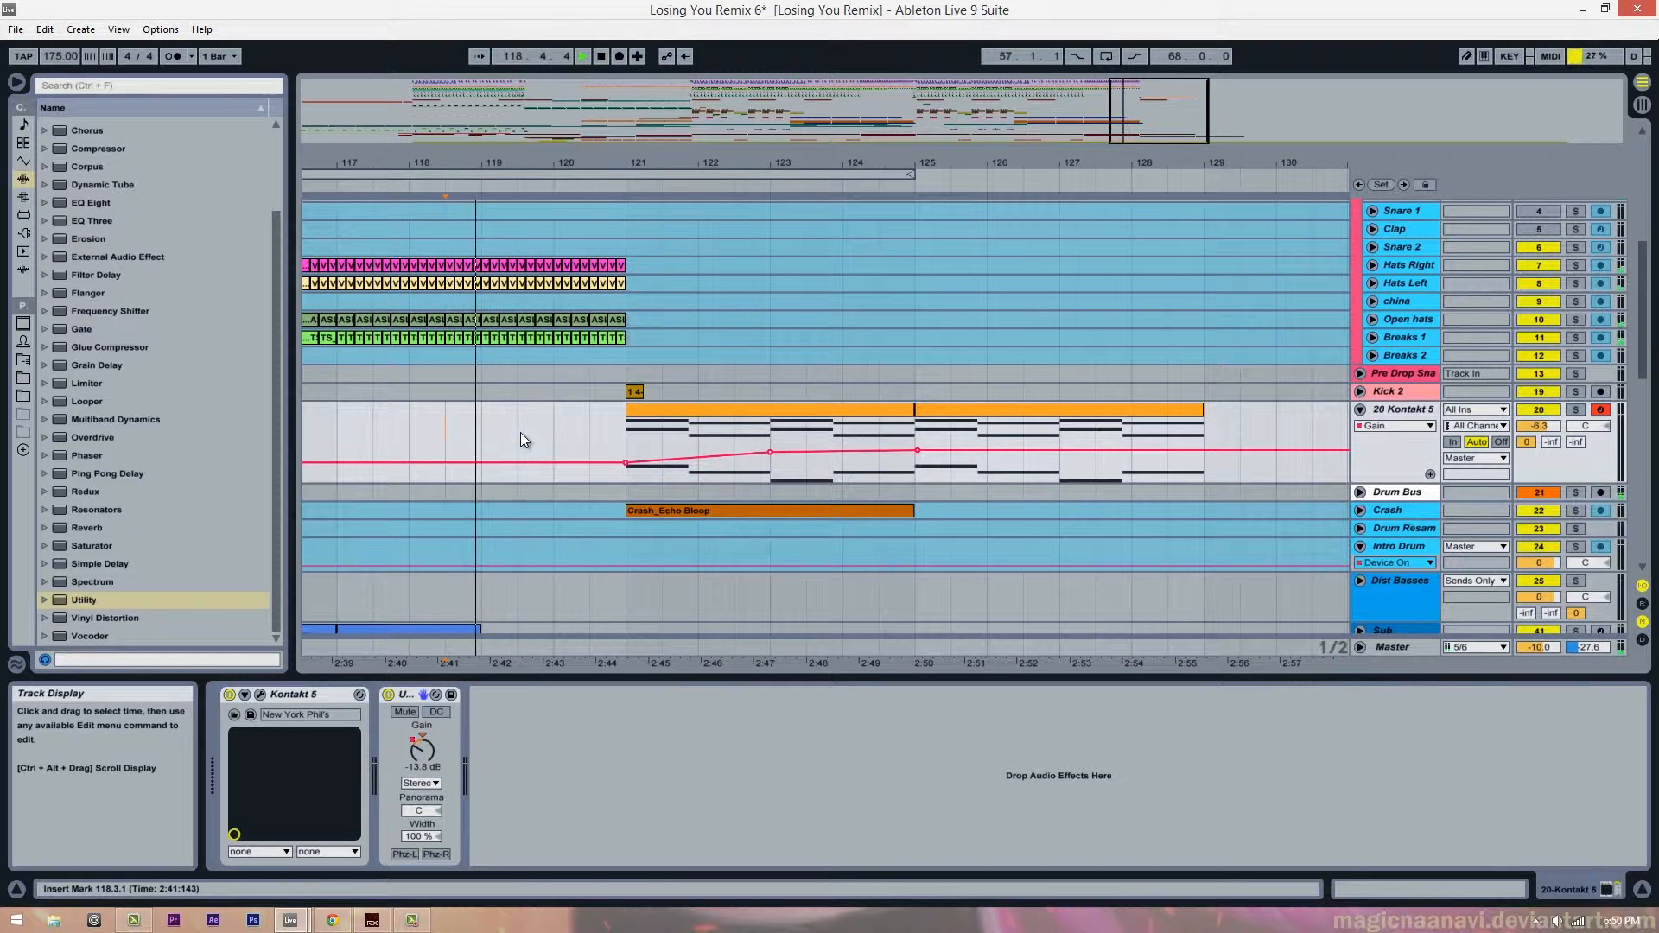
key(space)
drag(713, 162, 719, 167)
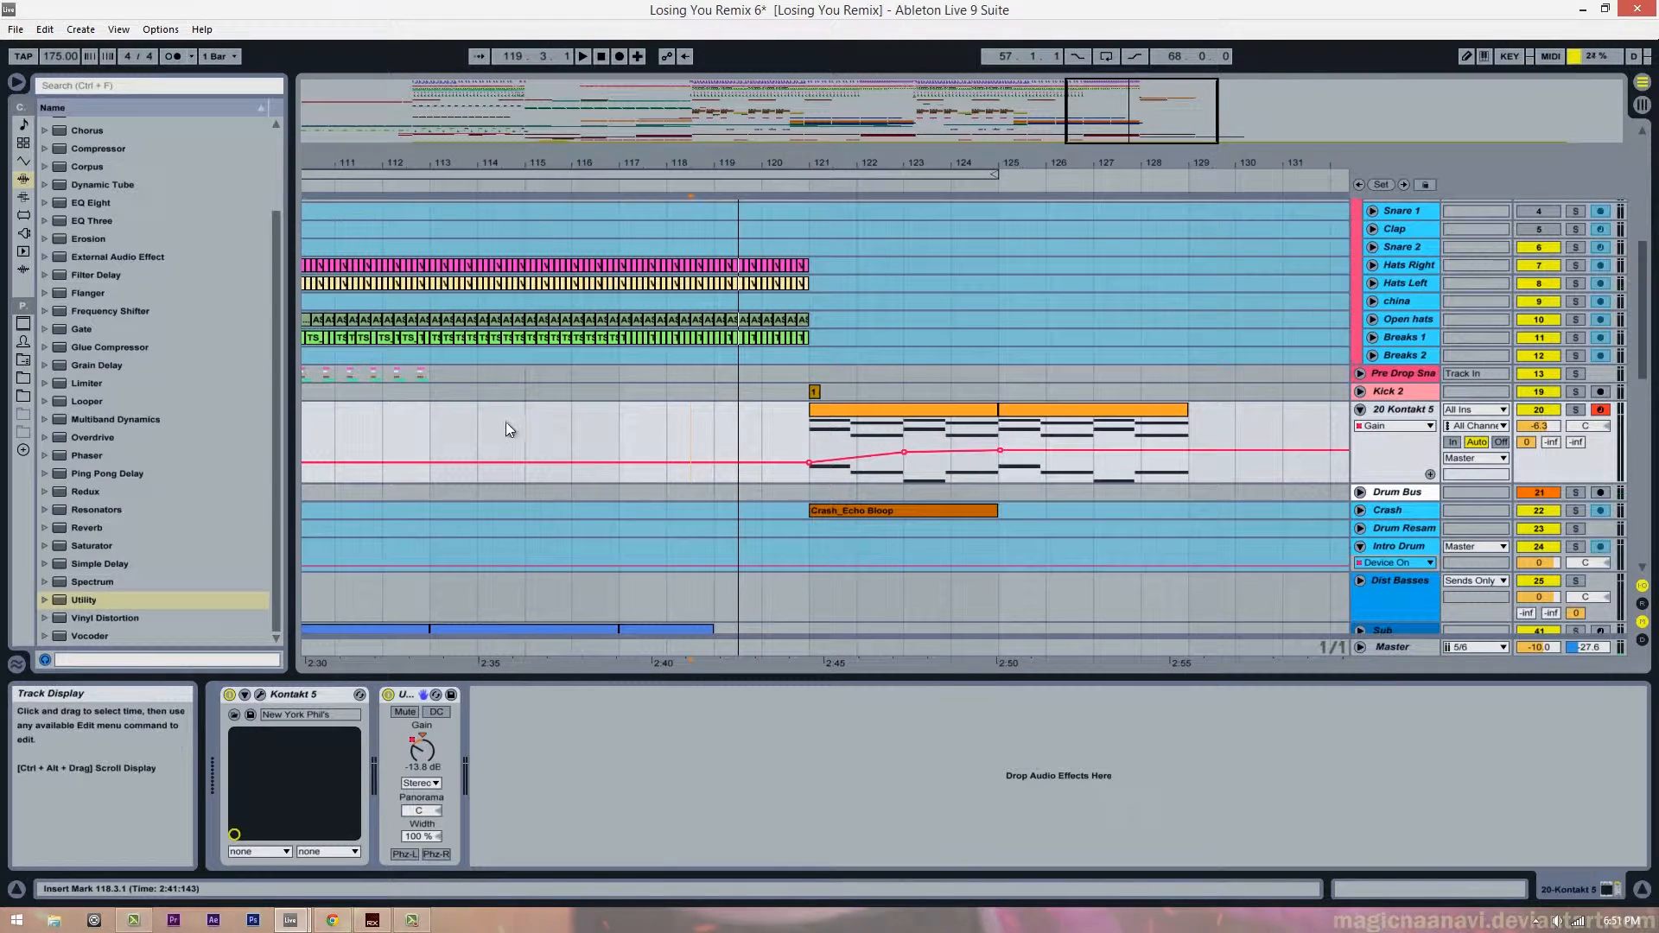
click(429, 444)
key(space)
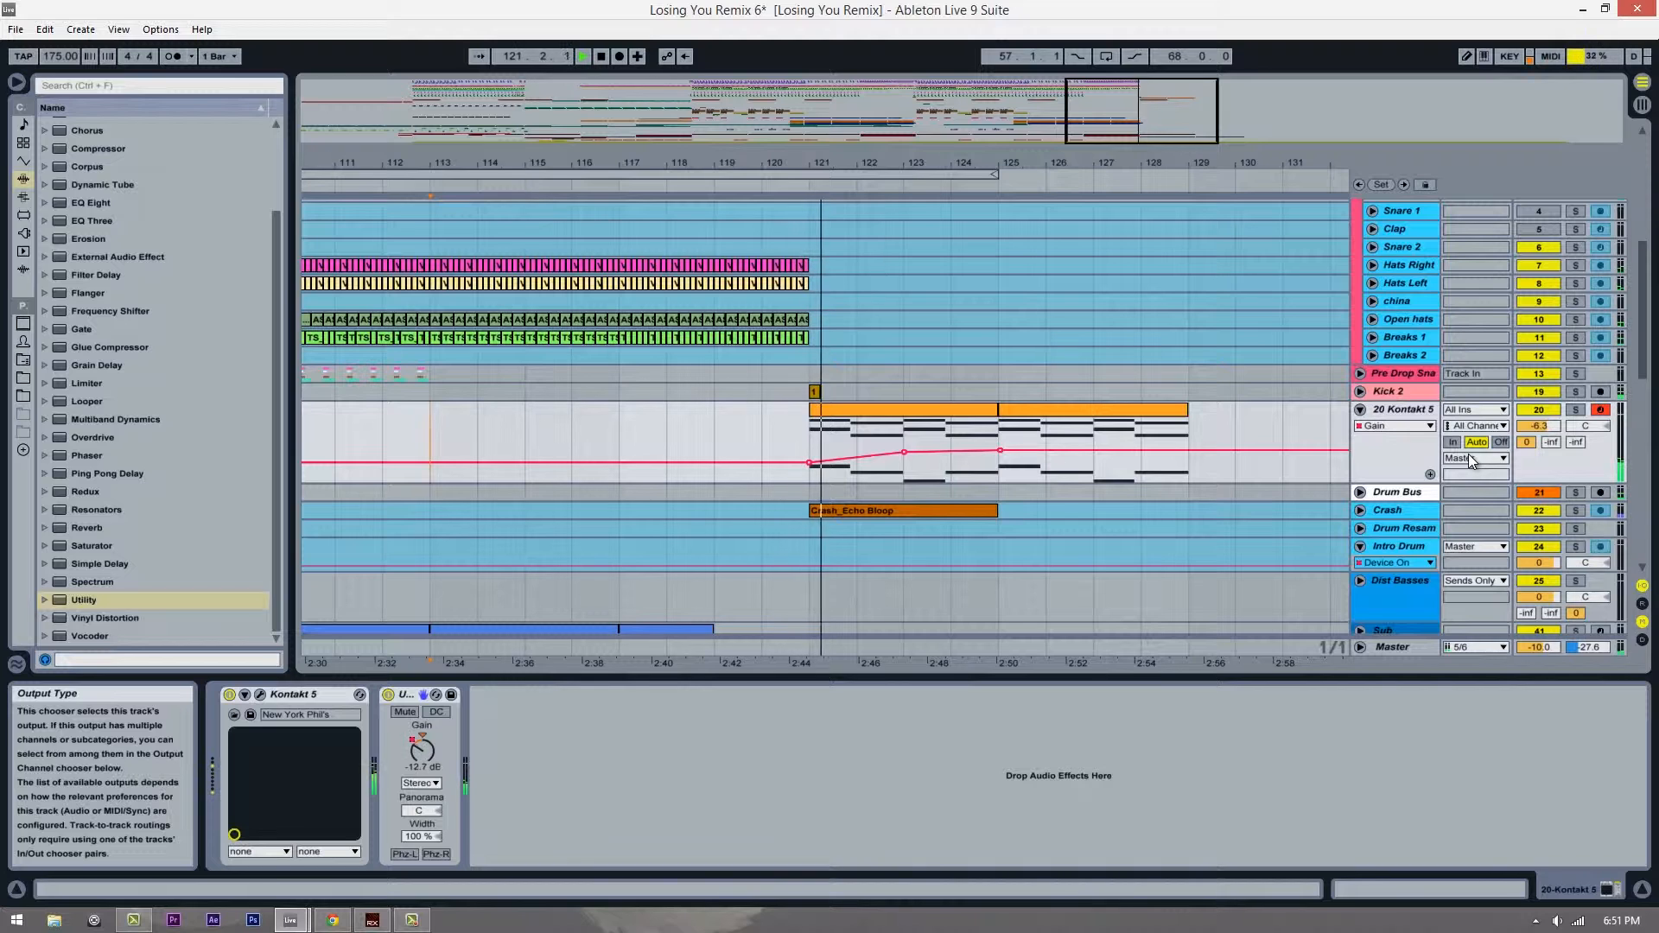
mouse_move(809, 462)
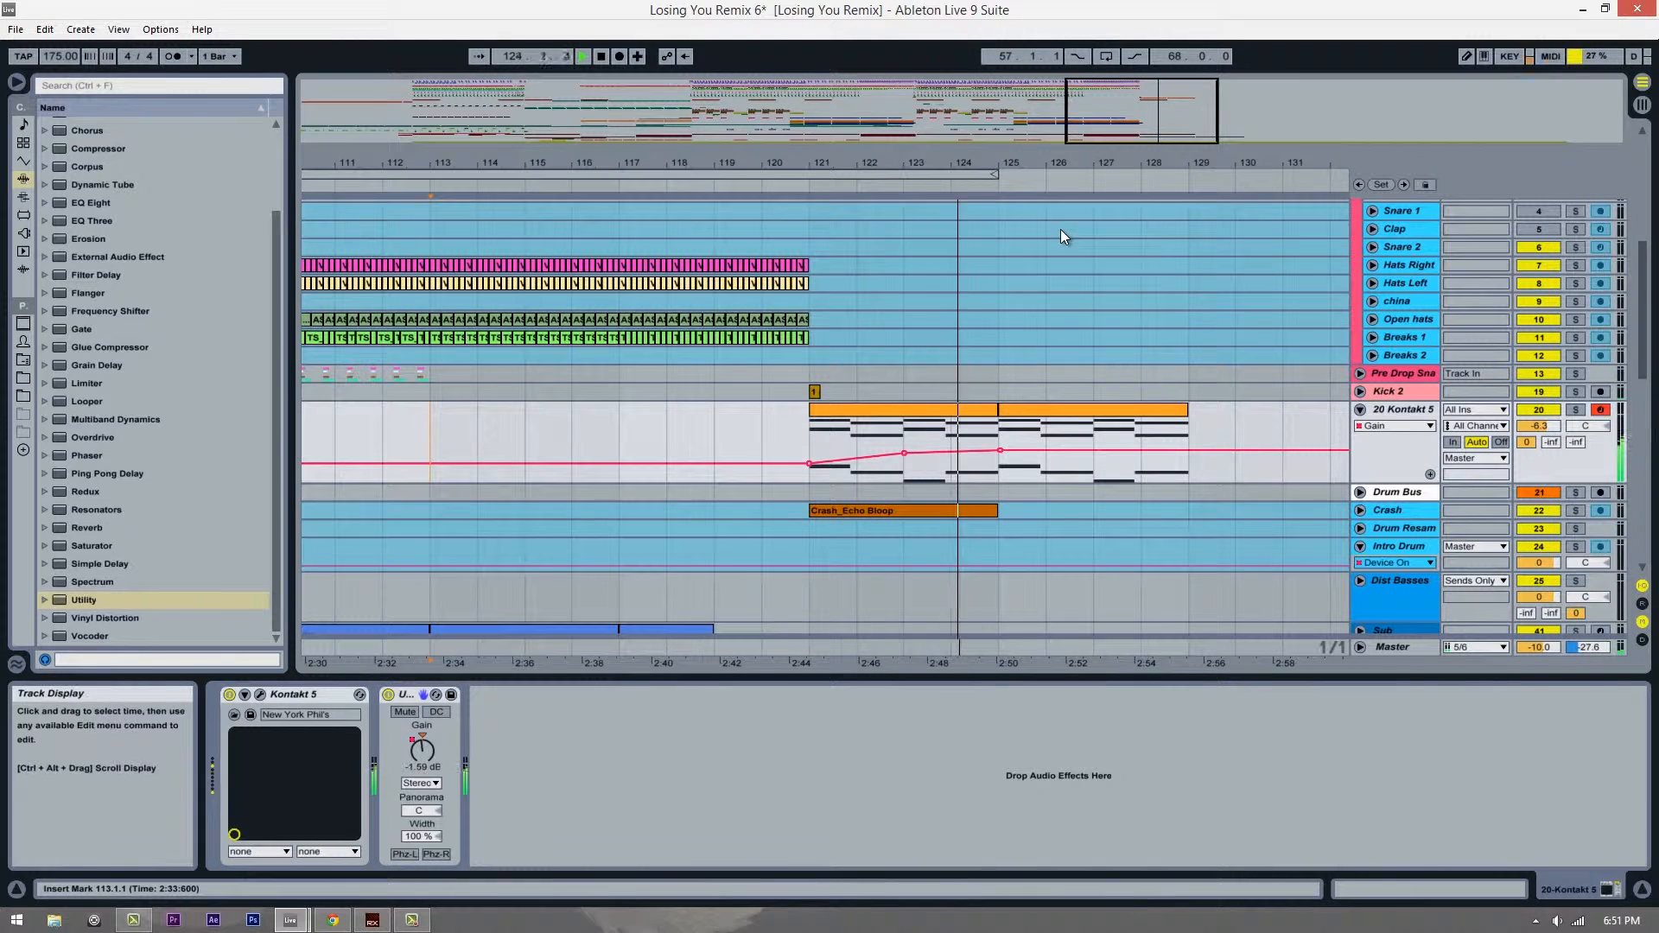
key(space)
Step: Lower the piano's gain breakpoints to -20.2 dB at bar 121 and -6.31 dB at bar 125, lower the one at bar 123, and add one at bar 129
drag(961, 162, 874, 166)
drag(787, 453, 789, 457)
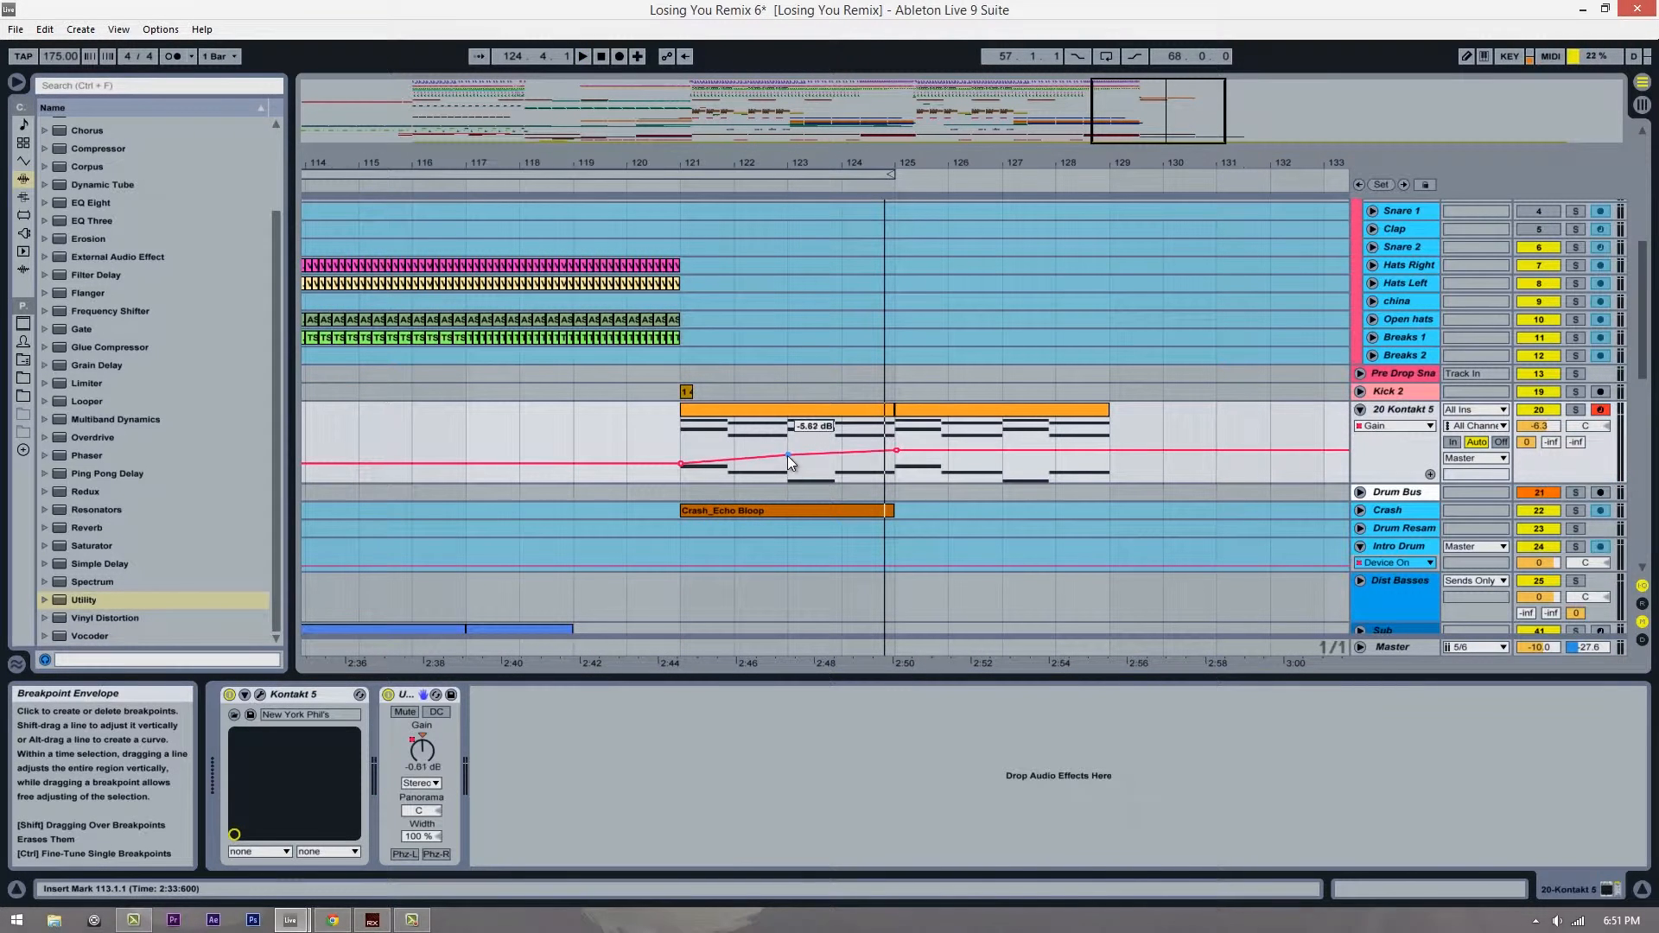
drag(681, 464, 681, 475)
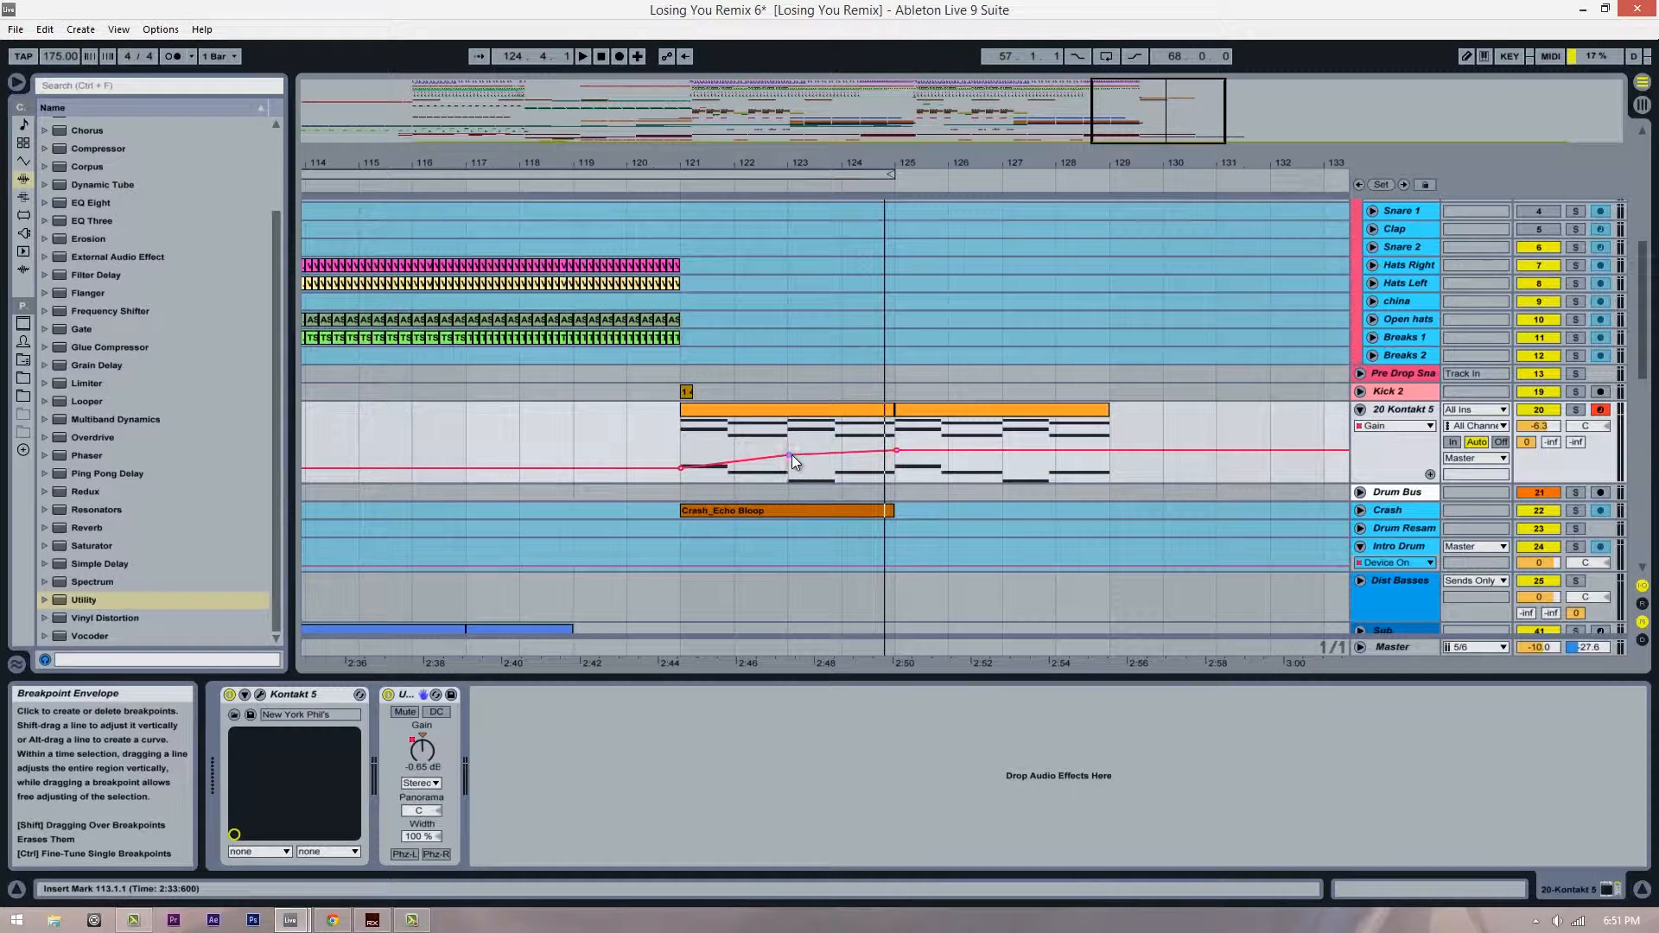
drag(790, 454, 788, 456)
click(706, 492)
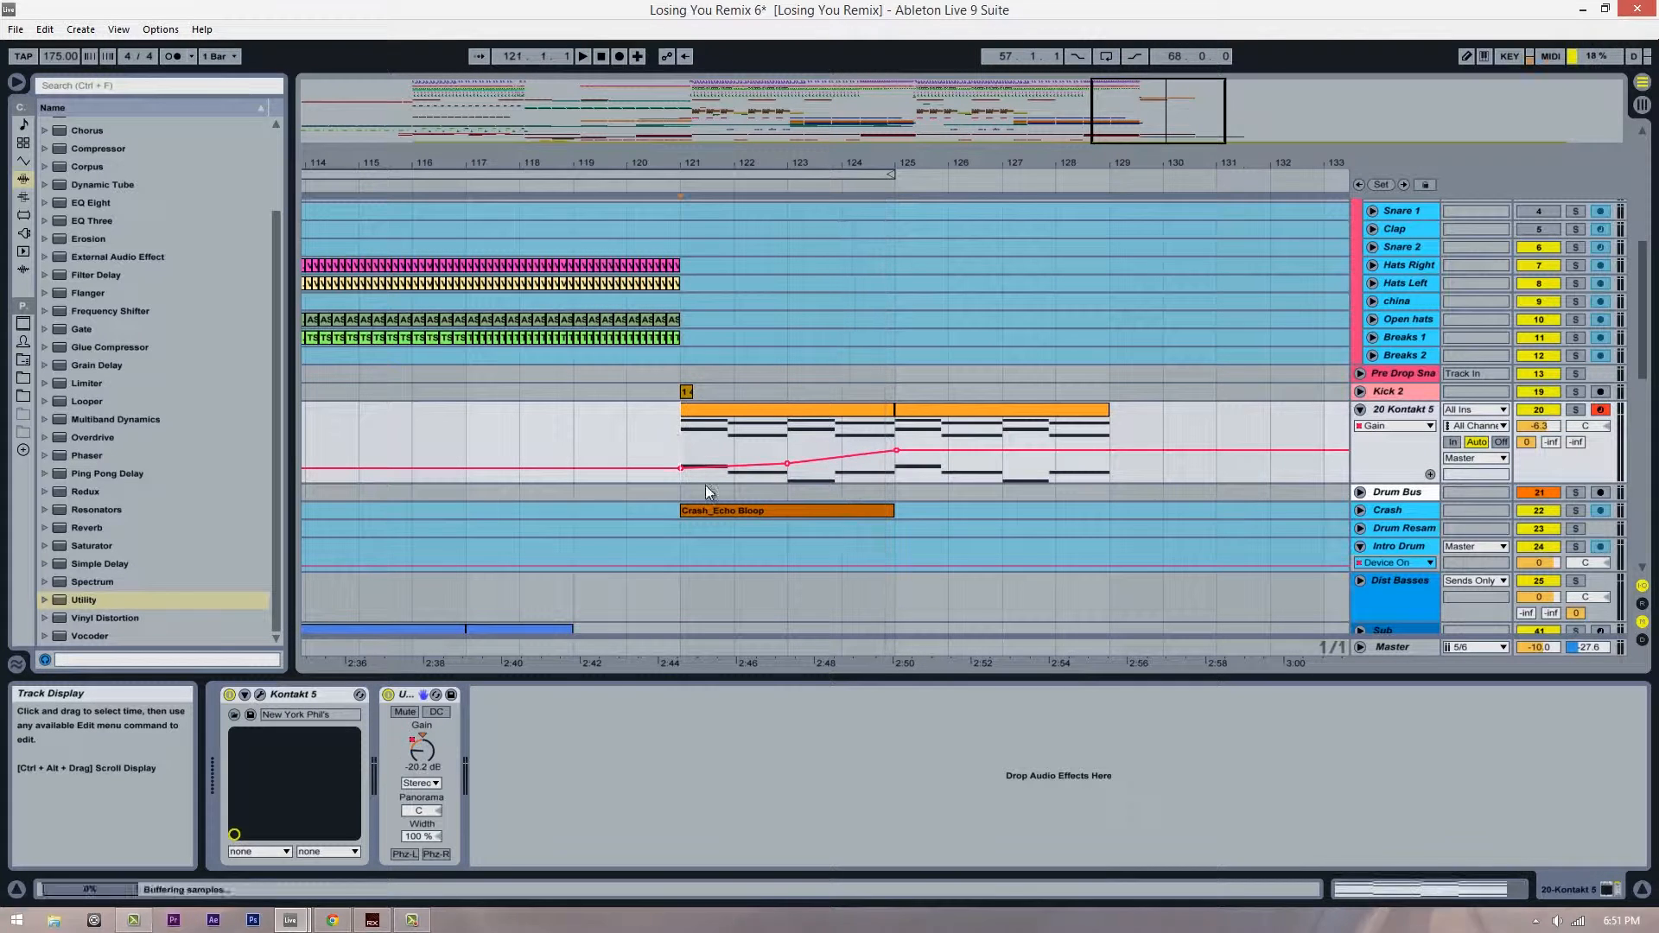
drag(897, 451, 899, 456)
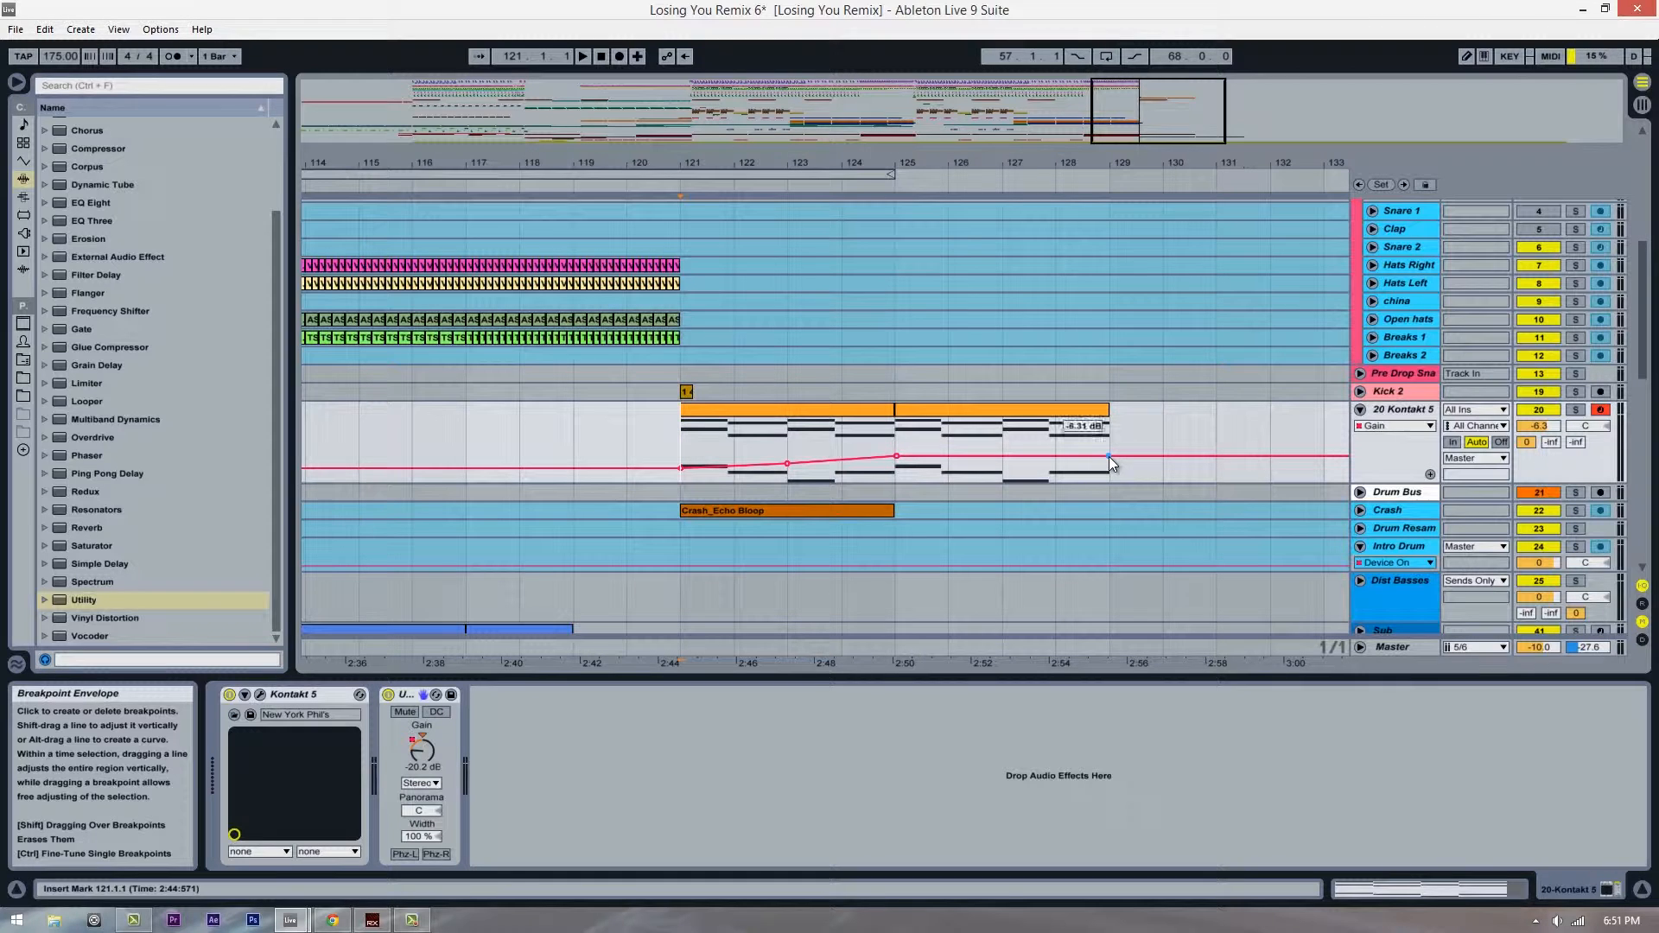
Step: Play again from bar 113 into the piano section to check the lowered gain curve
scroll(562, 424, down, 2)
click(413, 404)
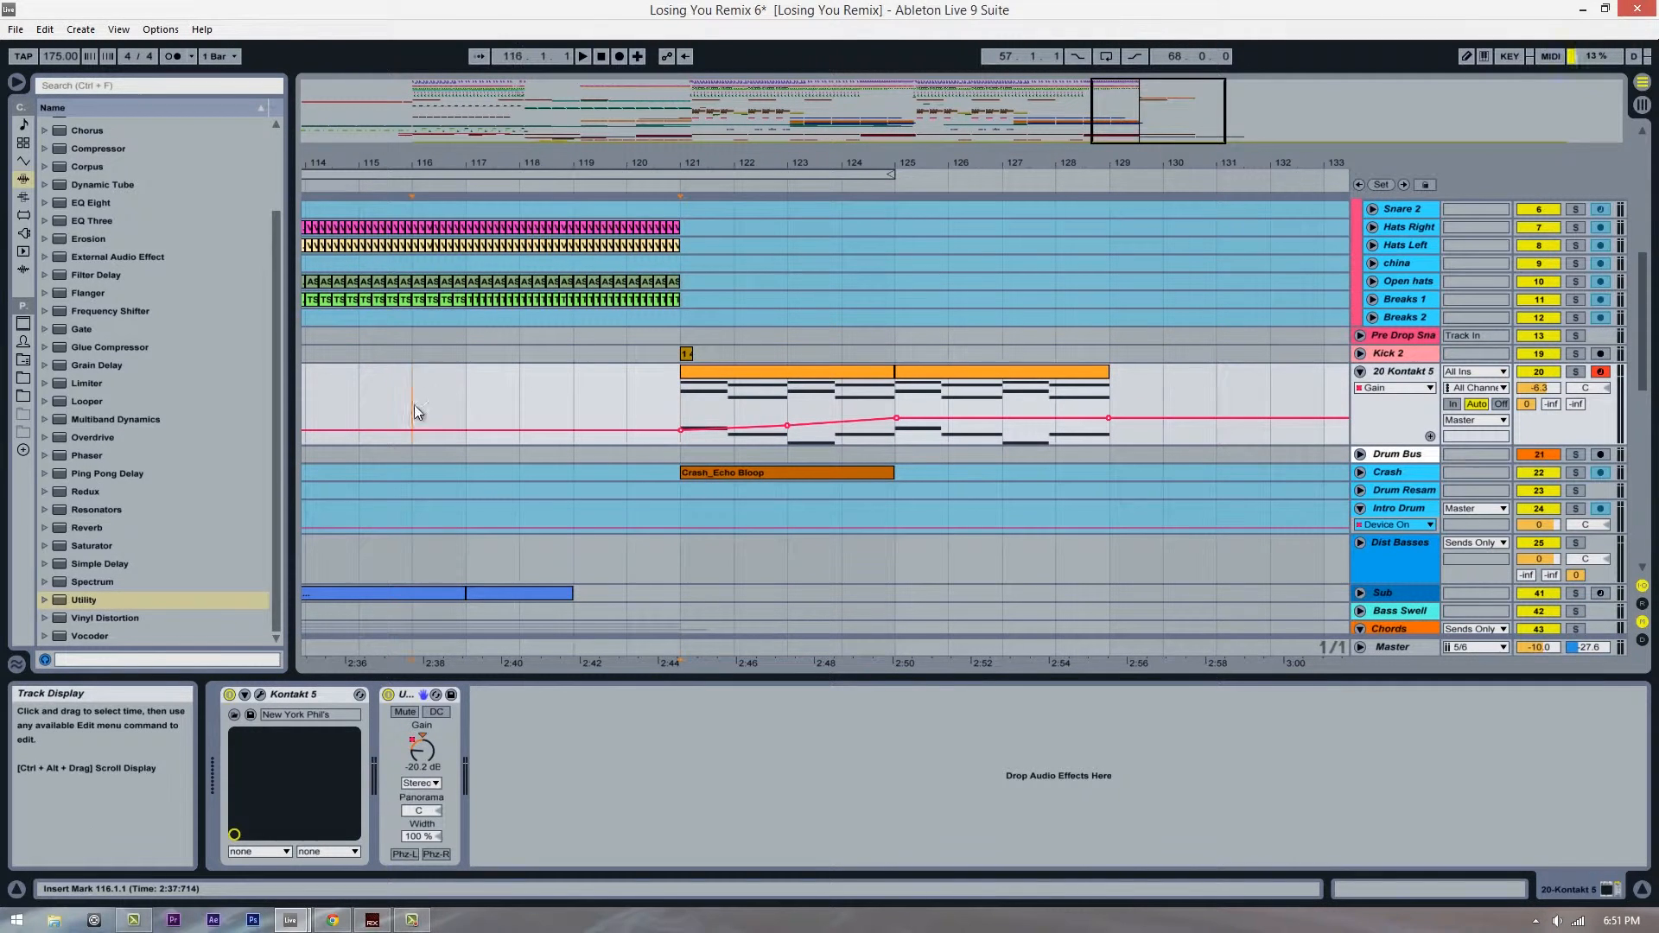
drag(608, 147, 630, 183)
click(417, 407)
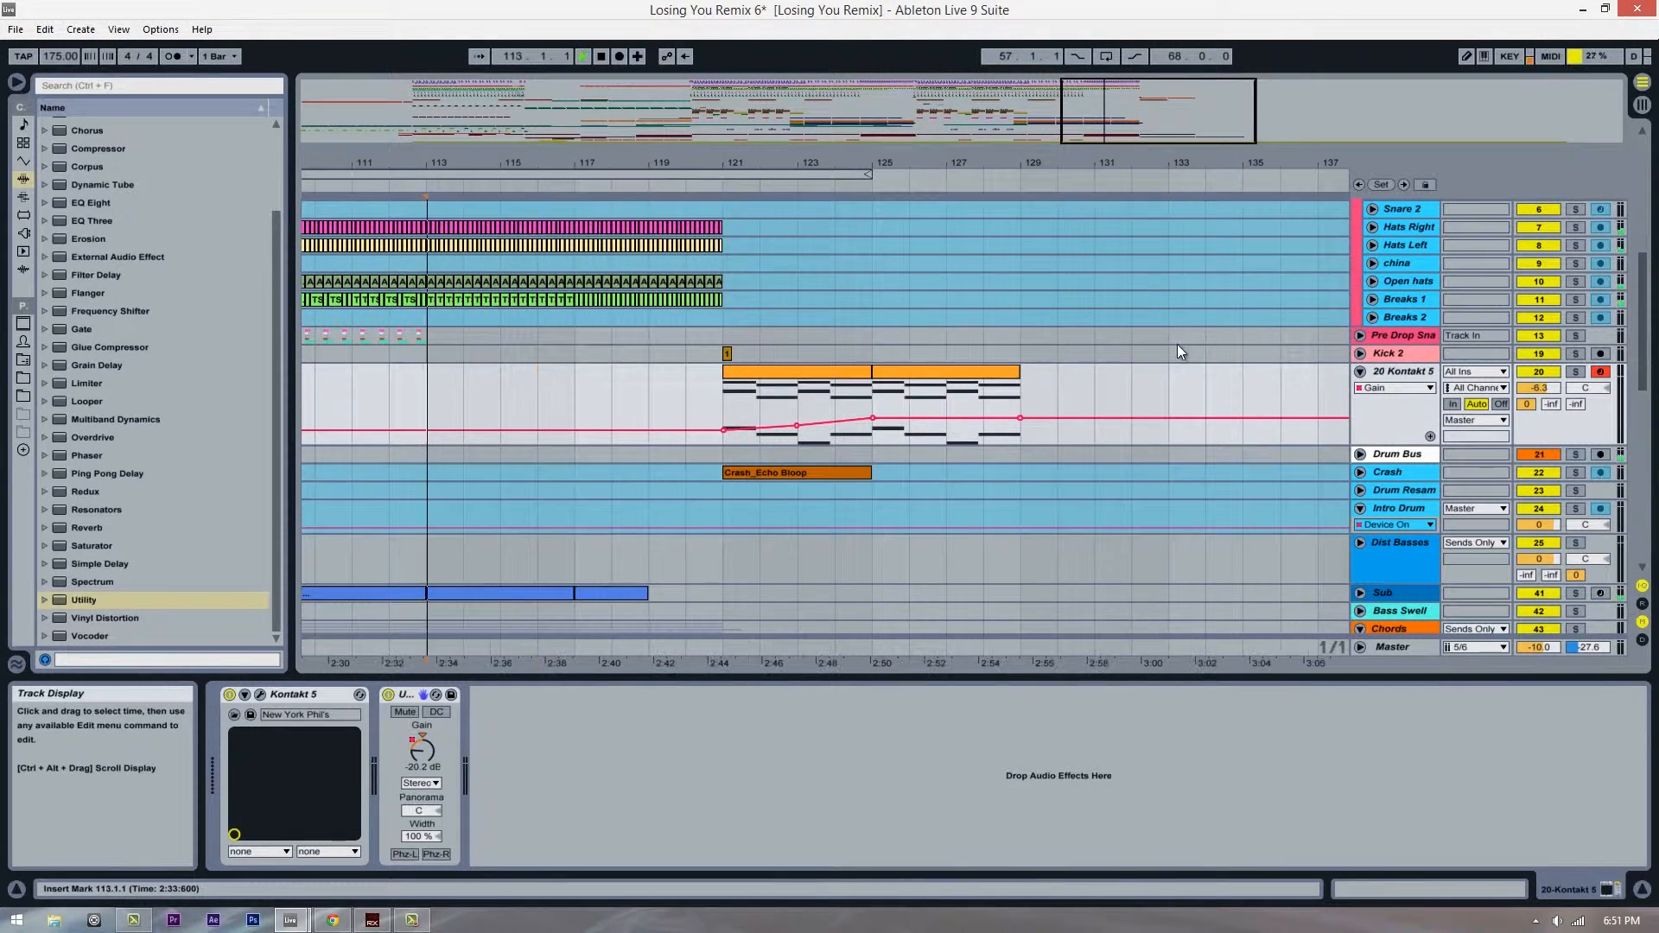
key(space)
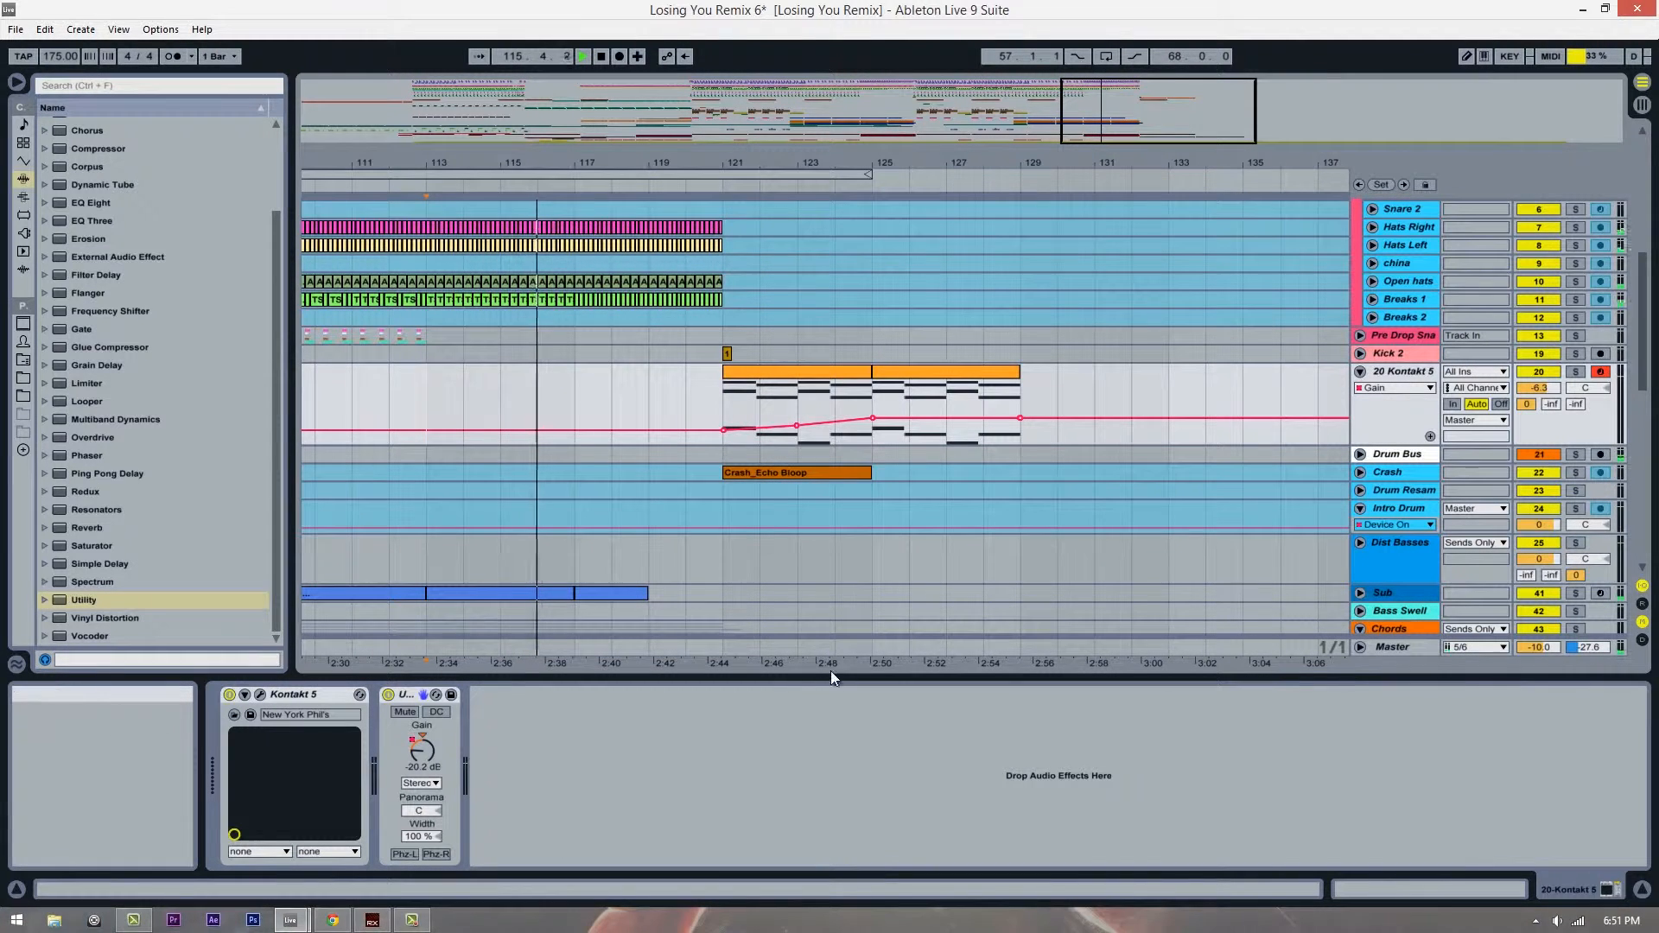
drag(815, 161, 818, 162)
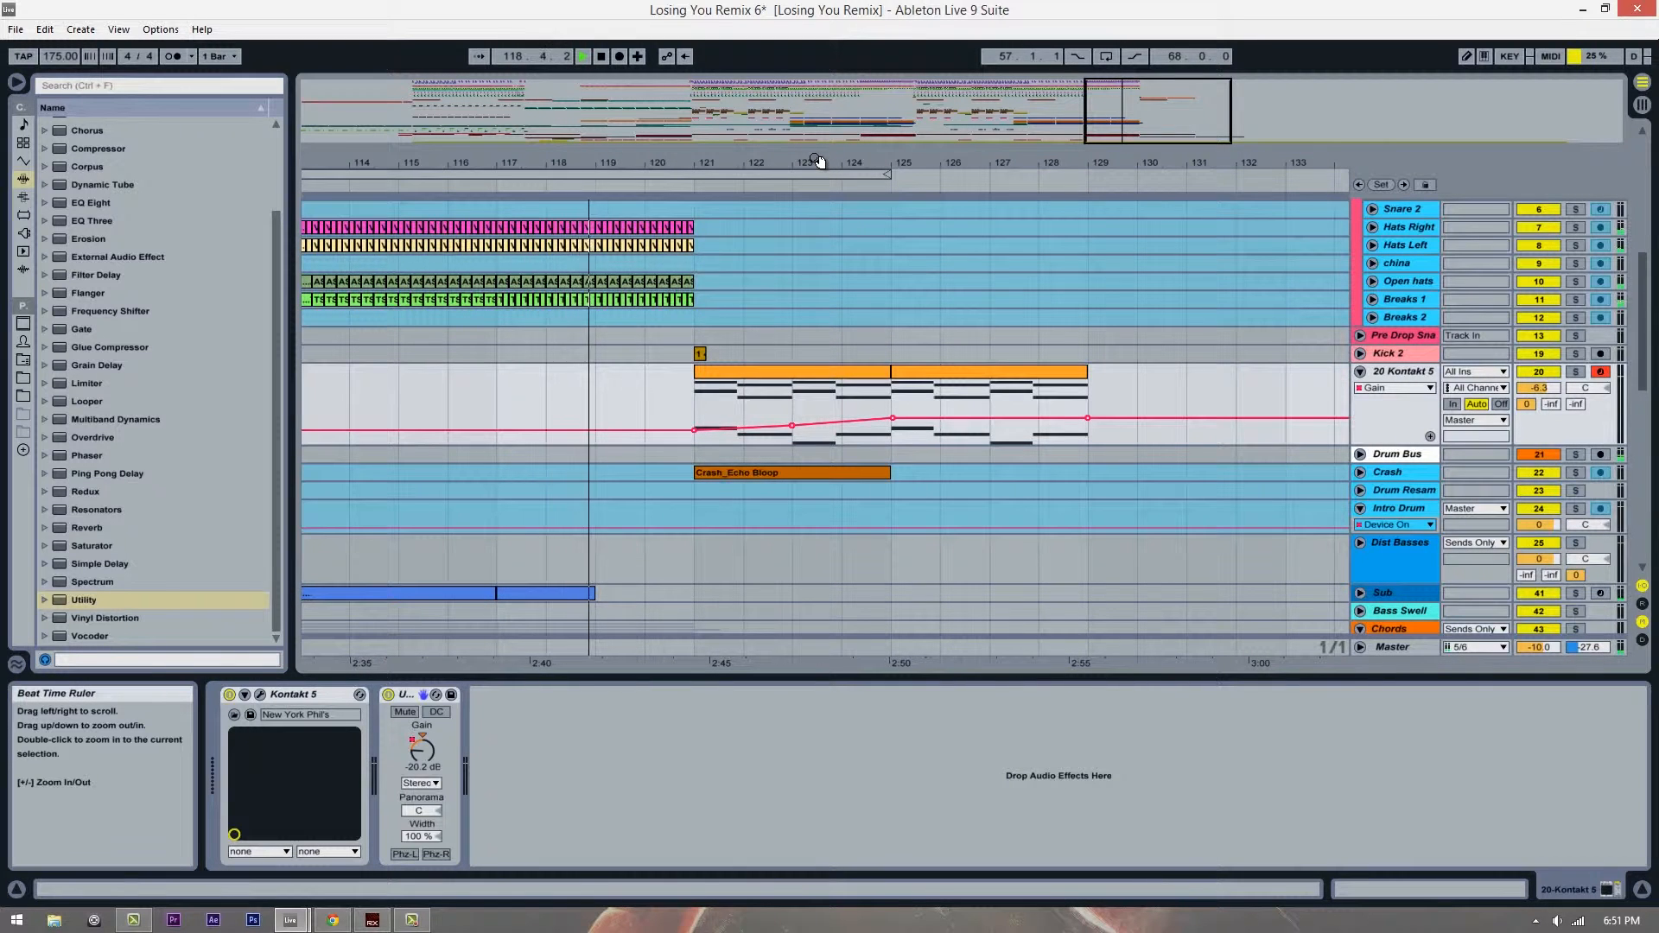
drag(819, 161, 819, 161)
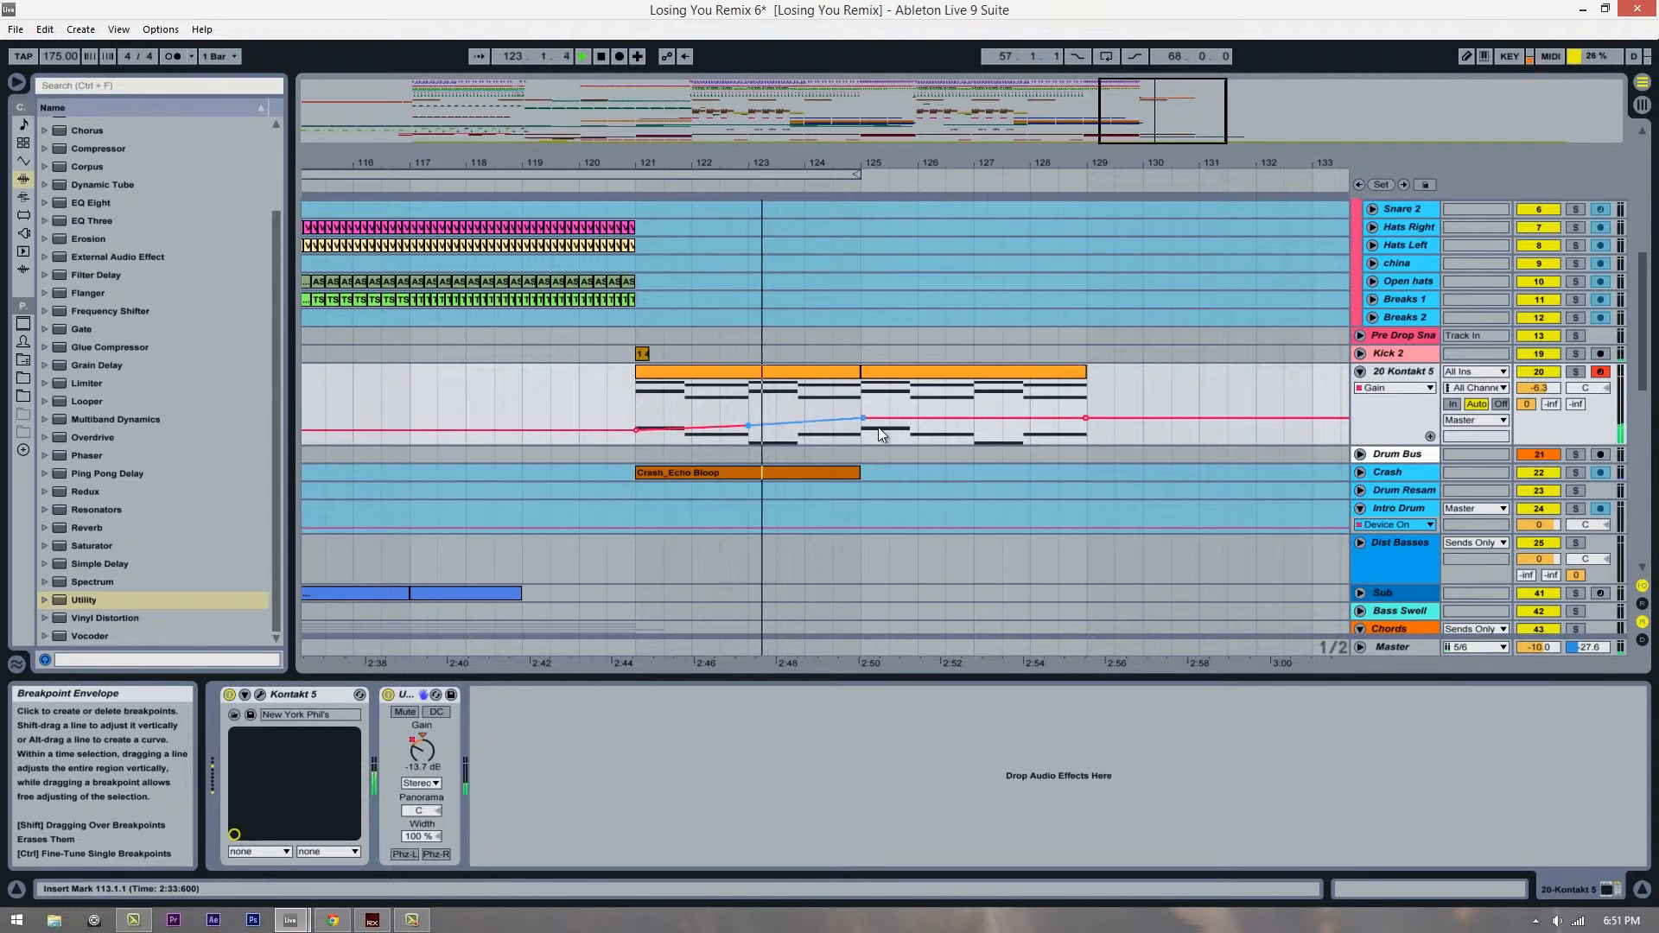
Step: Remove the gain breakpoints at bars 123 and 125 so the fade-in runs straight from bar 121 to bar 129
drag(859, 419, 857, 423)
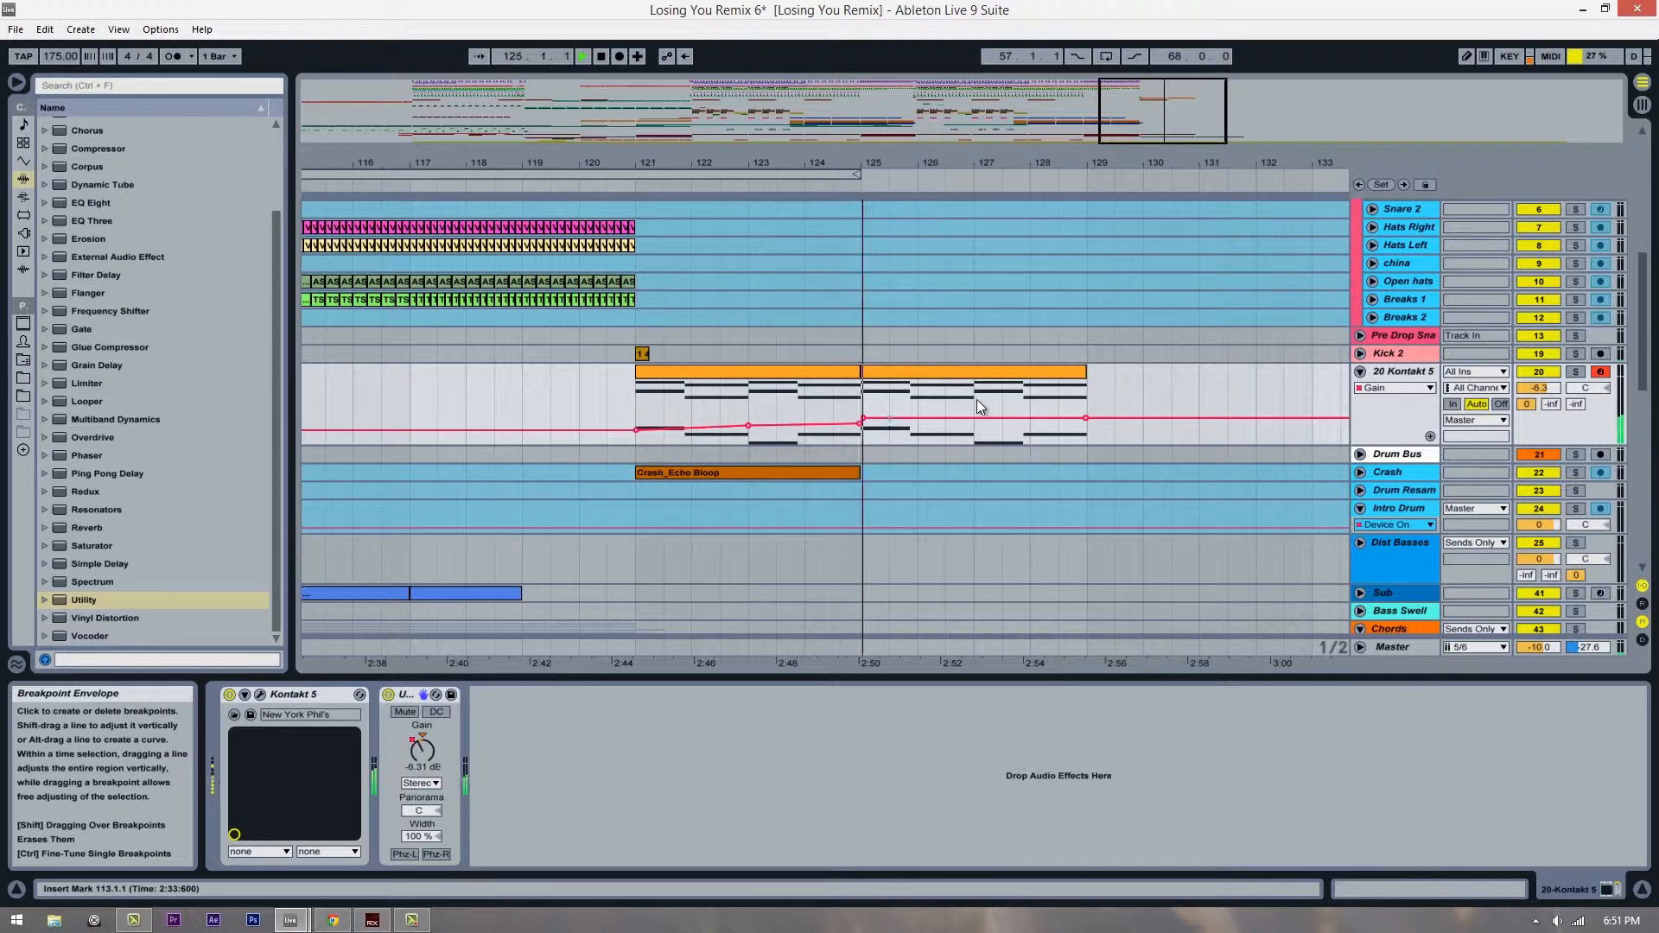
click(864, 415)
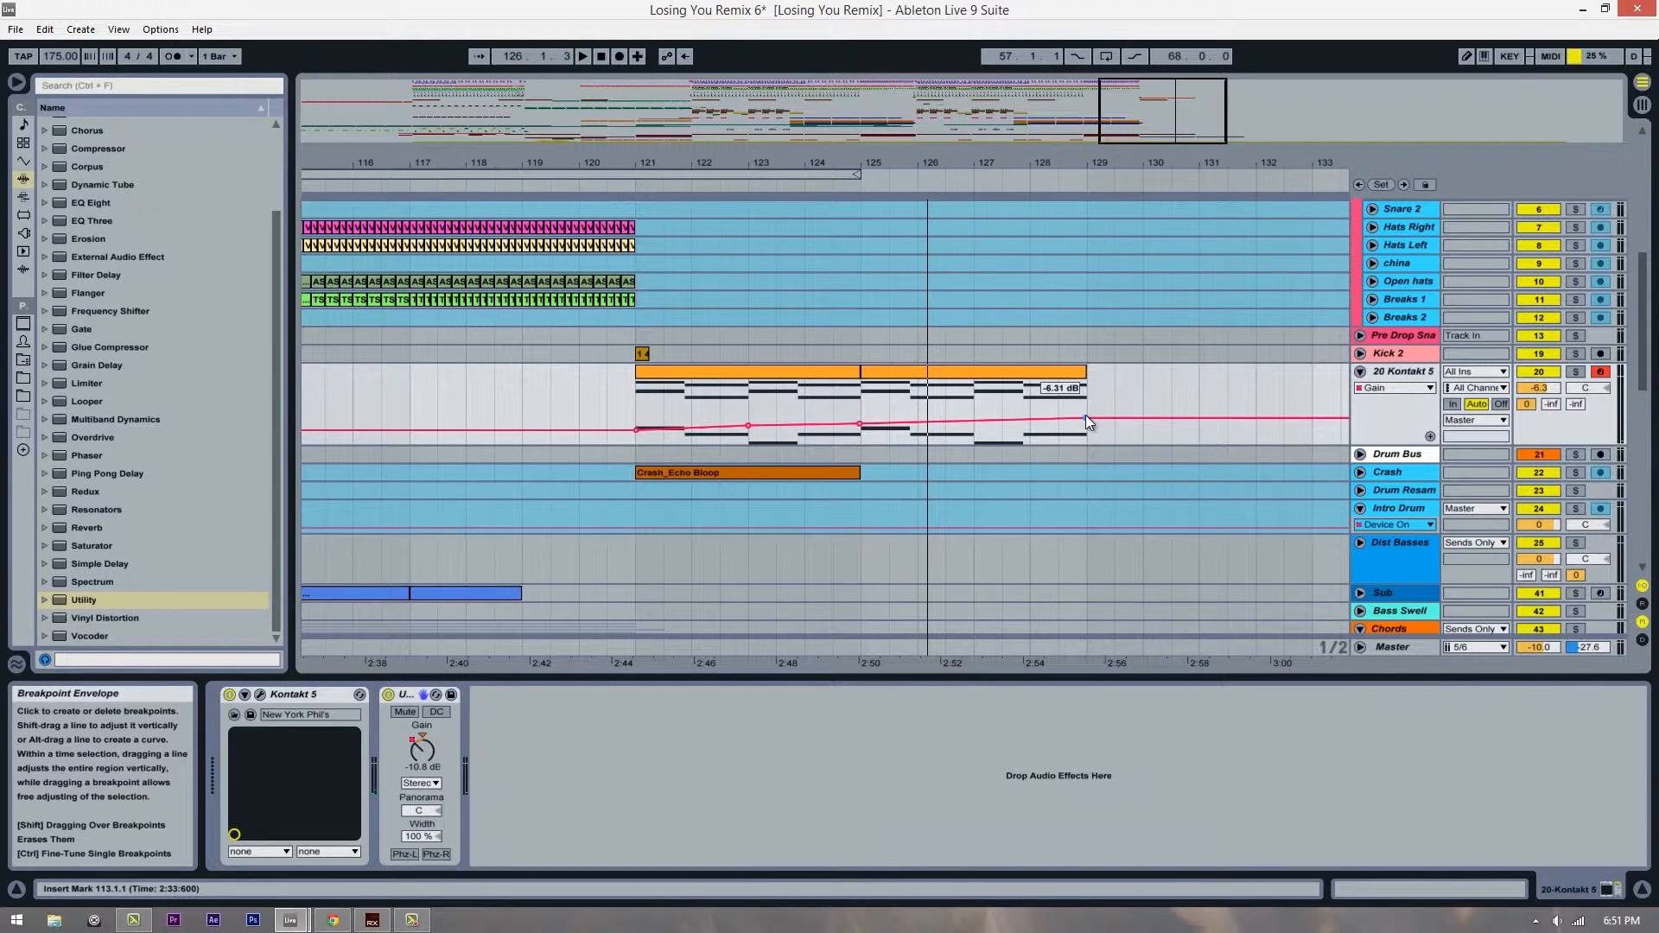
click(861, 423)
click(750, 427)
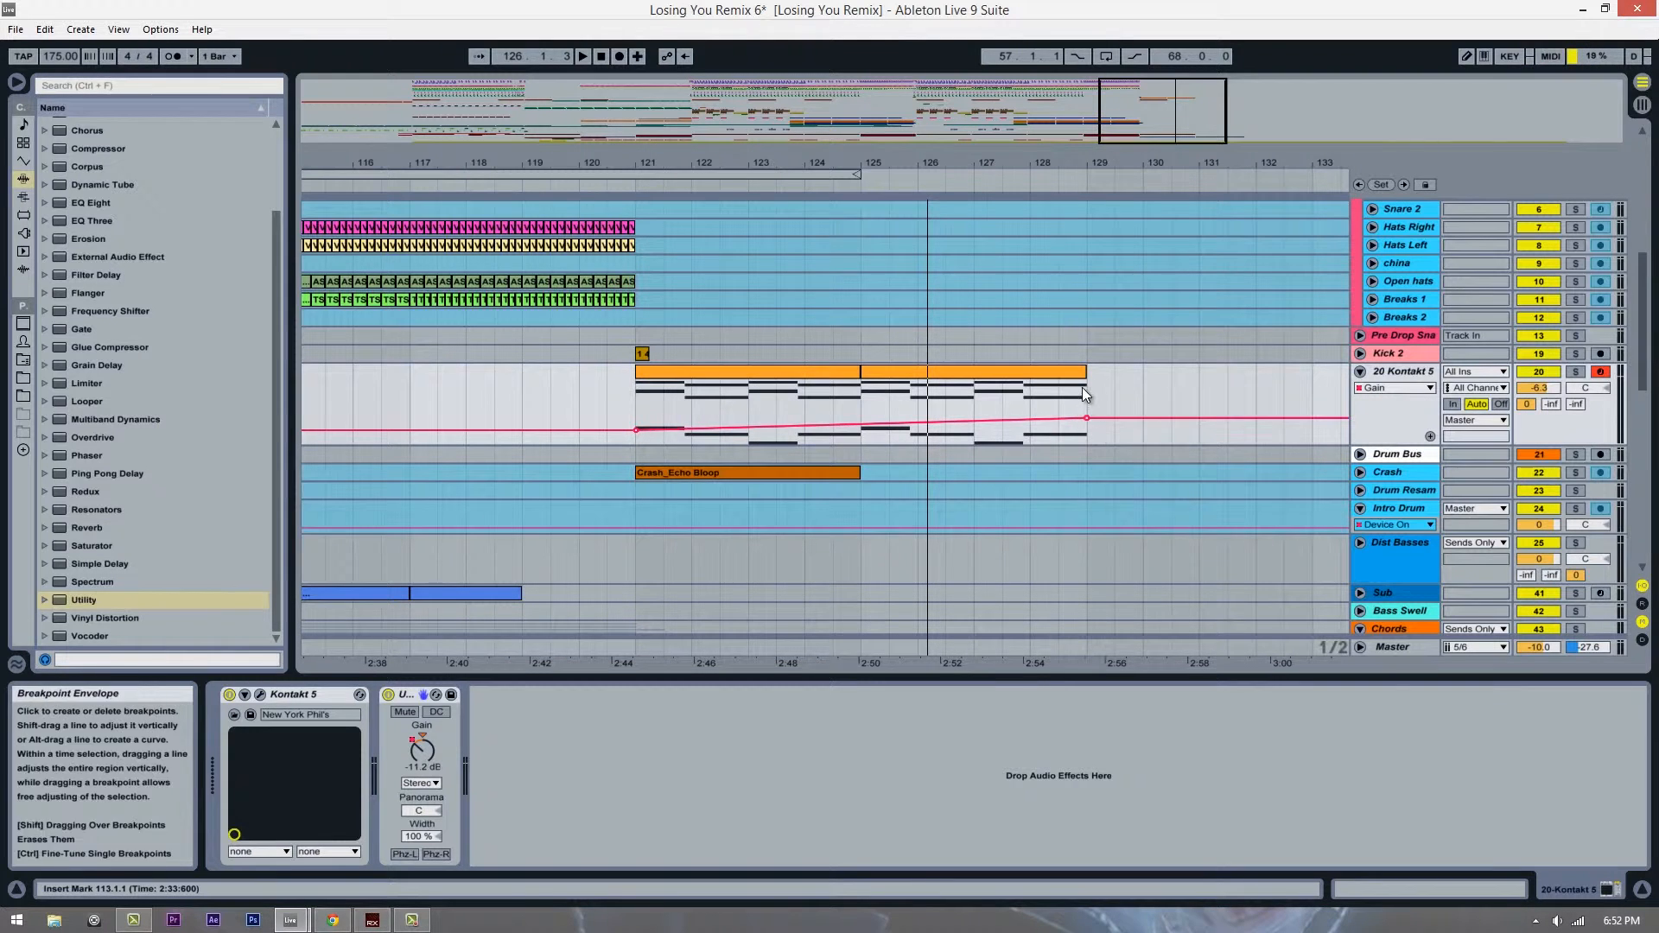
Step: Duplicate the piano clip at bar 125 twice so the chords extend to bar 137
click(1053, 370)
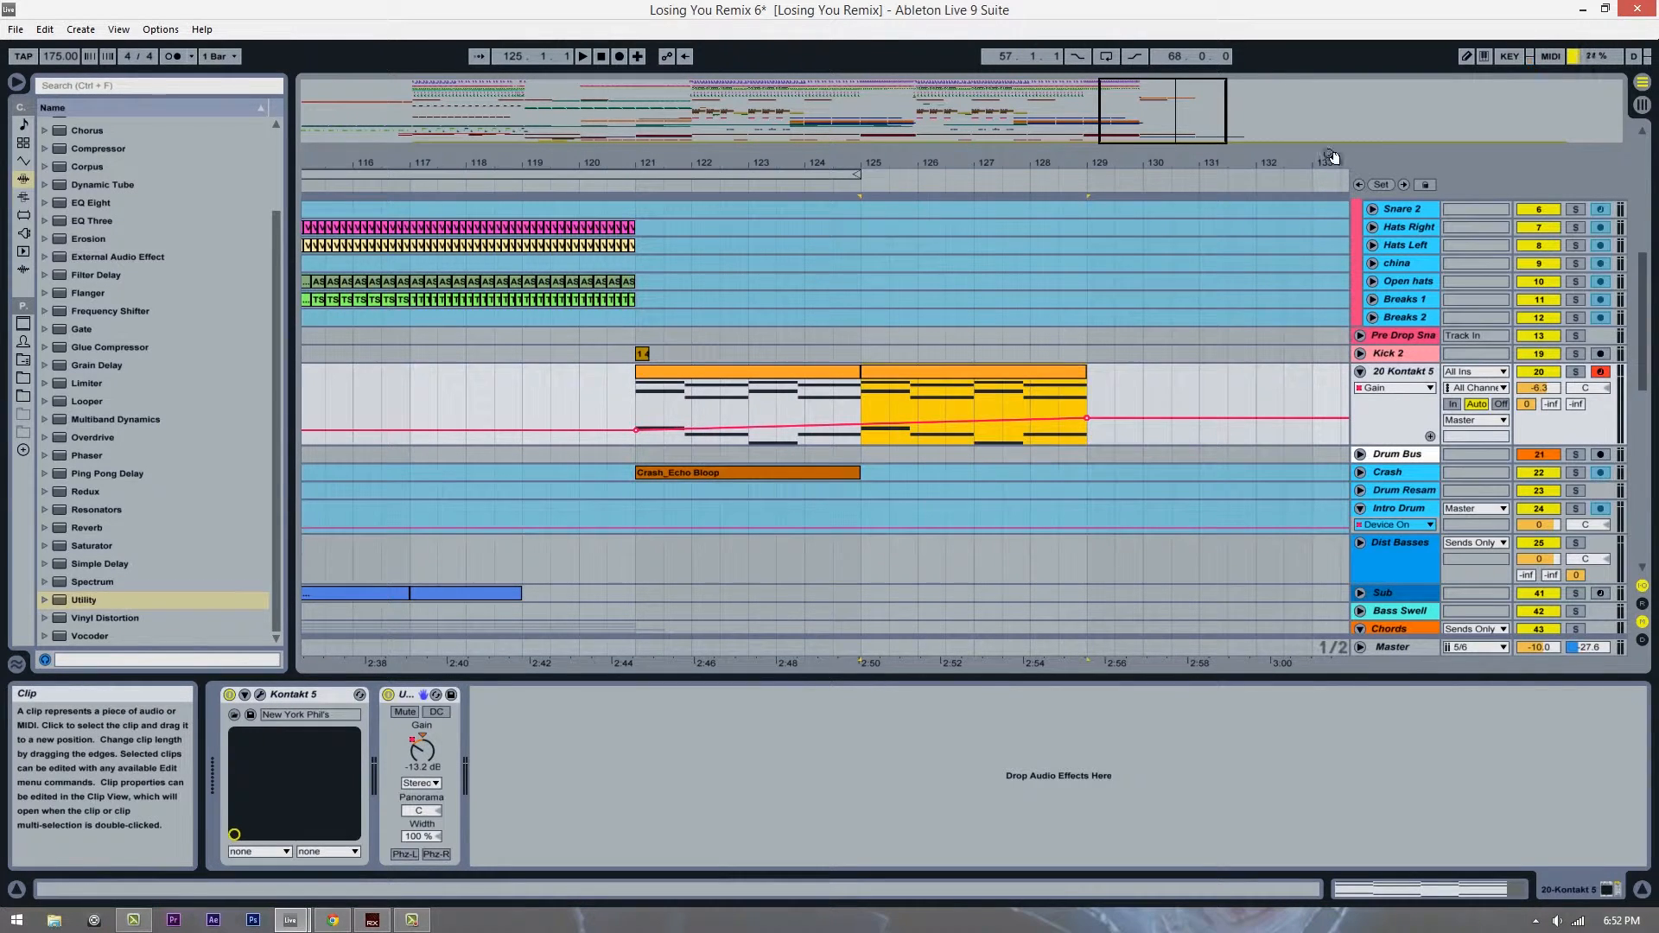
drag(1208, 162, 1218, 125)
key(ctrl+d)
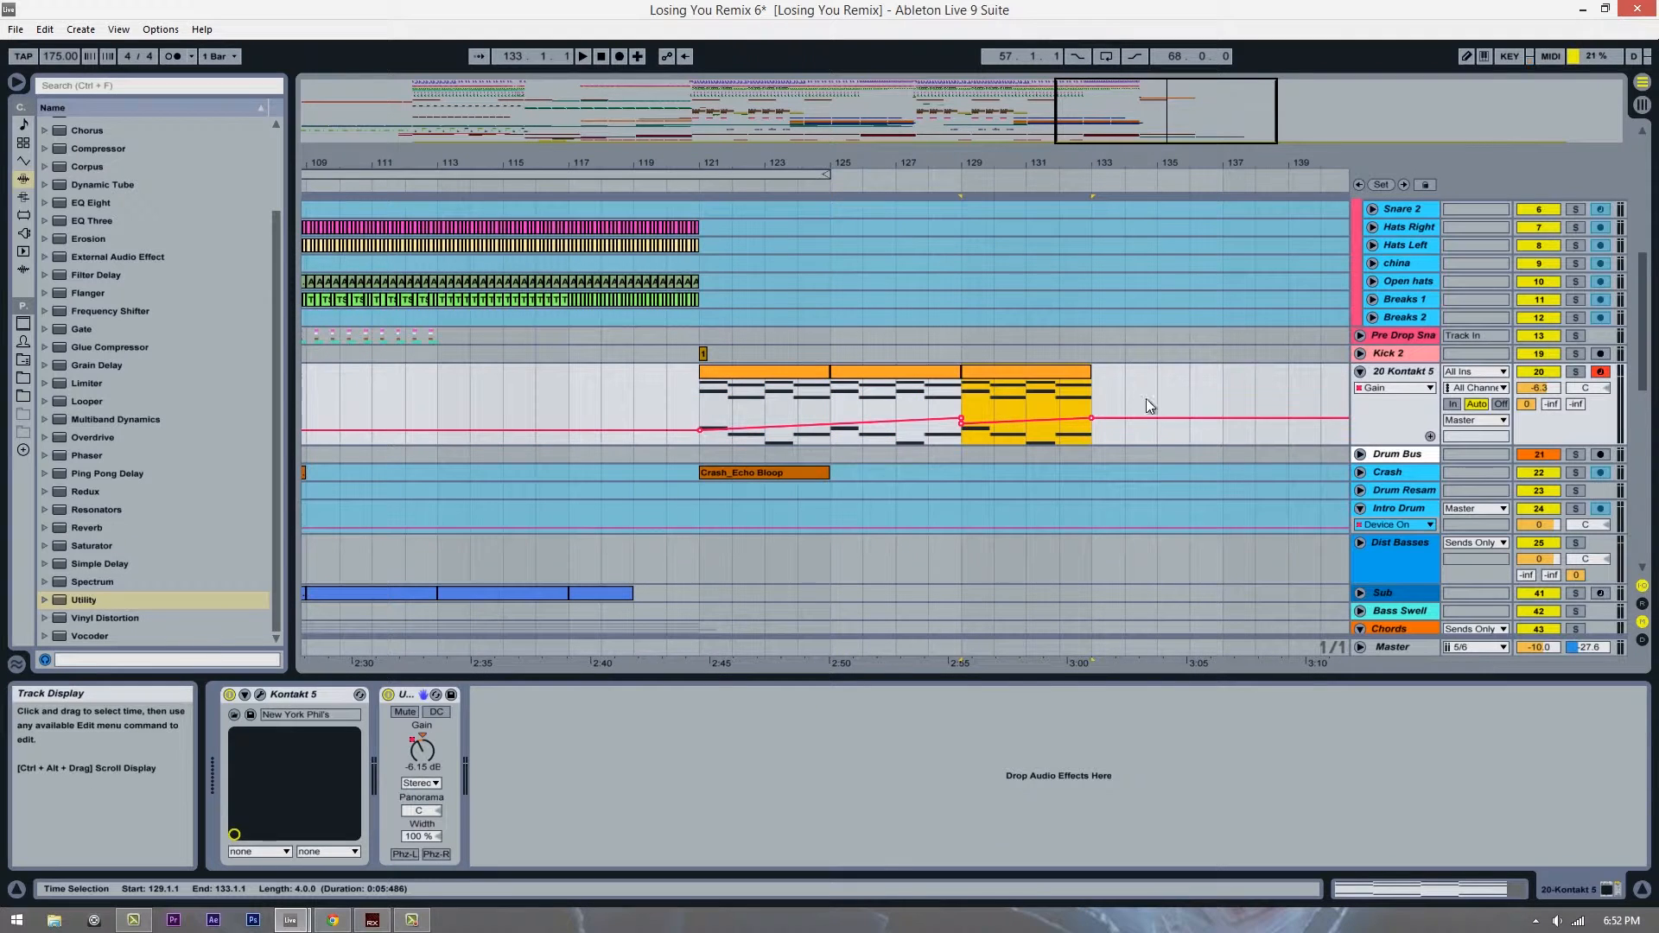
key(ctrl+d)
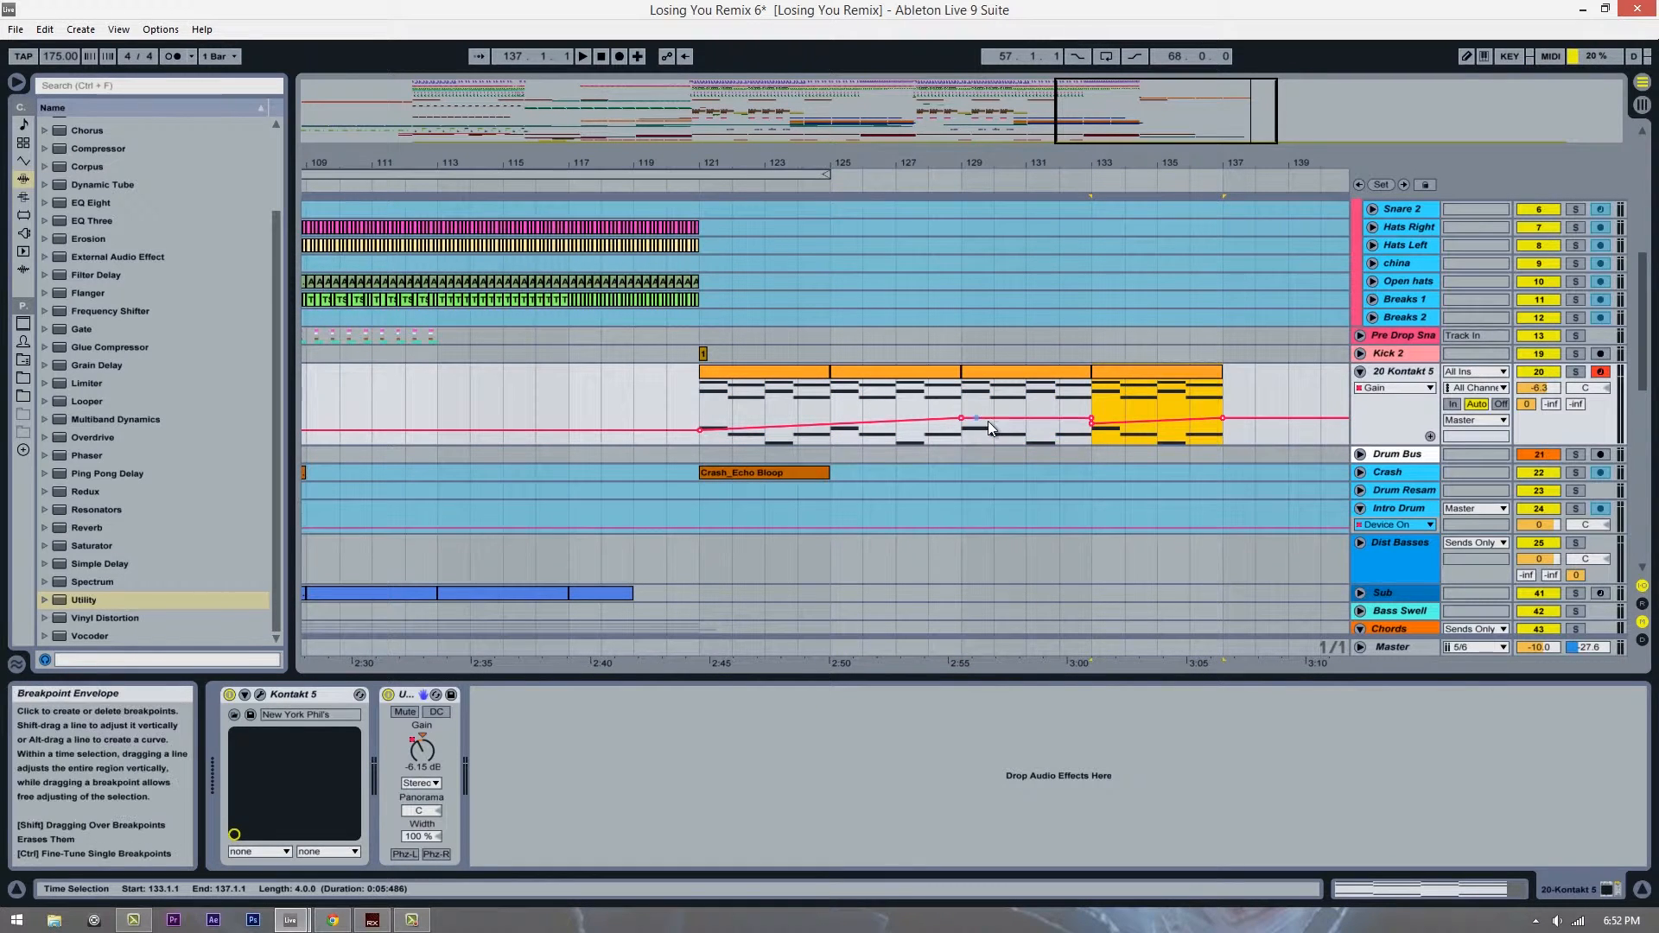
Step: Delete the extra low gain breakpoint at bar 133 to level the gain over the duplicated clips, and place the insert marker at bar 121
click(1092, 425)
drag(879, 161, 771, 154)
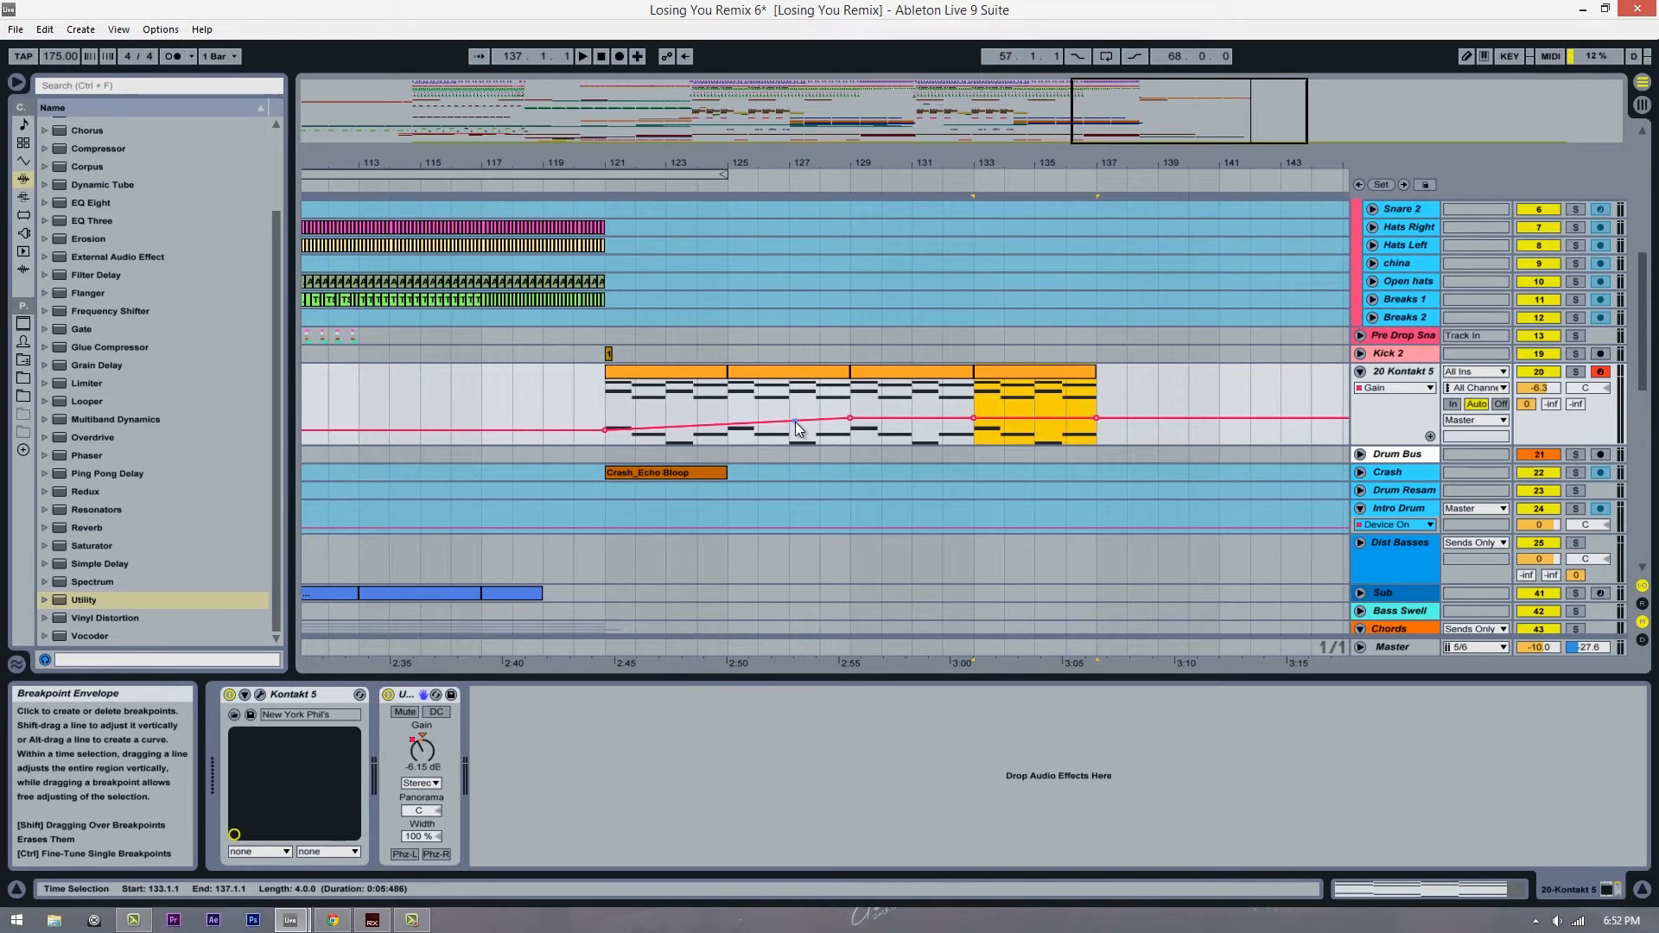
click(657, 380)
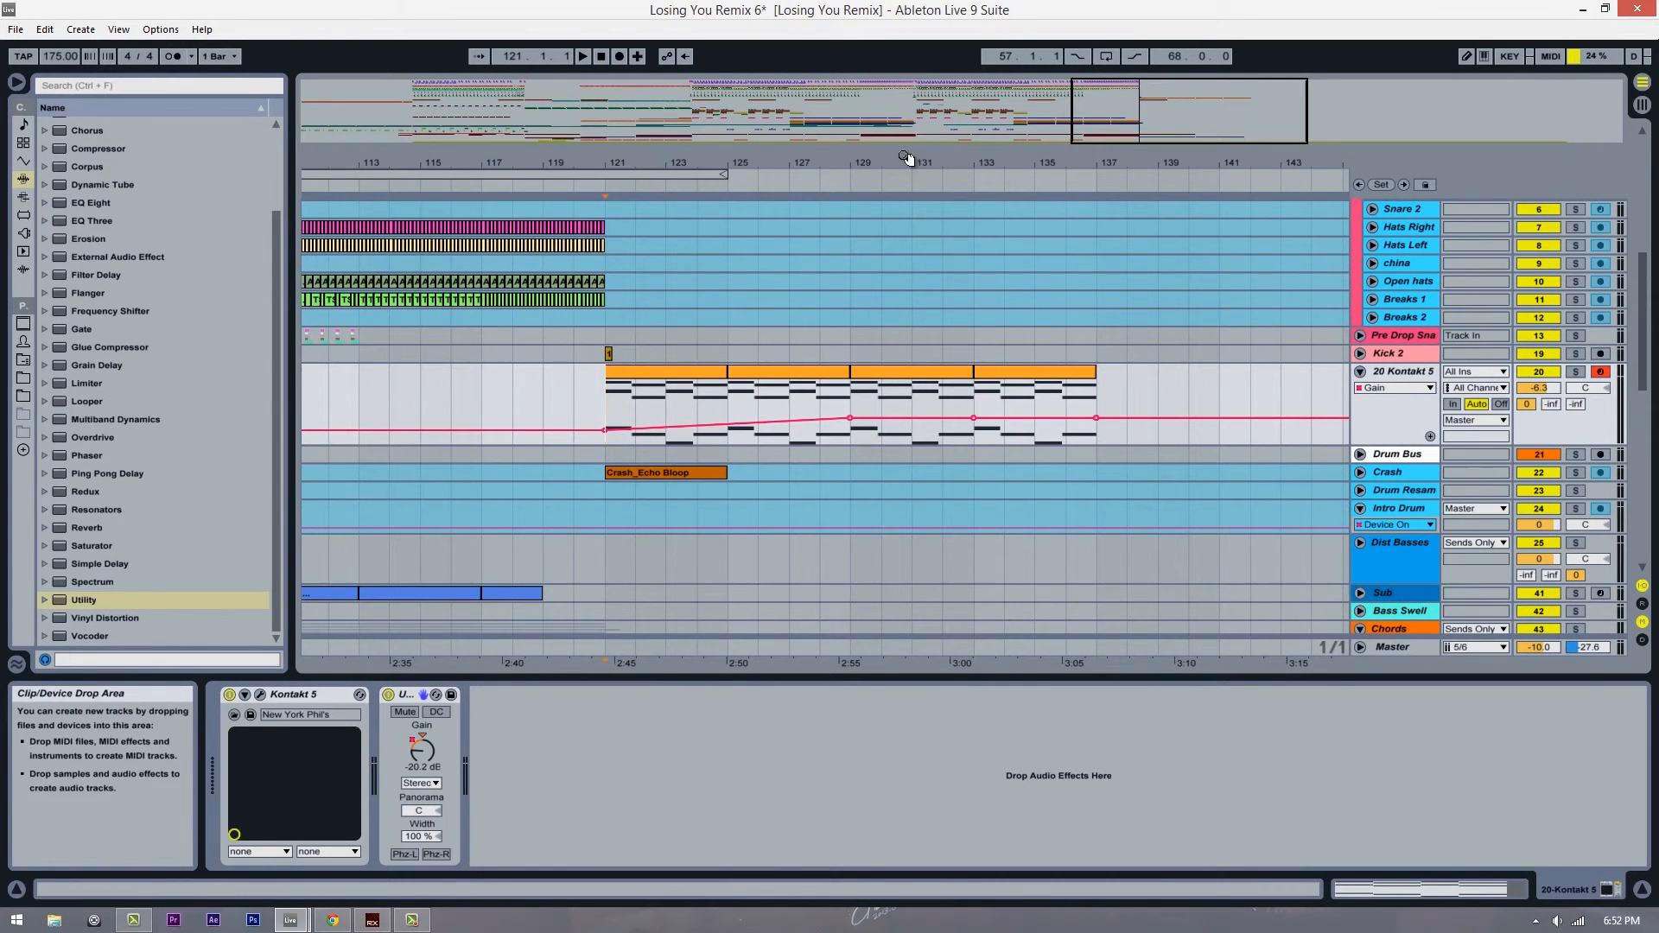
drag(887, 166, 980, 166)
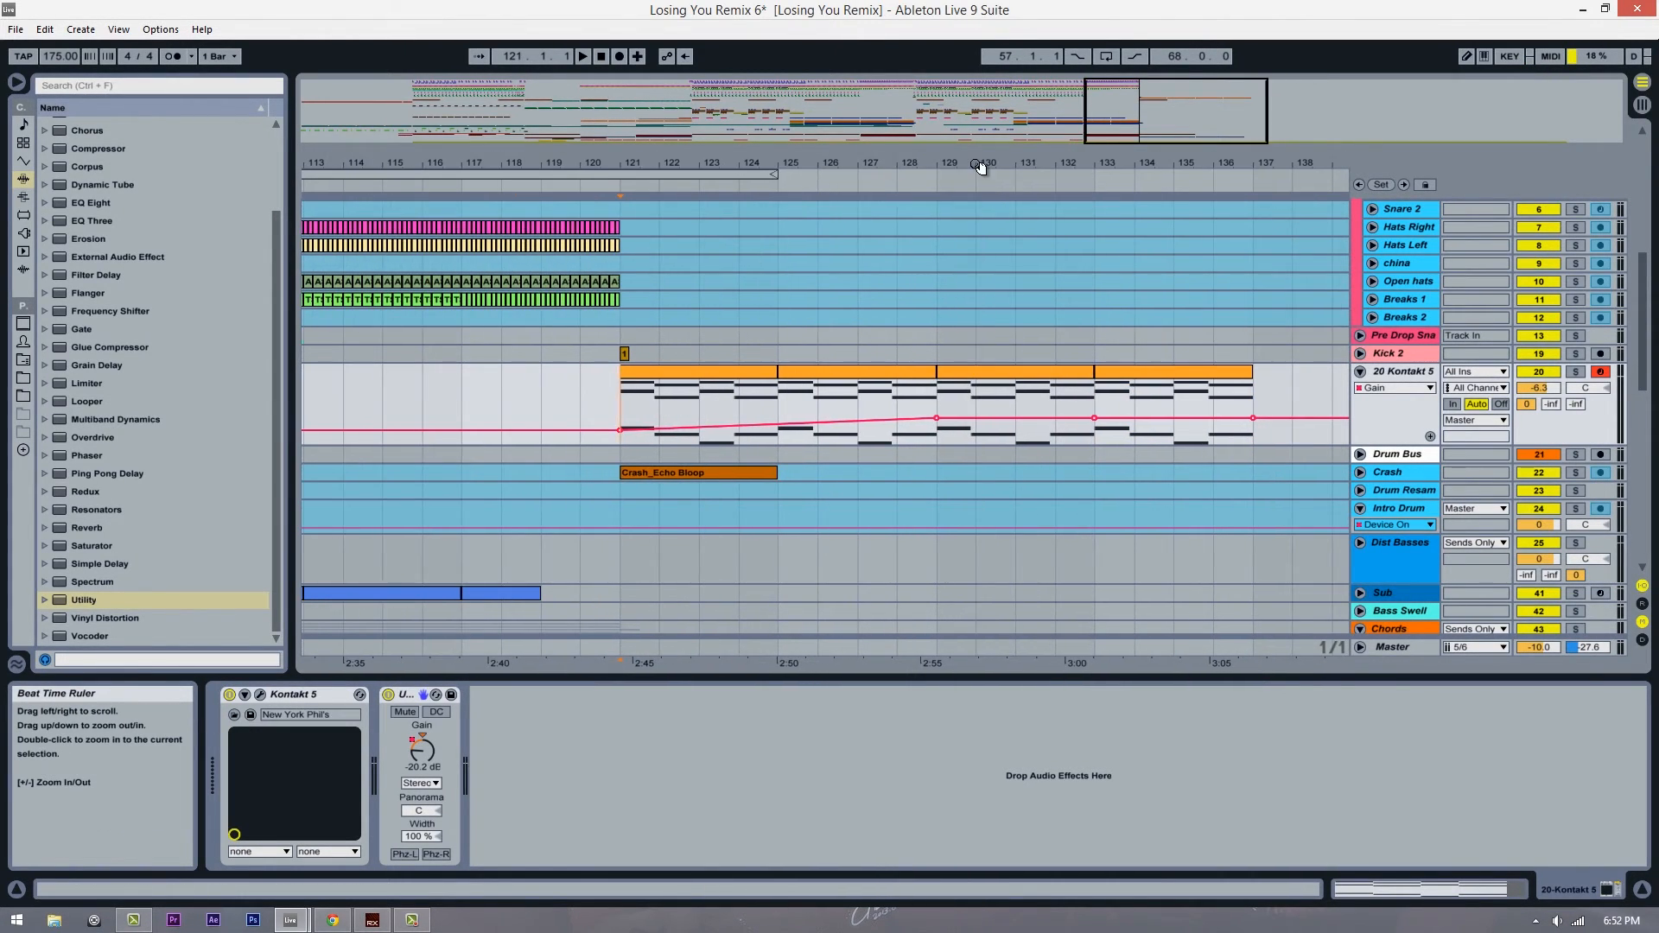